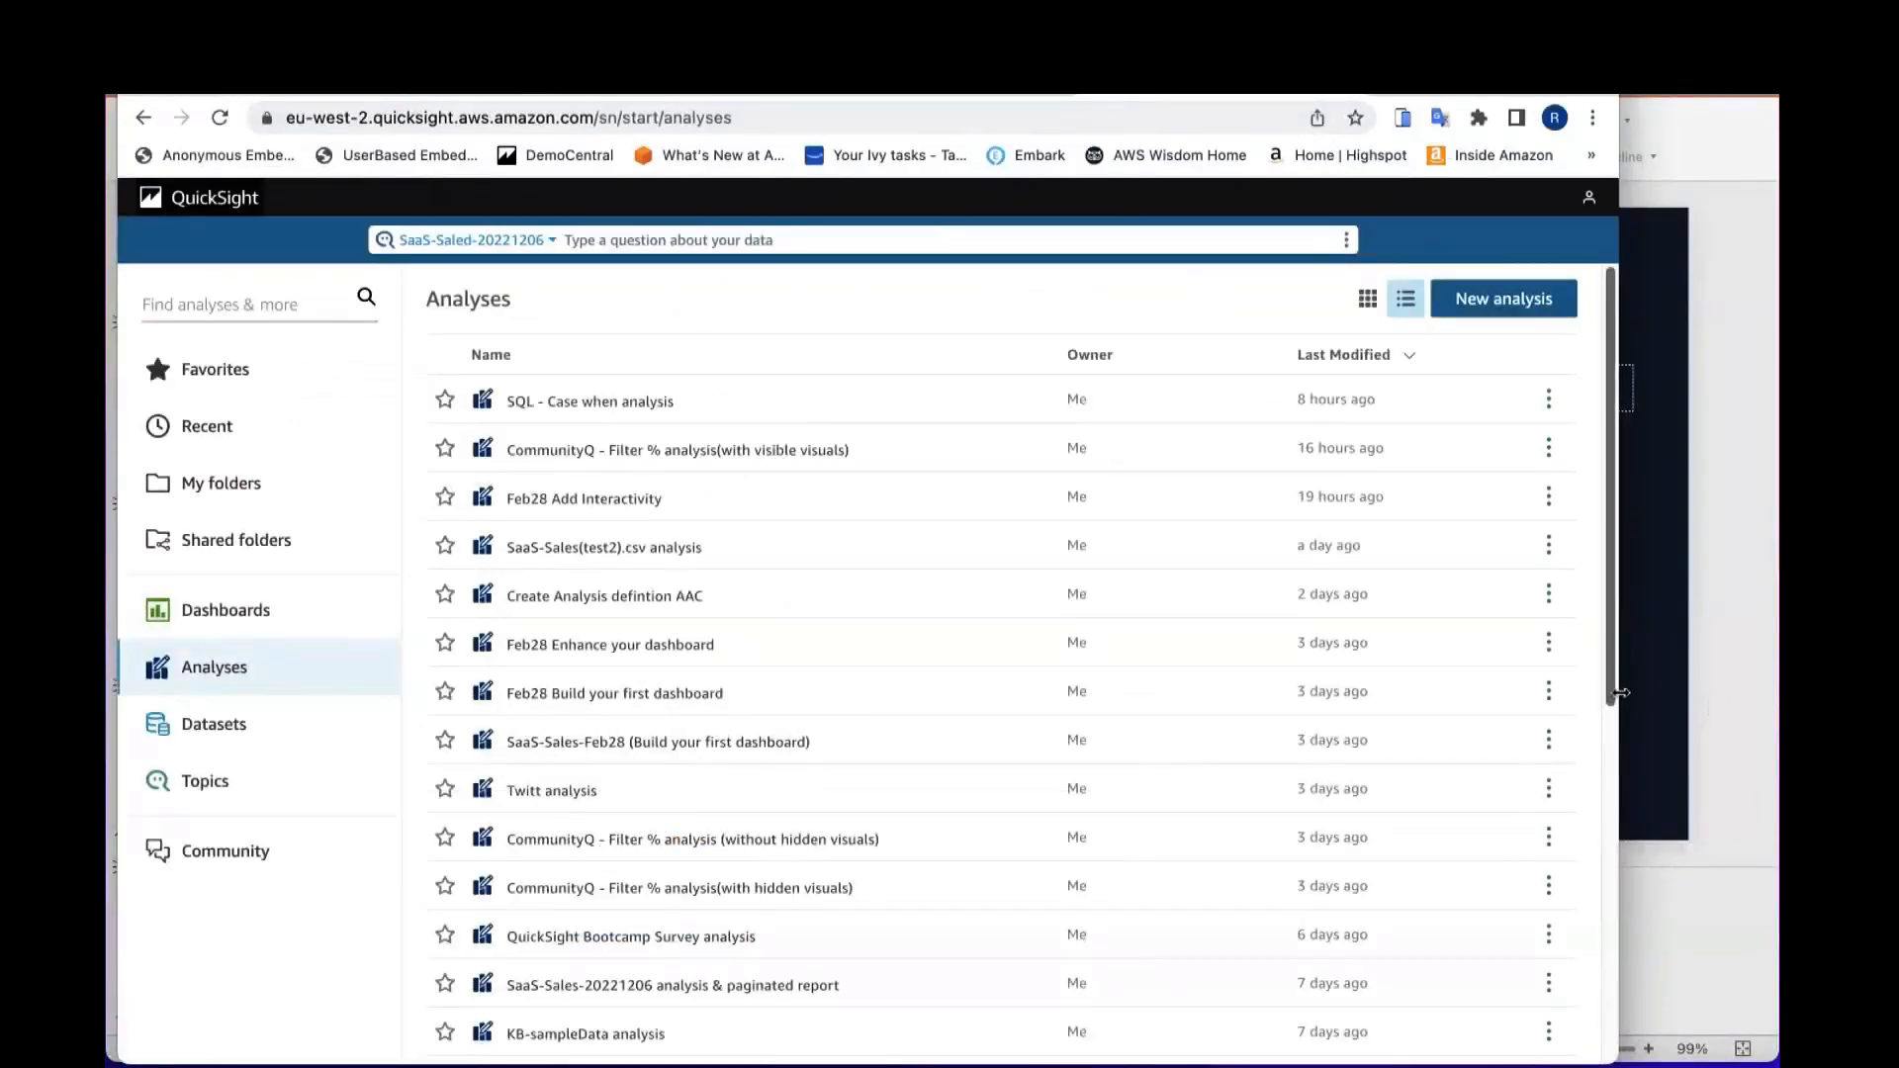
Step: Go to the Datasets list and start creating a new dataset
left_click_drag(1614, 696, 1779, 695)
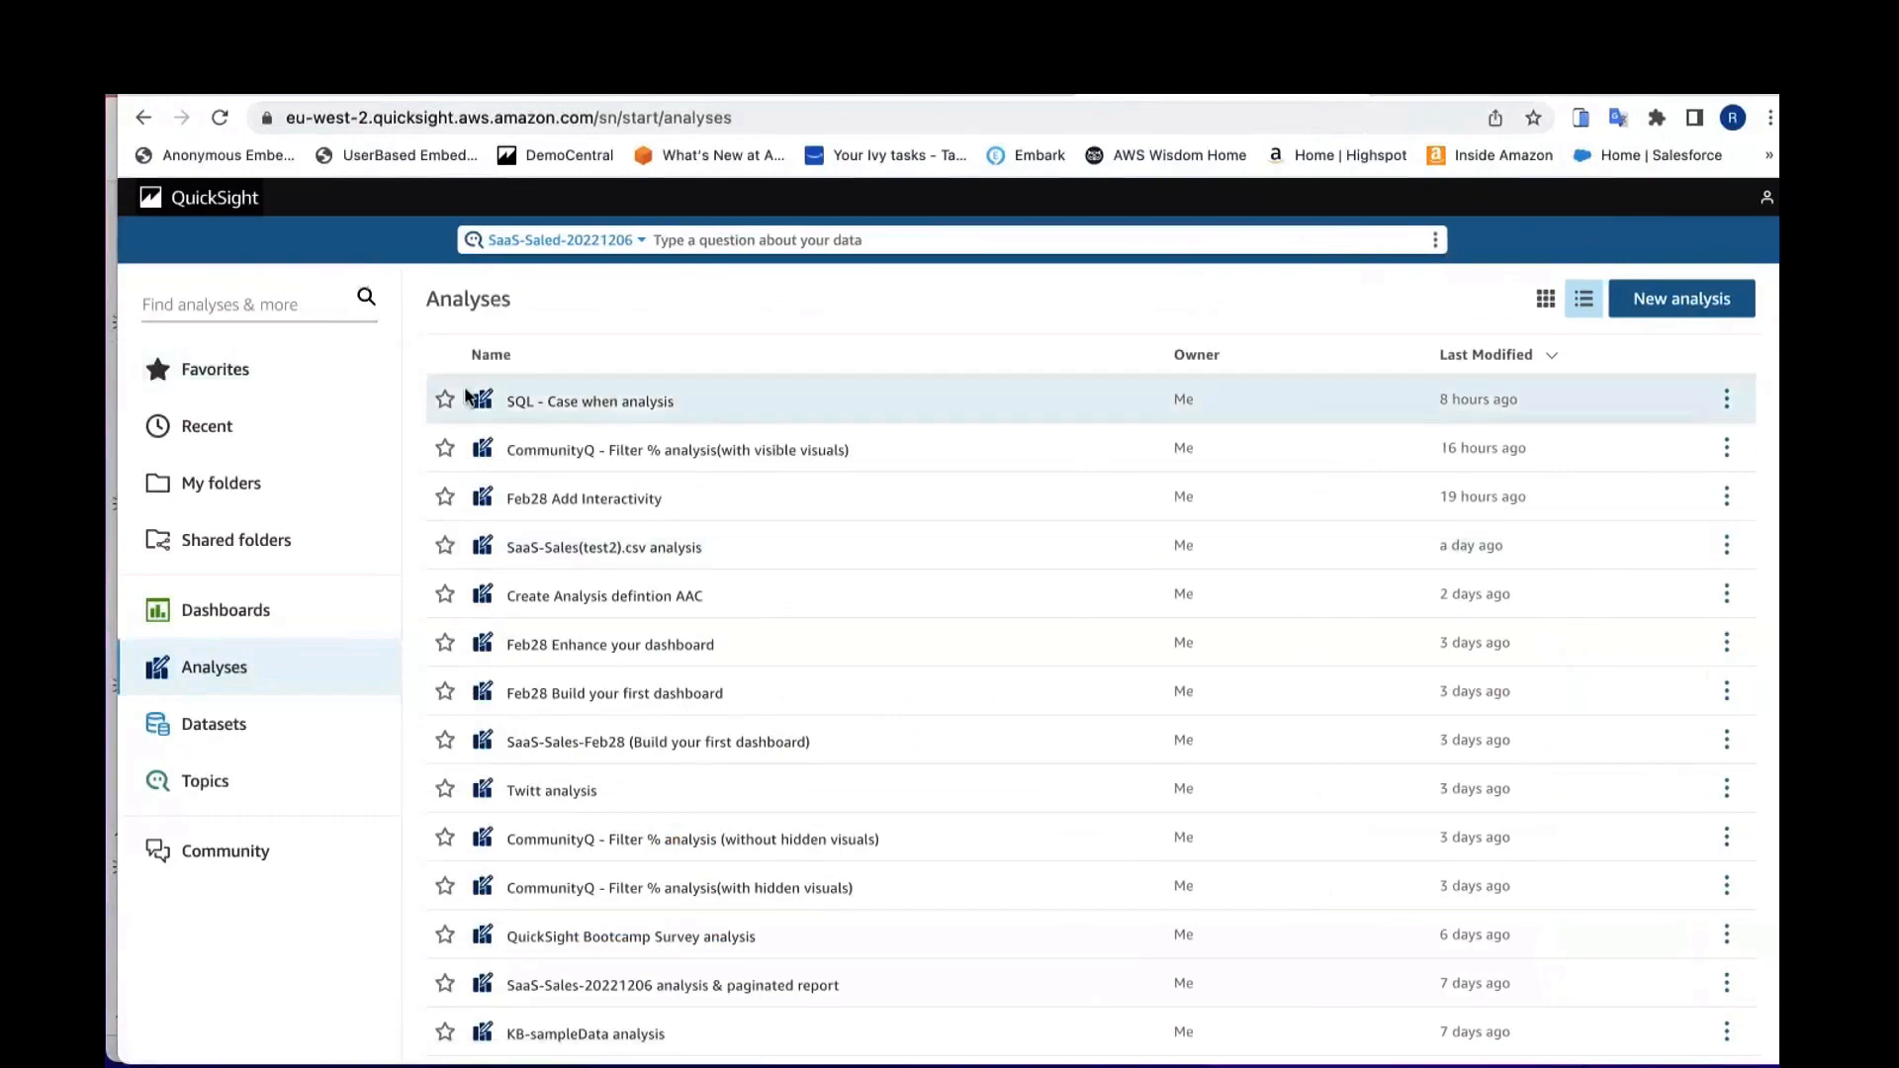
left_click(223, 730)
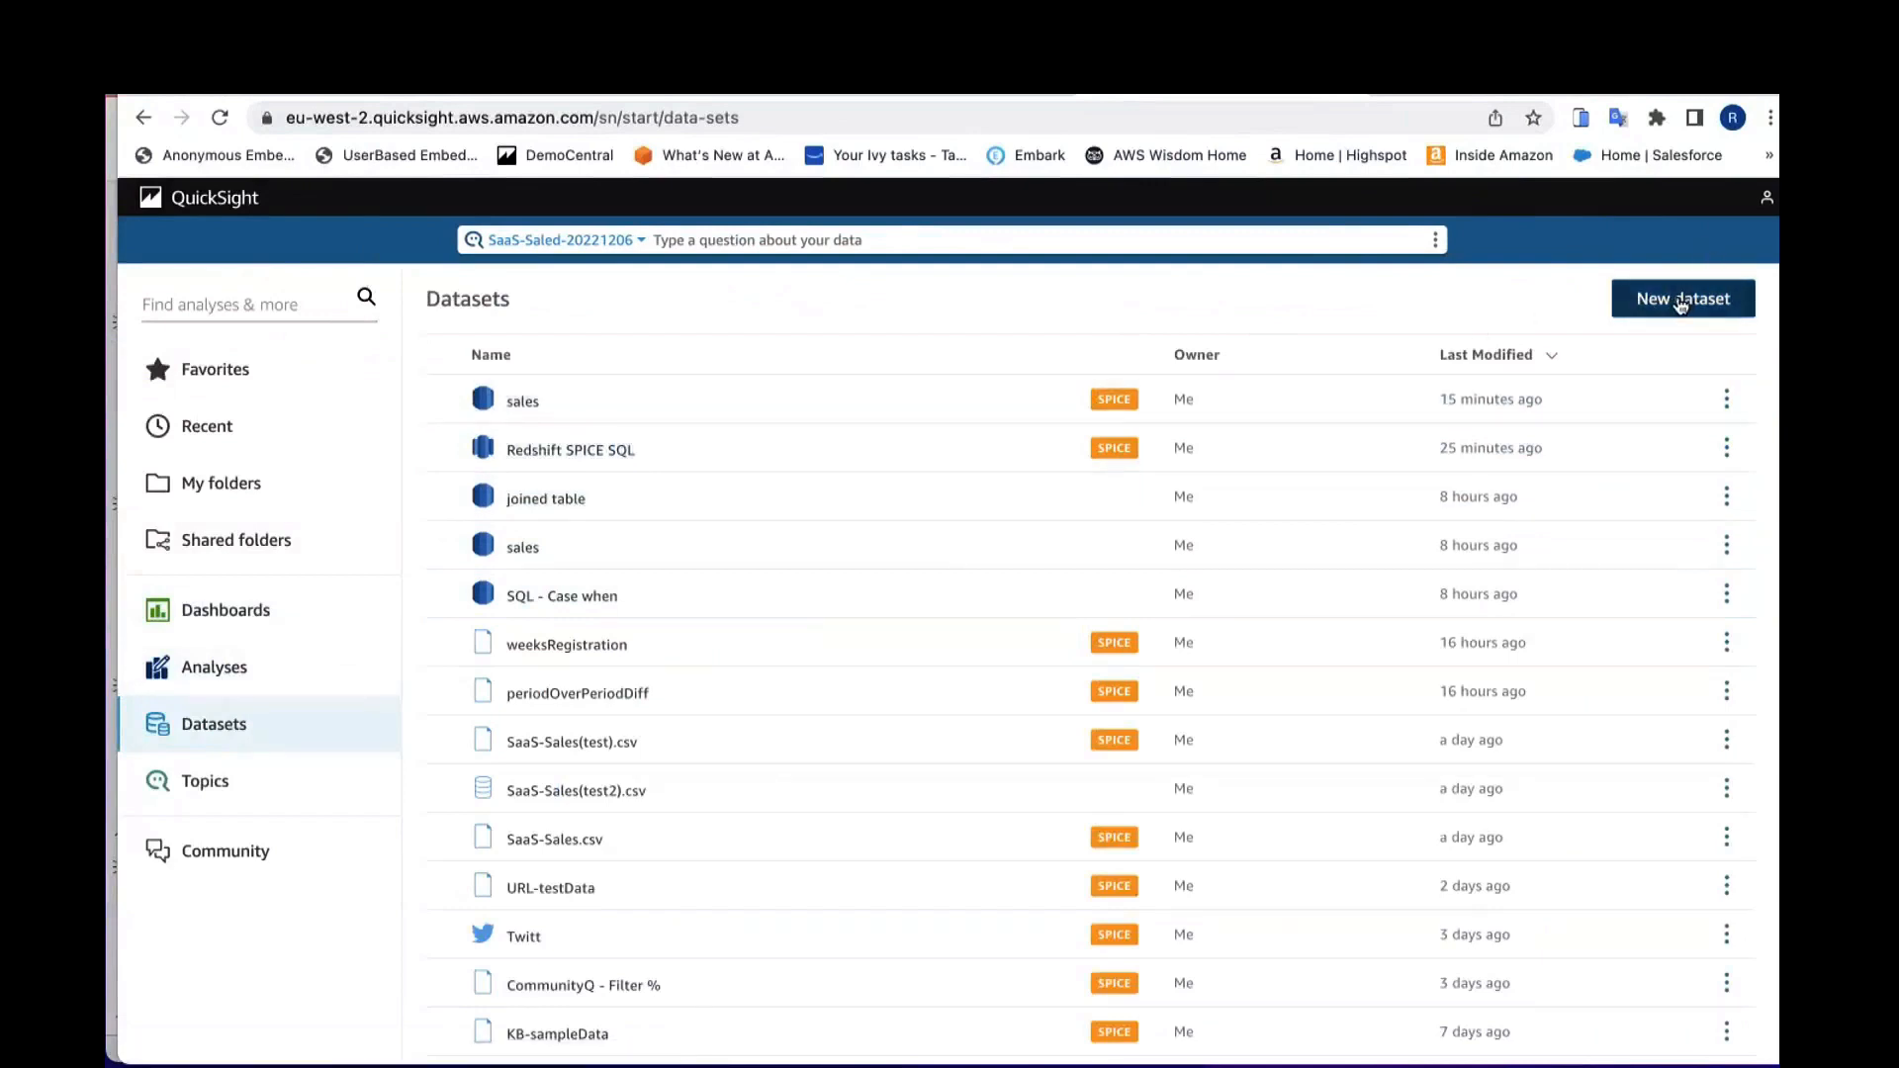
left_click(1680, 304)
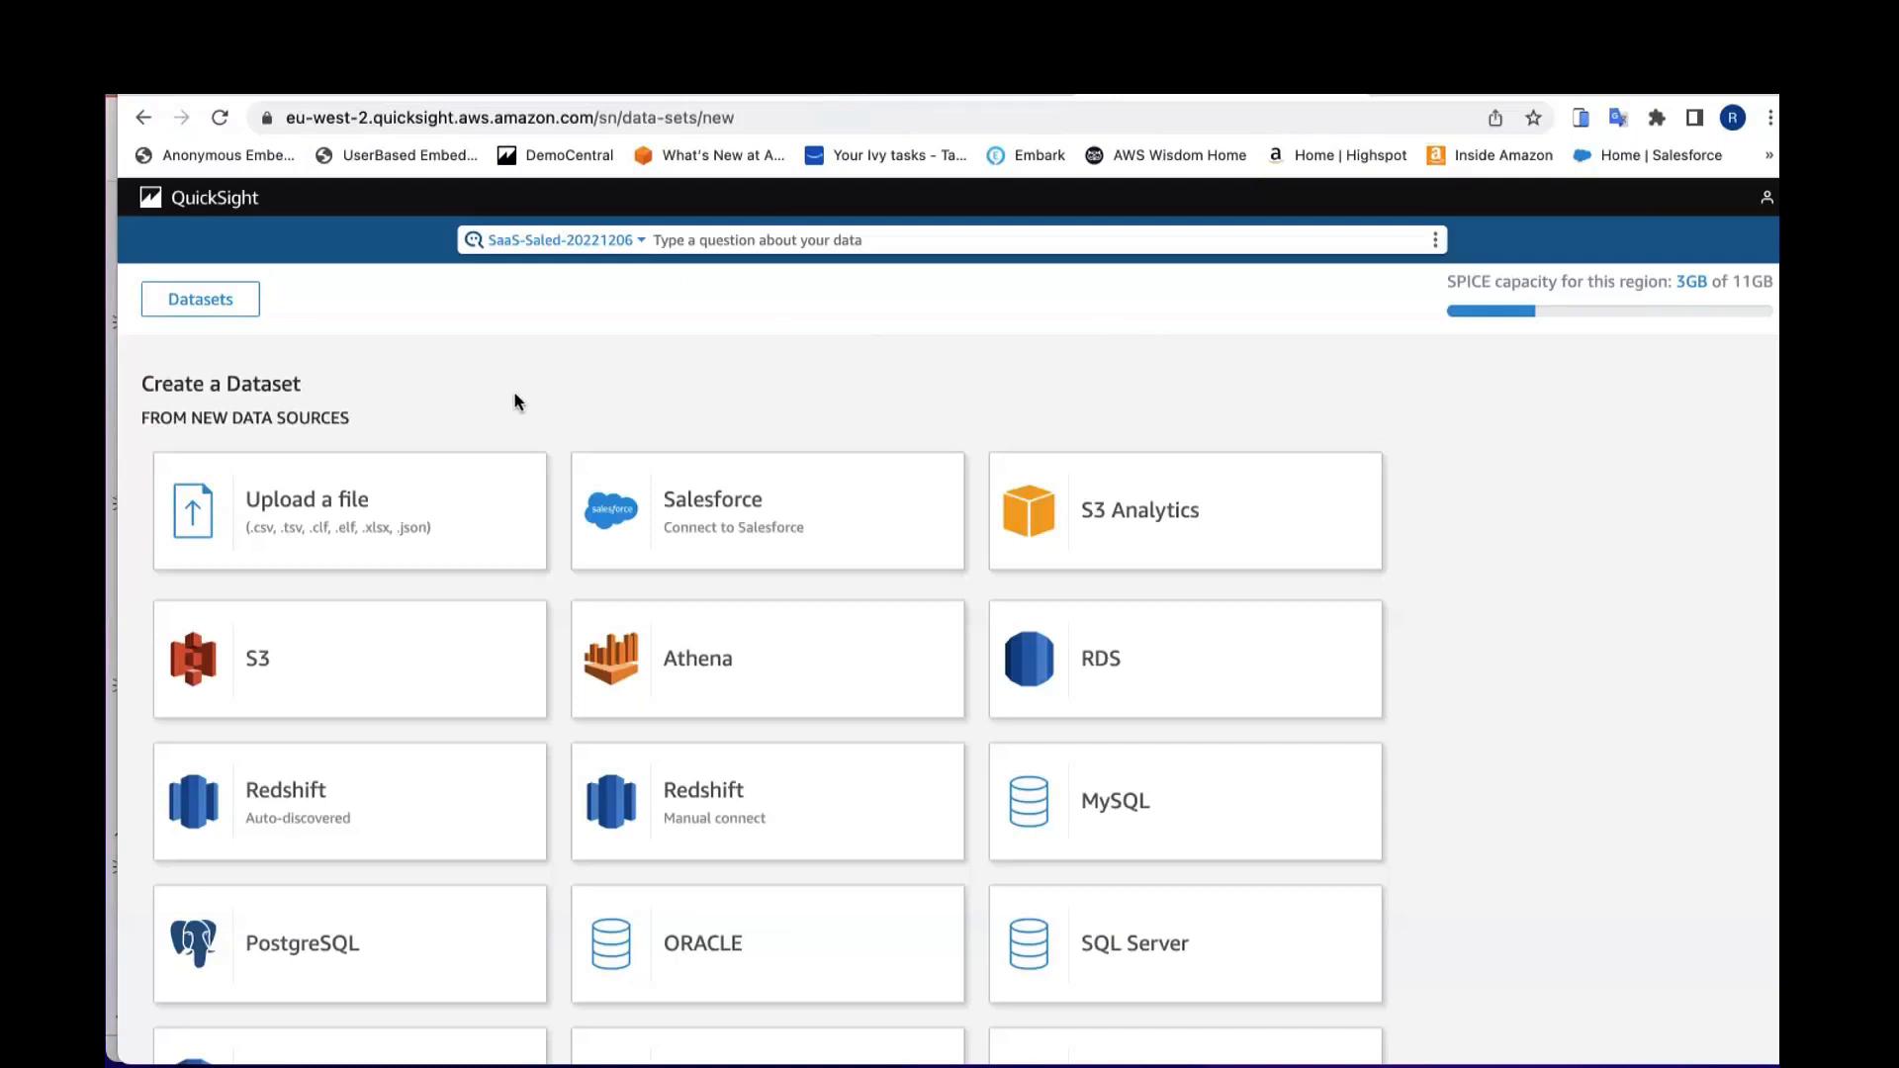
Step: Browse the new and existing data source options for the dataset
scroll(515, 401, "down", 1)
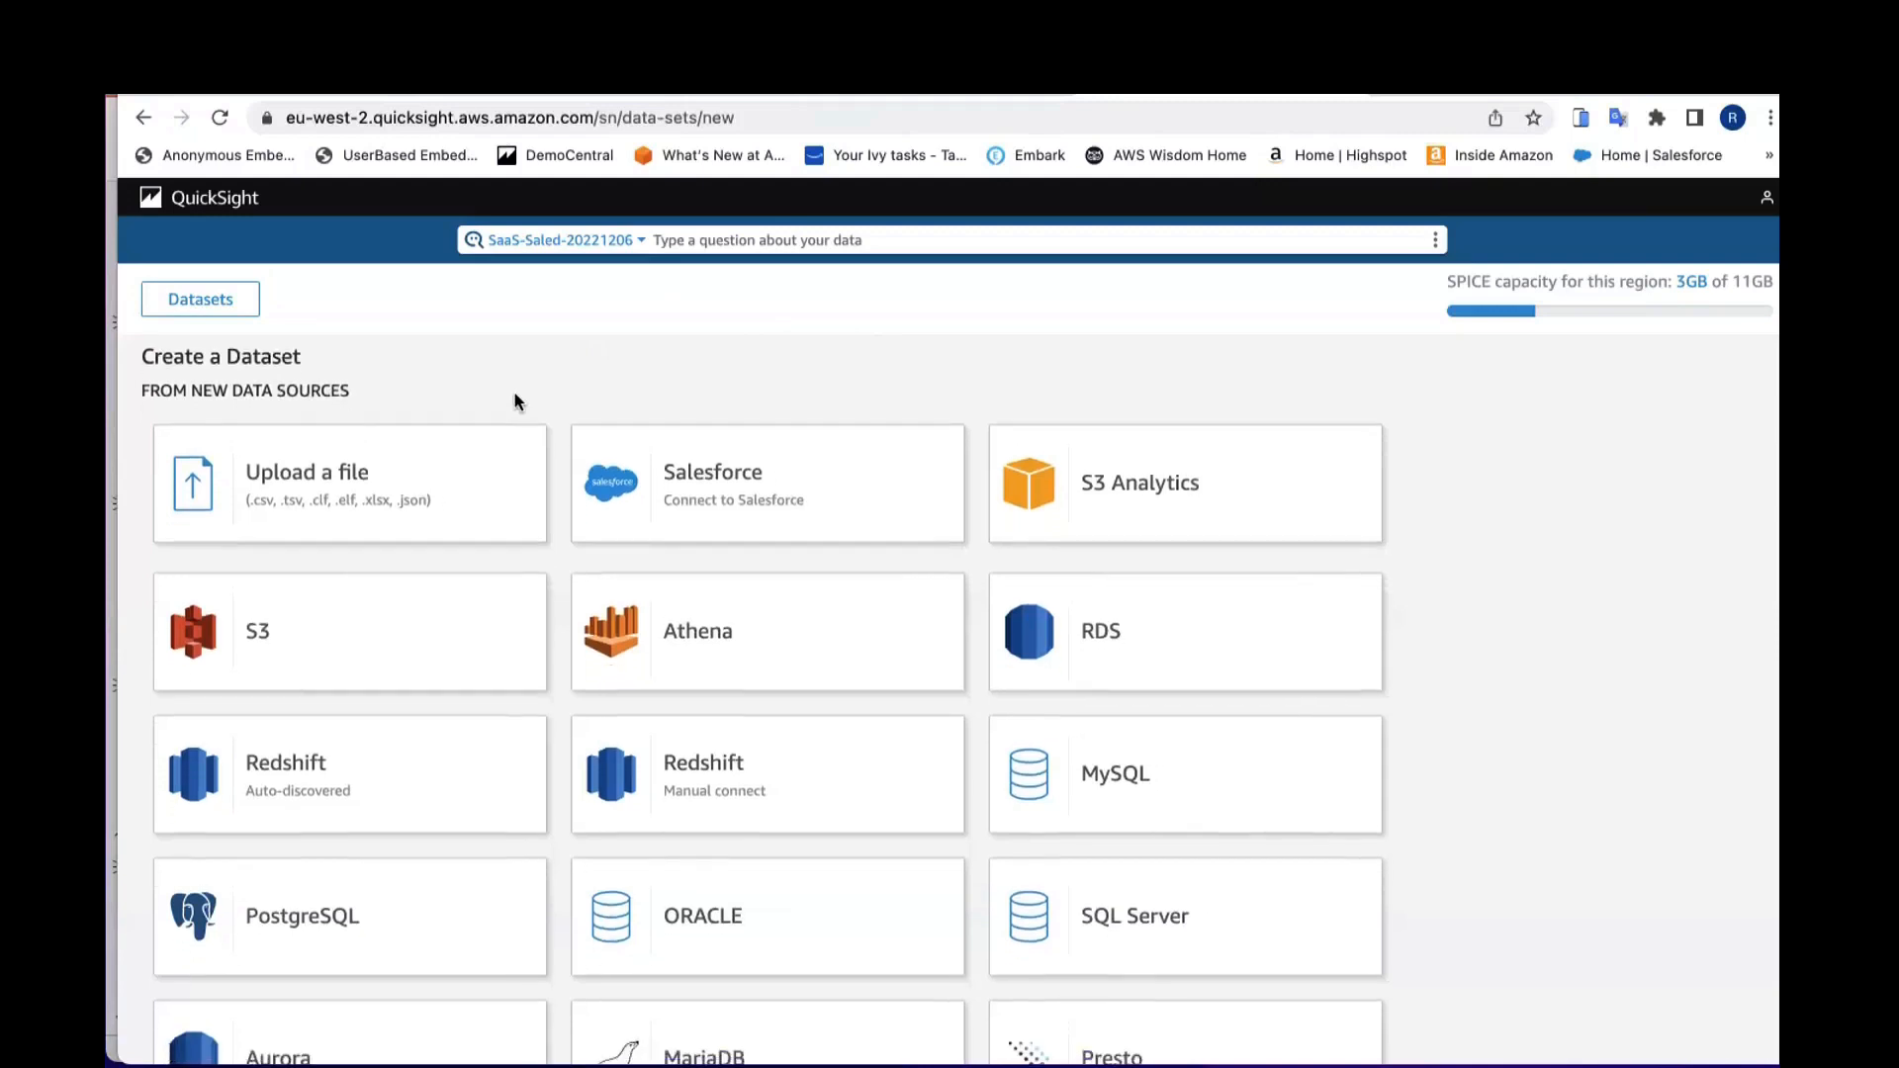
scroll(514, 401, "down", 2)
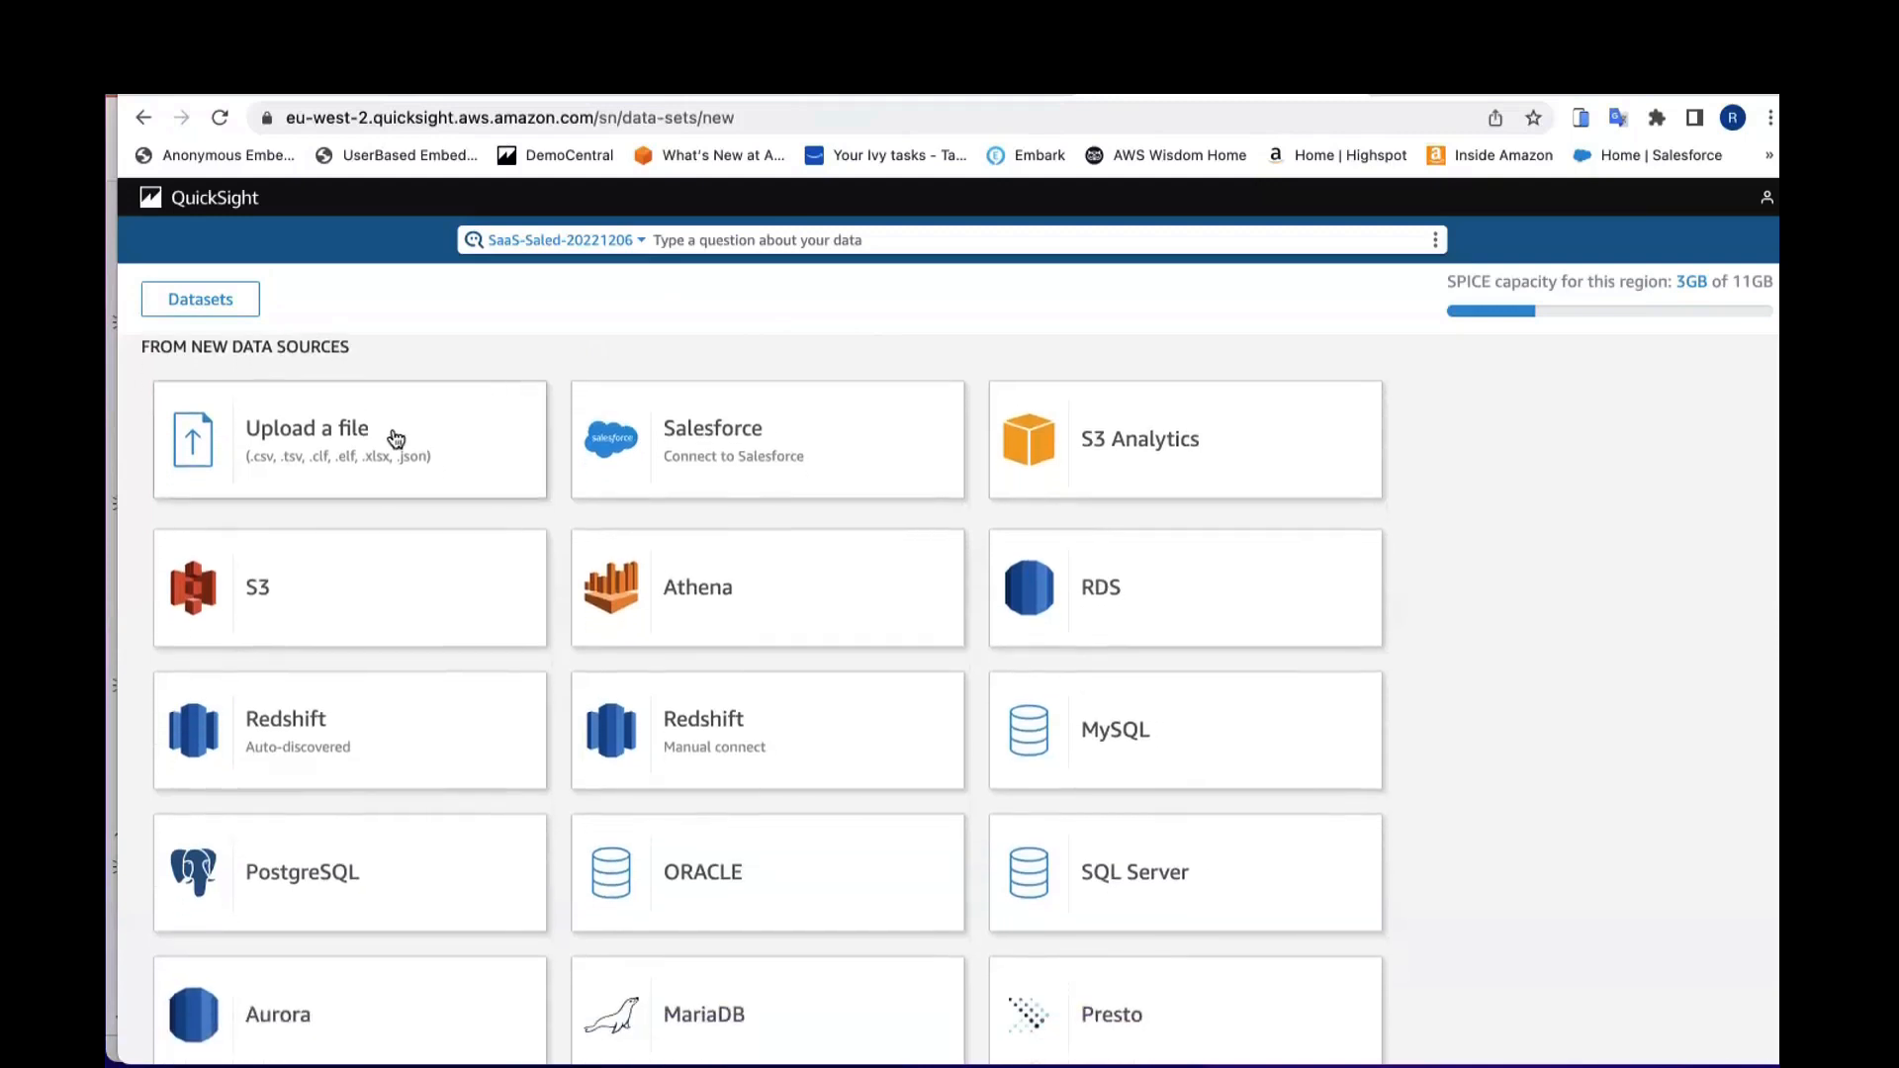
scroll(397, 440, "up", 1)
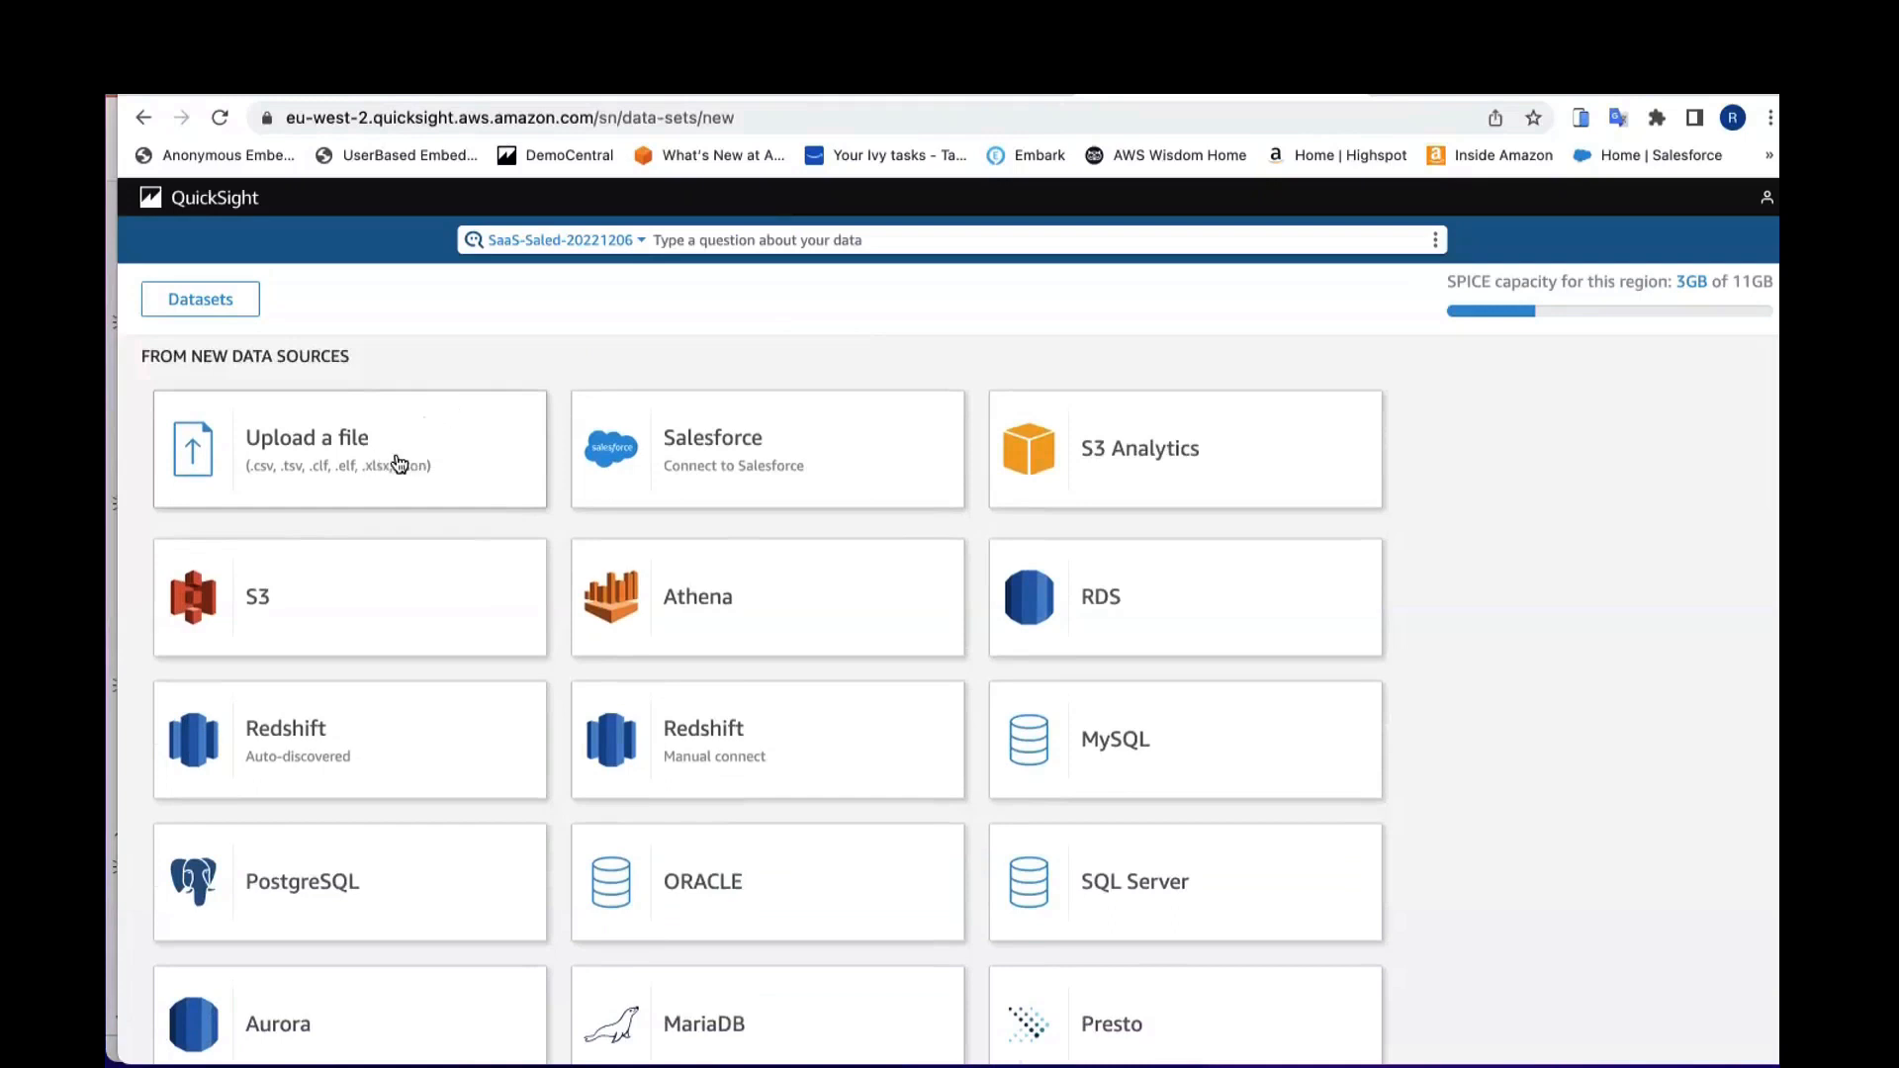
scroll(746, 517, "down", 1)
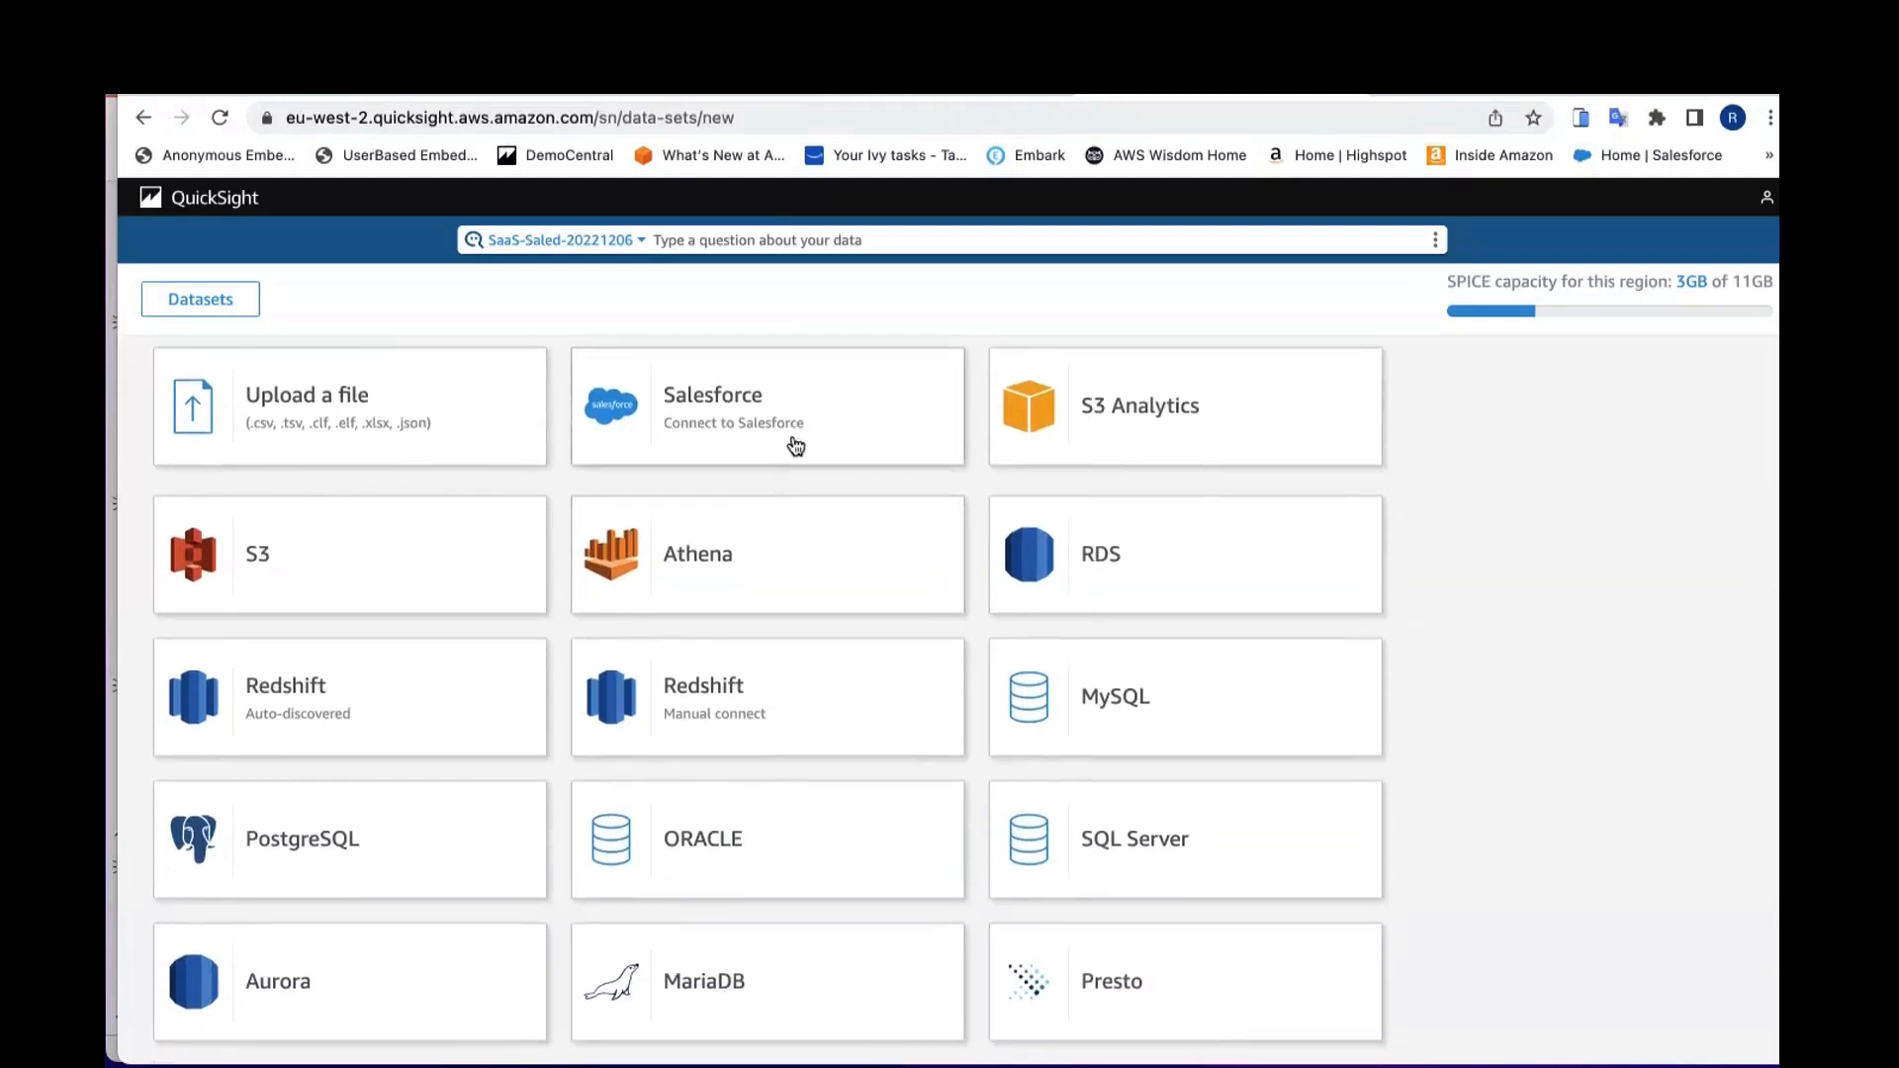
scroll(799, 445, "down", 3)
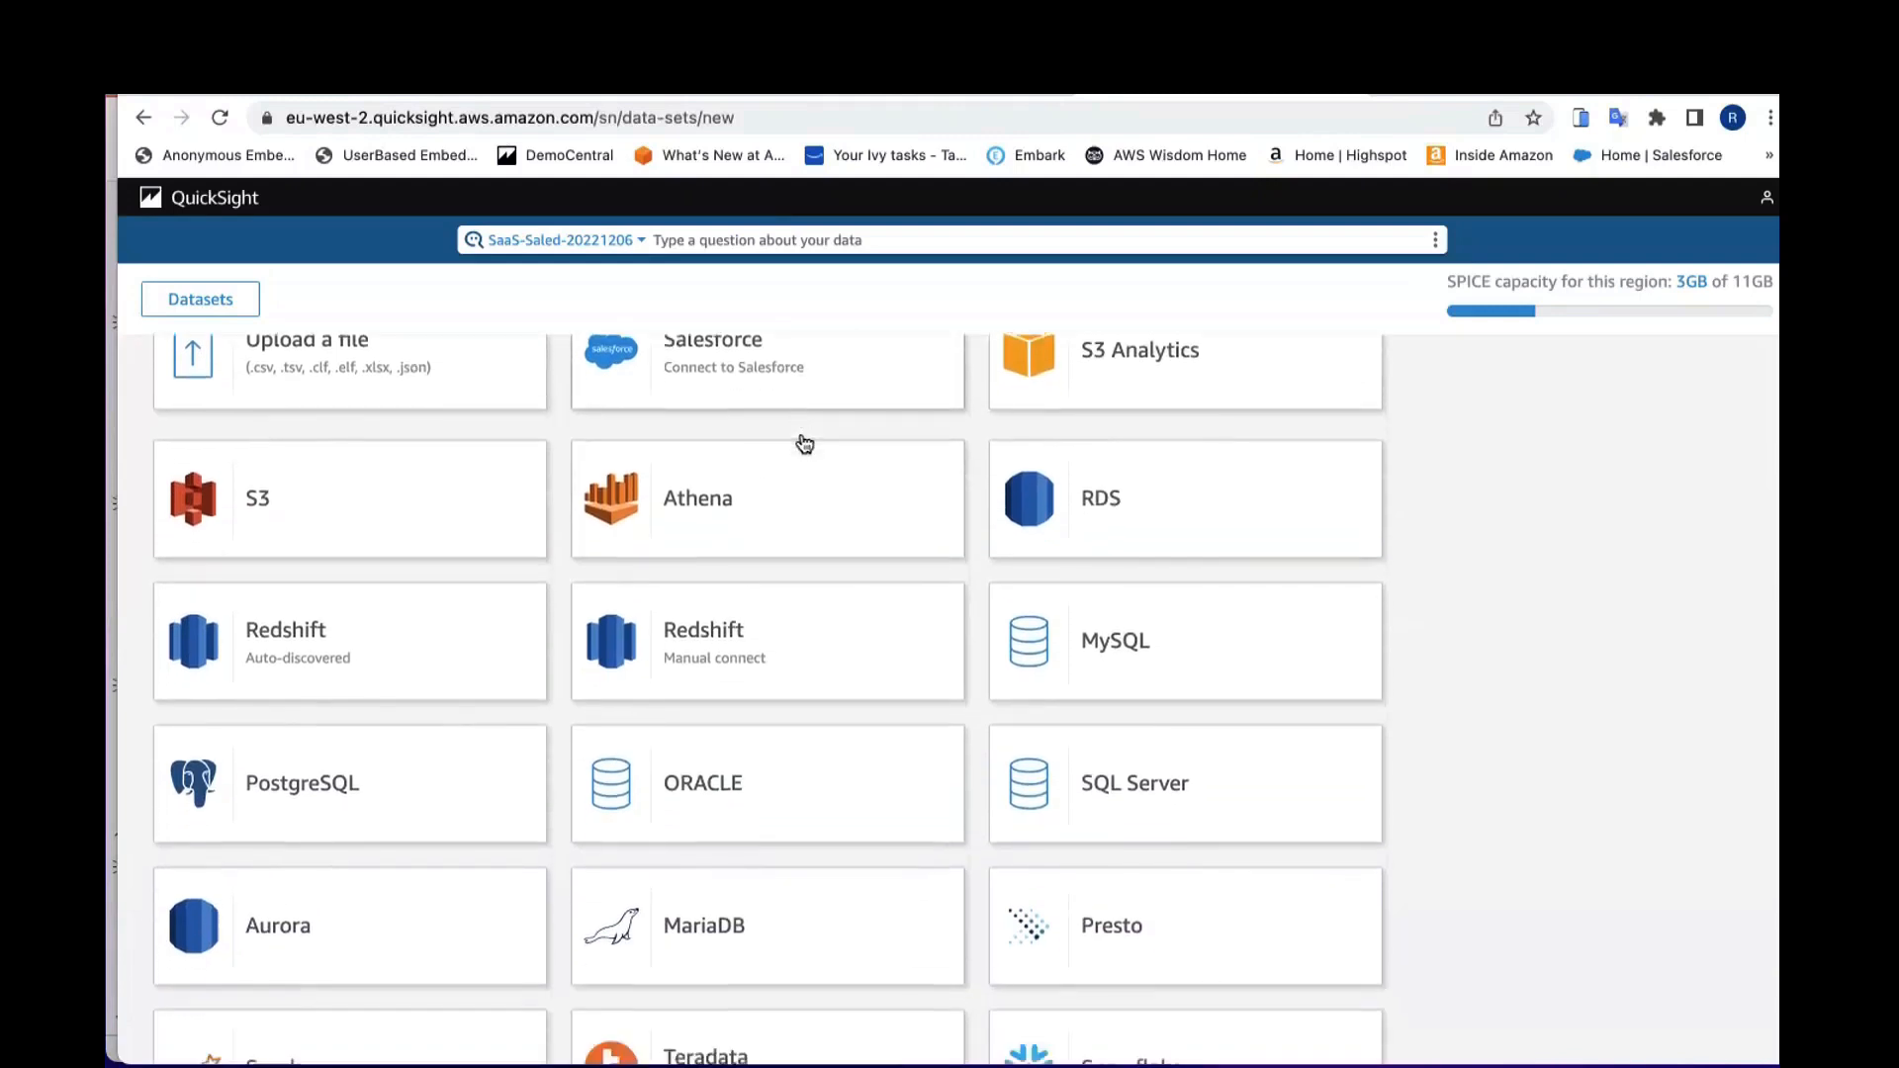
scroll(805, 445, "down", 3)
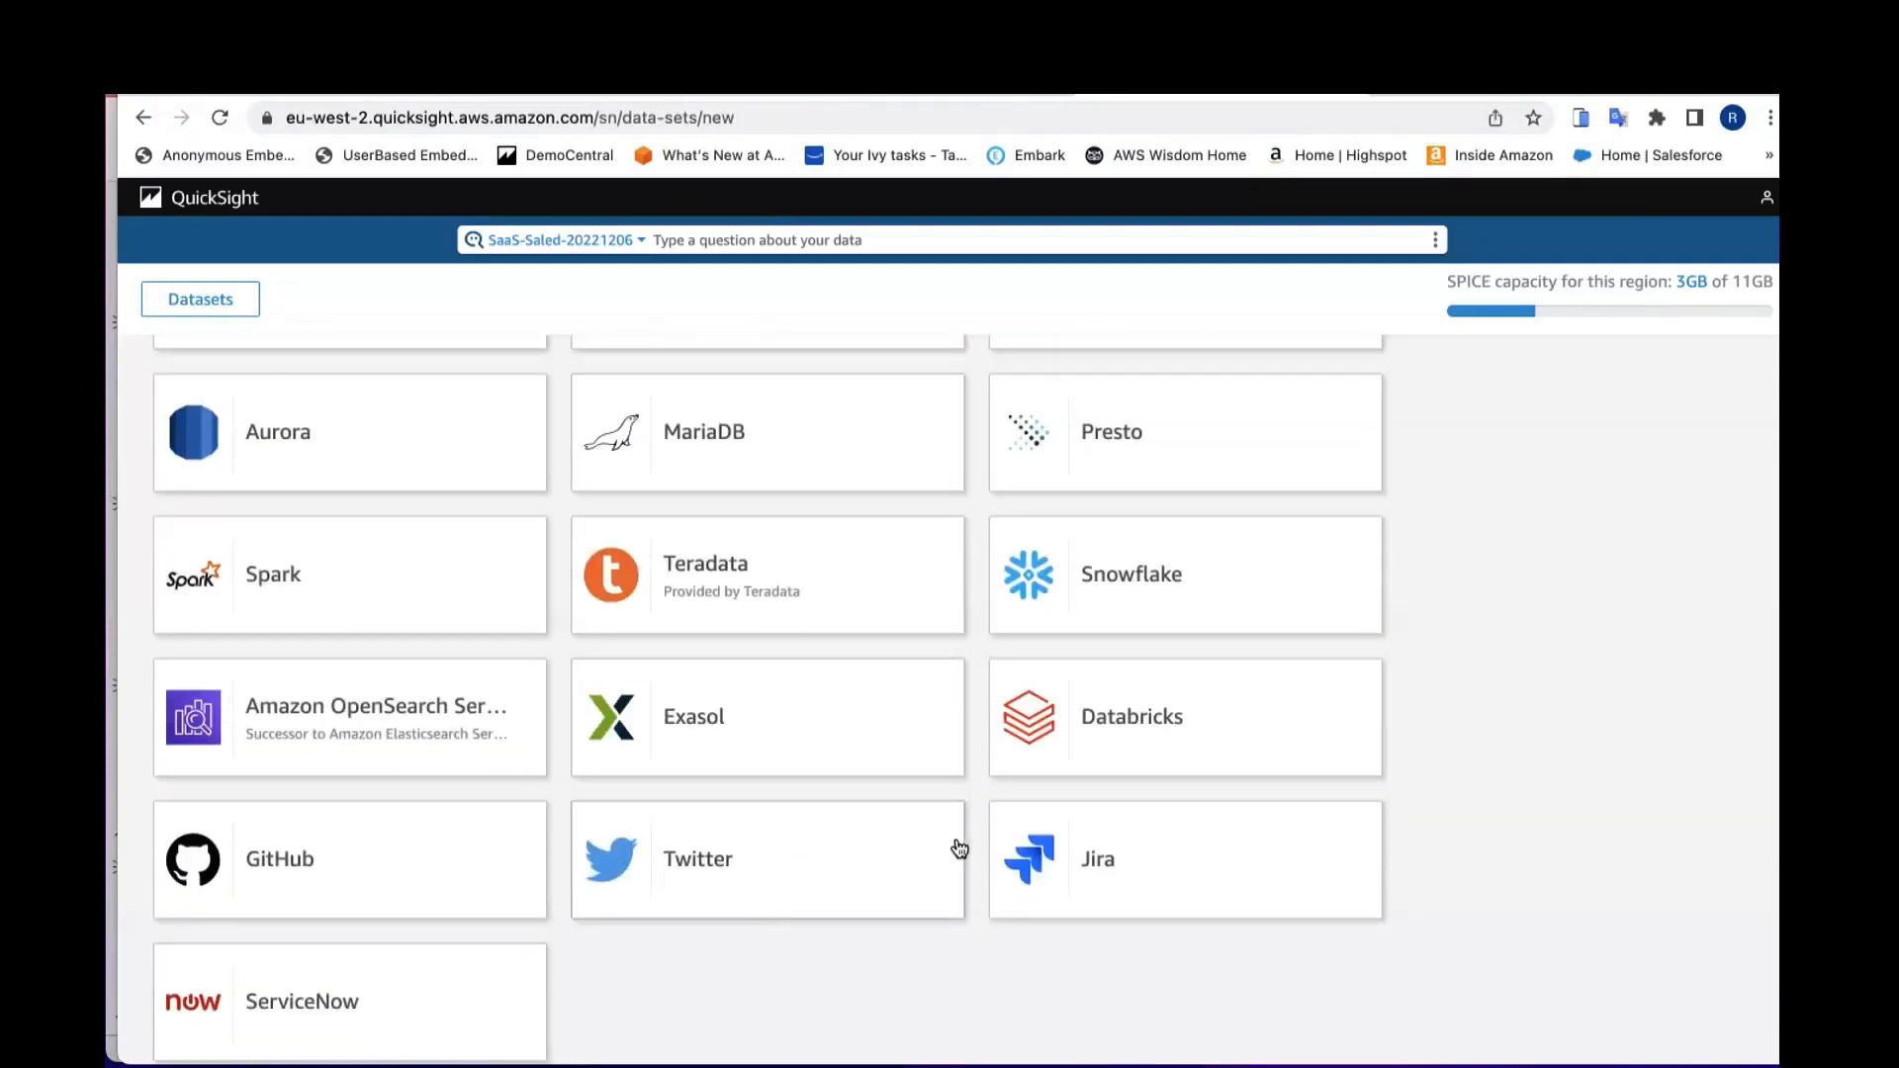
scroll(983, 827, "up", 2)
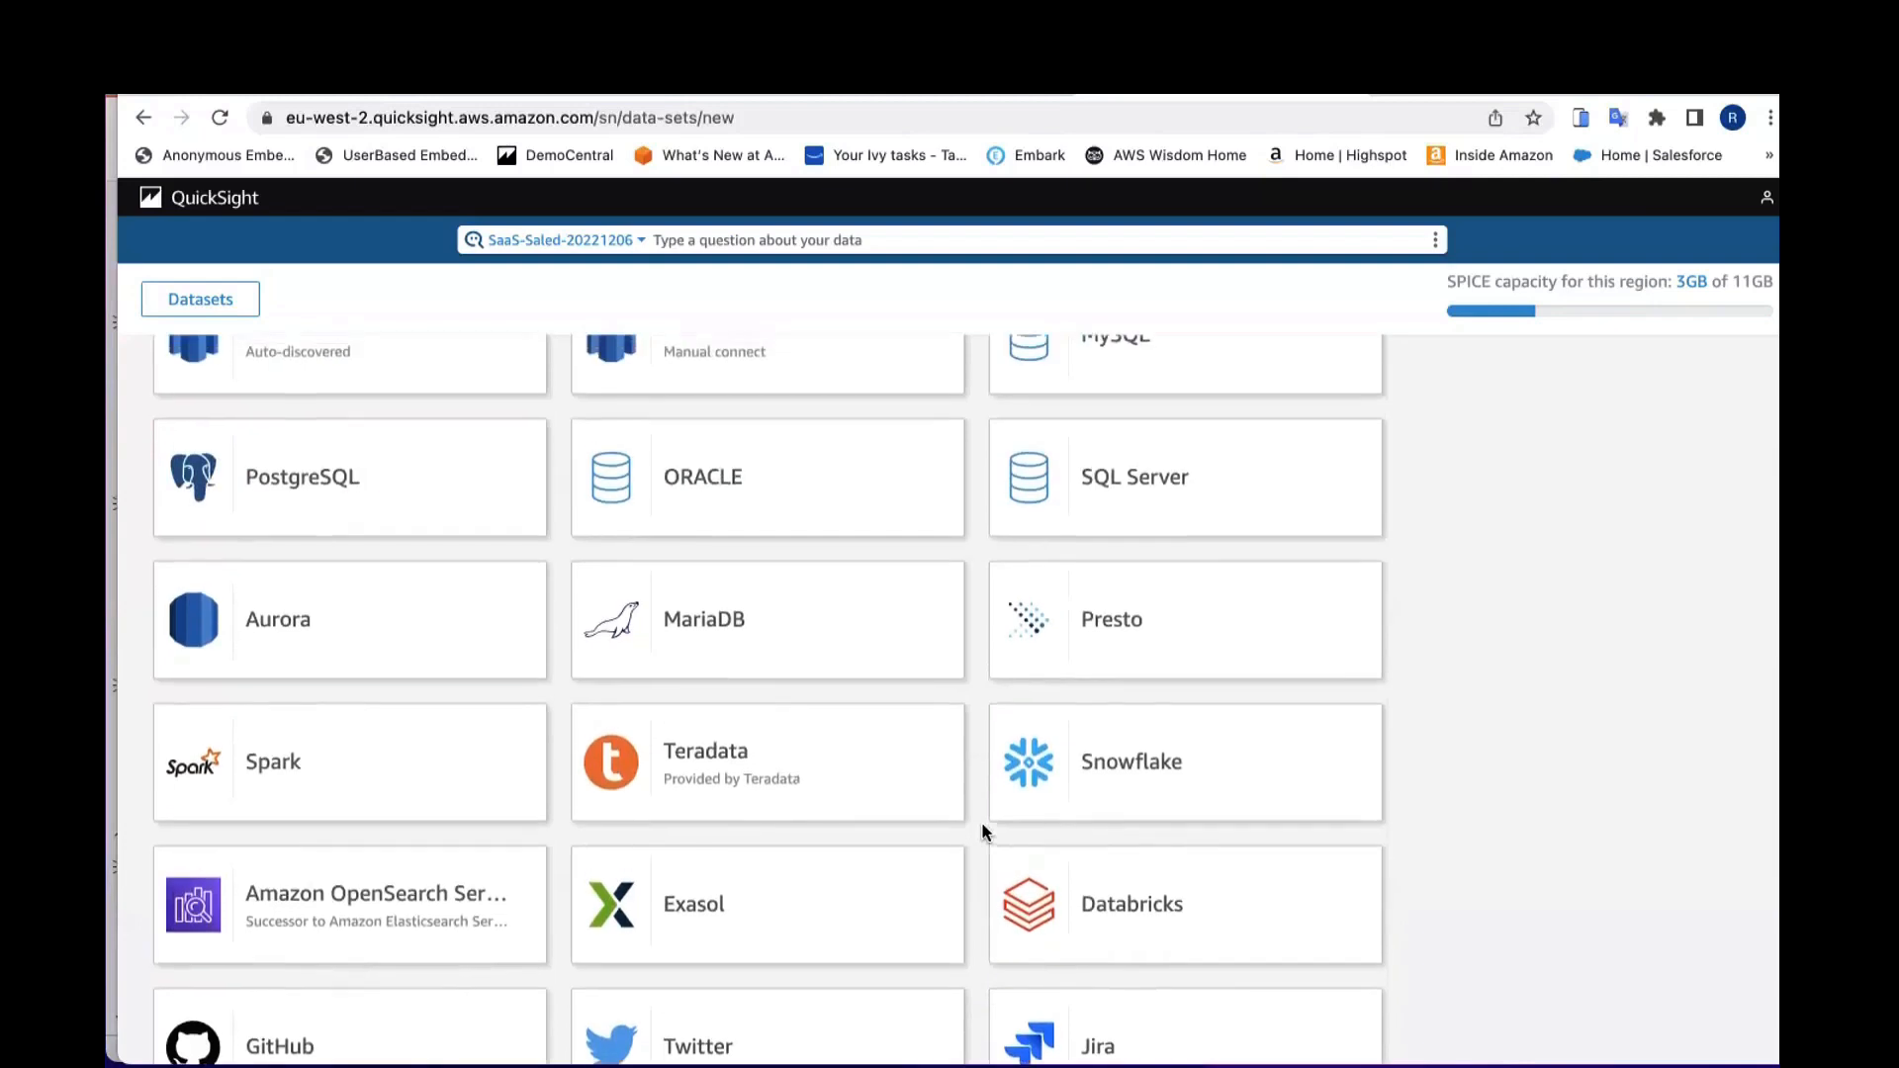
scroll(984, 831, "up", 1)
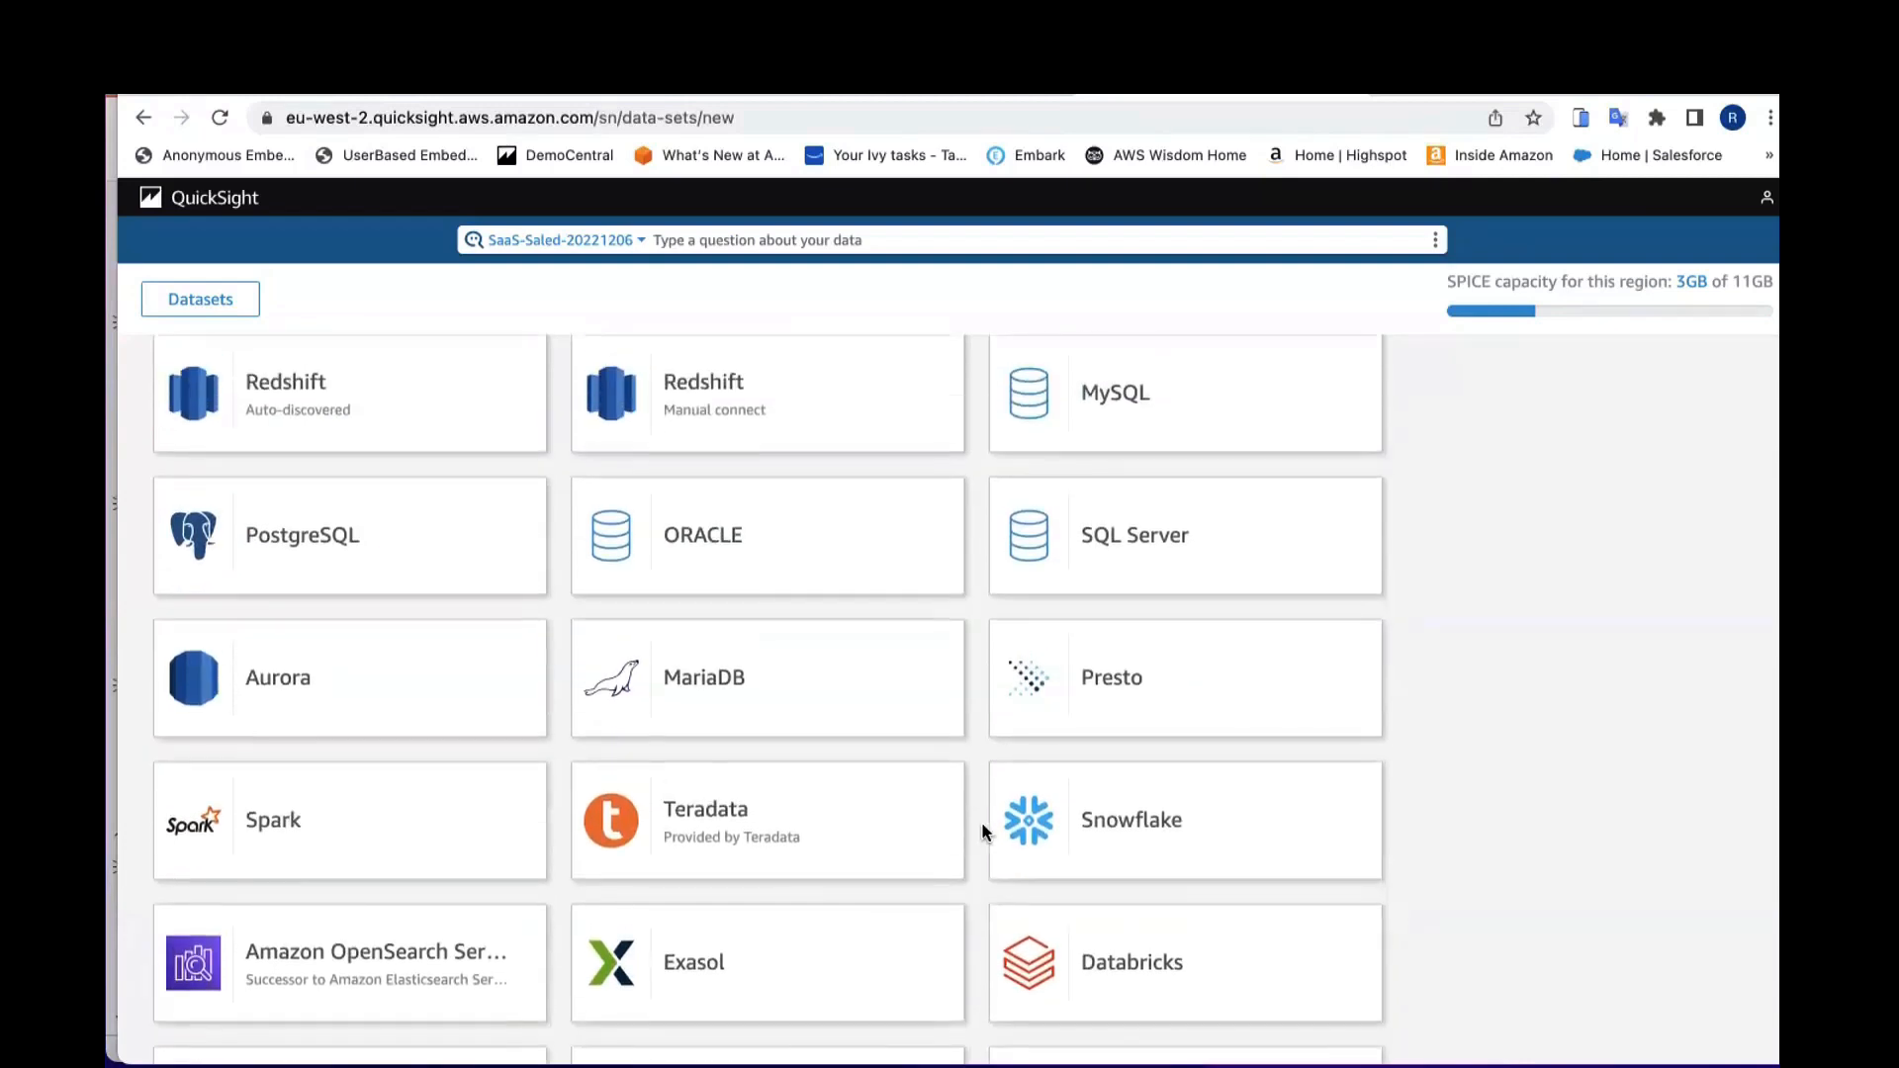
scroll(985, 833, "down", 1)
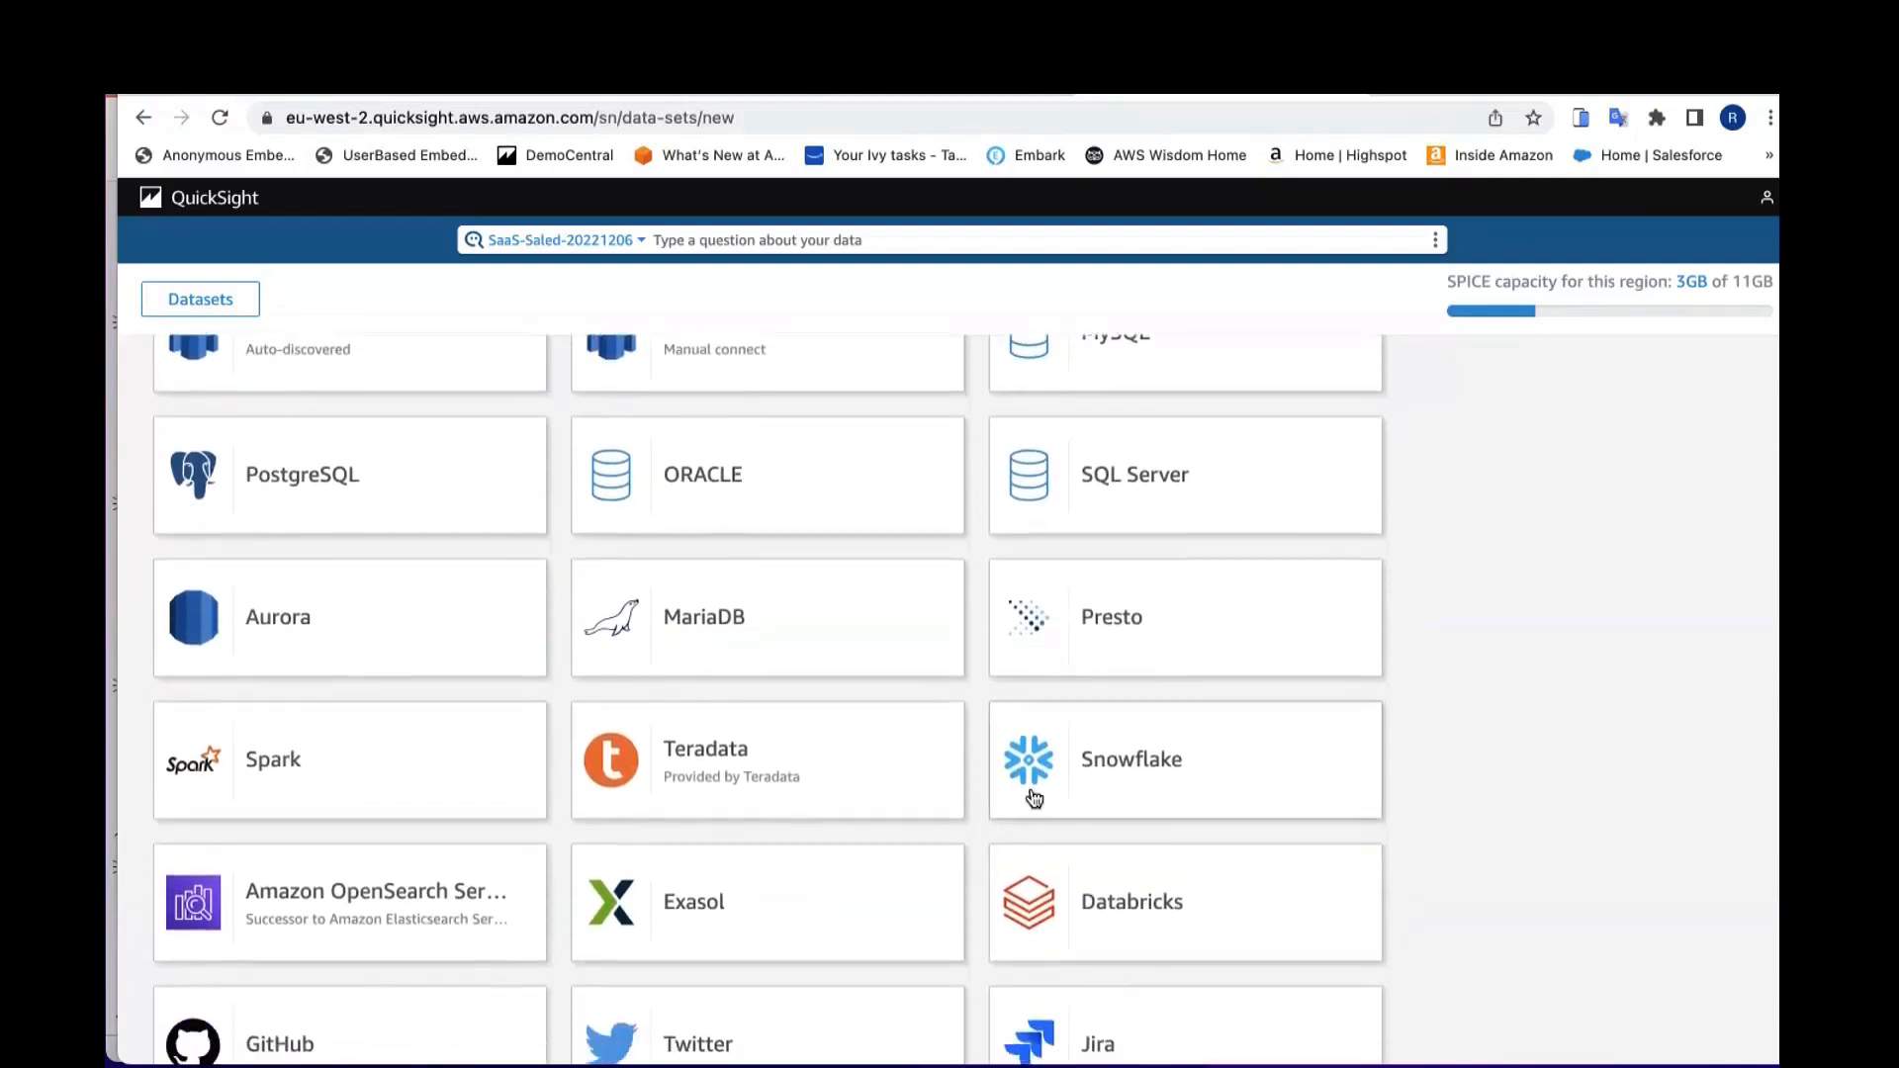
scroll(1060, 840, "up", 4)
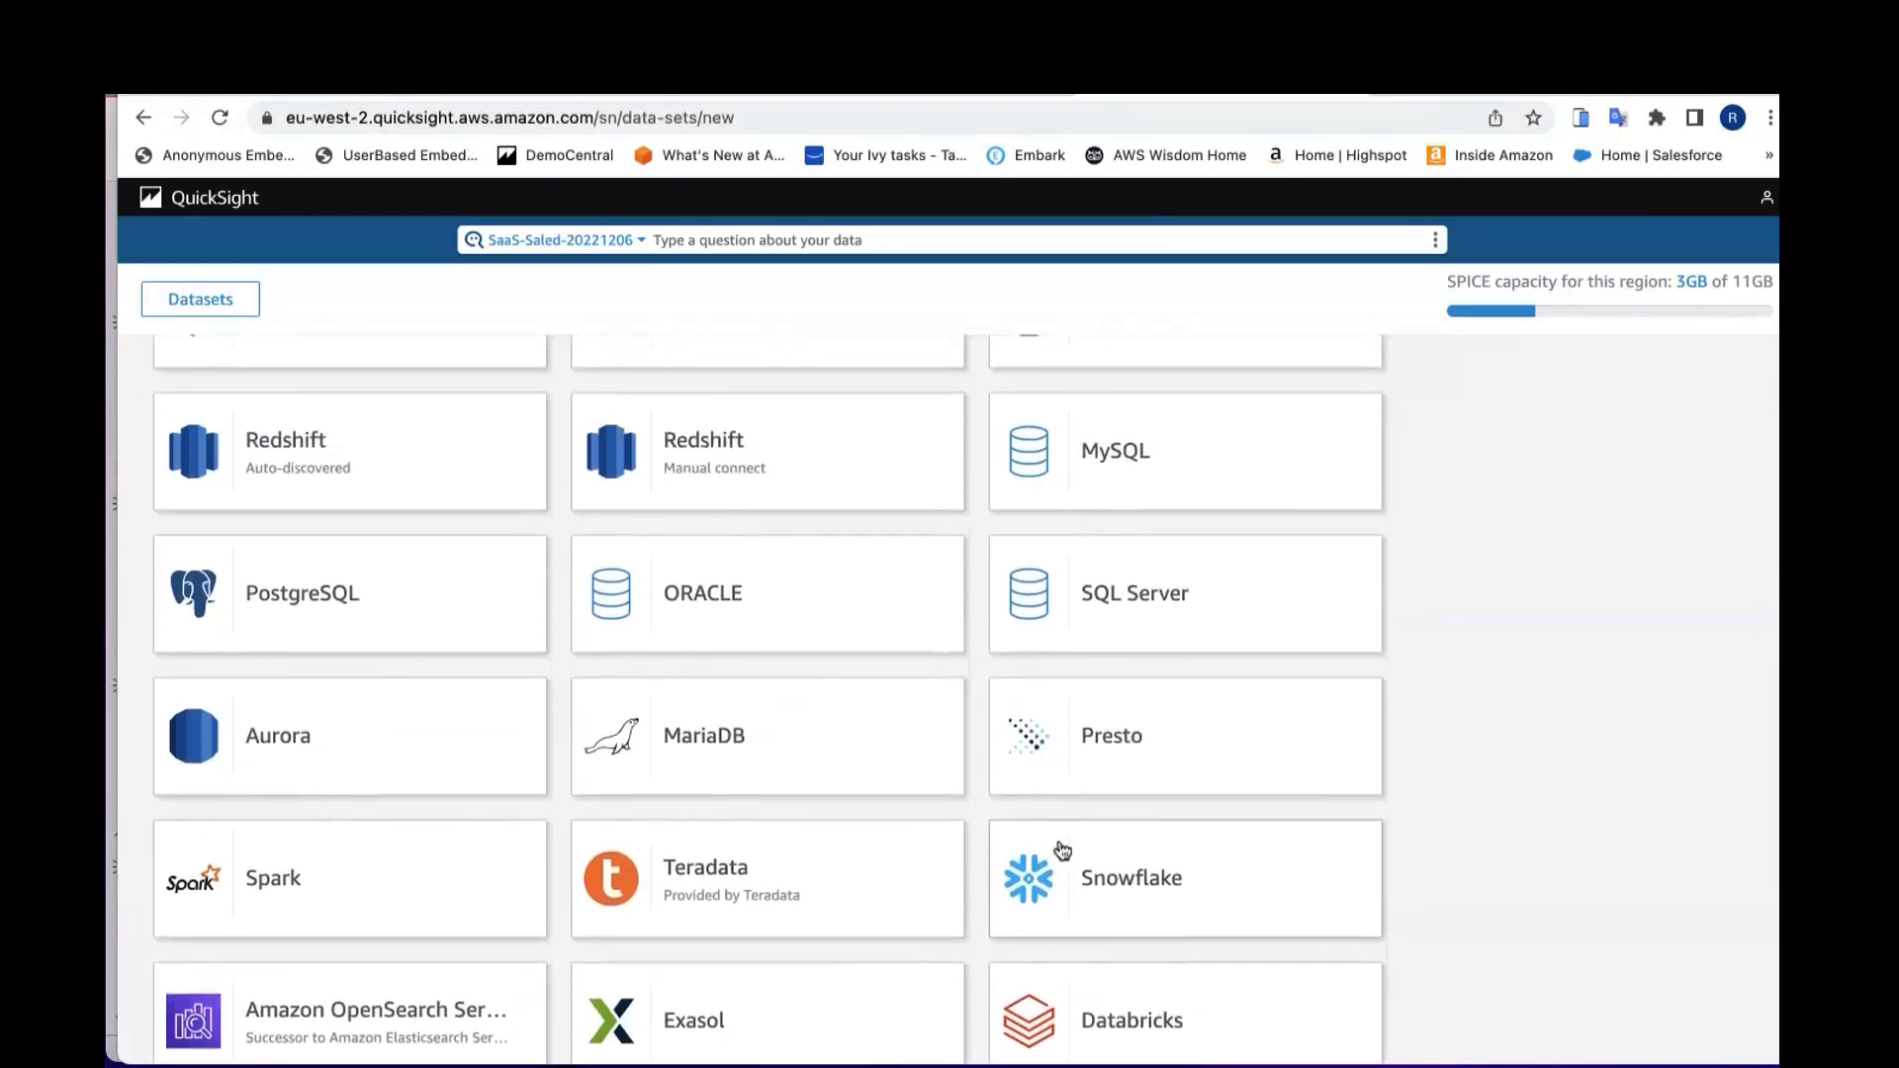
scroll(798, 714, "up", 1)
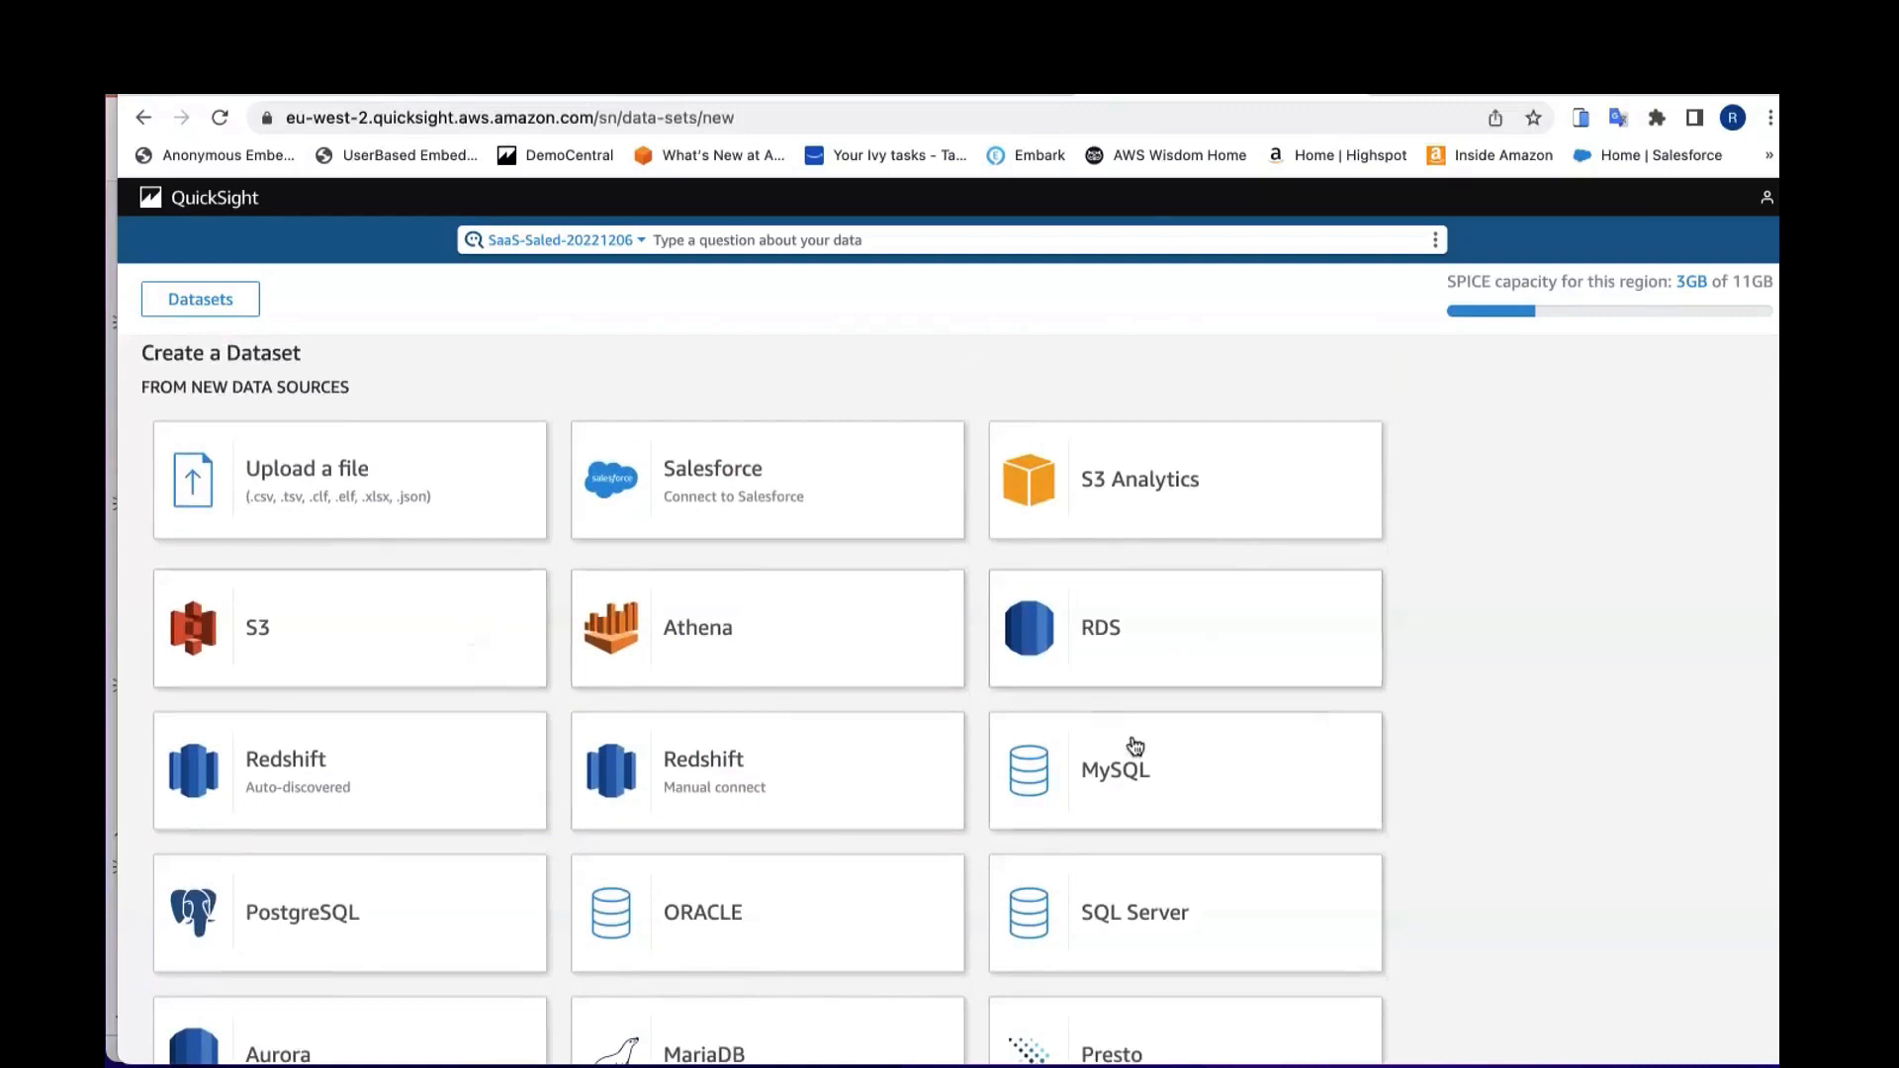
scroll(544, 876, "down", 1)
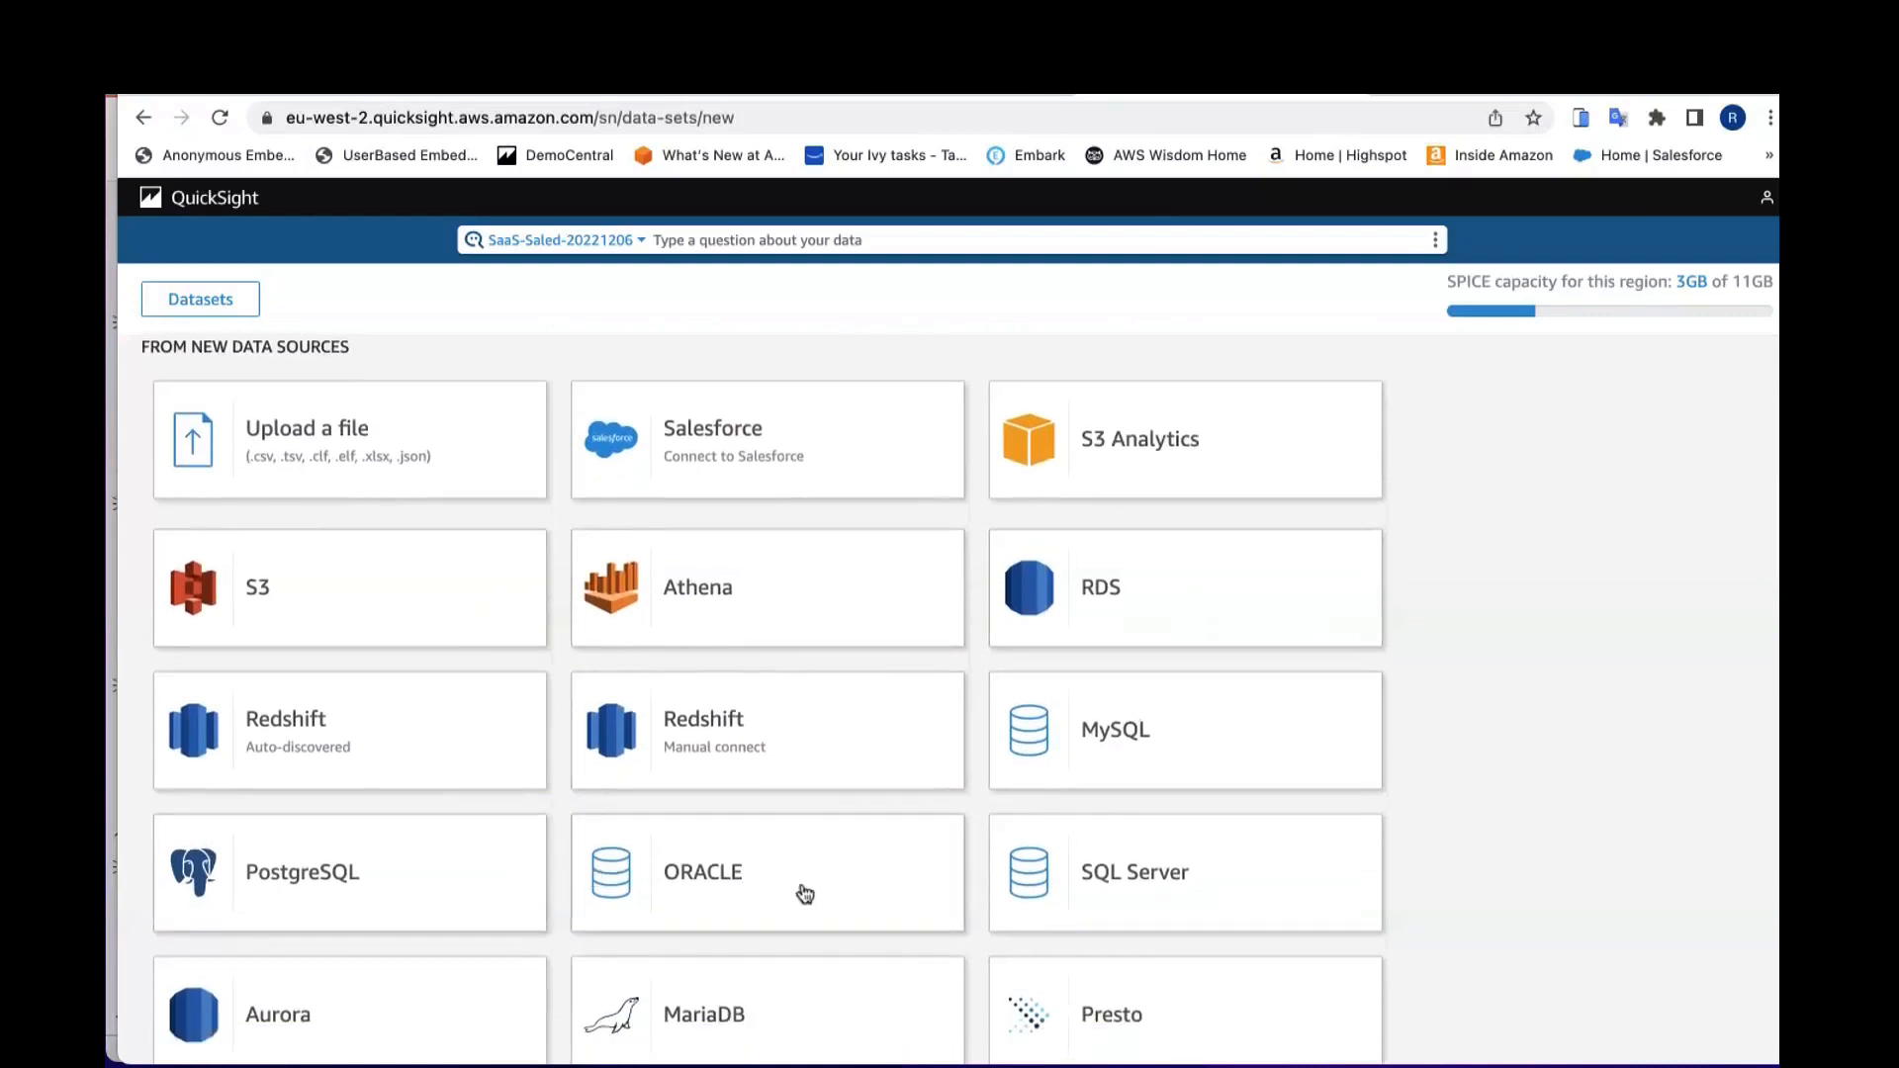
scroll(900, 836, "down", 2)
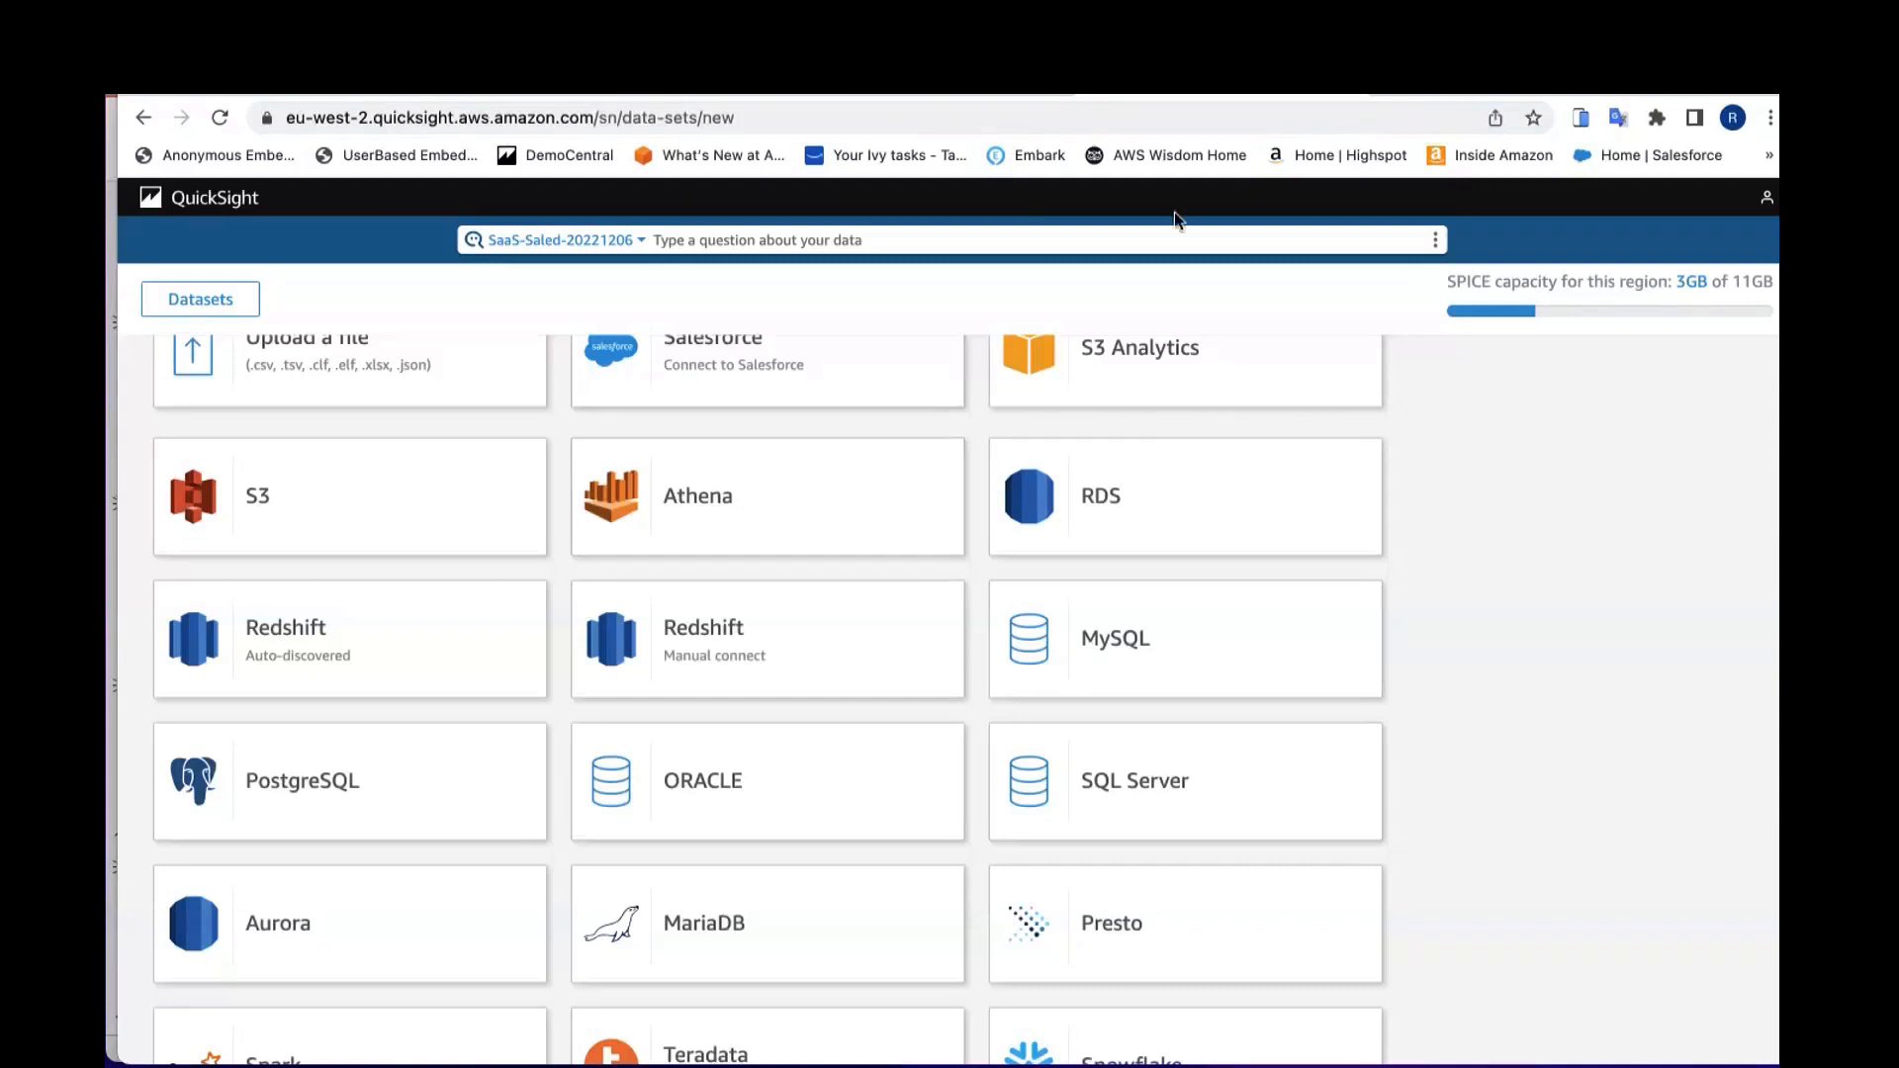
scroll(1433, 526, "up", 1)
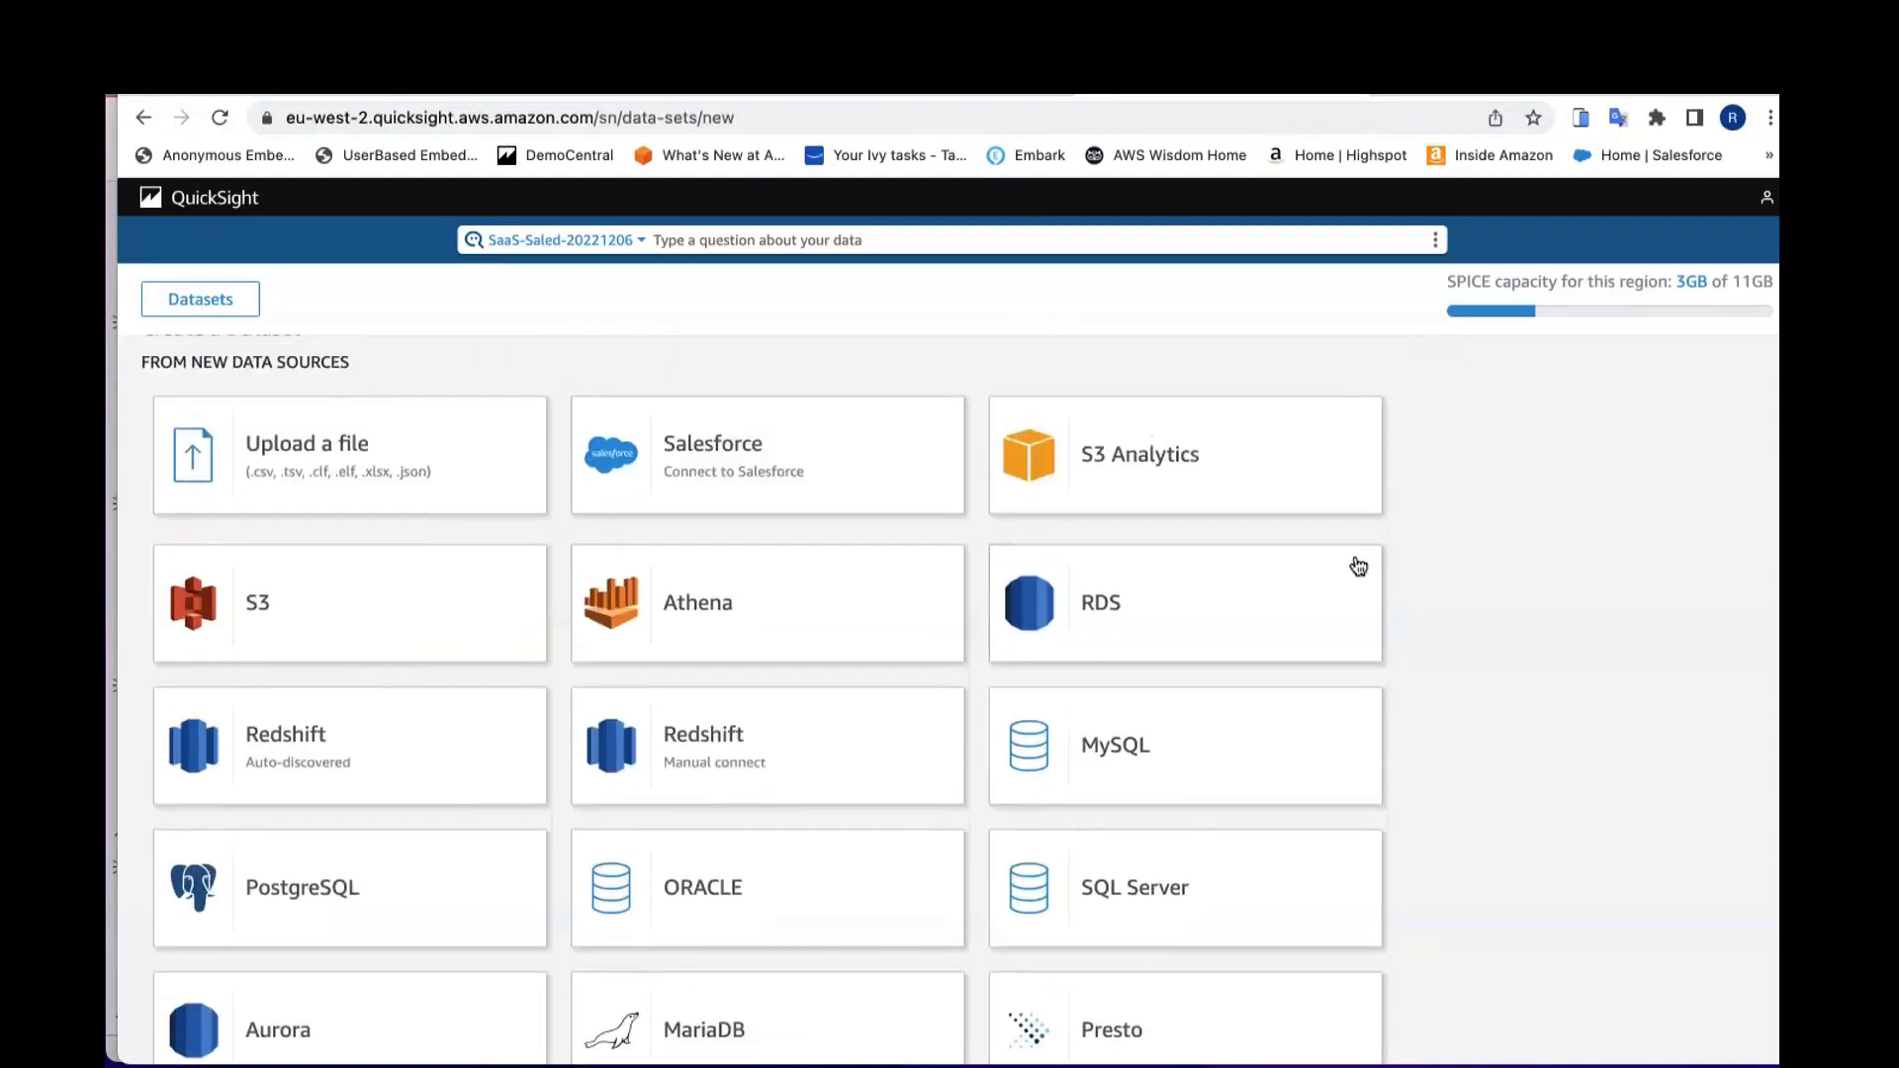
scroll(1363, 590, "down", 8)
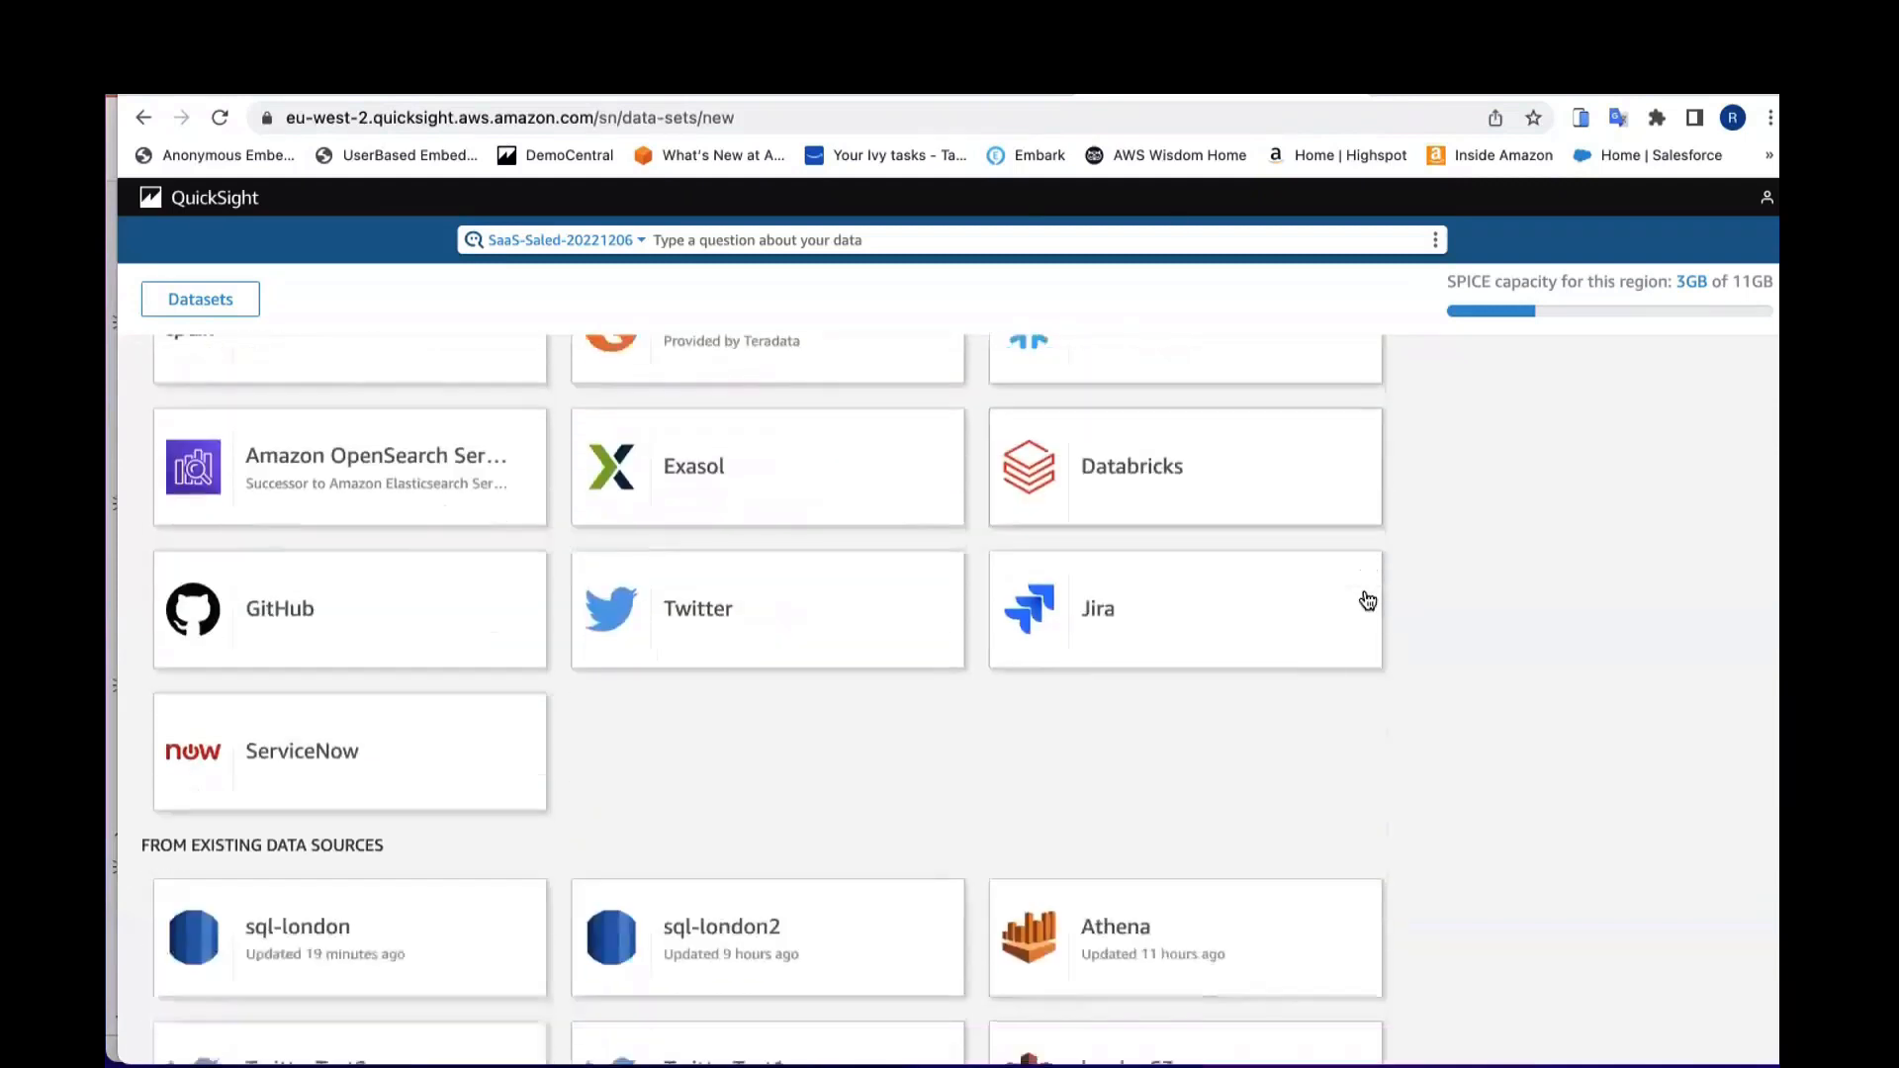
scroll(1367, 601, "down", 1)
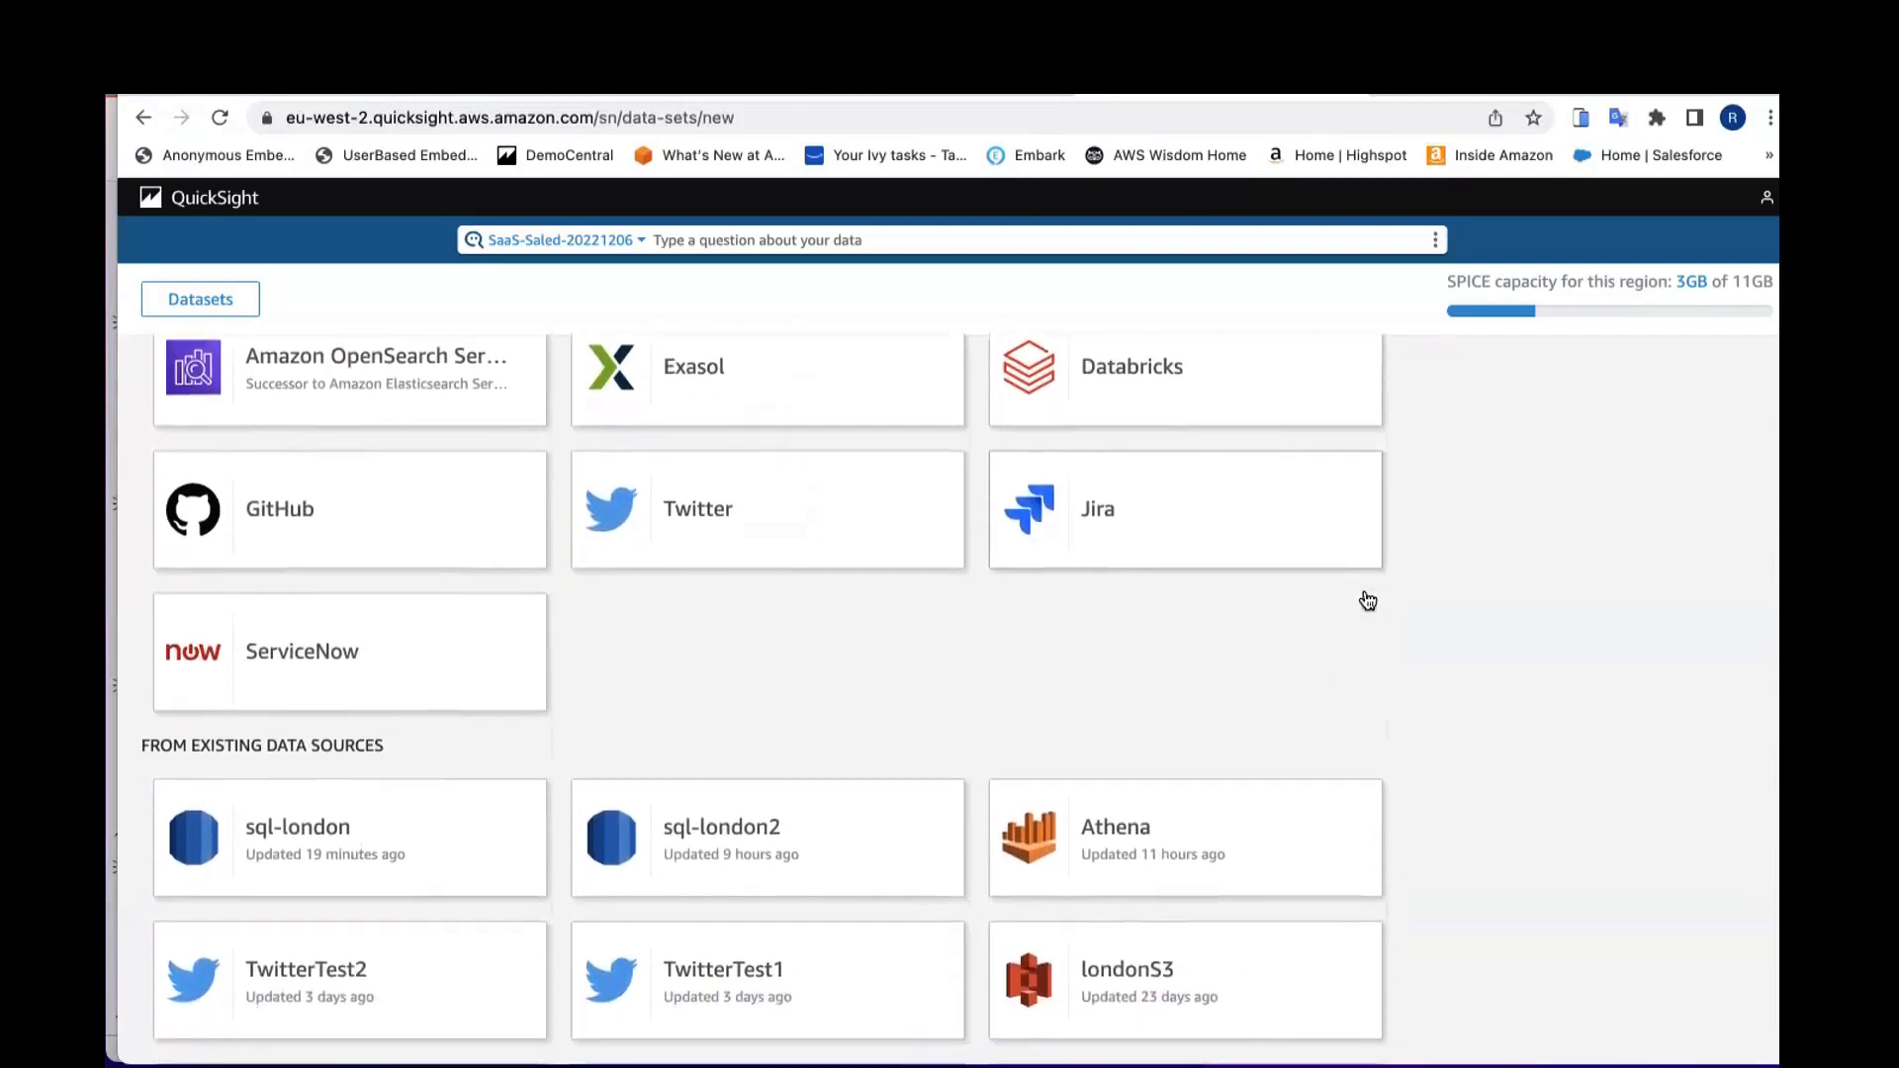
scroll(1367, 600, "down", 1)
scroll(1367, 599, "down", 1)
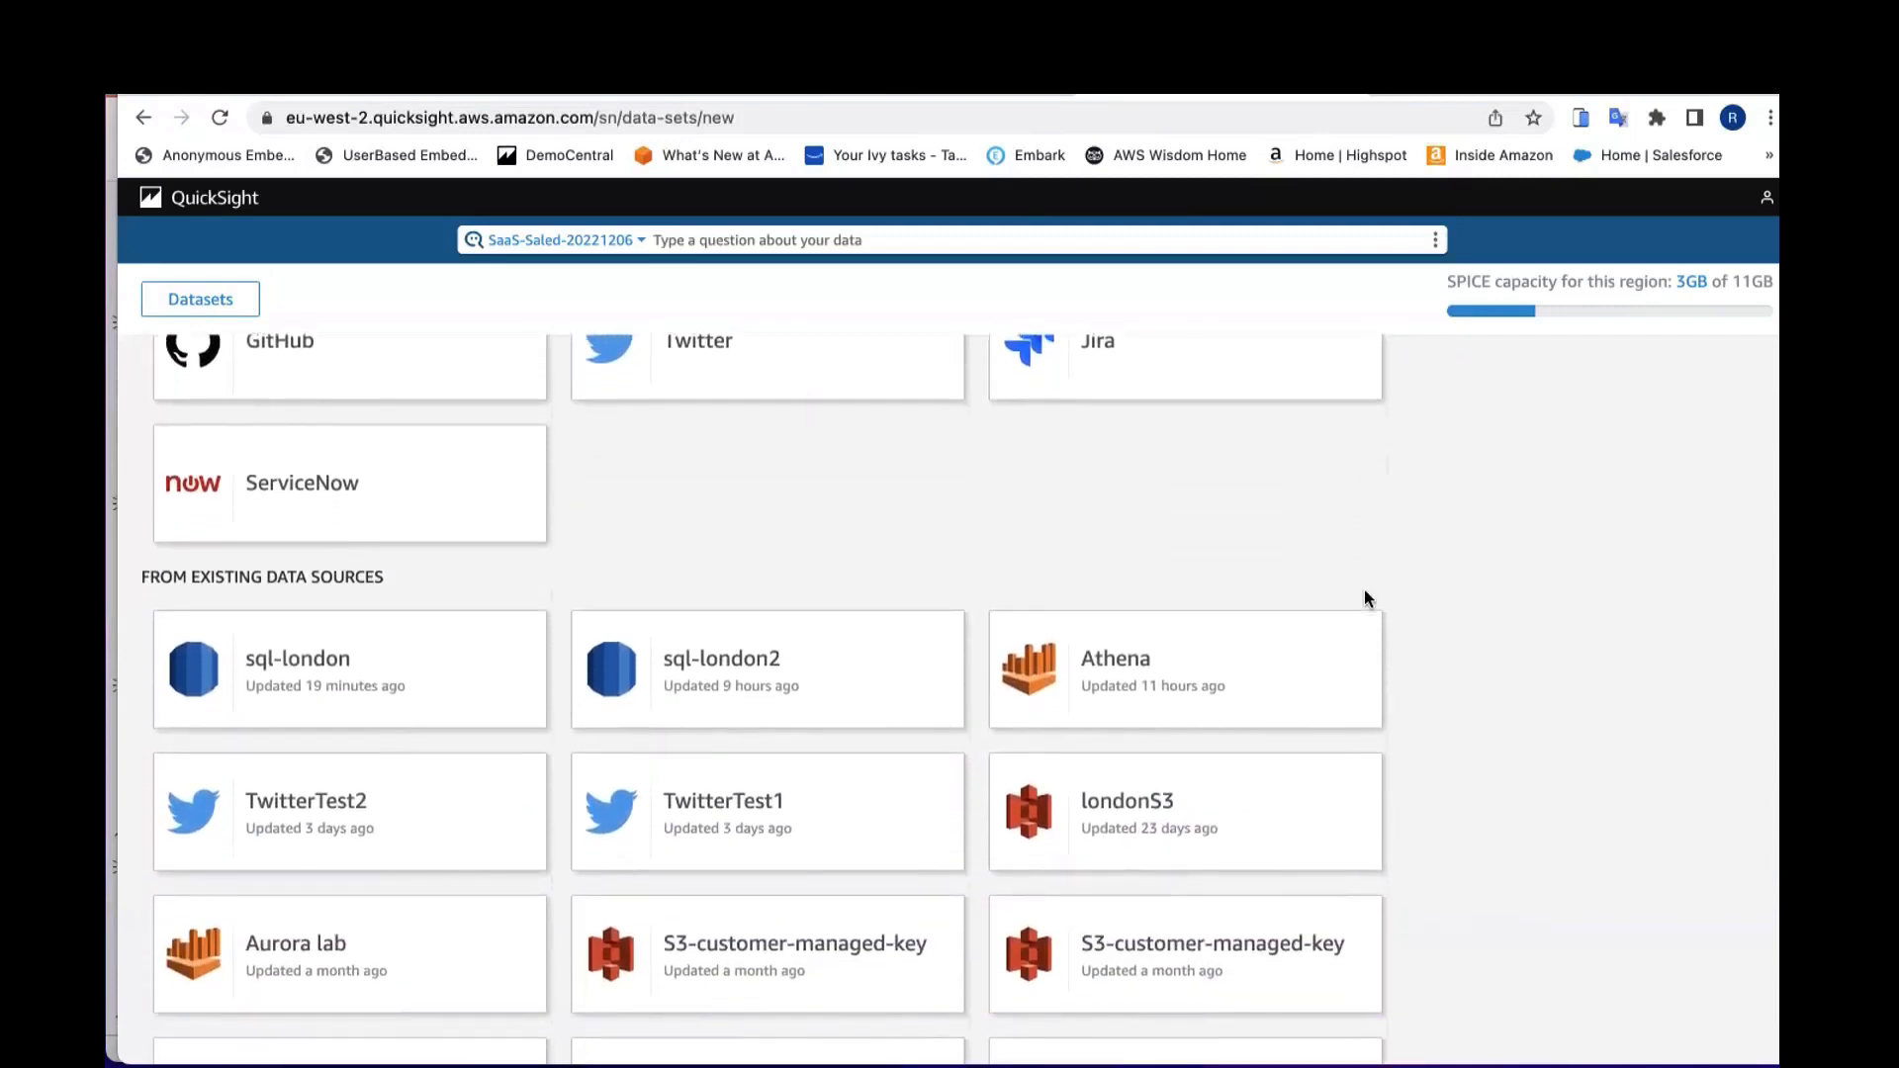
scroll(1365, 597, "down", 1)
scroll(1109, 520, "down", 1)
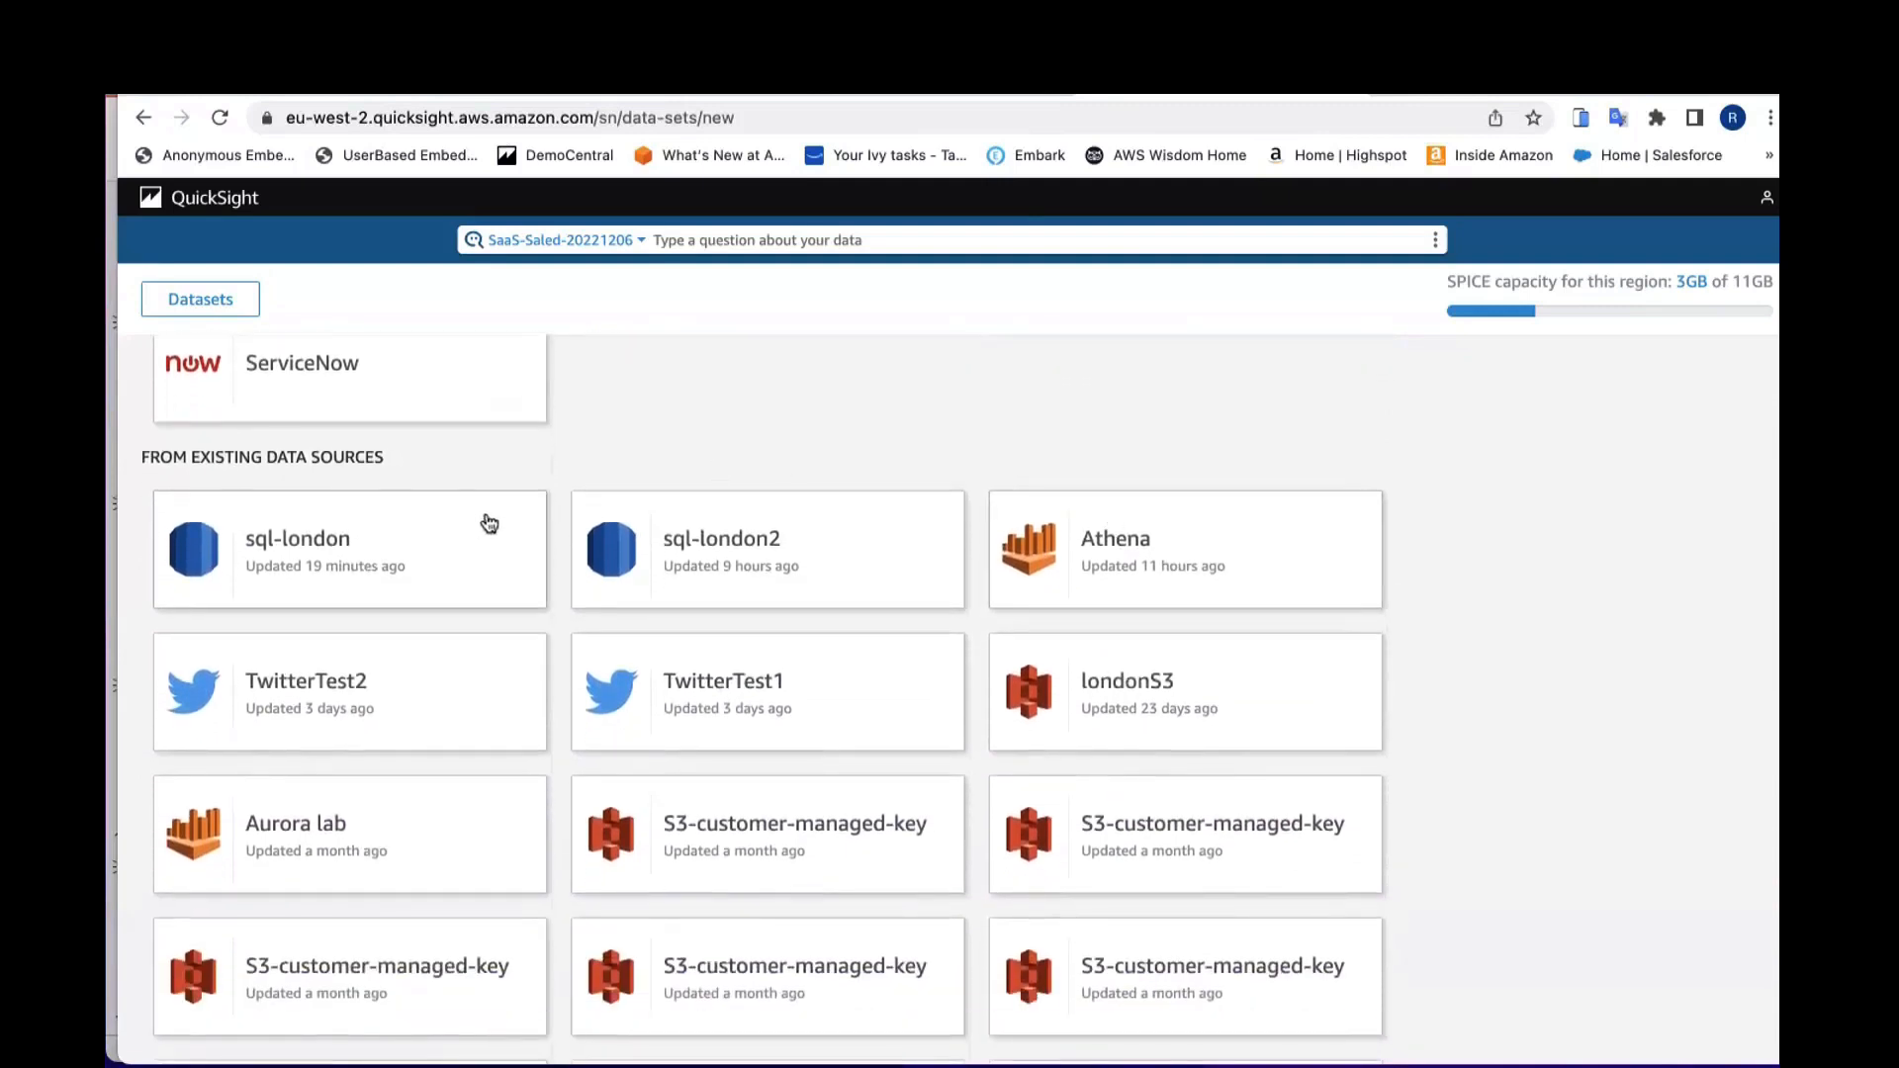
Step: Edit the sql-london data source with username admin and the account password, validate the connection and update it
left_click(386, 557)
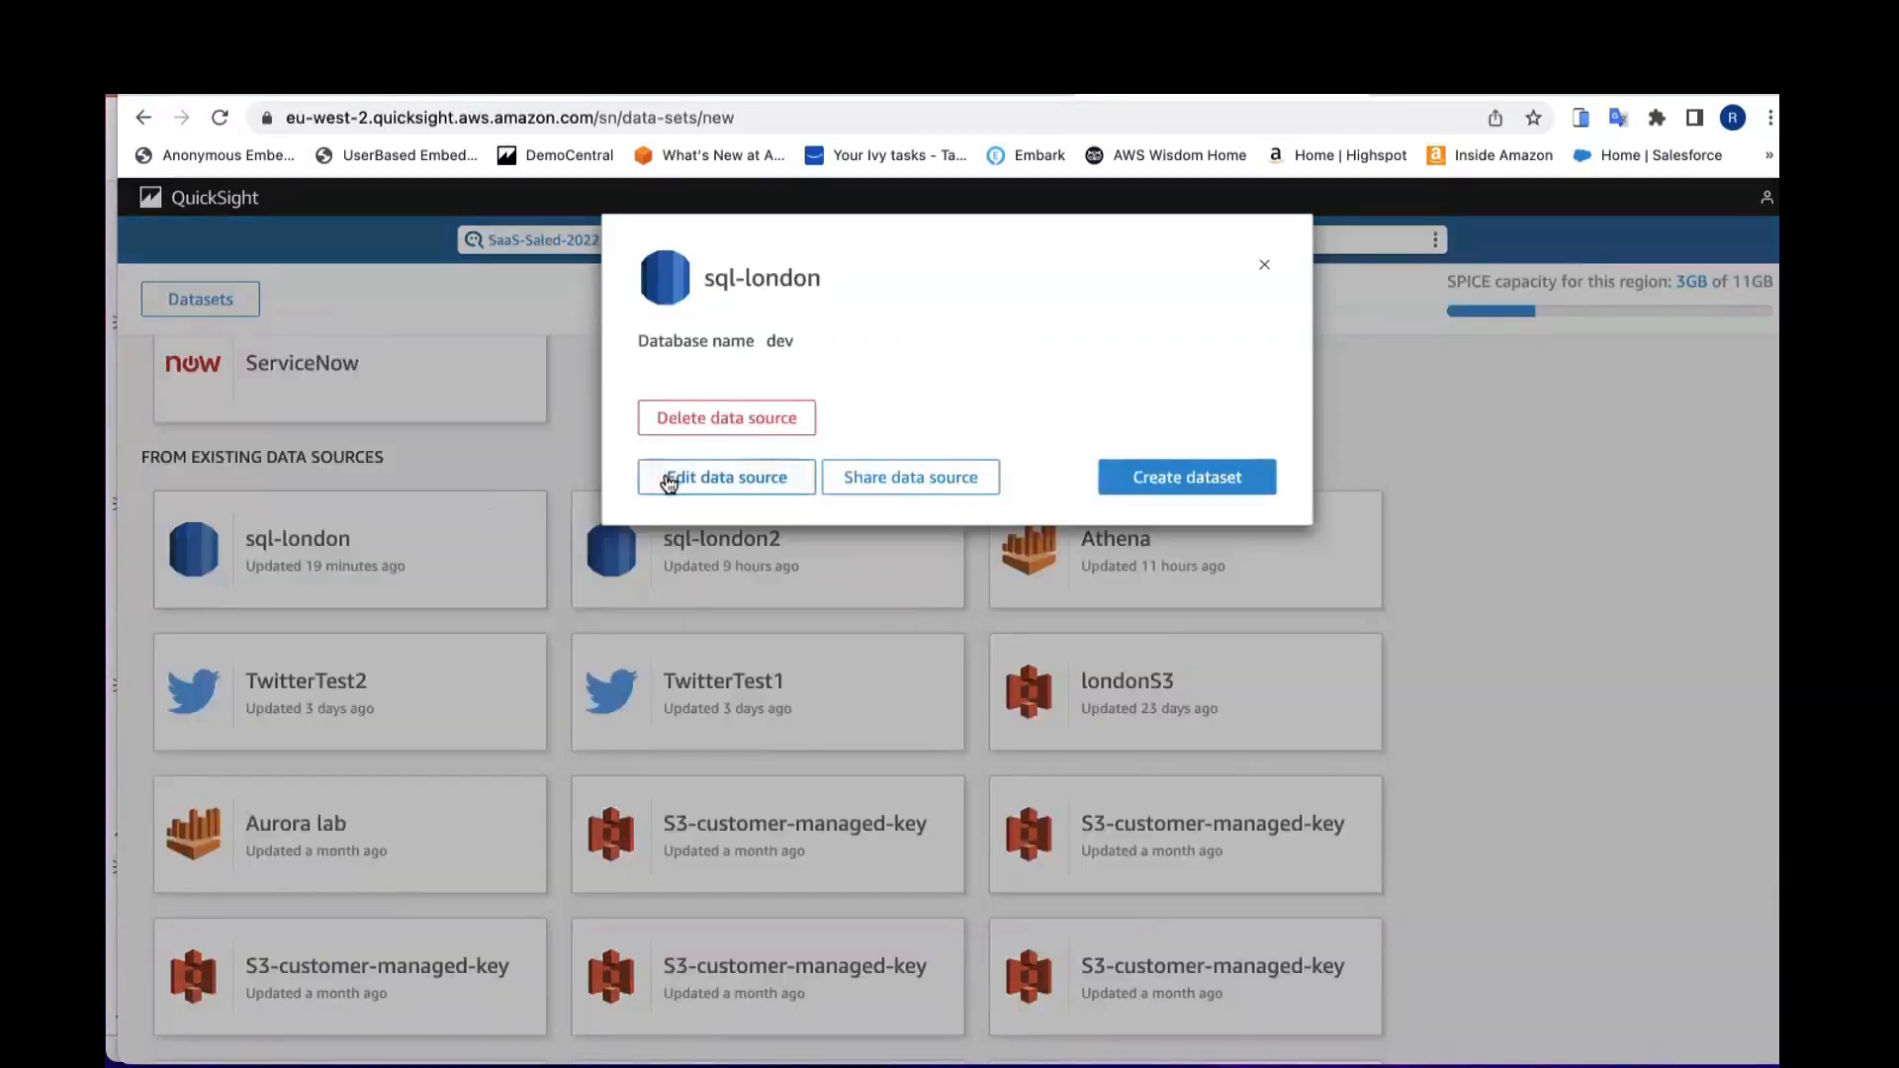
left_click(670, 481)
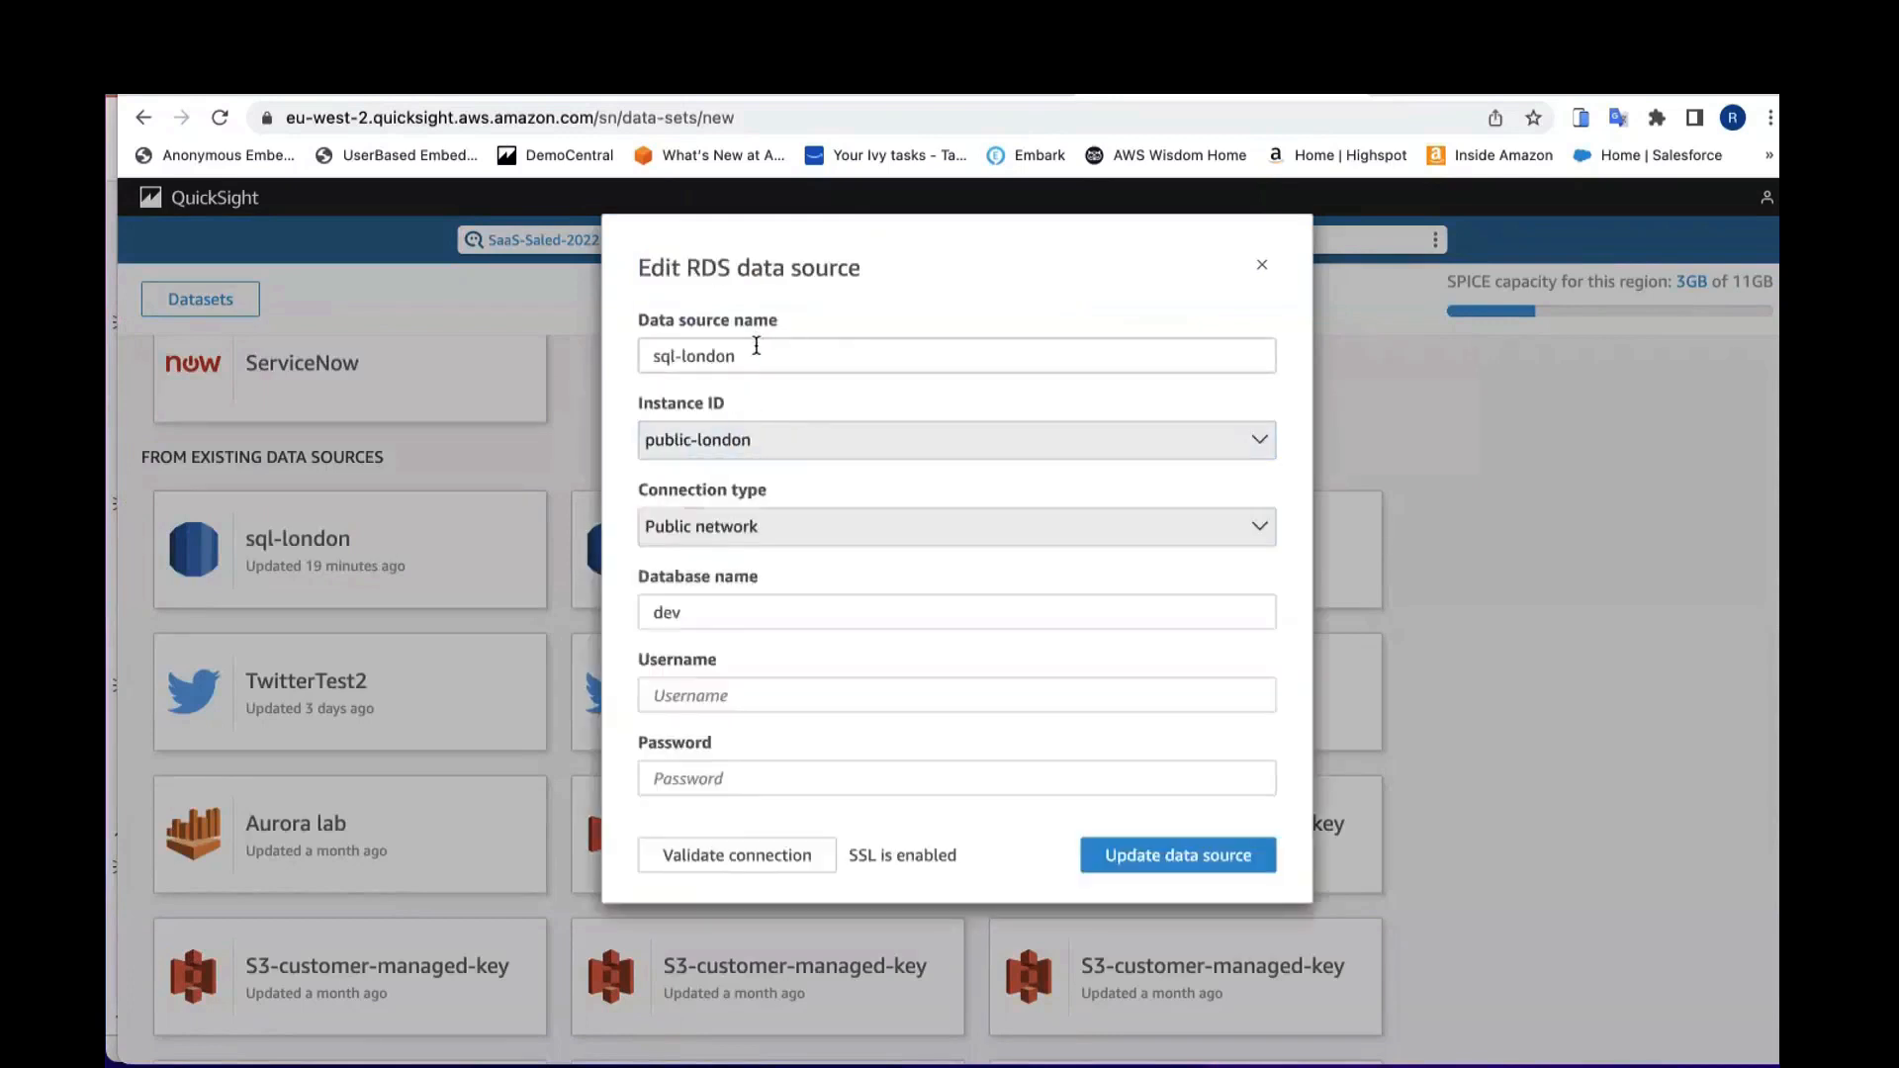
left_click(717, 693)
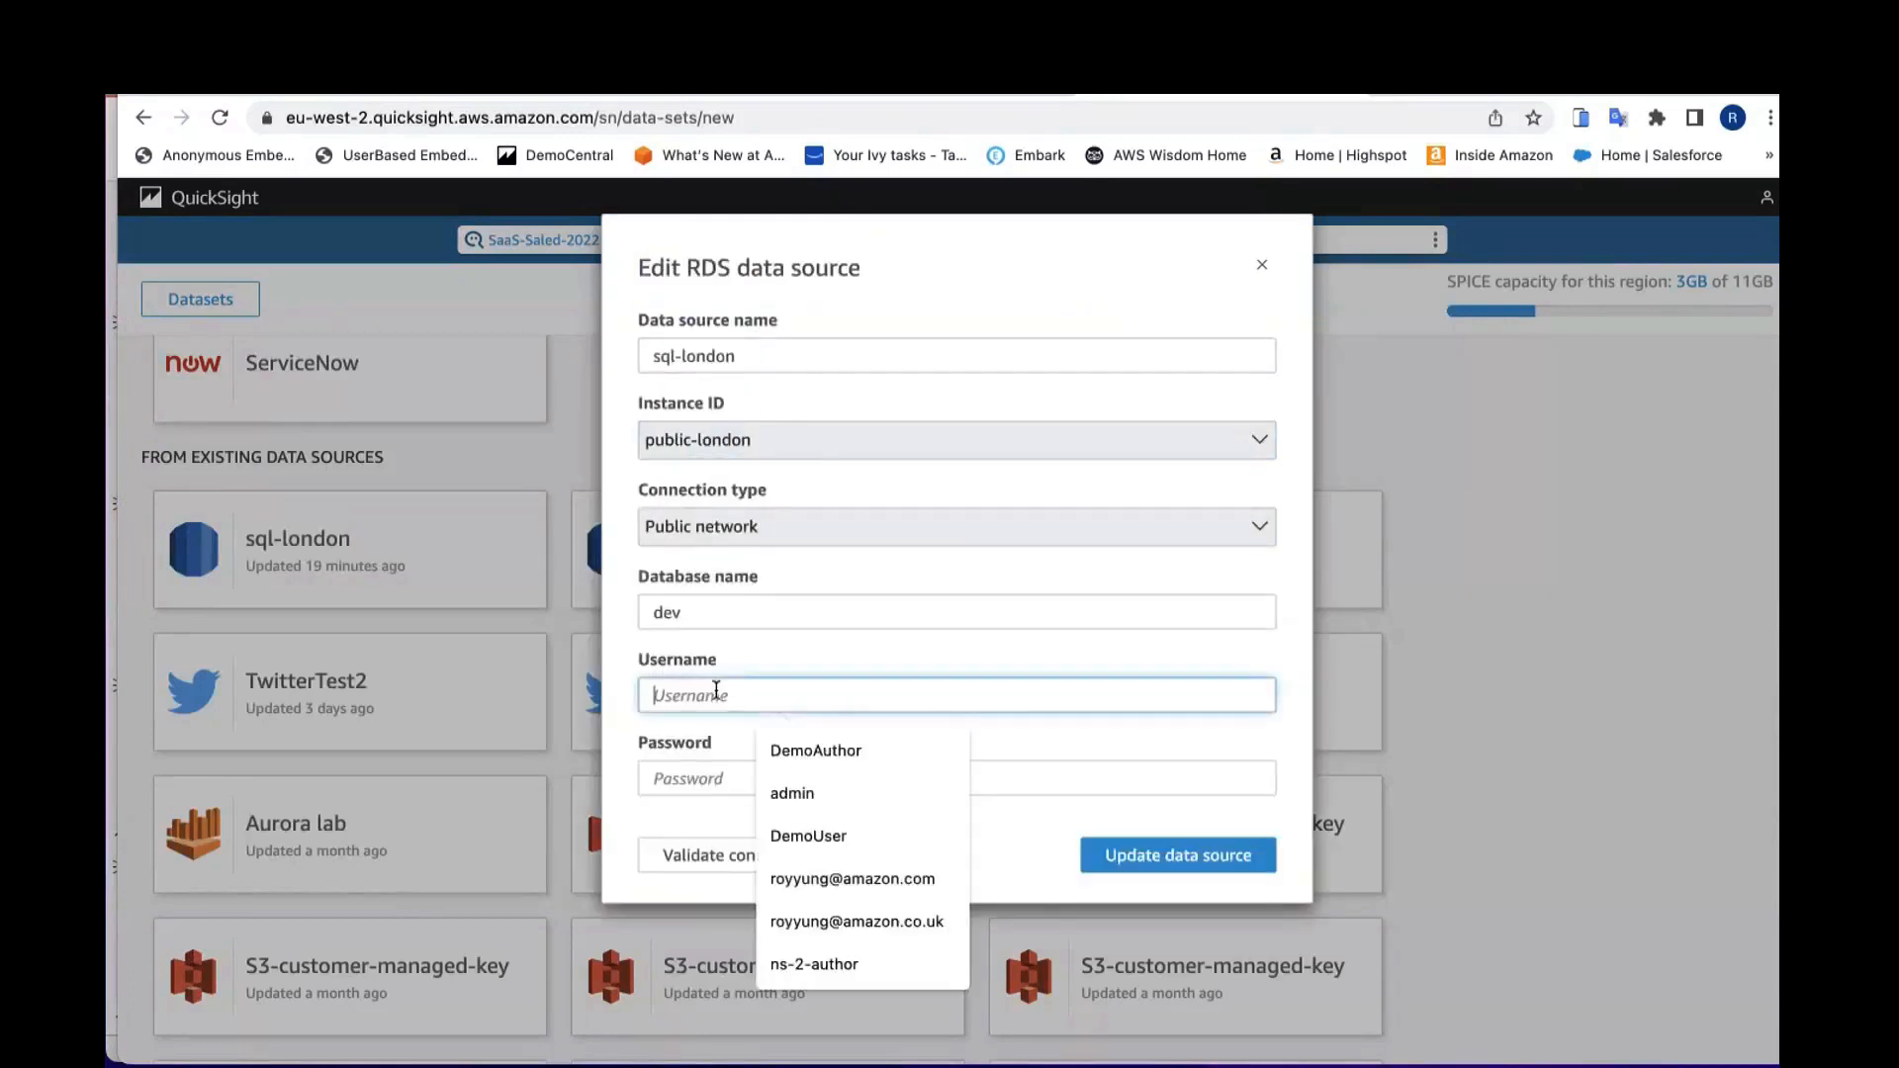
type("admin")
key("Tab")
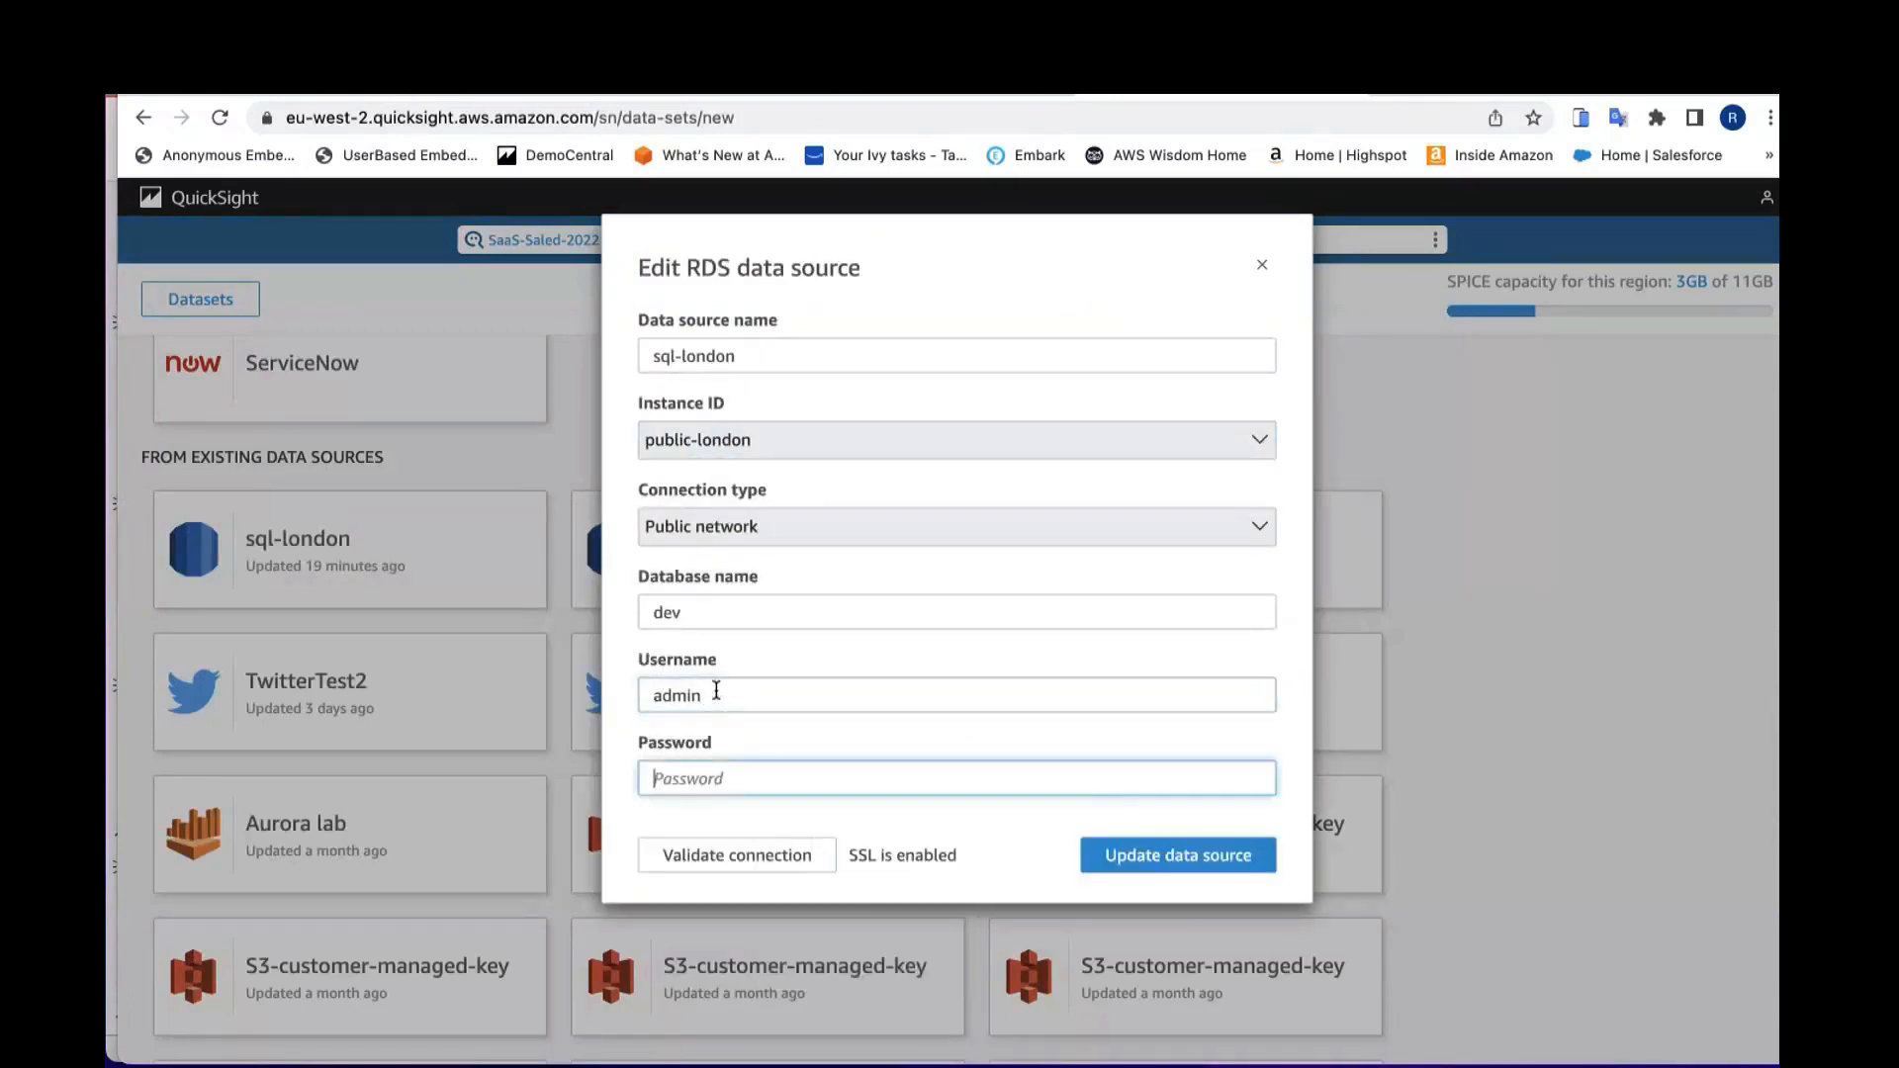
type("********")
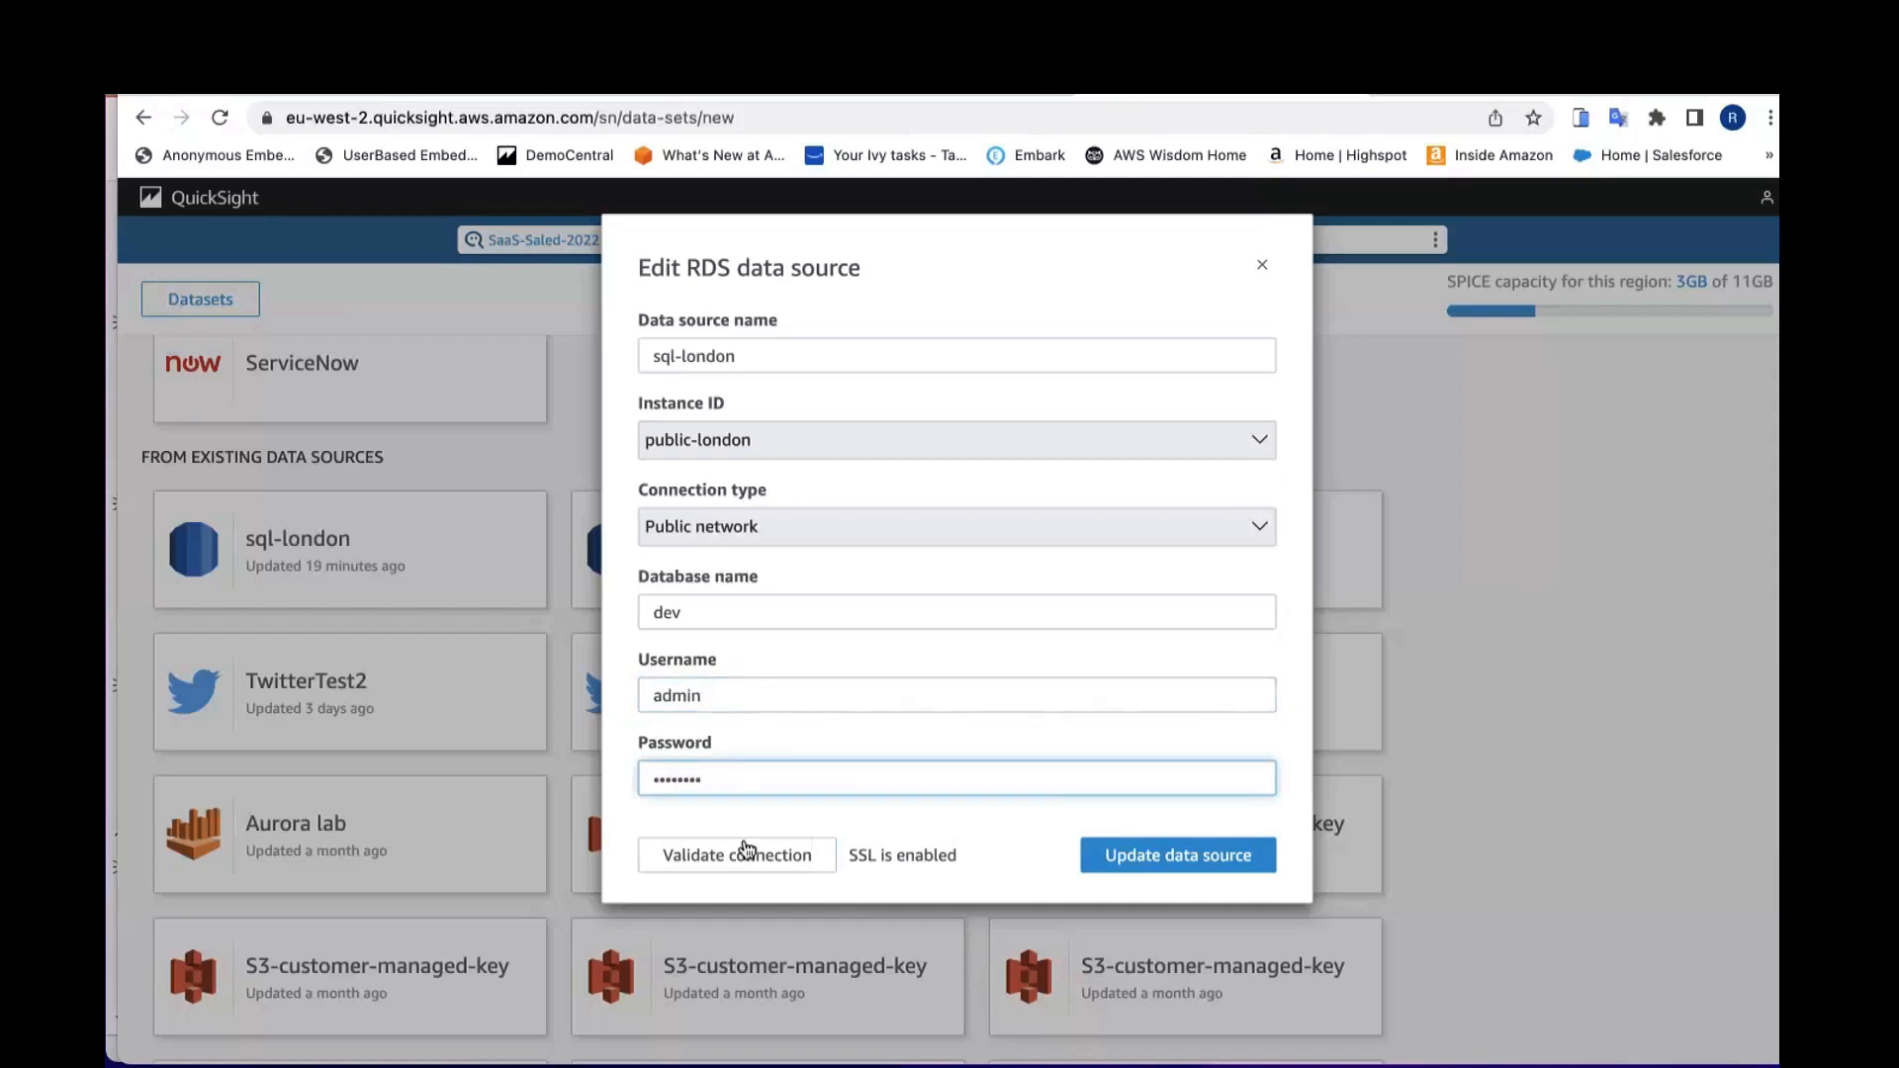
left_click(721, 870)
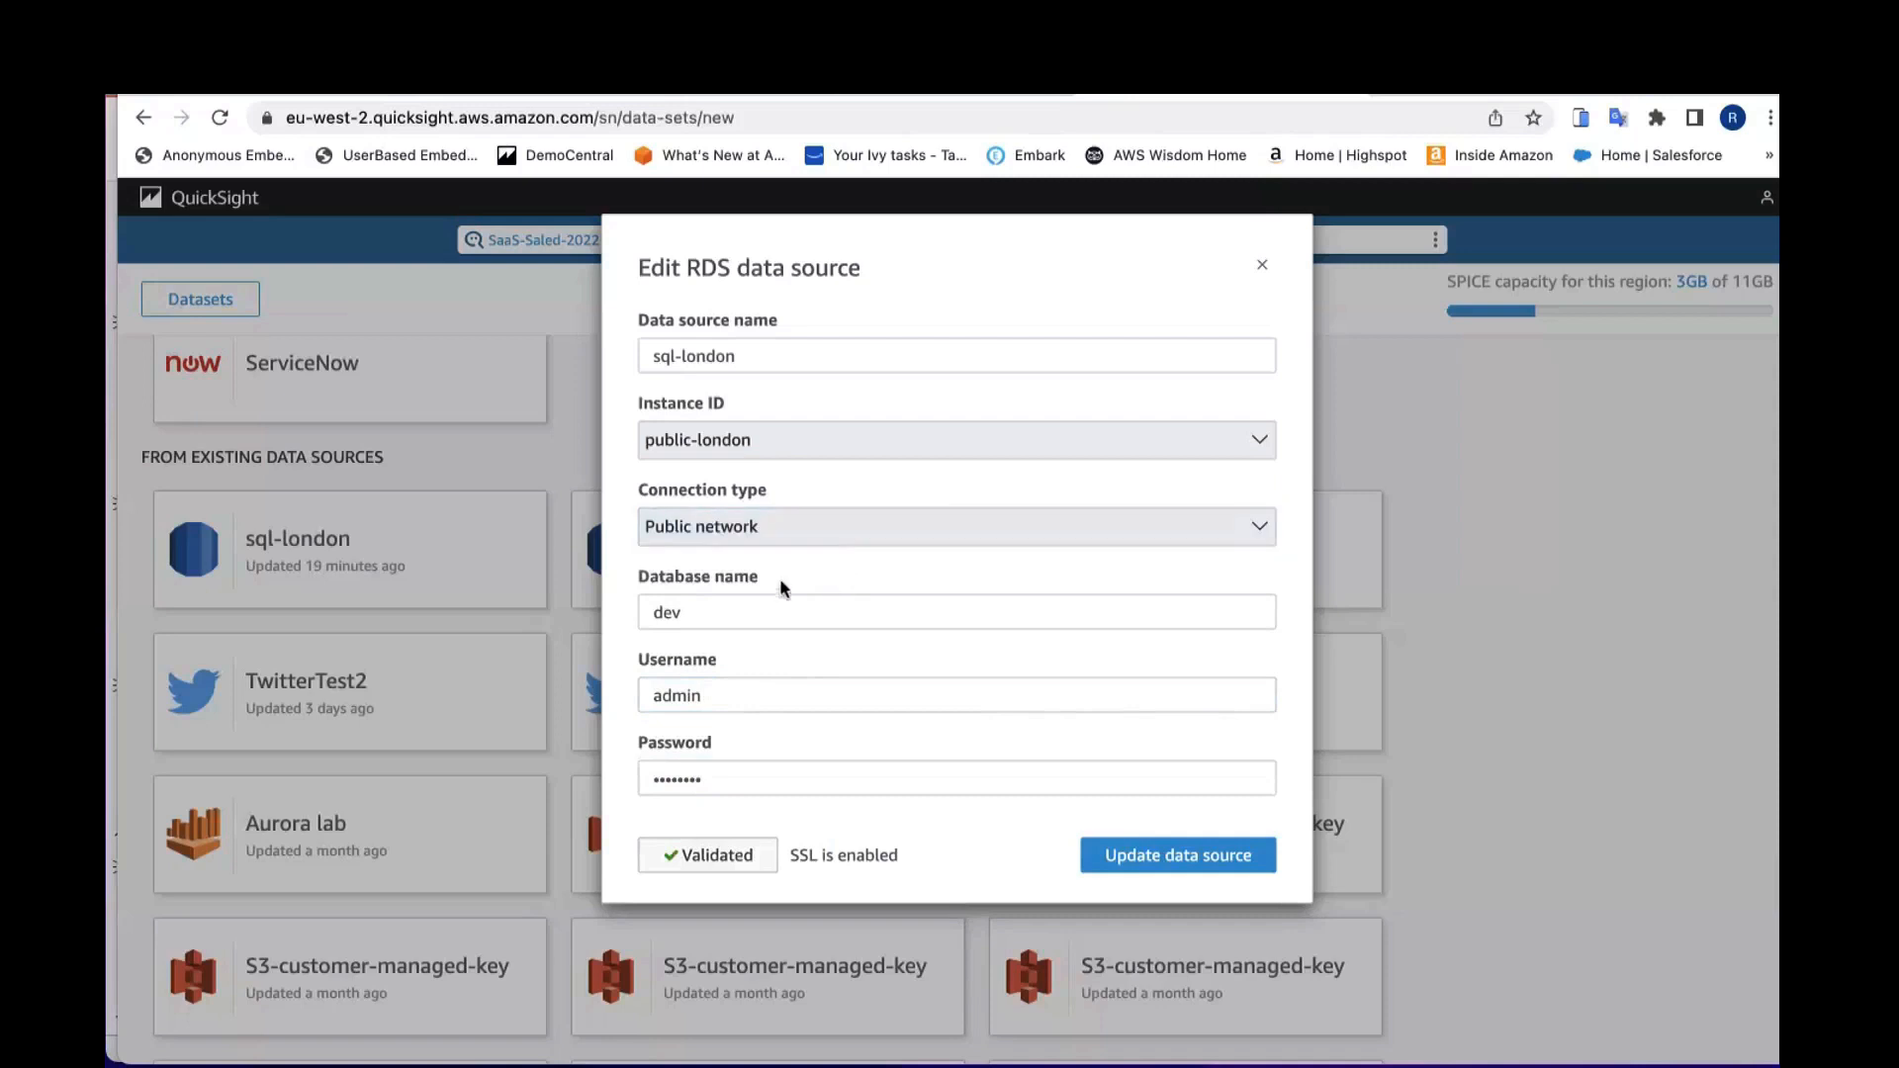
left_click(1221, 852)
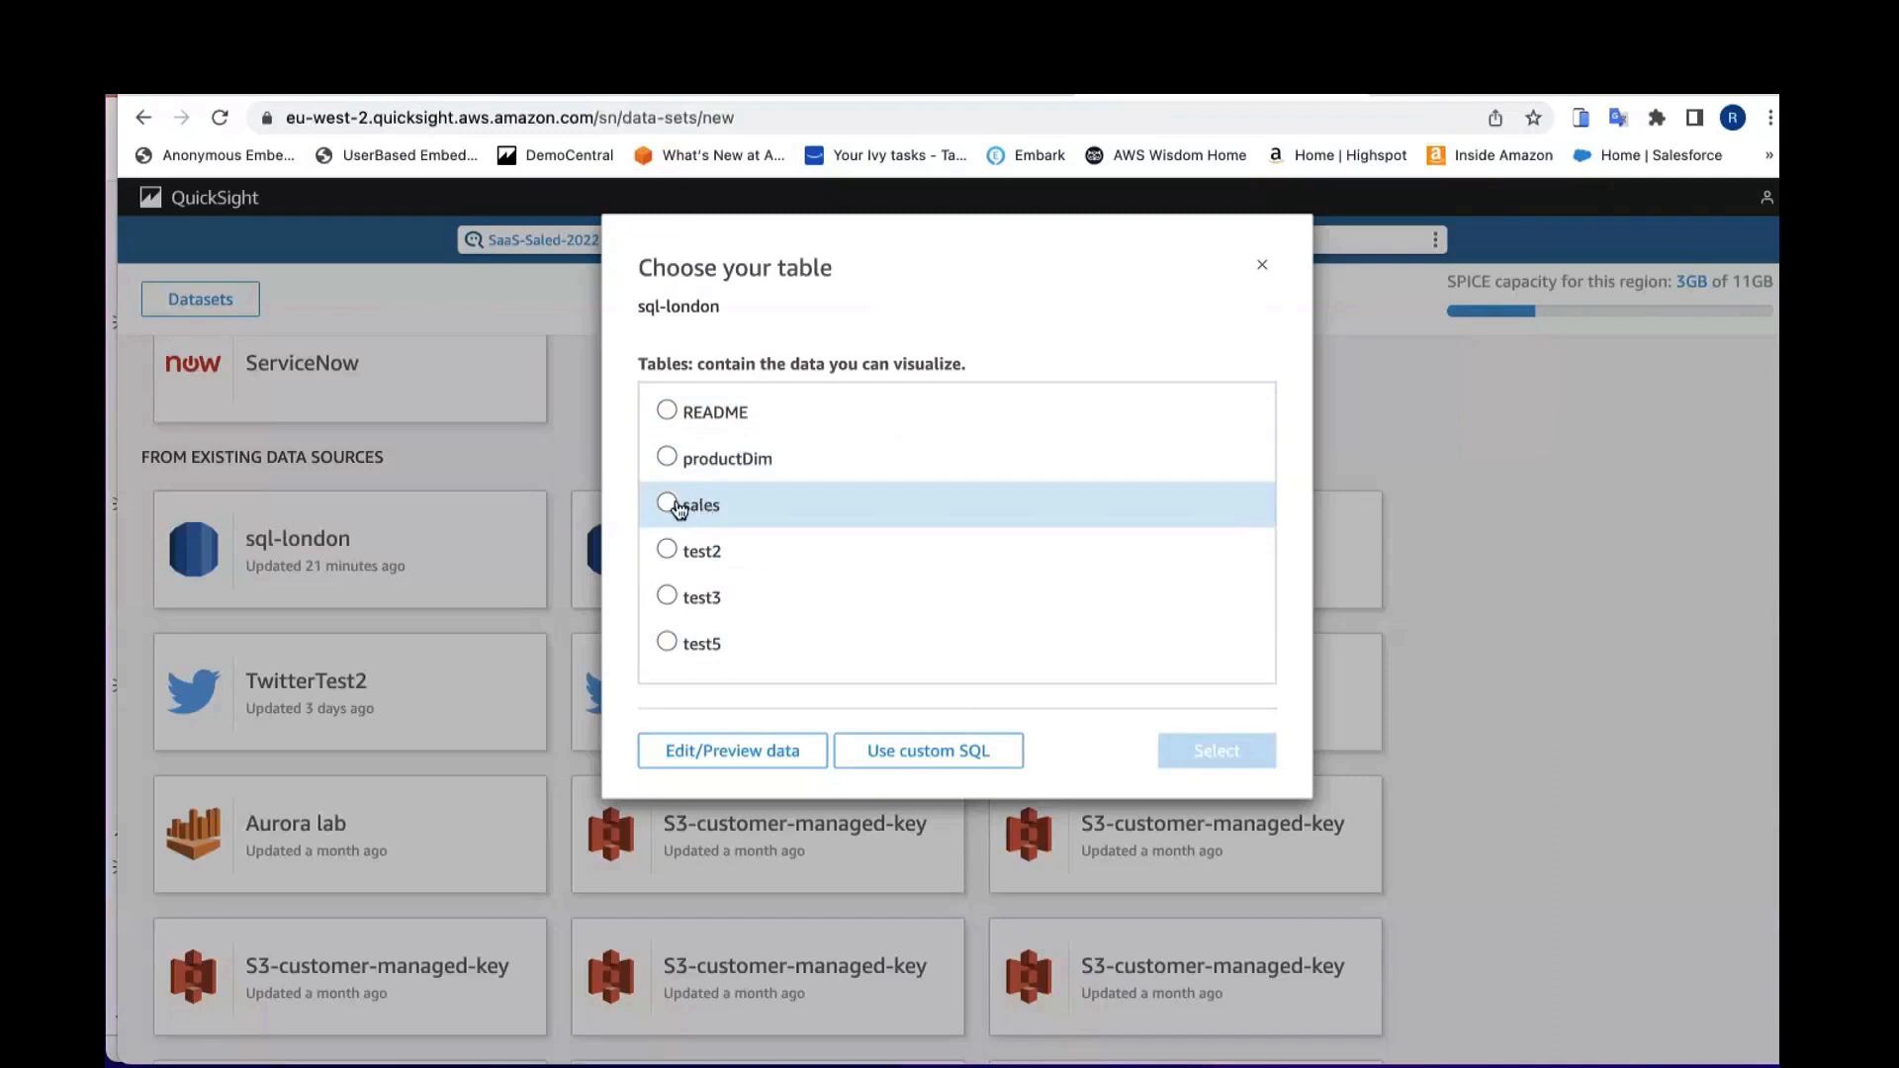
Step: Choose the sales table and open it for editing and preview
left_click(680, 506)
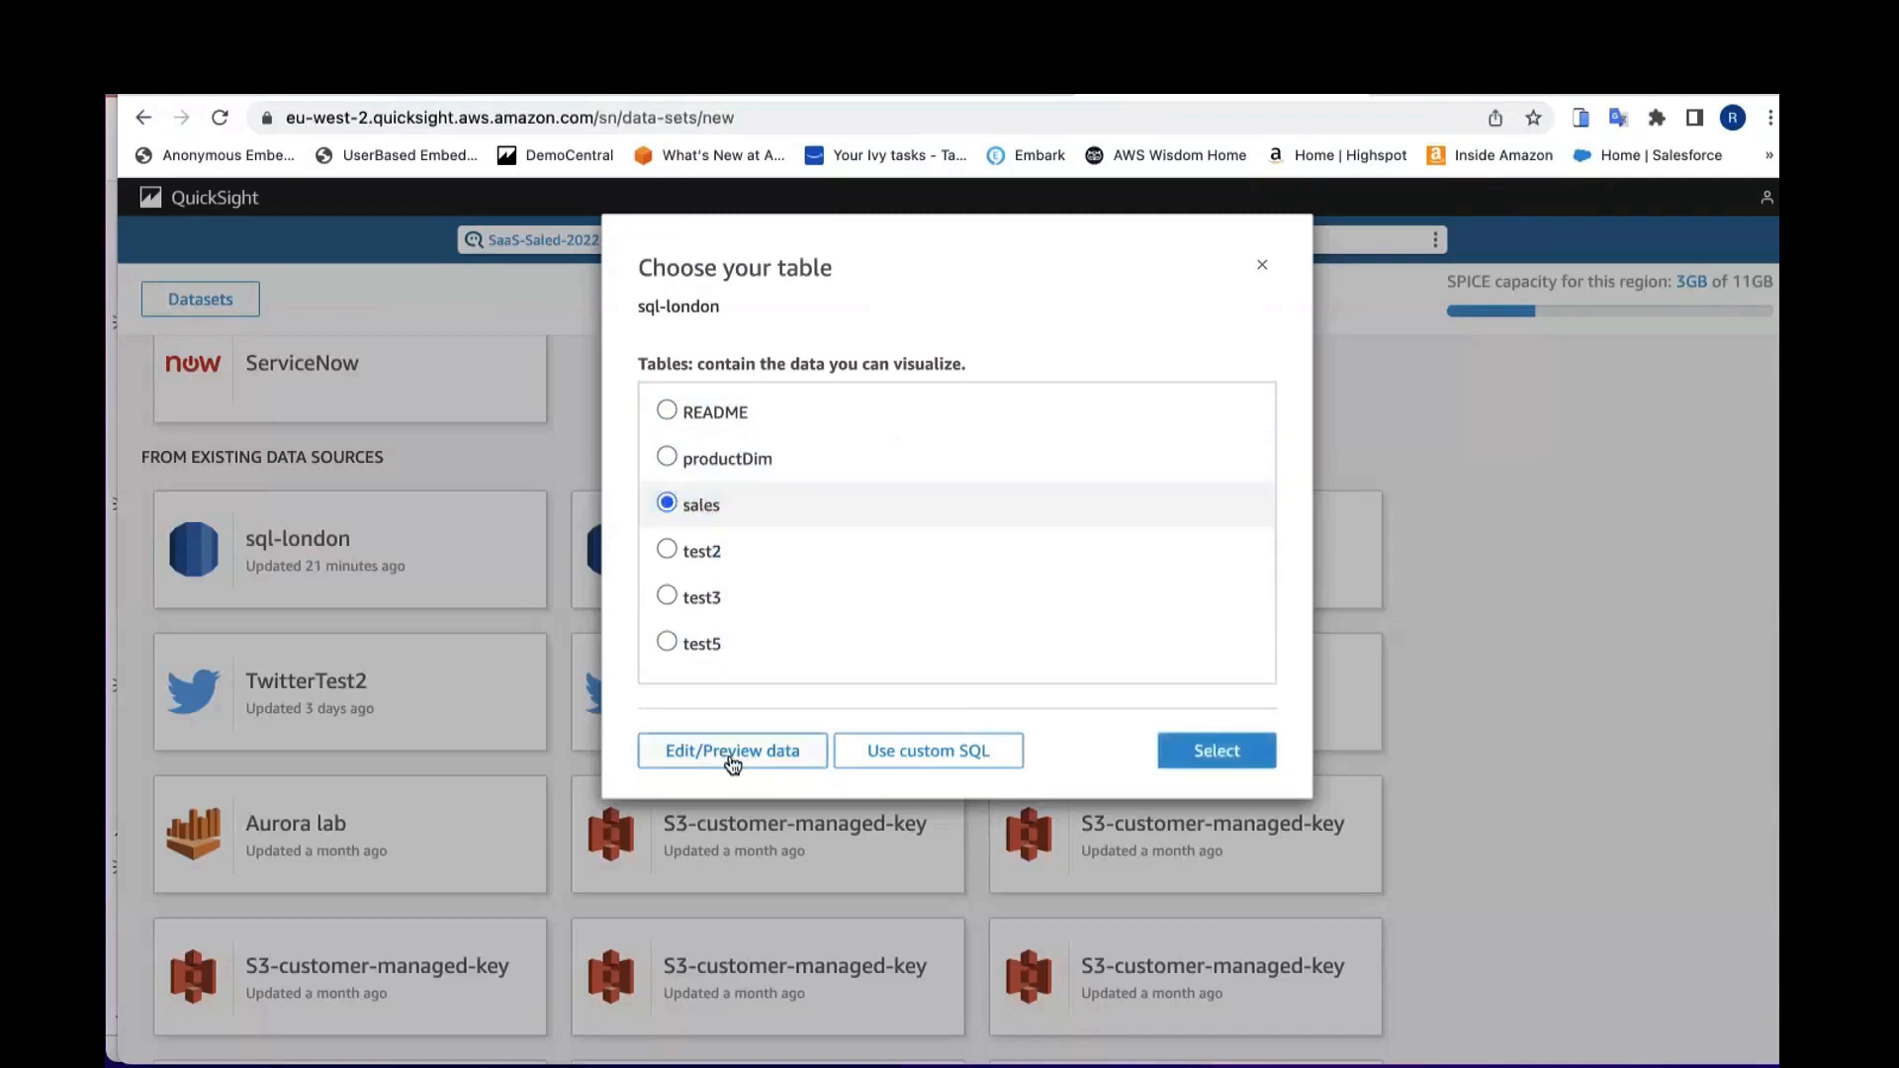
left_click(732, 760)
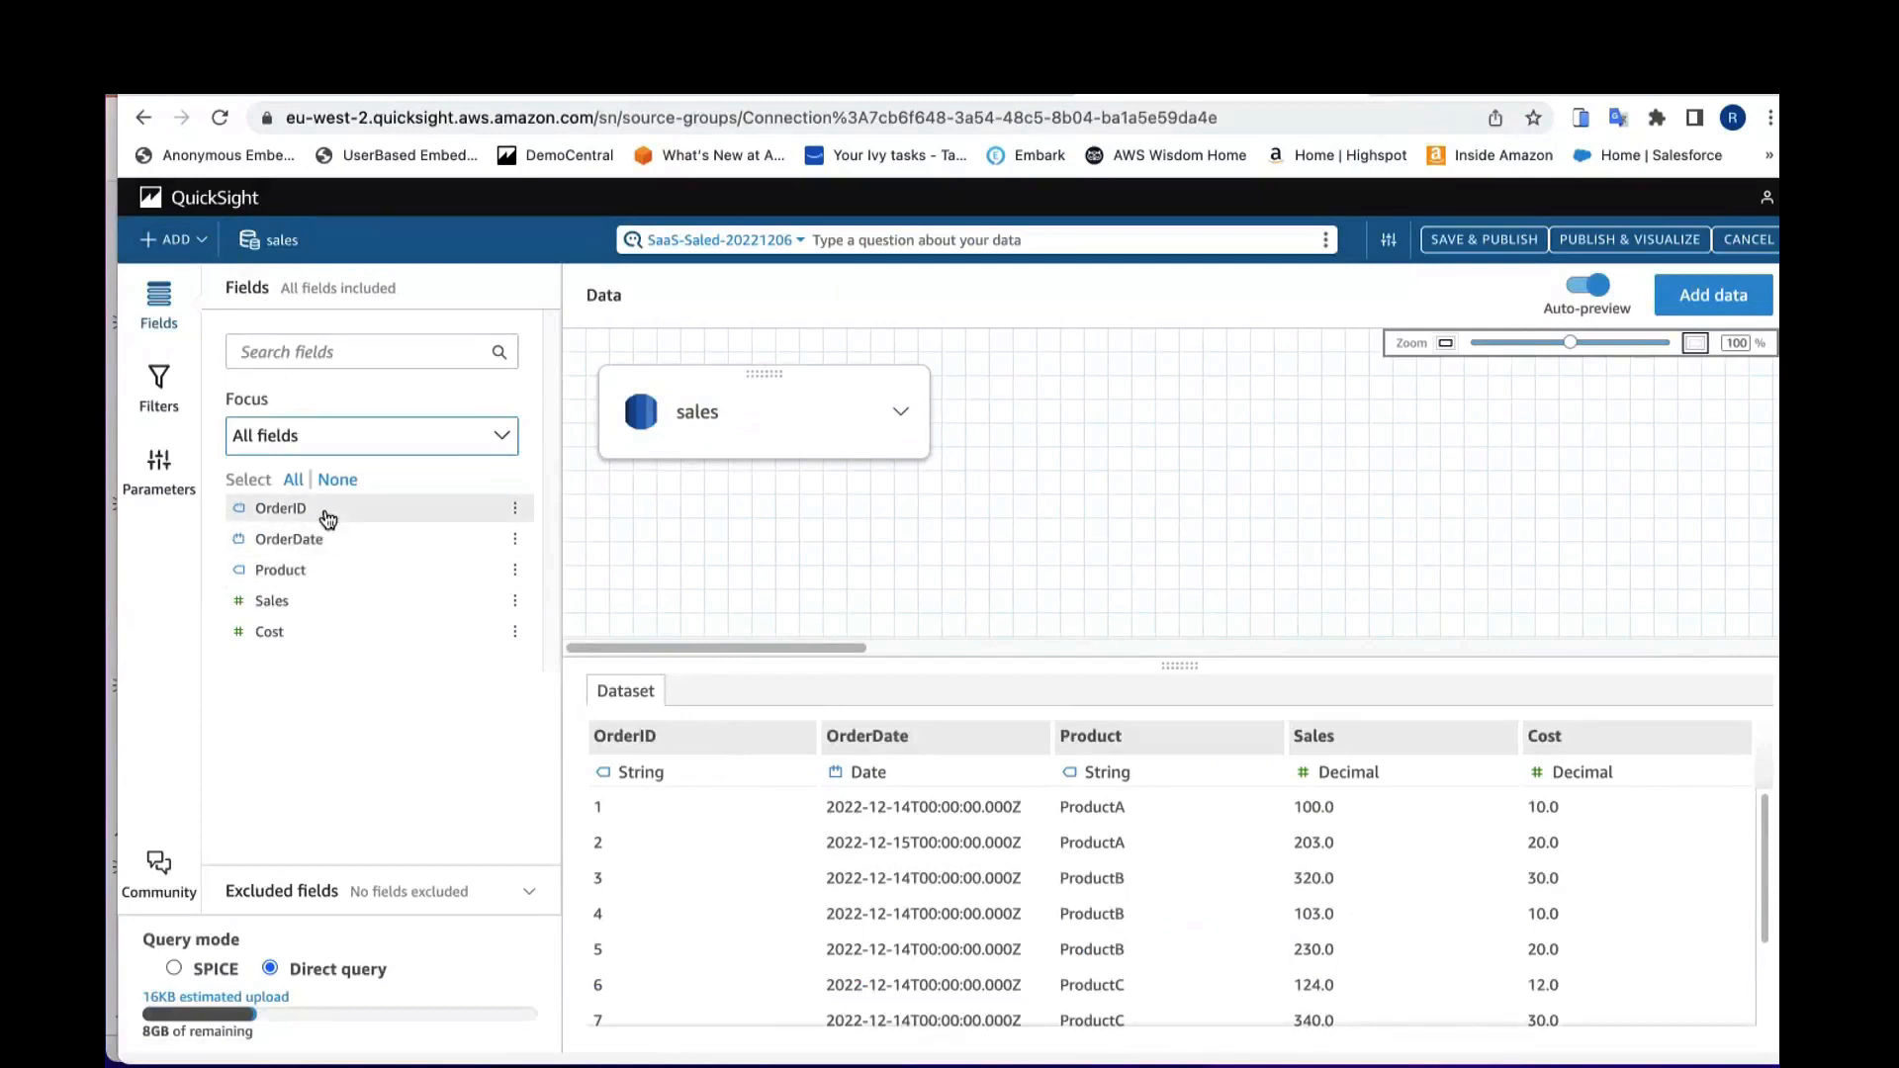
Step: Exclude the OrderID field from the dataset and include it back again
left_click(515, 509)
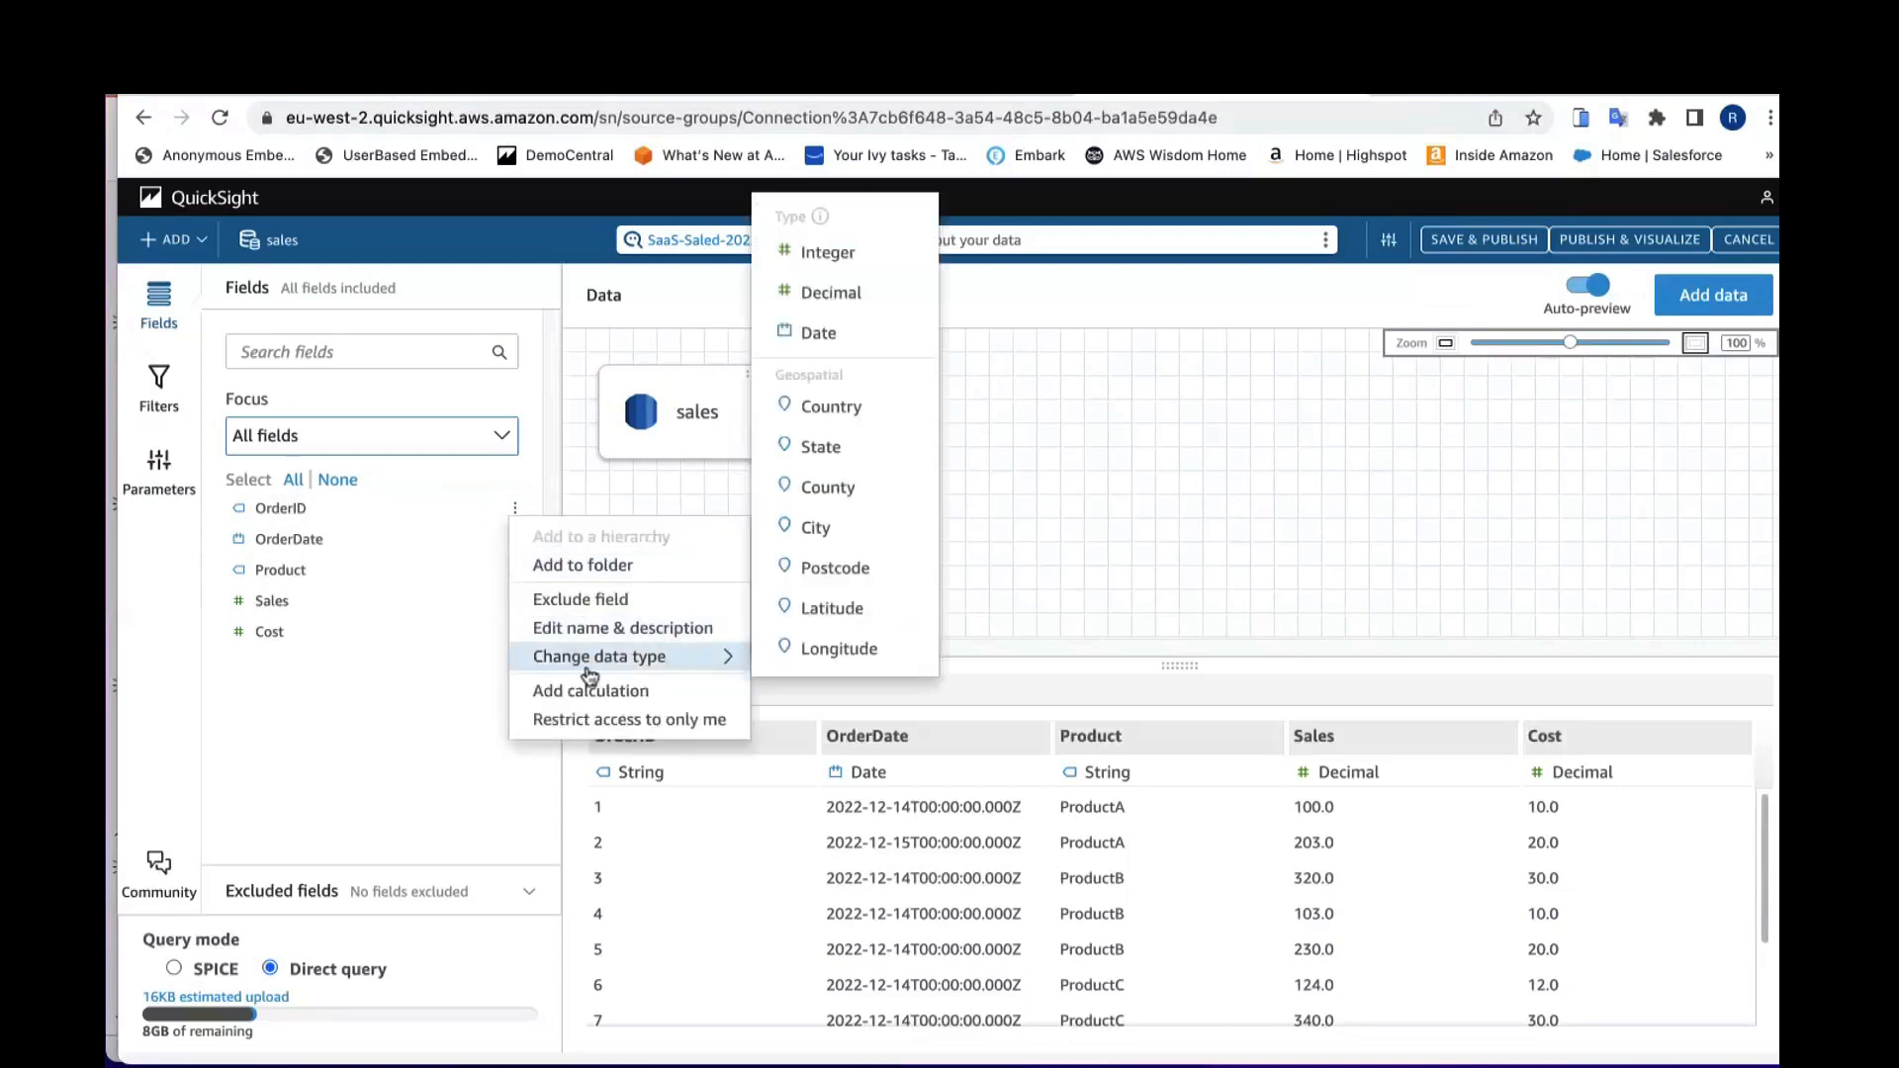
left_click(634, 618)
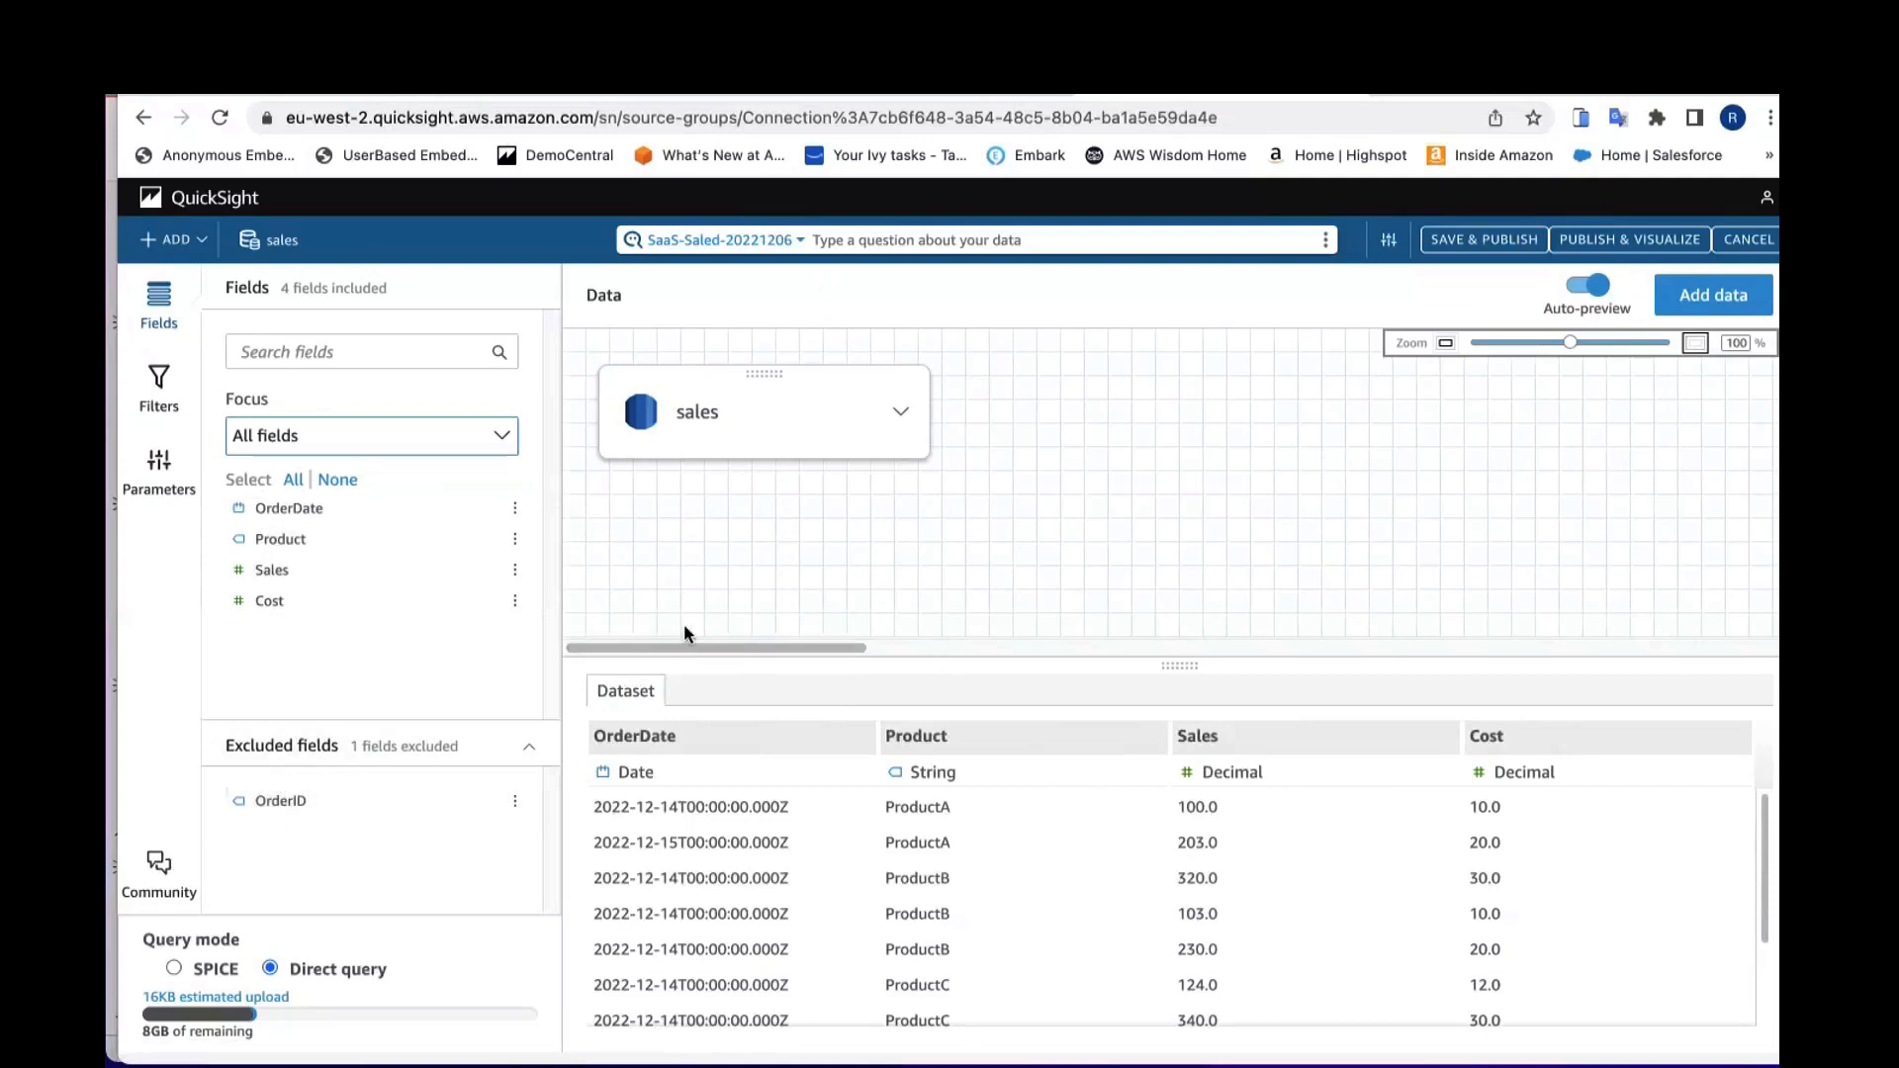
left_click(515, 804)
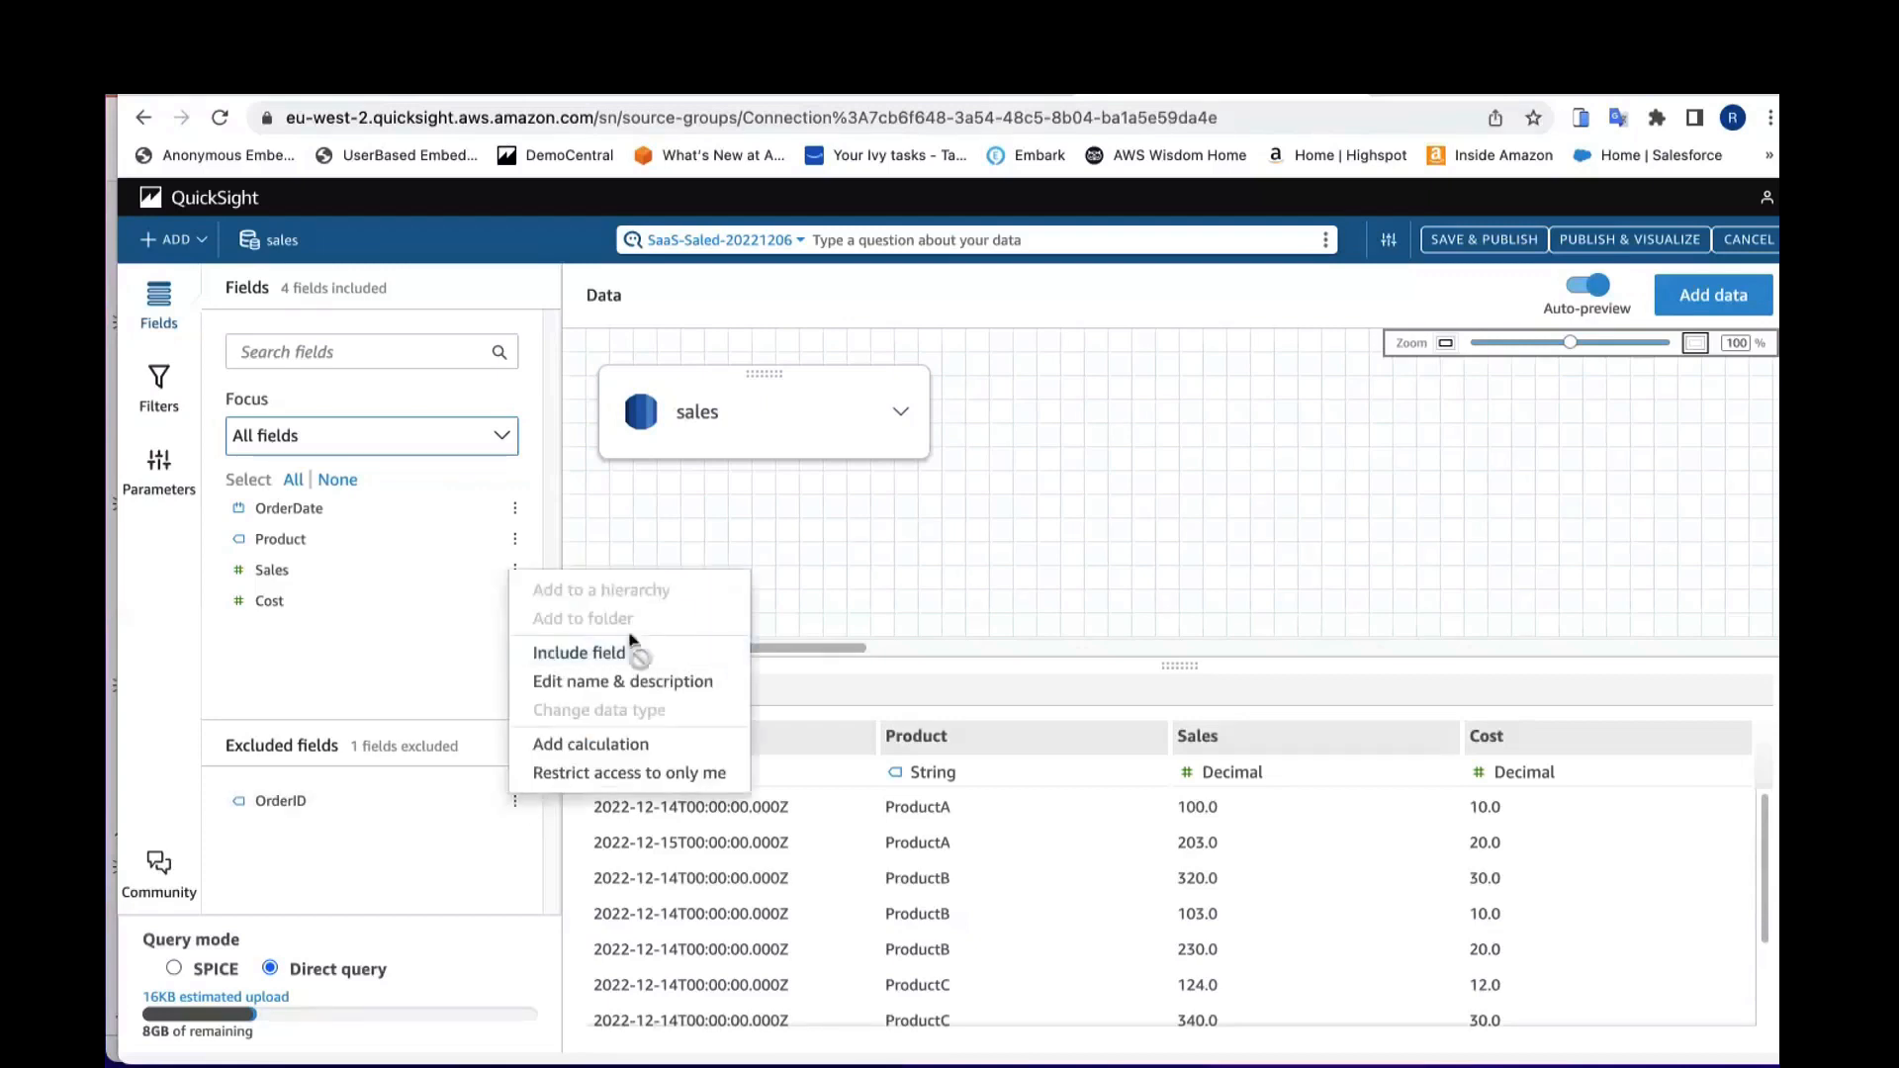
left_click(625, 656)
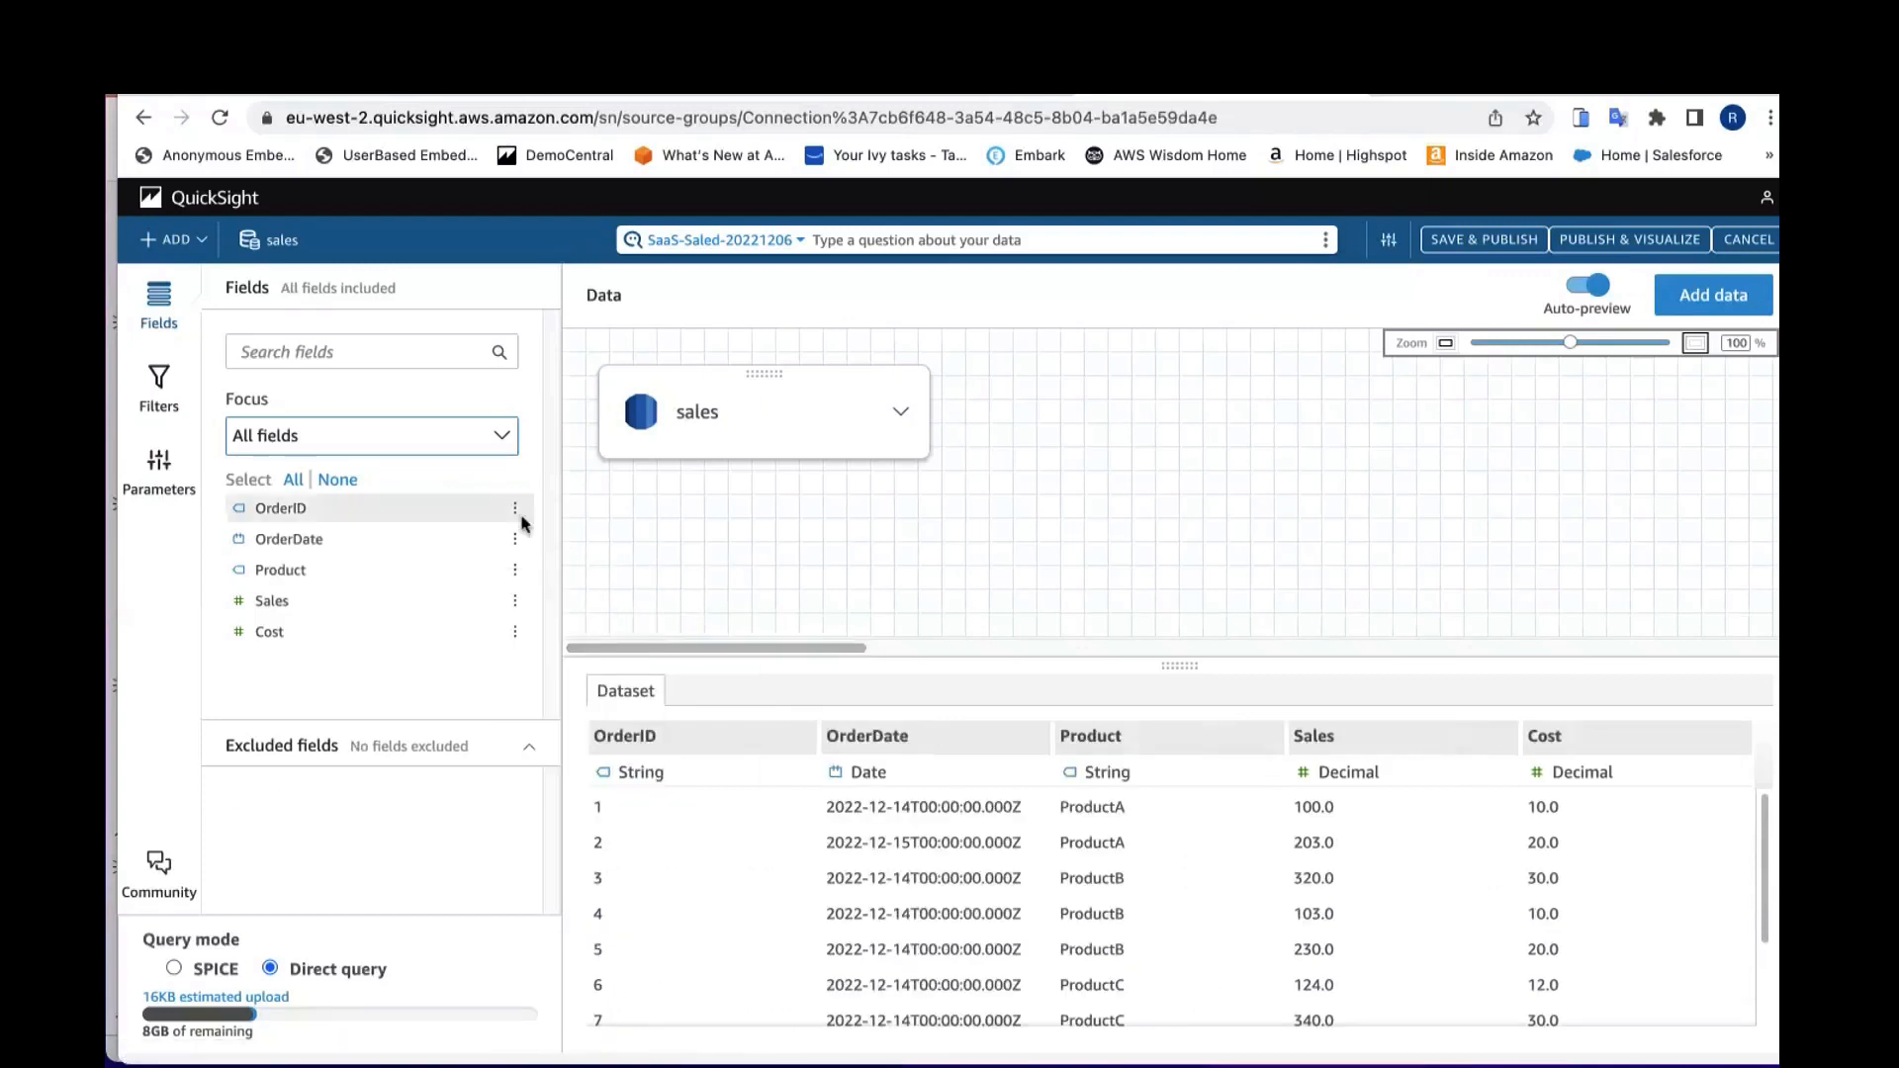
Step: Change the Sales field's data type to Integer and then back to Decimal
left_click(515, 600)
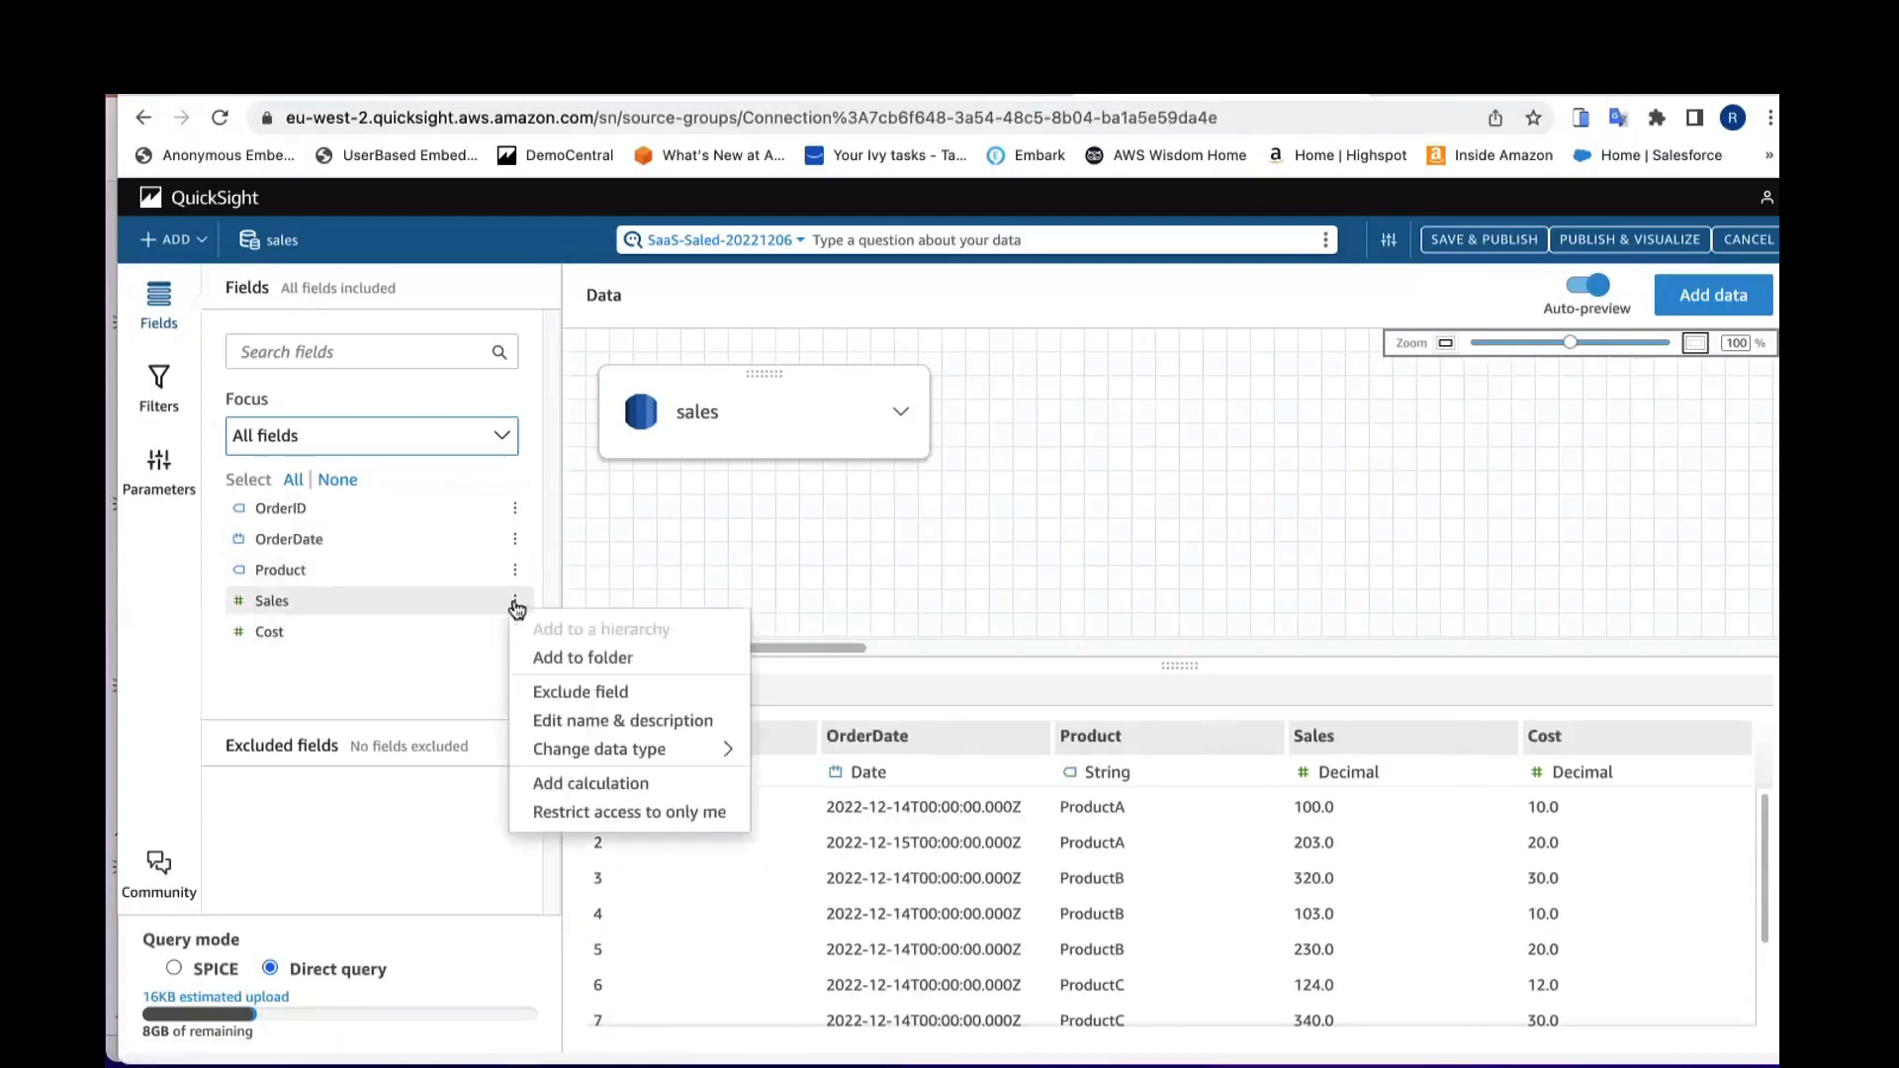
mouse_move(588, 752)
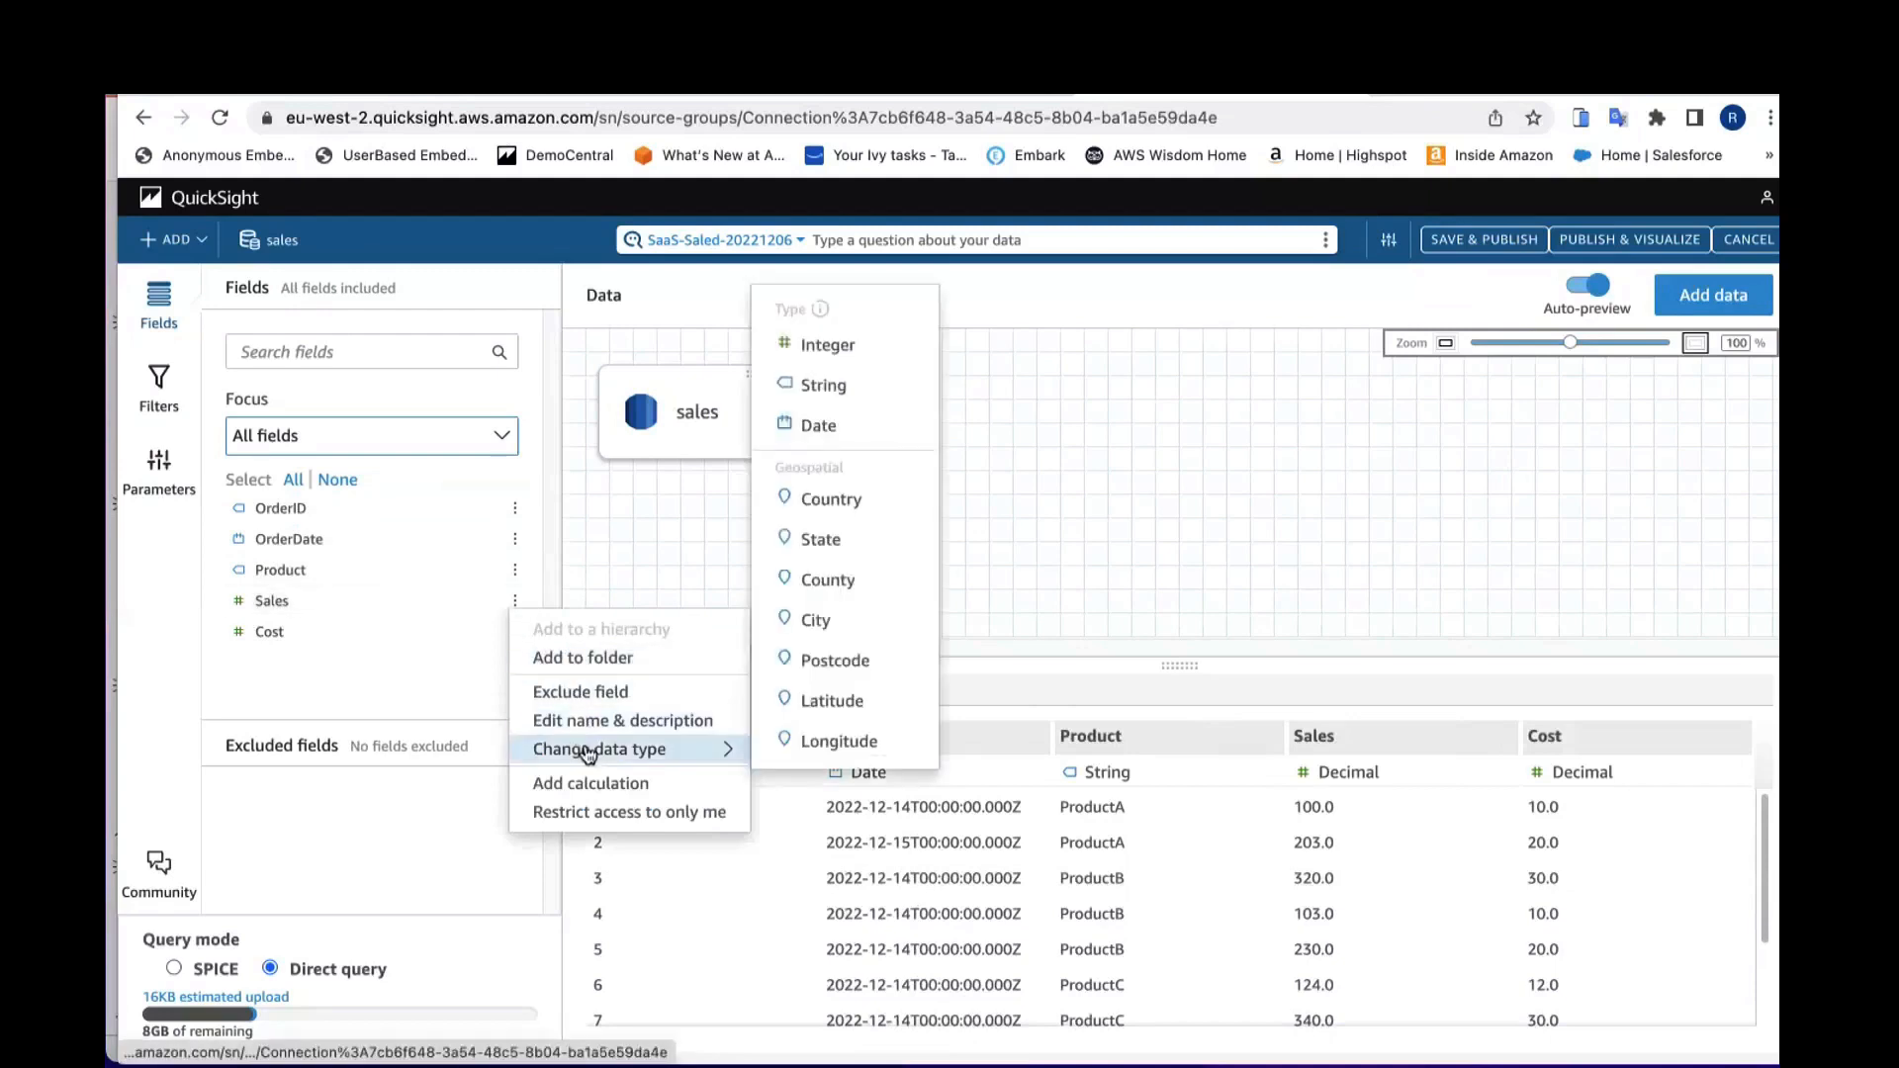
left_click(837, 352)
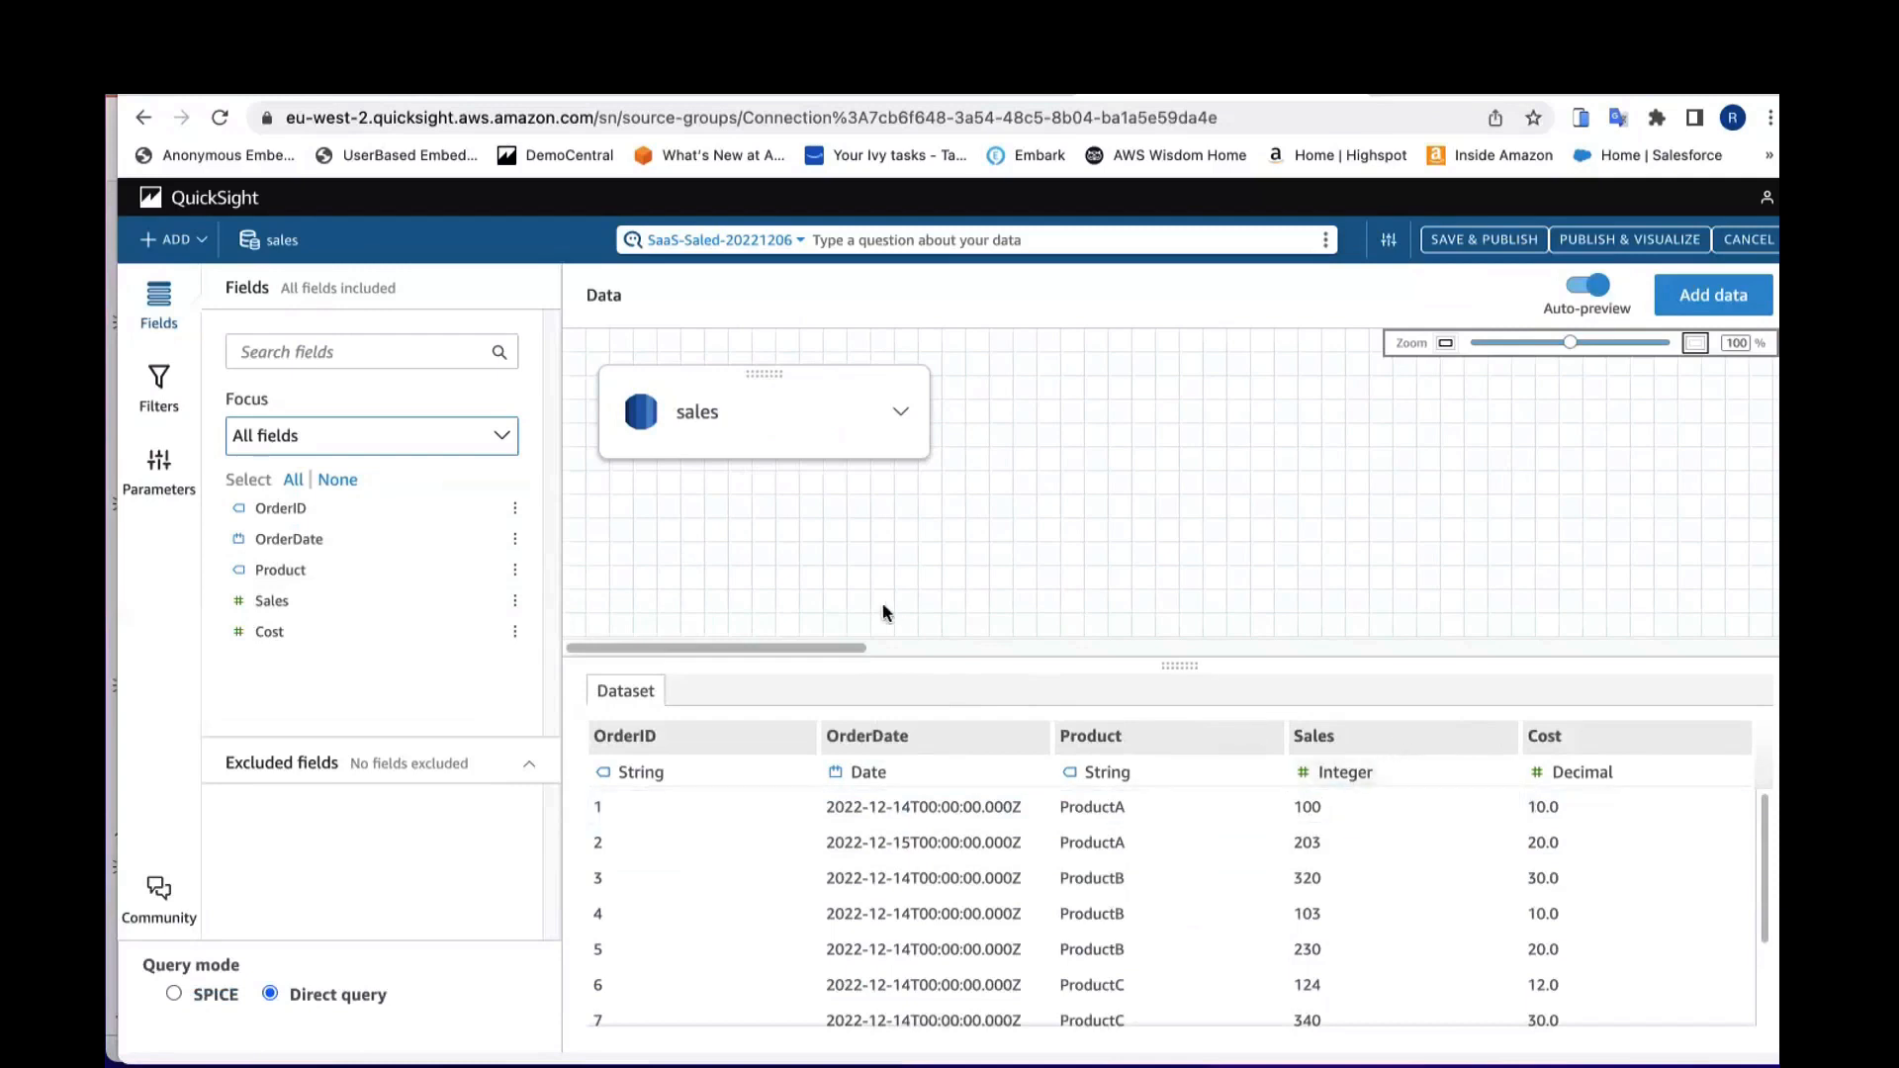
left_click(514, 600)
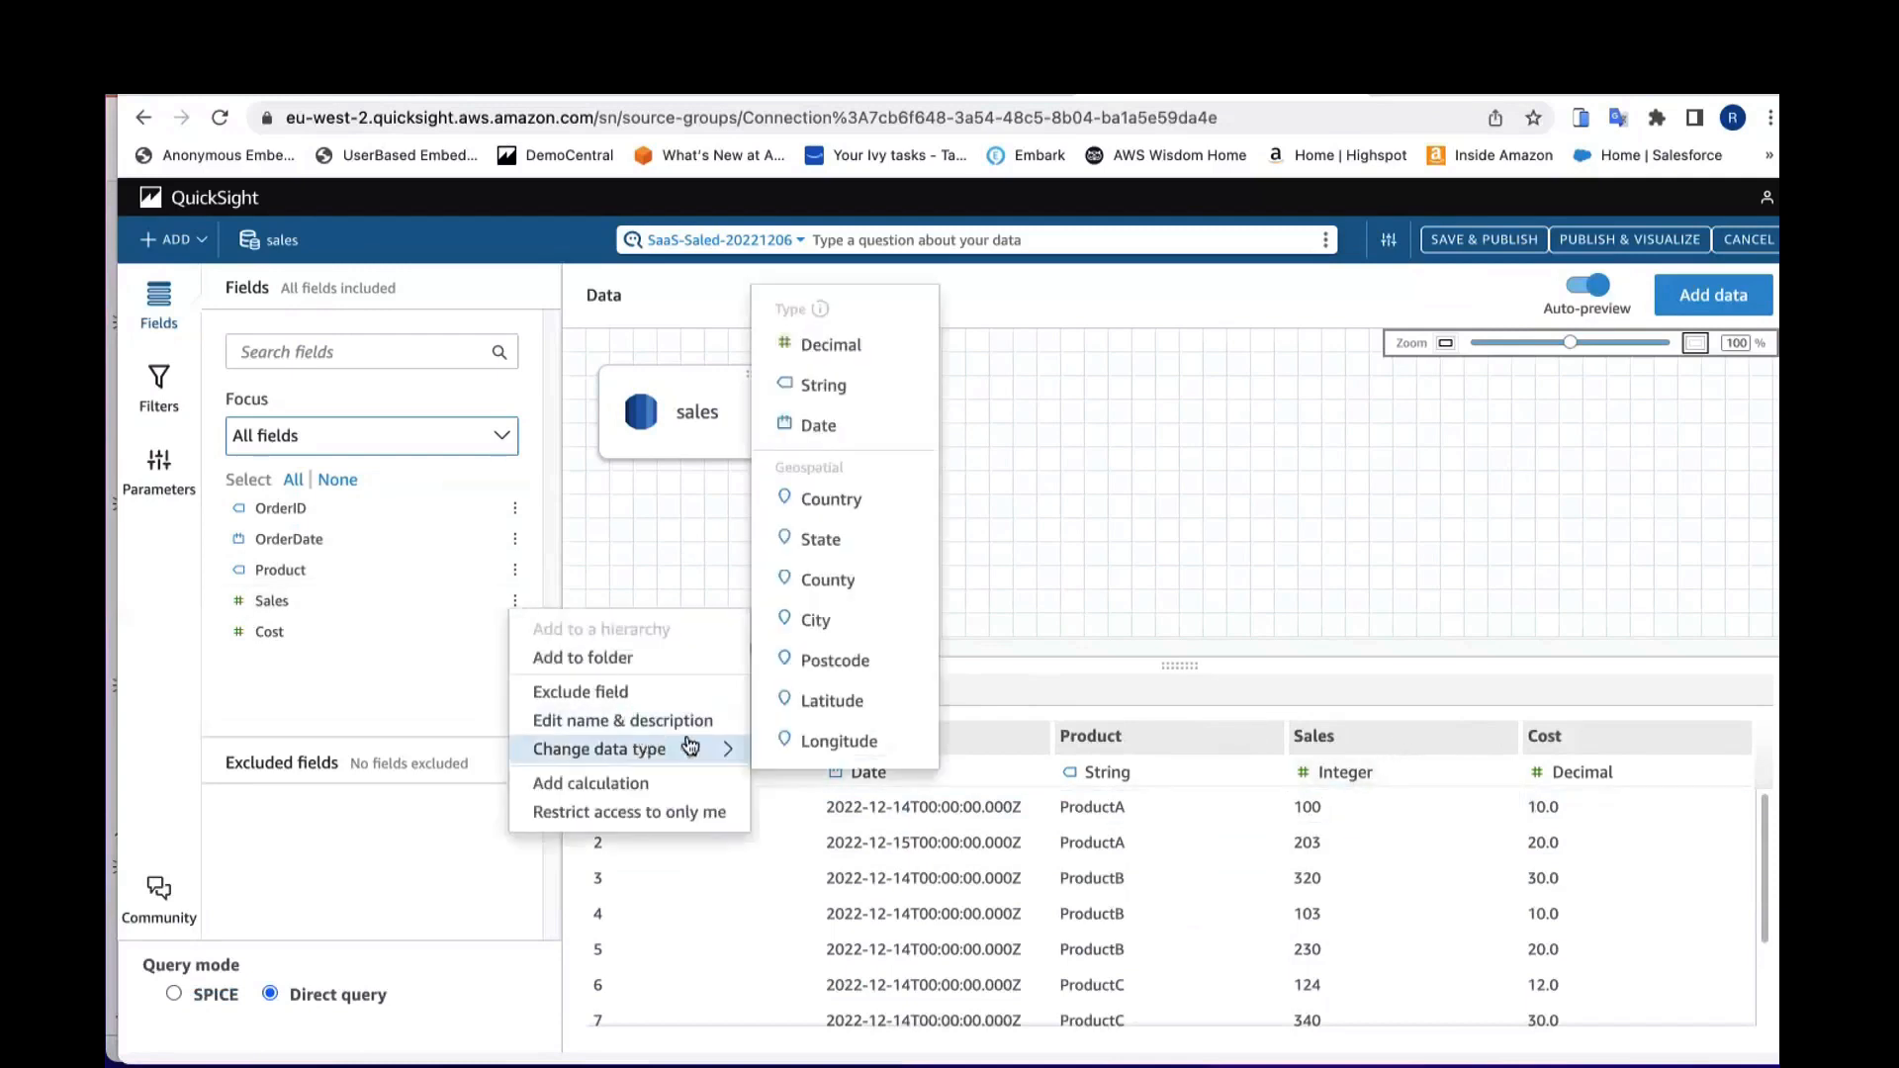
mouse_move(693, 749)
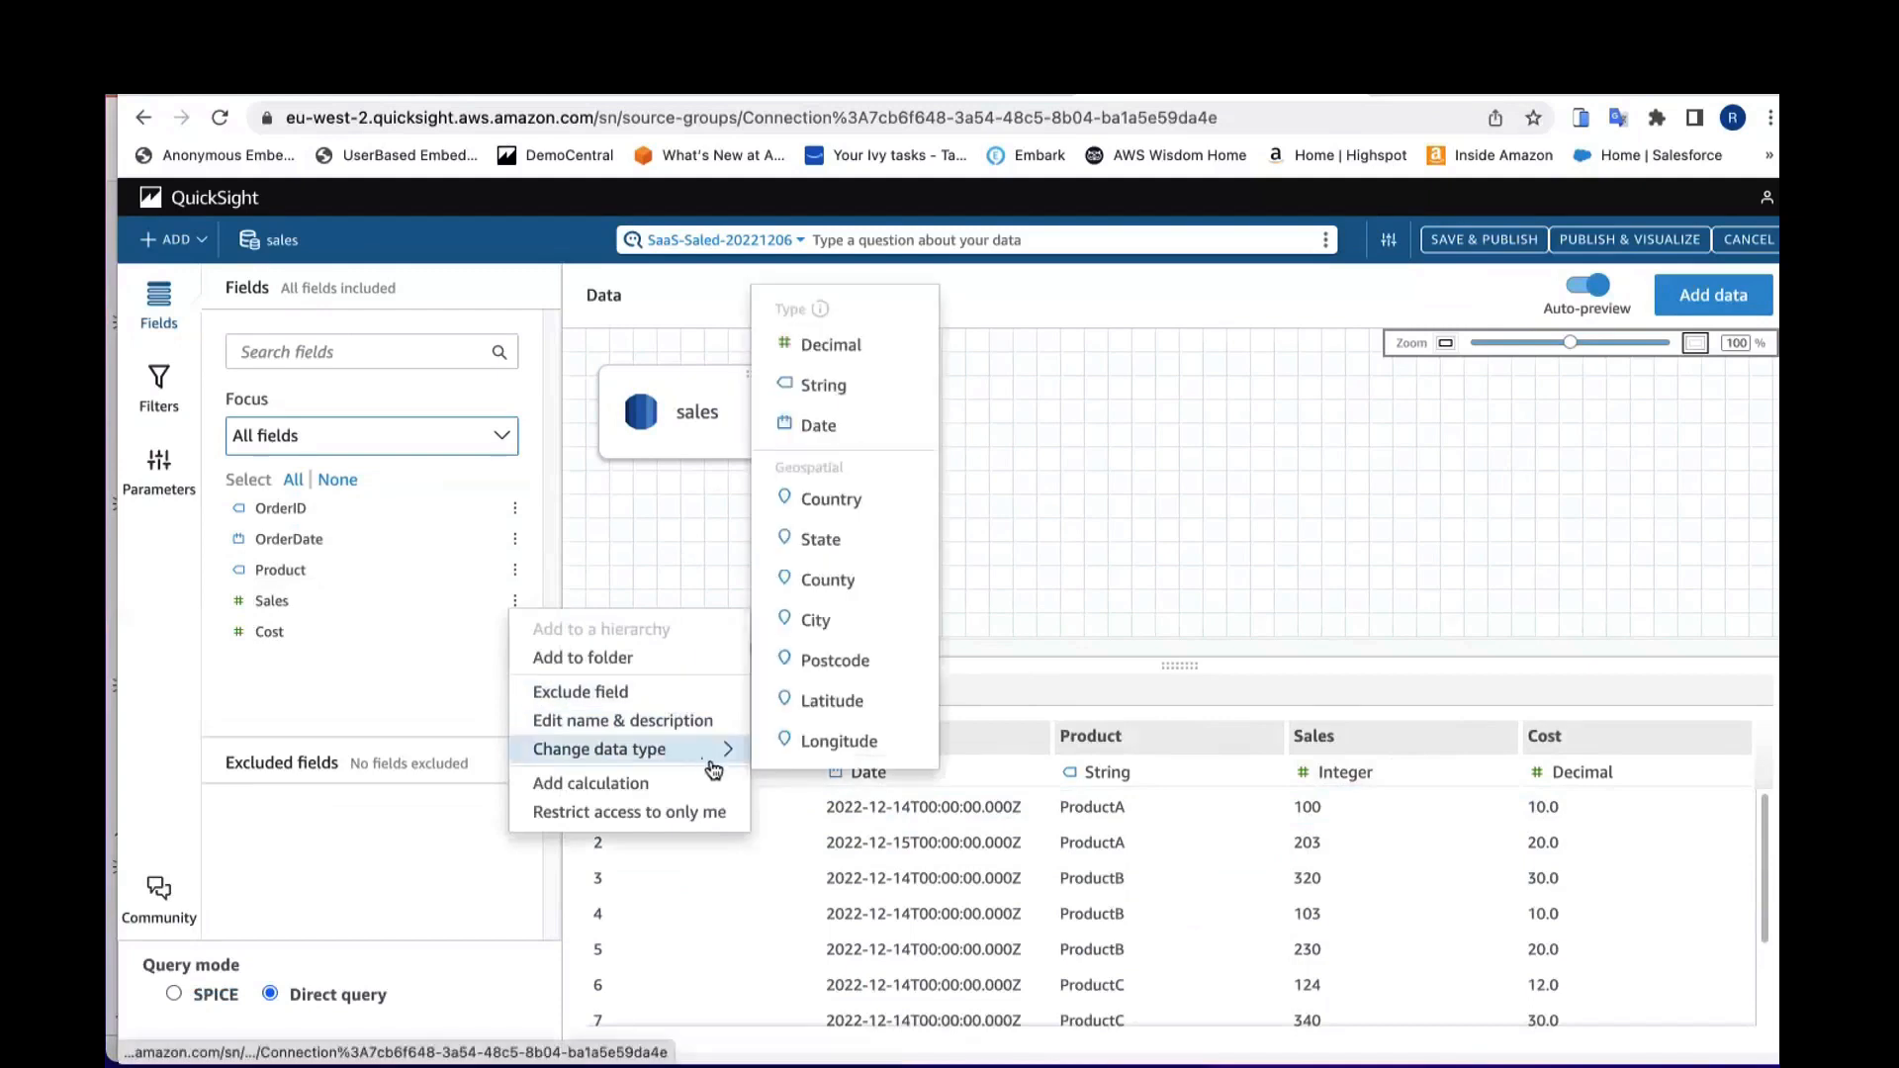
left_click(829, 345)
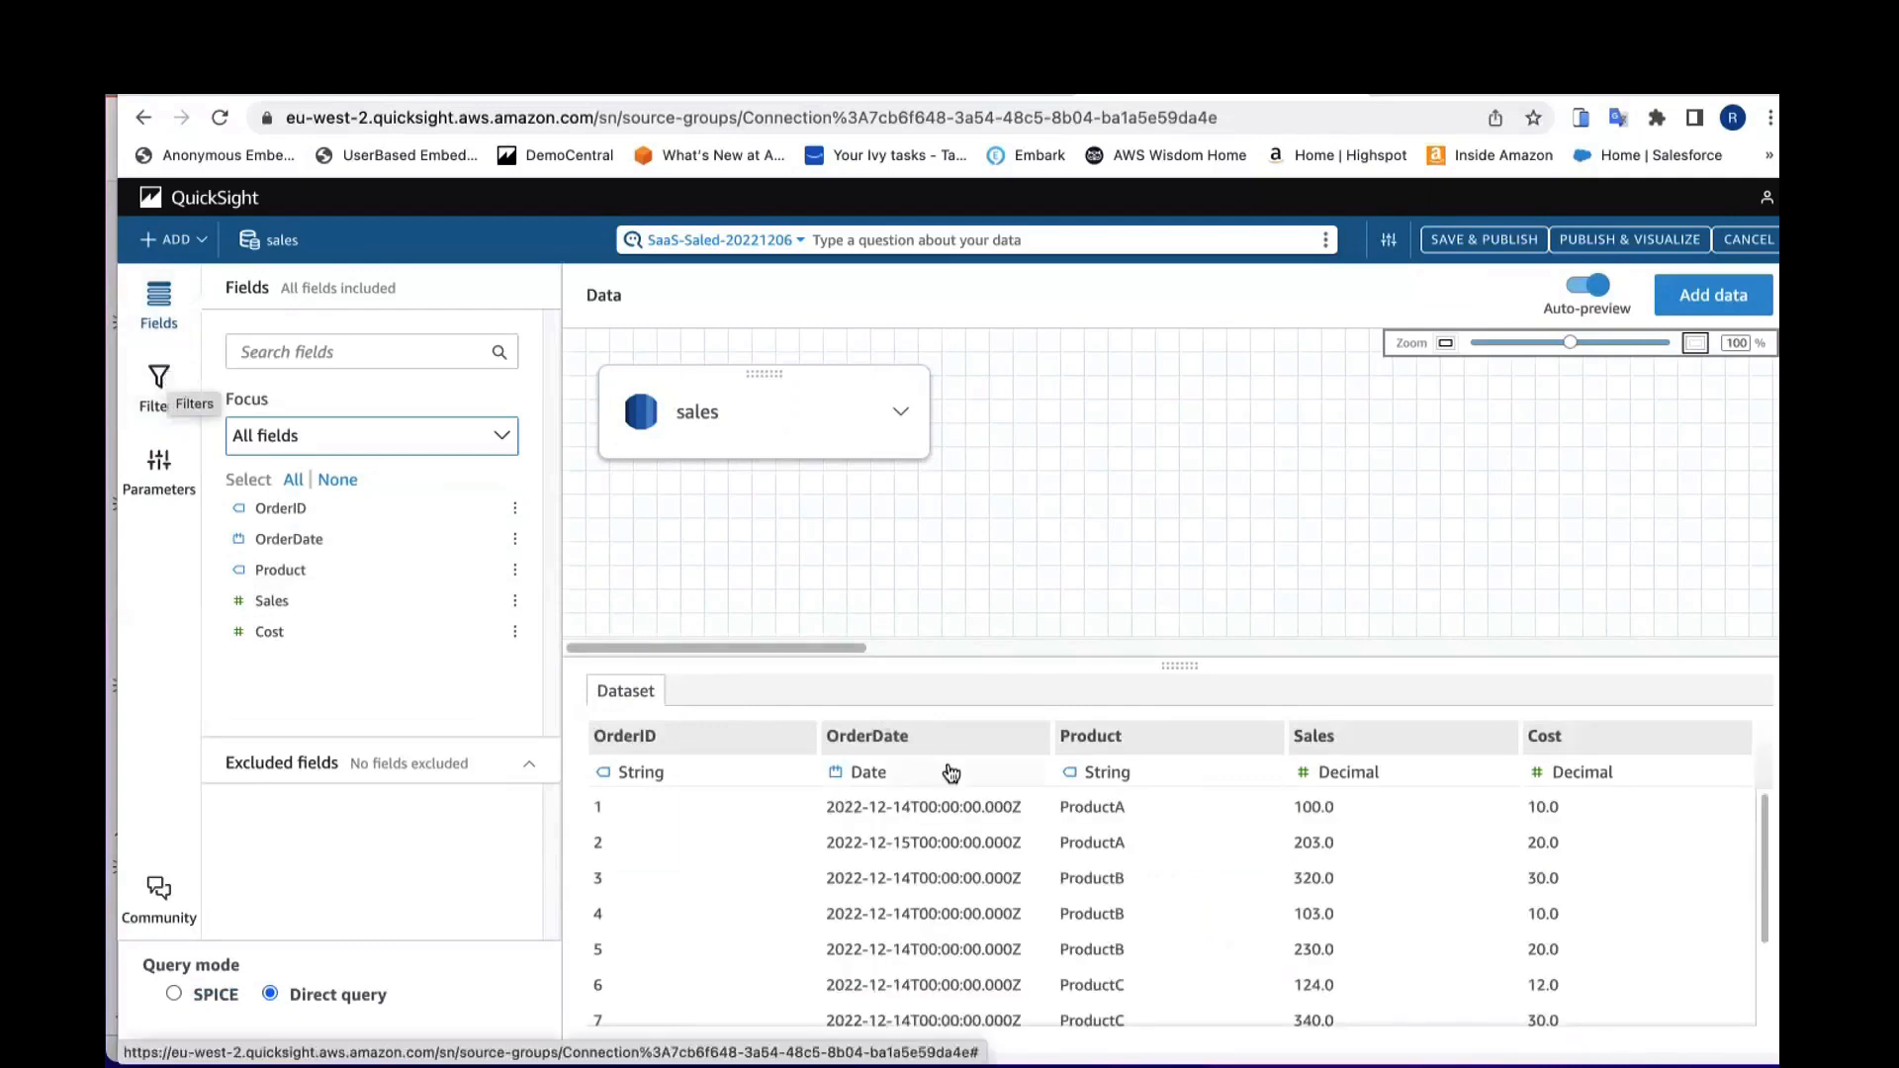
Step: Add a filter on the Product field
scroll(1093, 807, "down", 2)
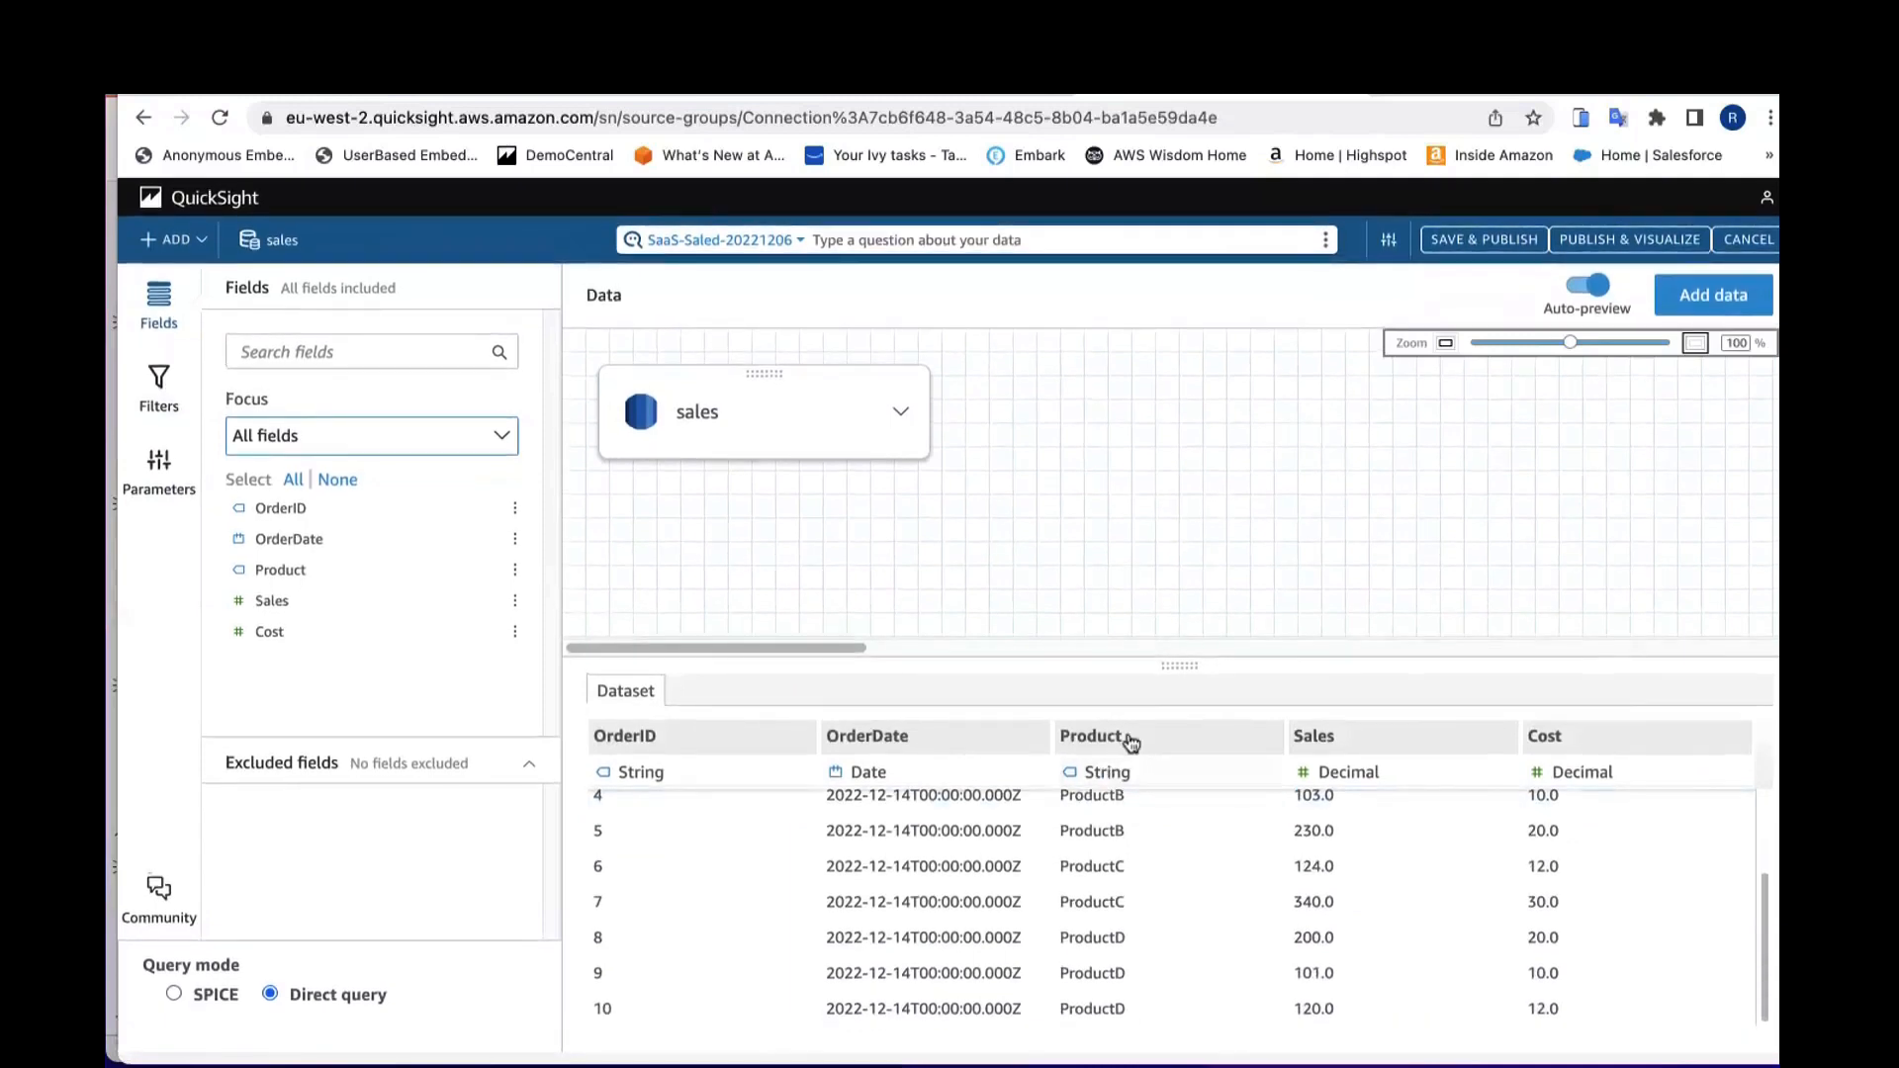
left_click_drag(1172, 667, 1172, 615)
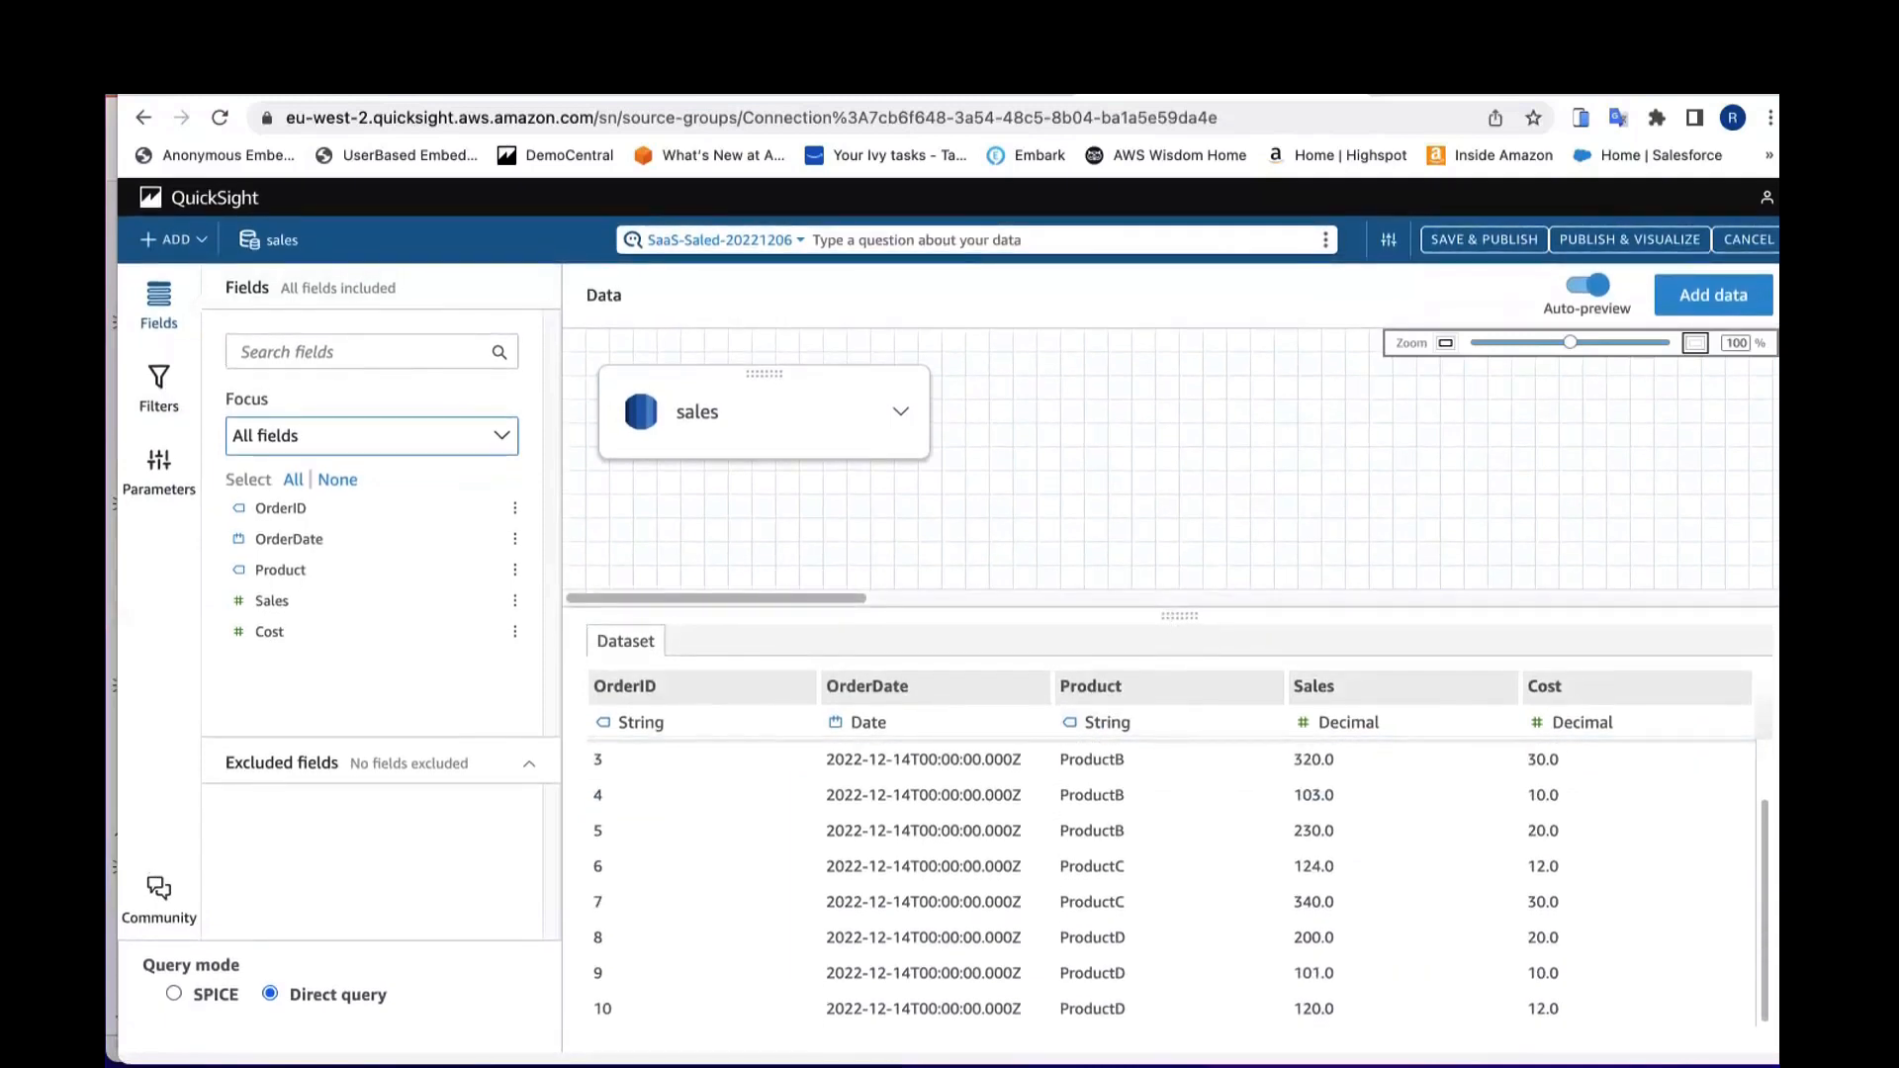
left_click(1158, 141)
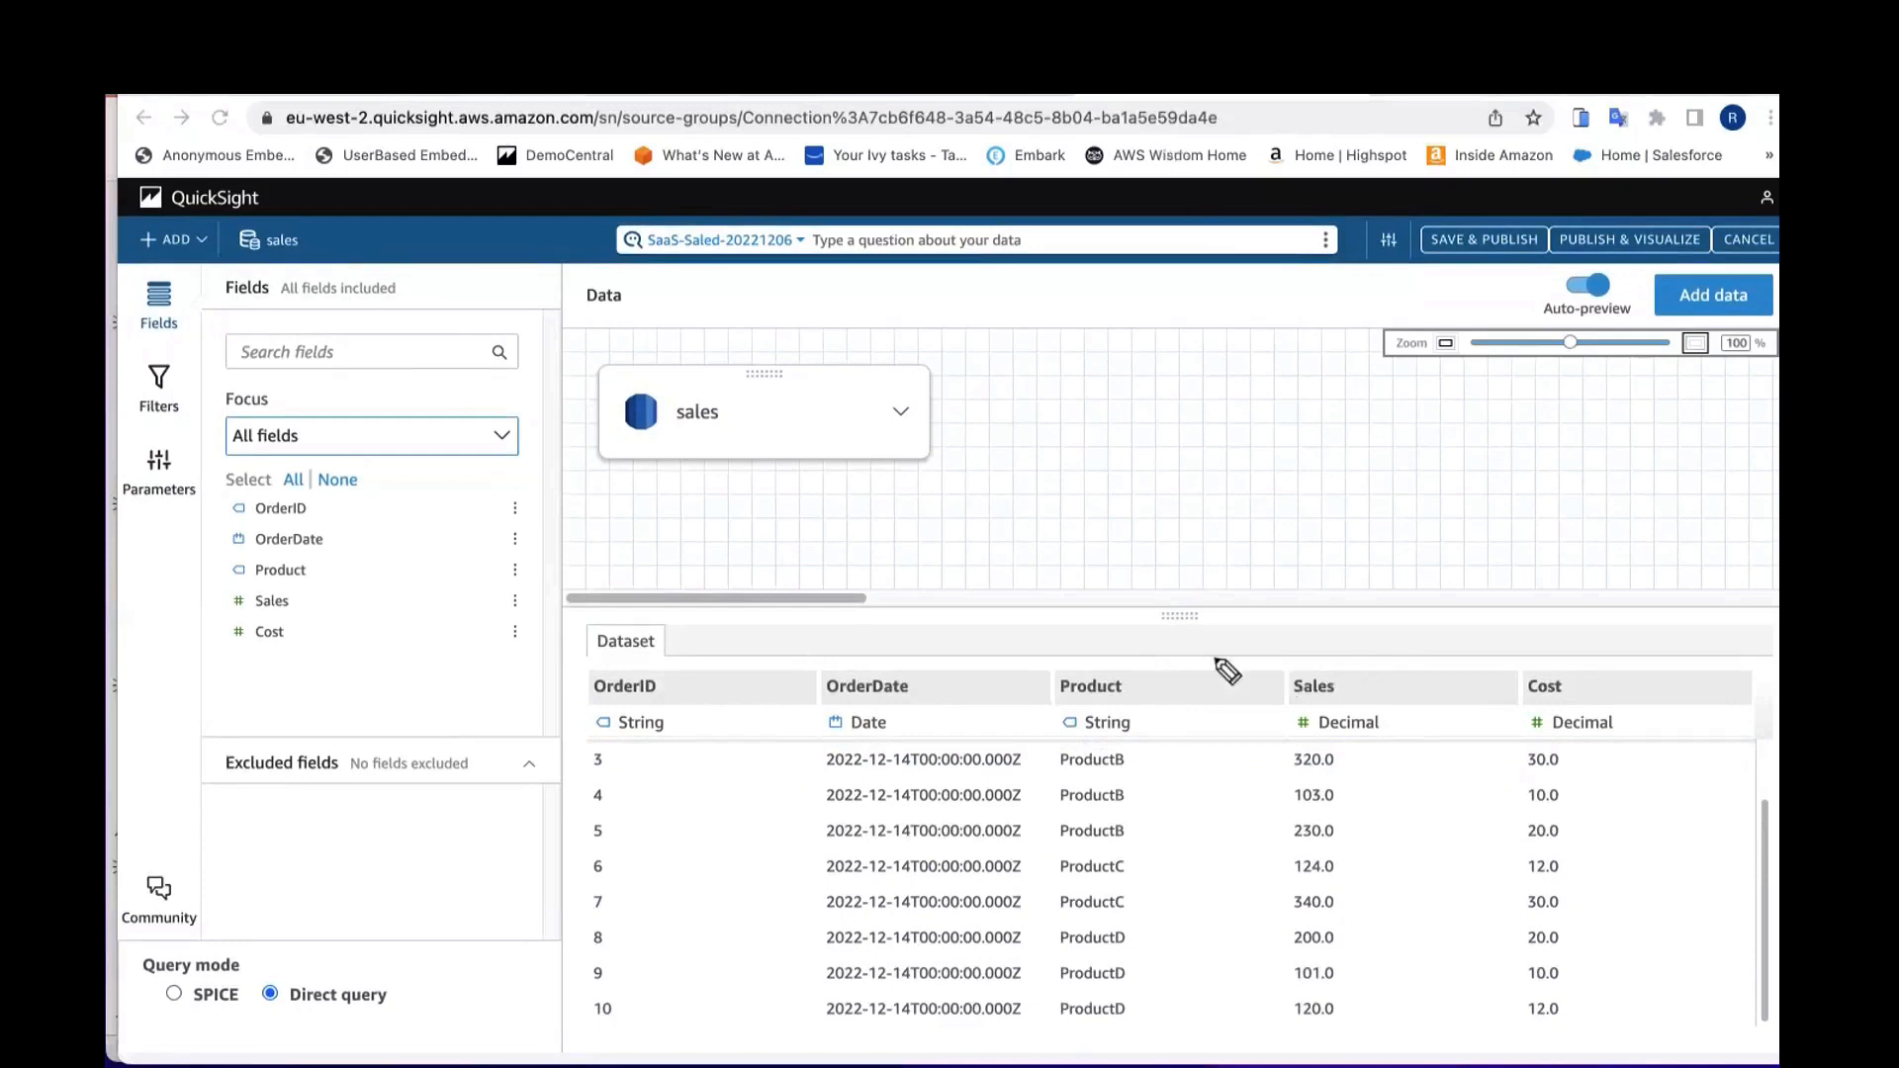
mouse_move(1108, 630)
left_mouse_down()
mouse_move(1084, 661)
mouse_move(1124, 1021)
mouse_move(1149, 681)
mouse_move(1106, 625)
left_mouse_up()
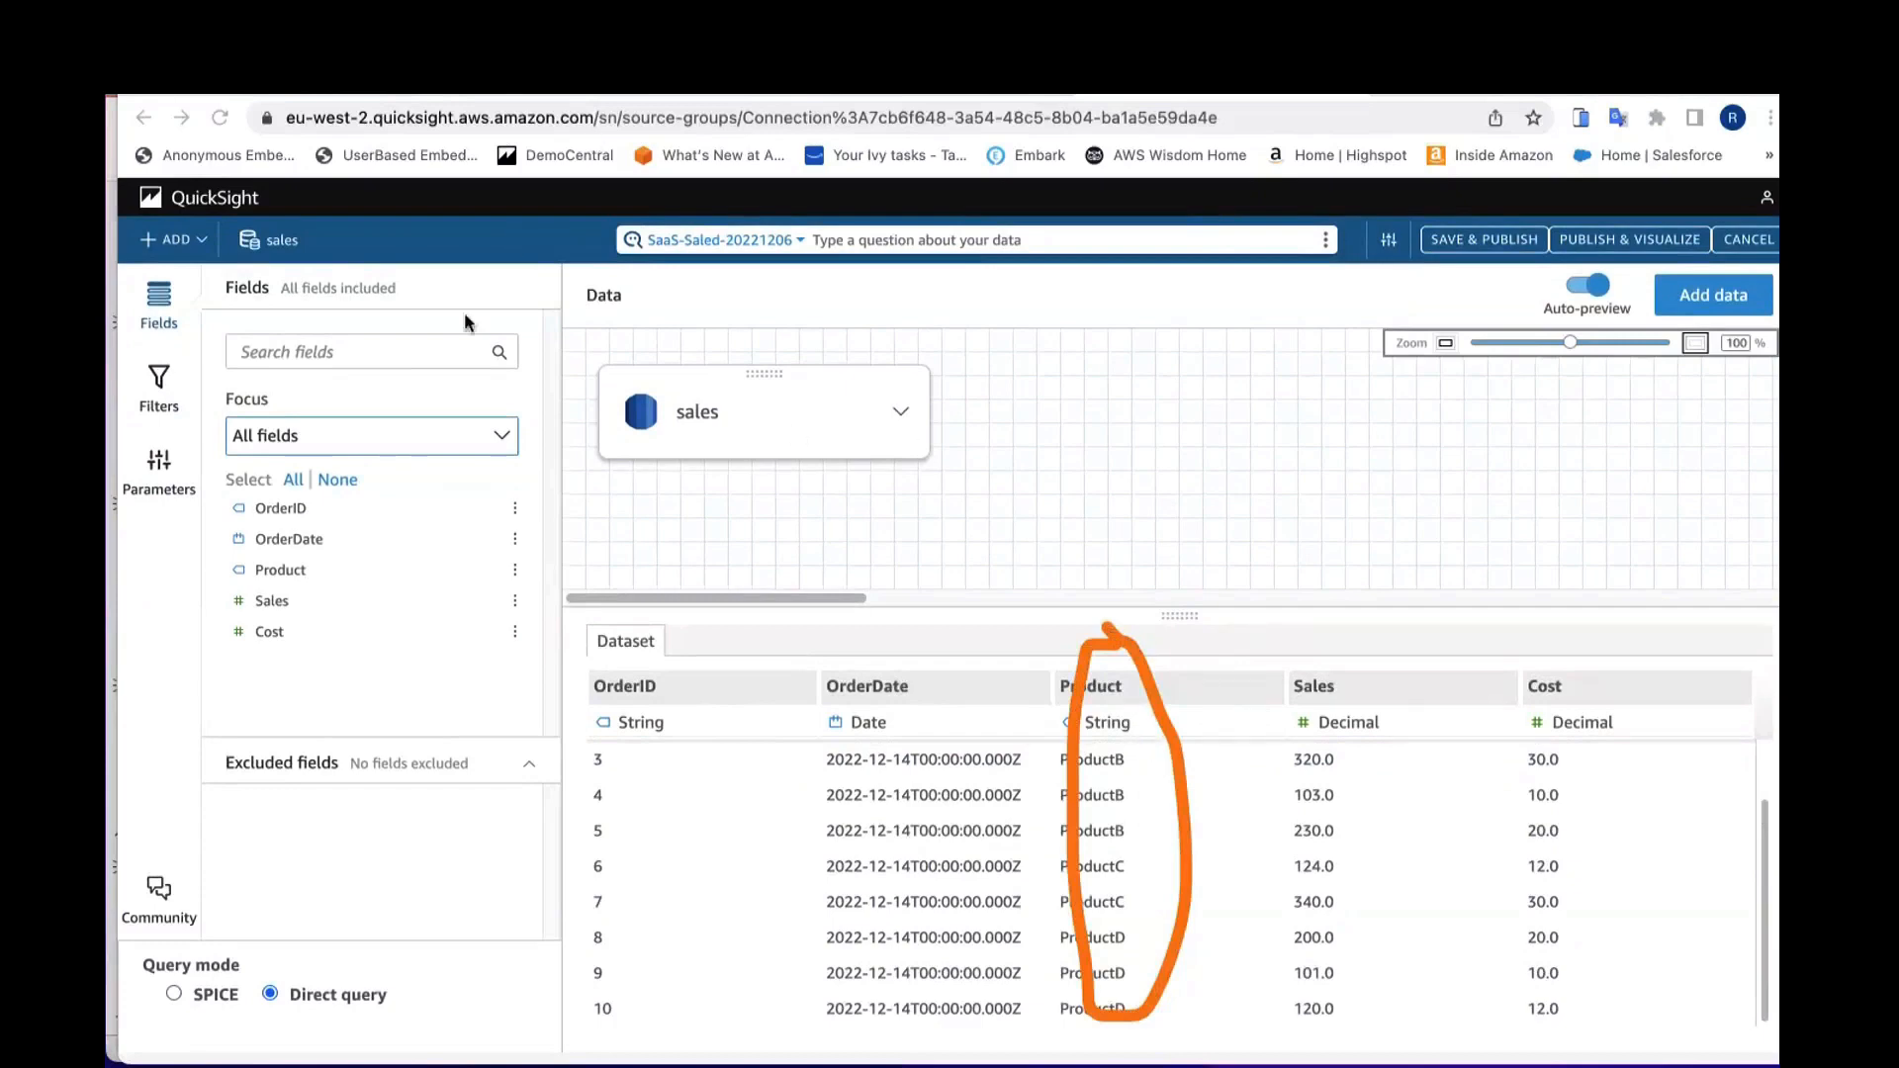
left_click(158, 379)
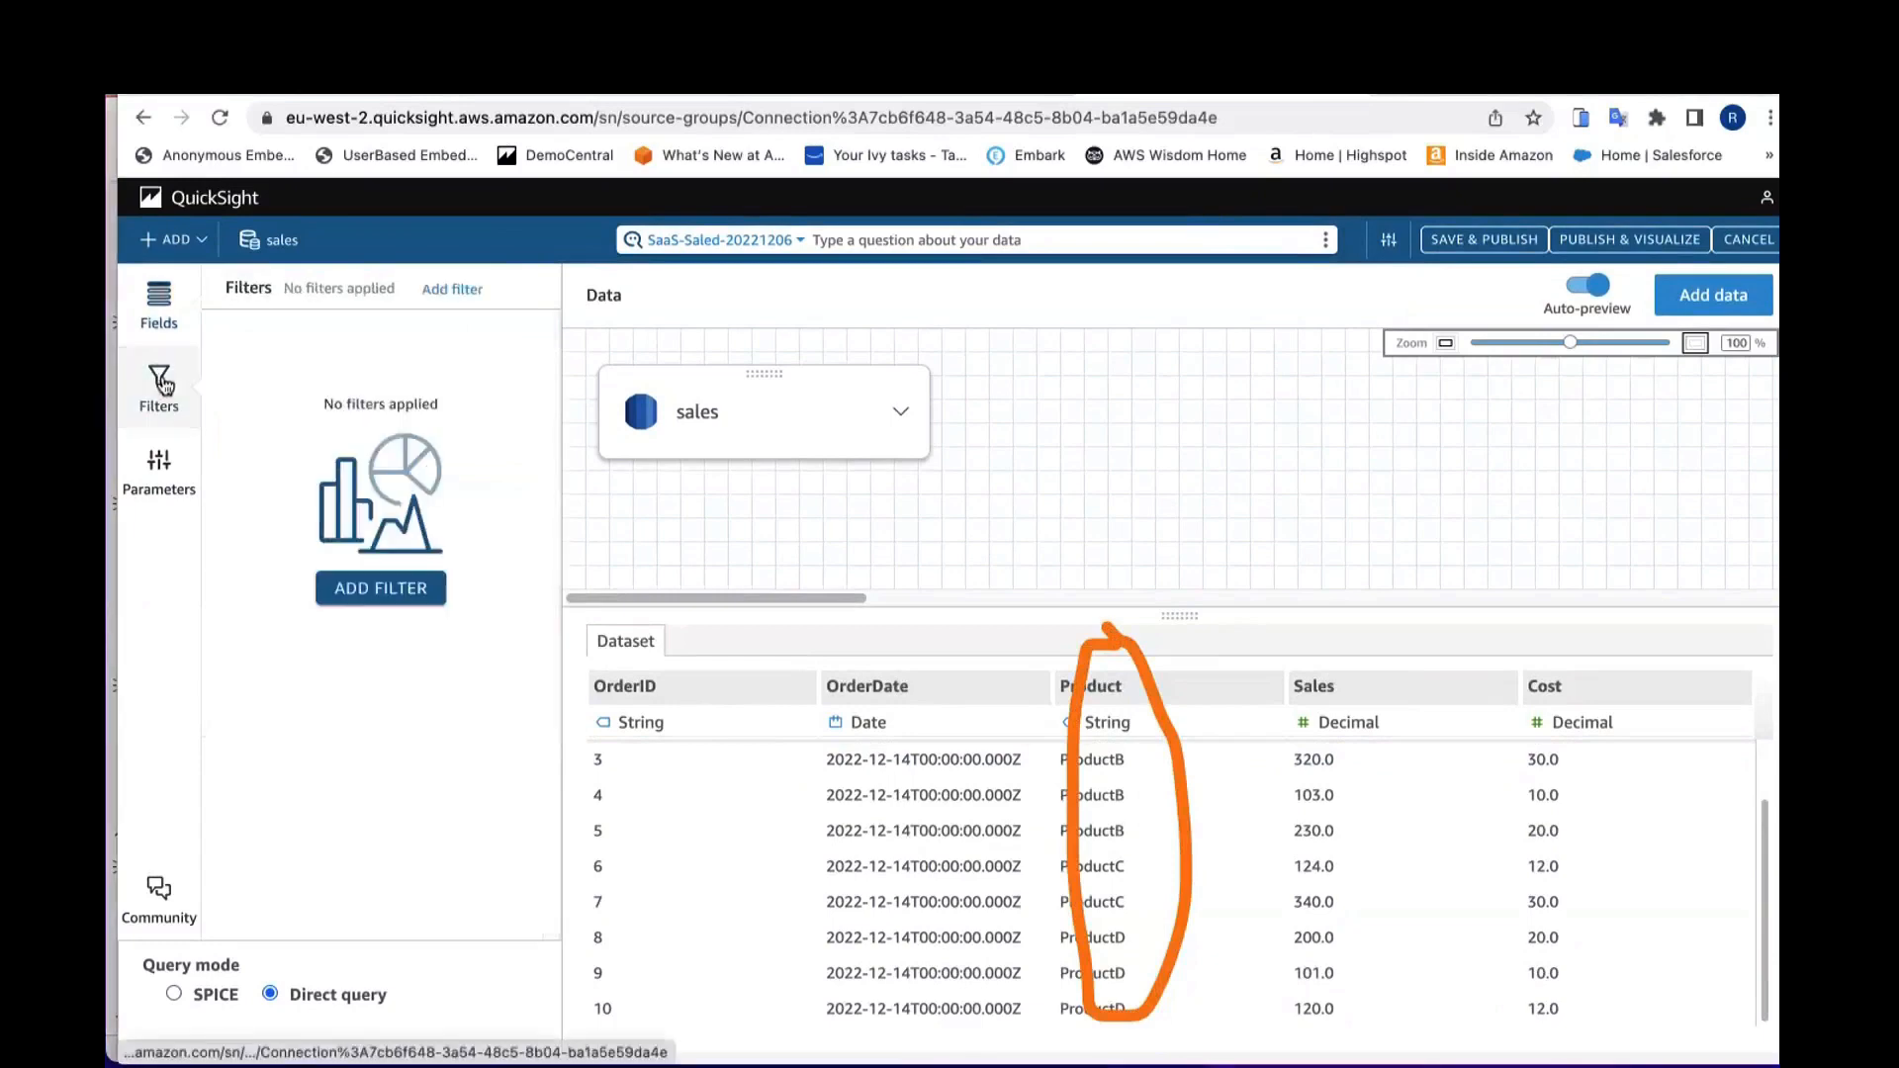
left_click(388, 588)
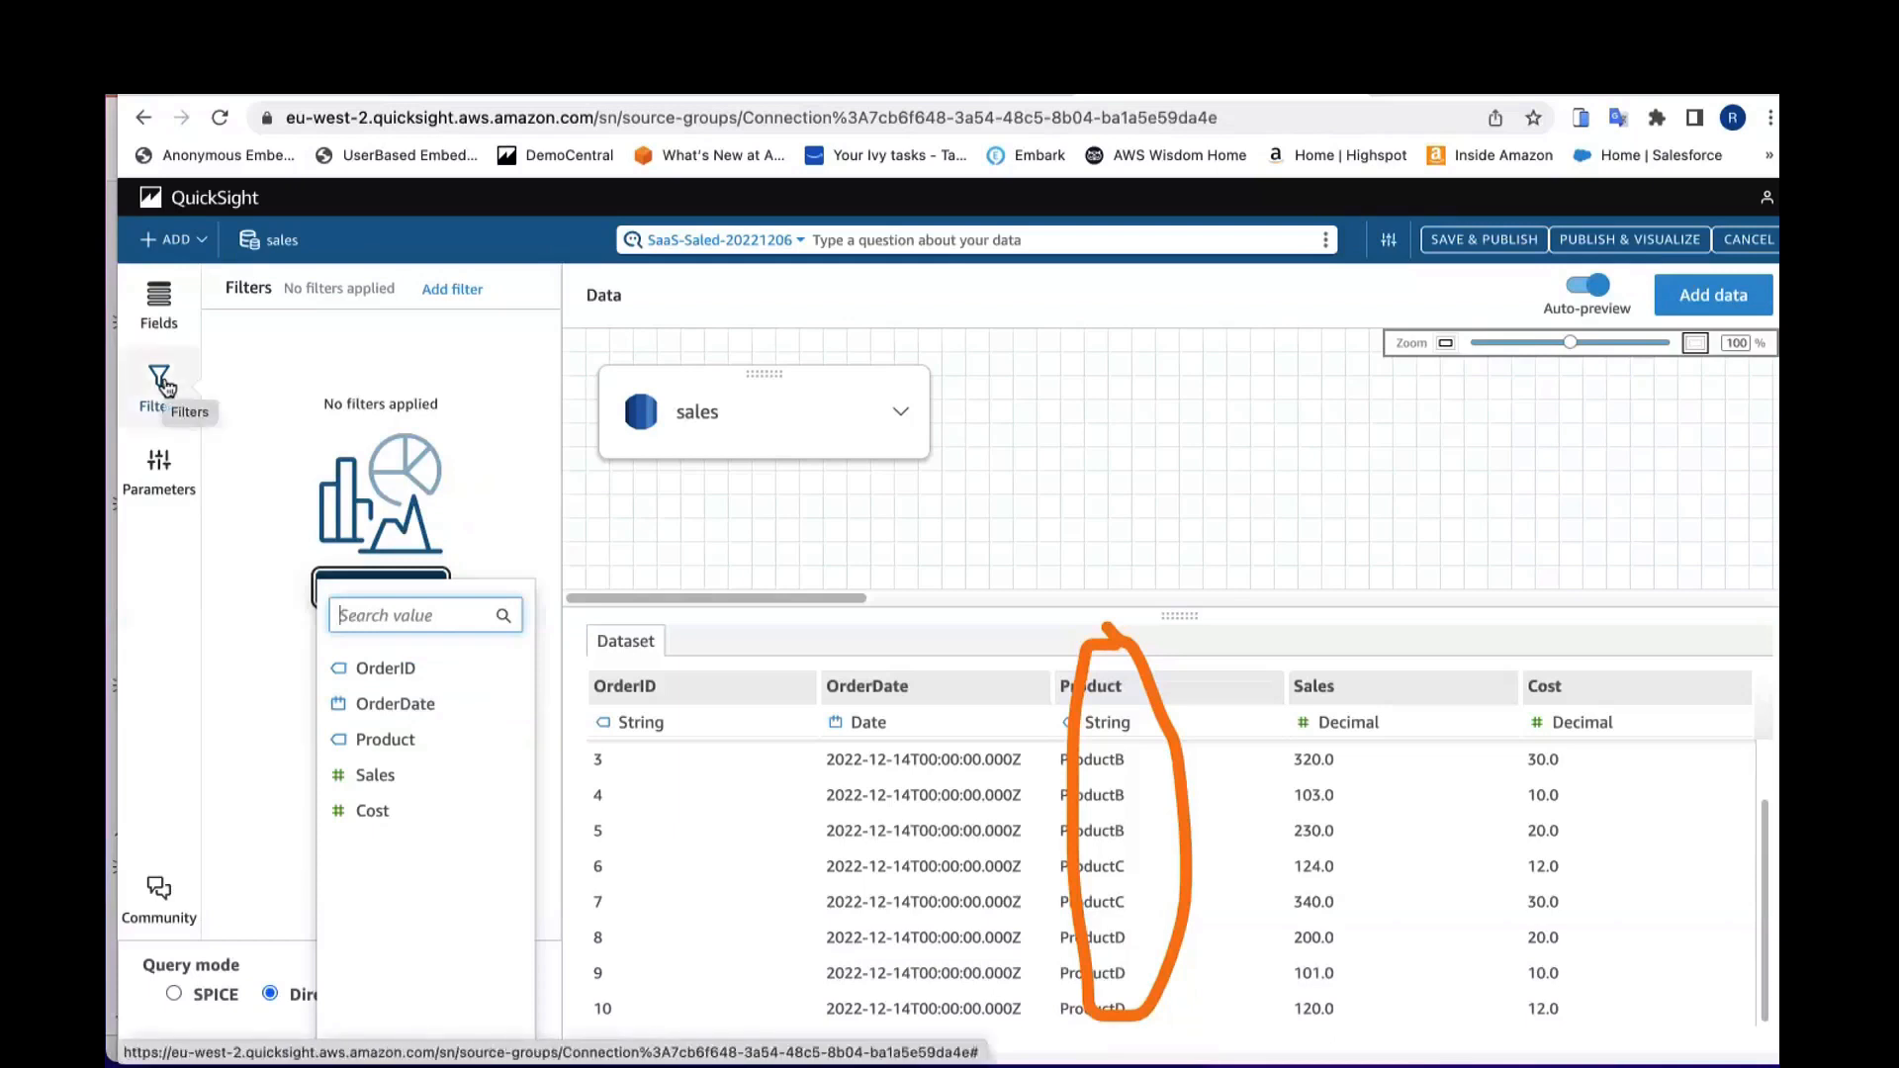
left_click(376, 739)
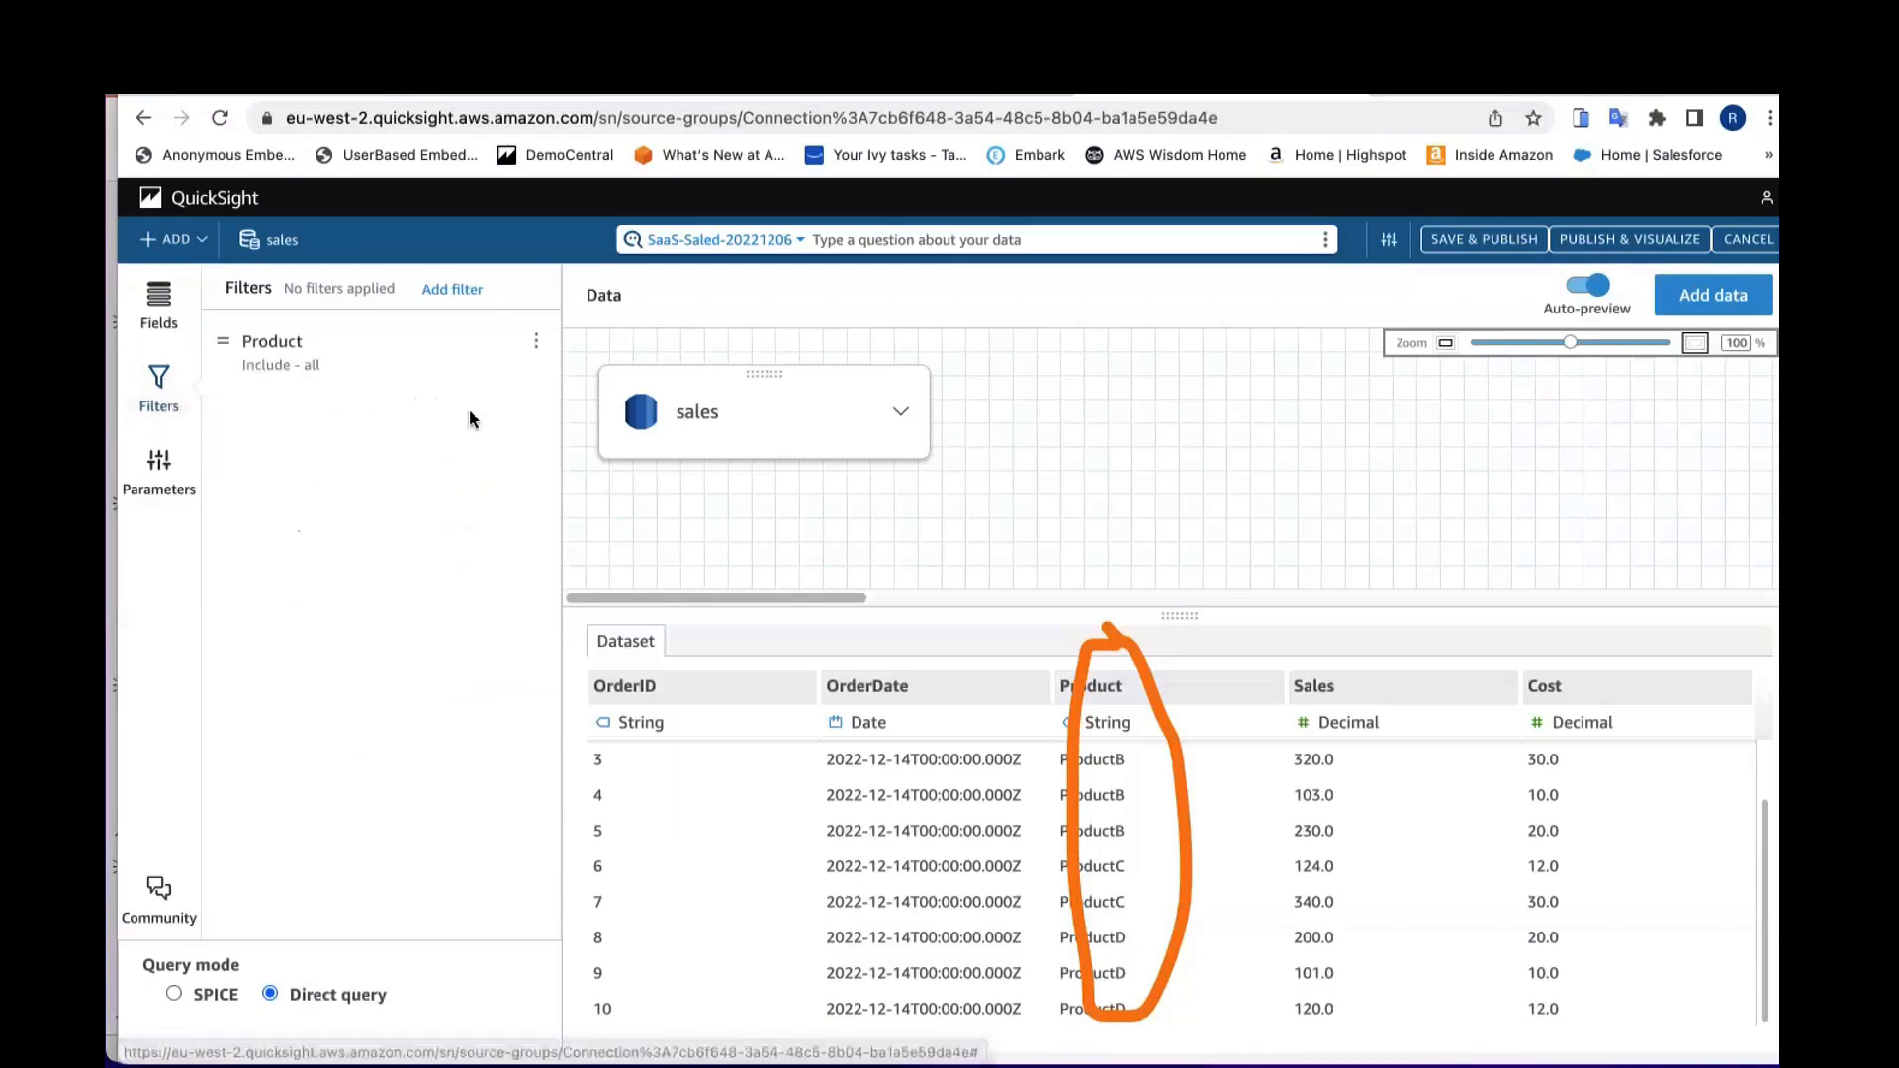
Step: Edit the Product filter to include ProductA and ProductB and apply it
left_click(543, 346)
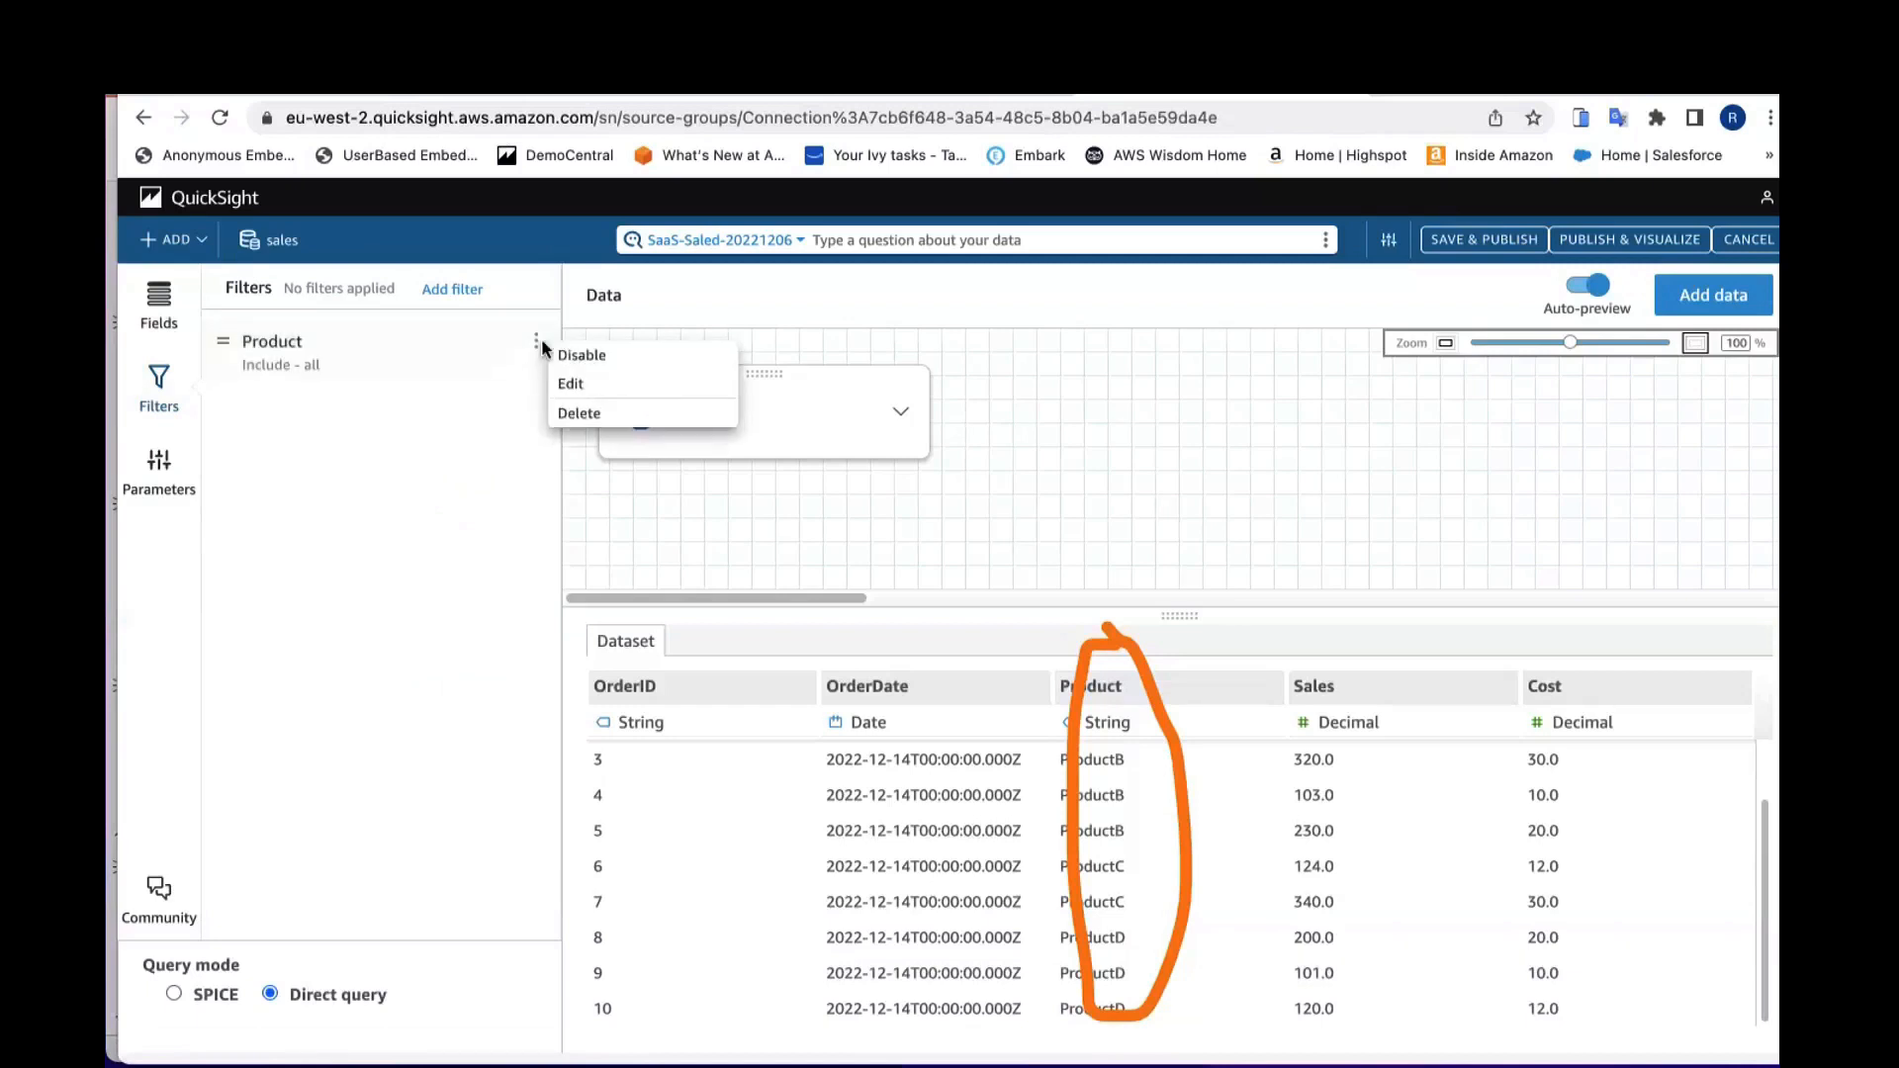
left_click(570, 388)
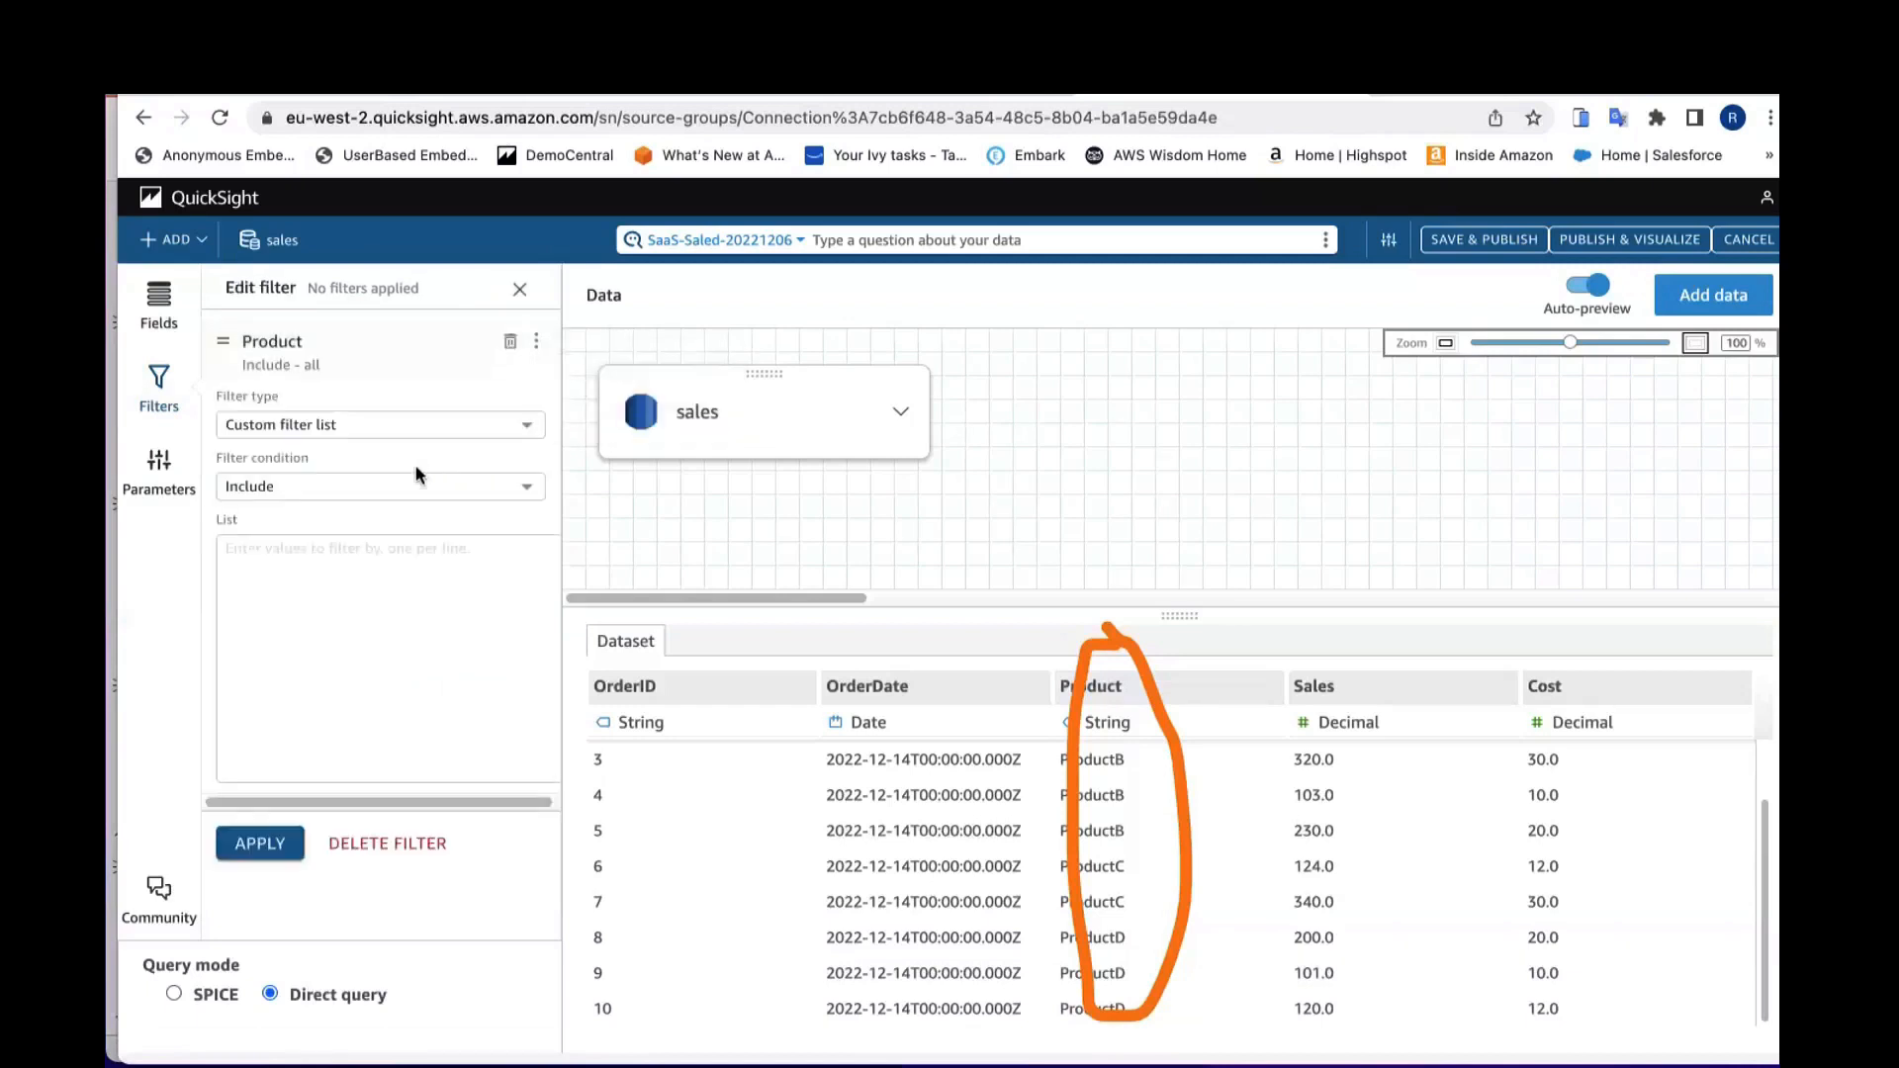
left_click(377, 555)
type("ProductA")
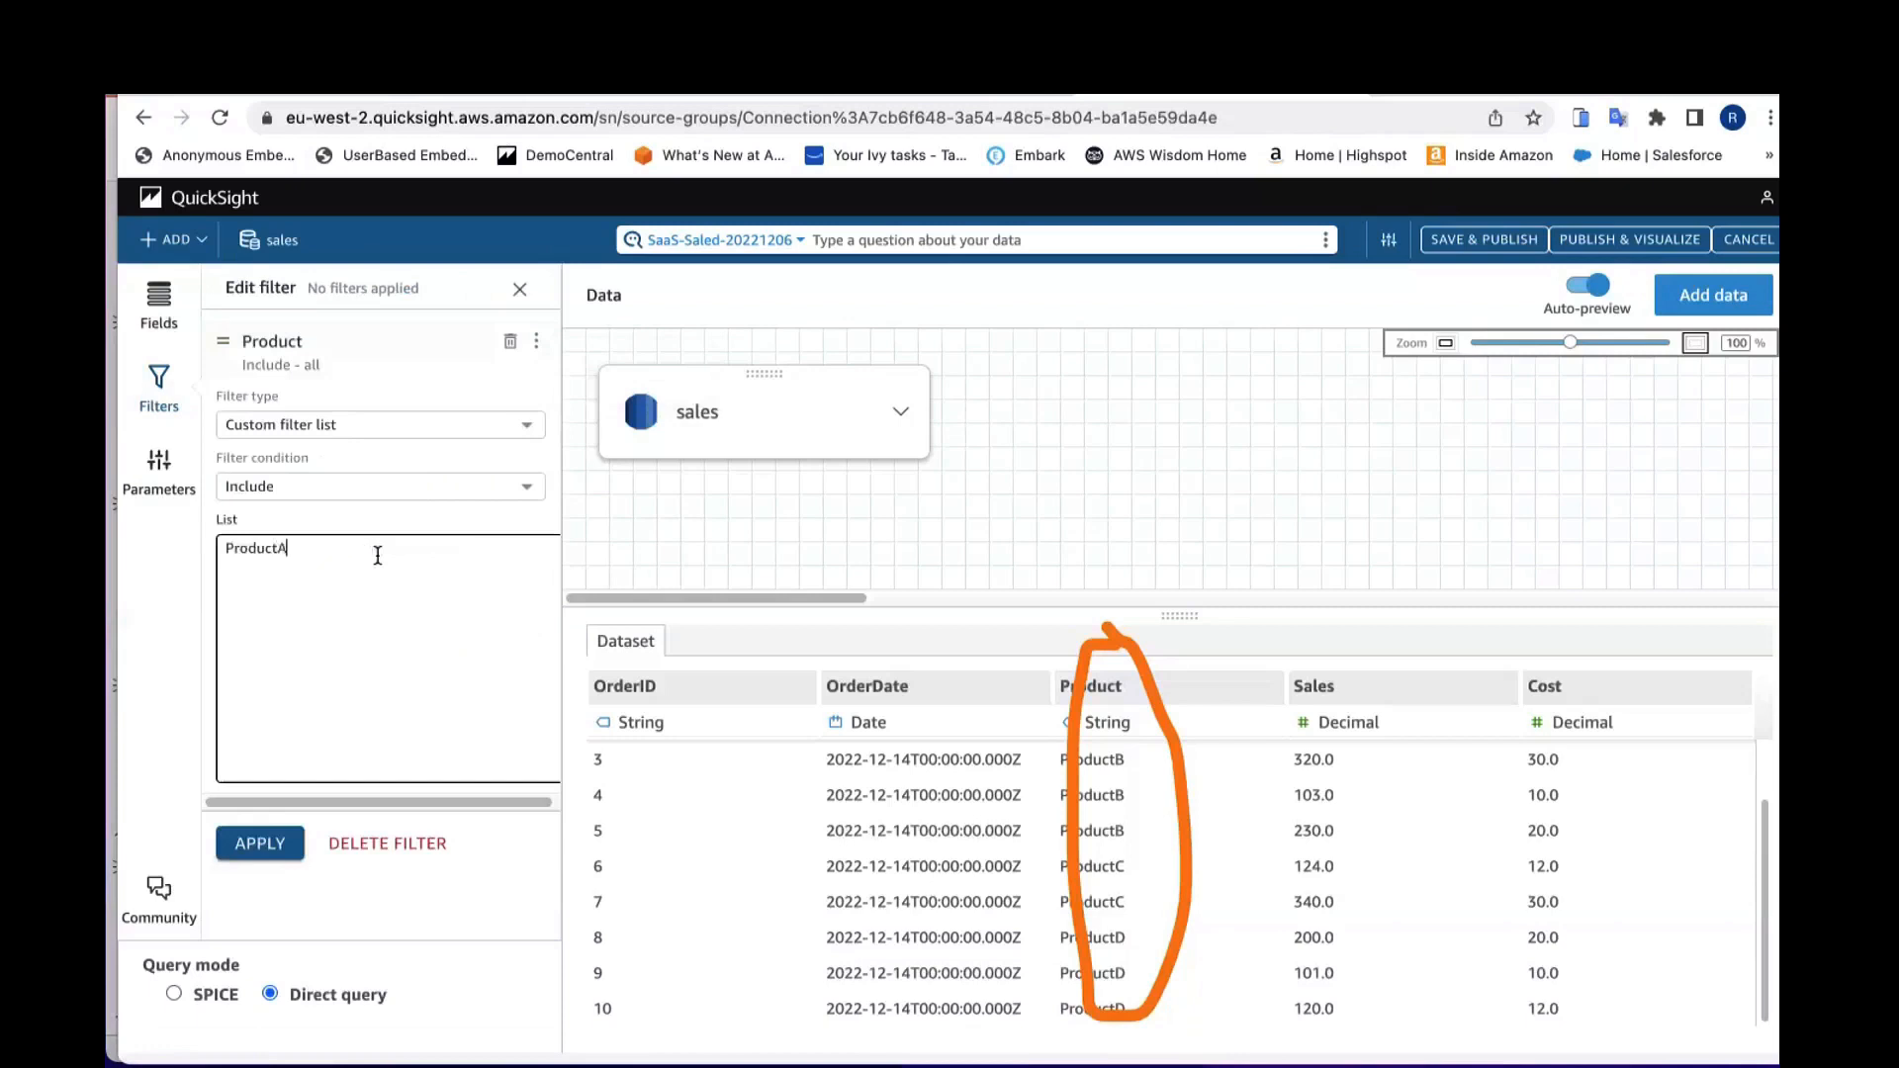
key("Return")
type("ProductB")
left_click(257, 844)
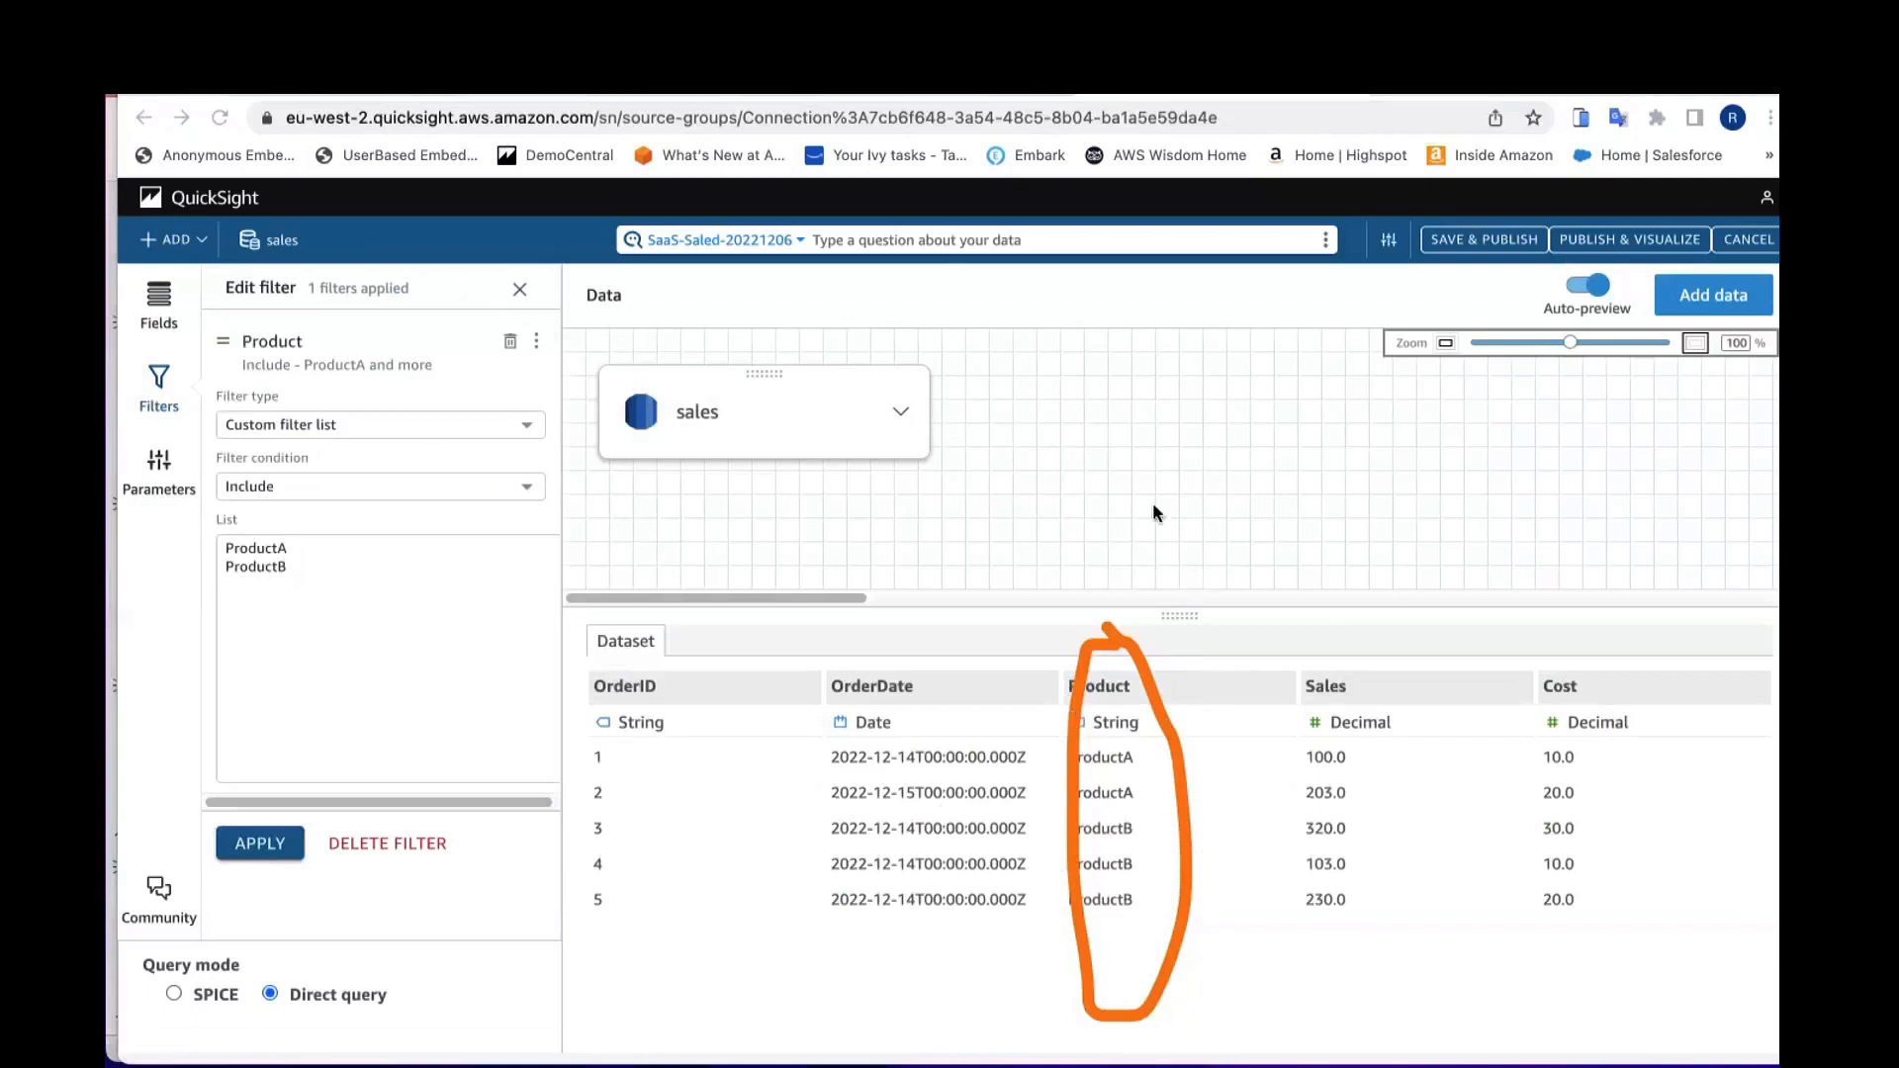
Step: Delete the Product filter and return to the fields list
left_click(633, 79)
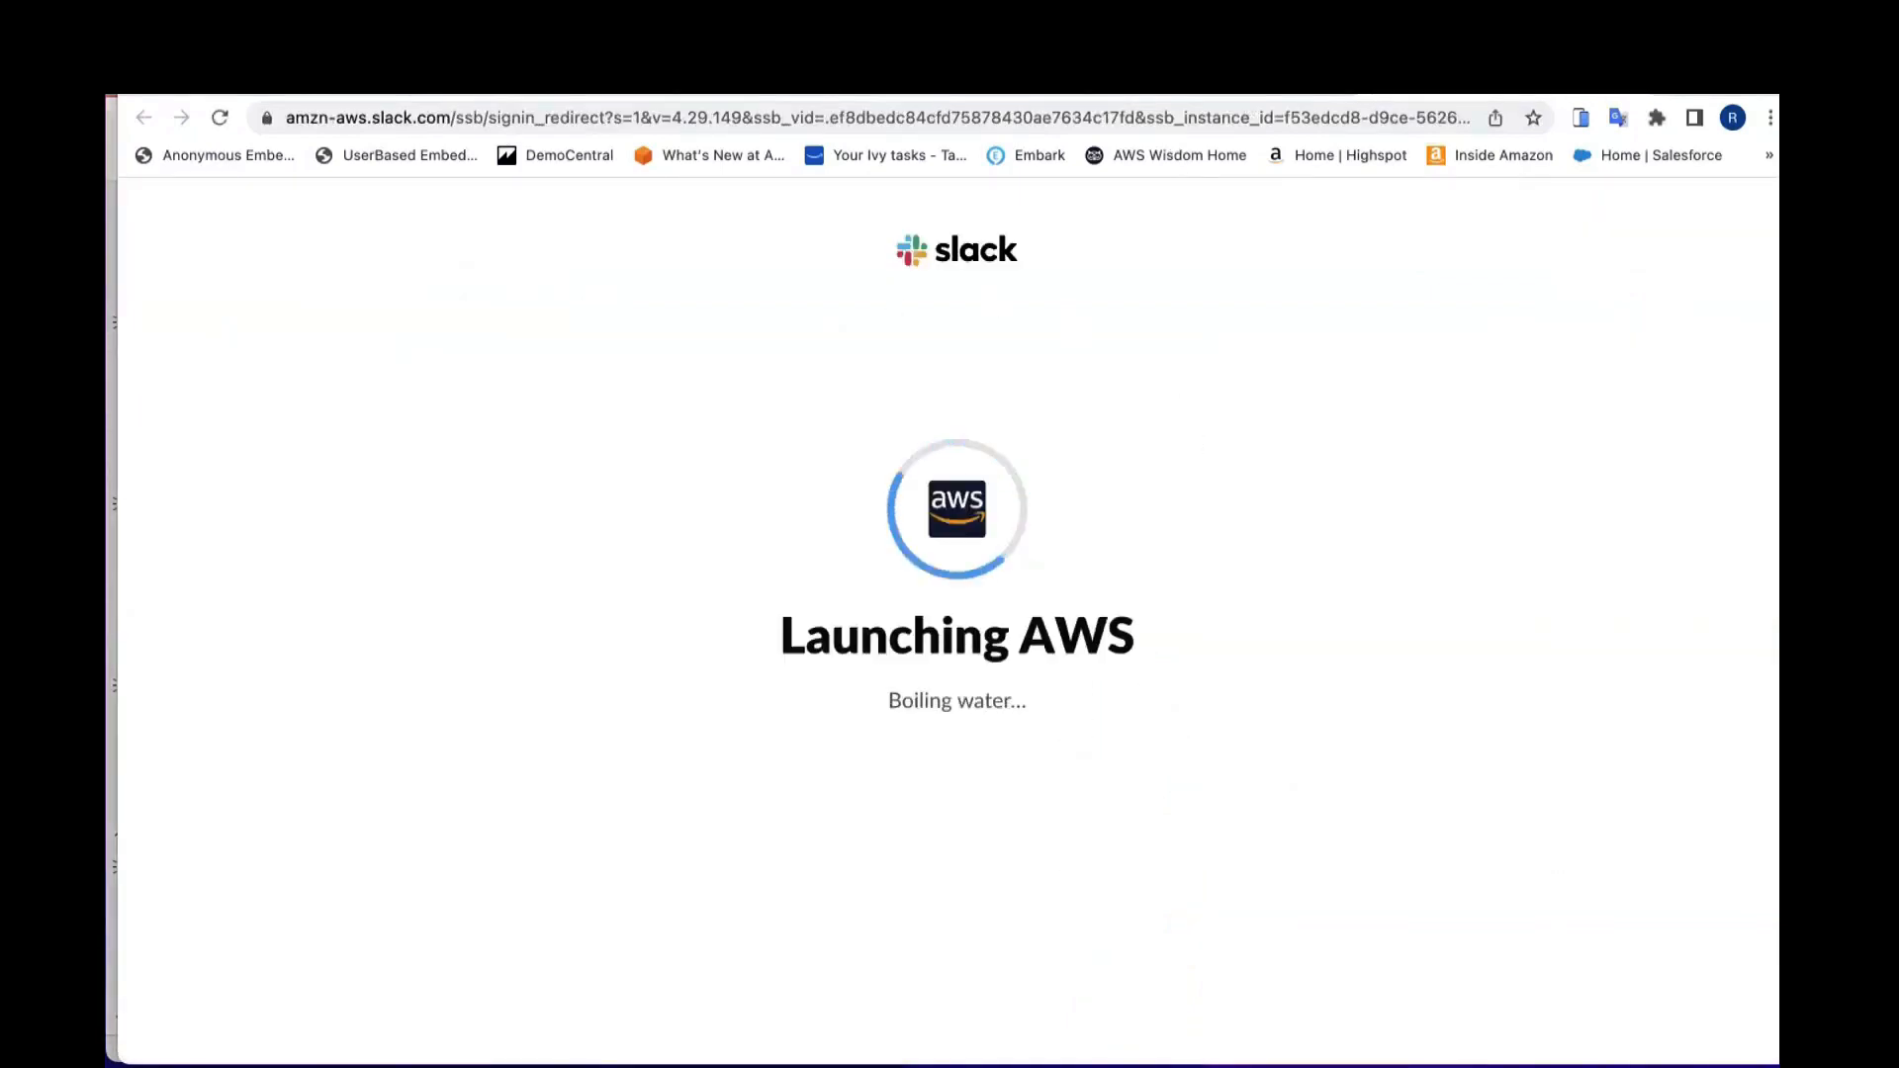
key("super+w")
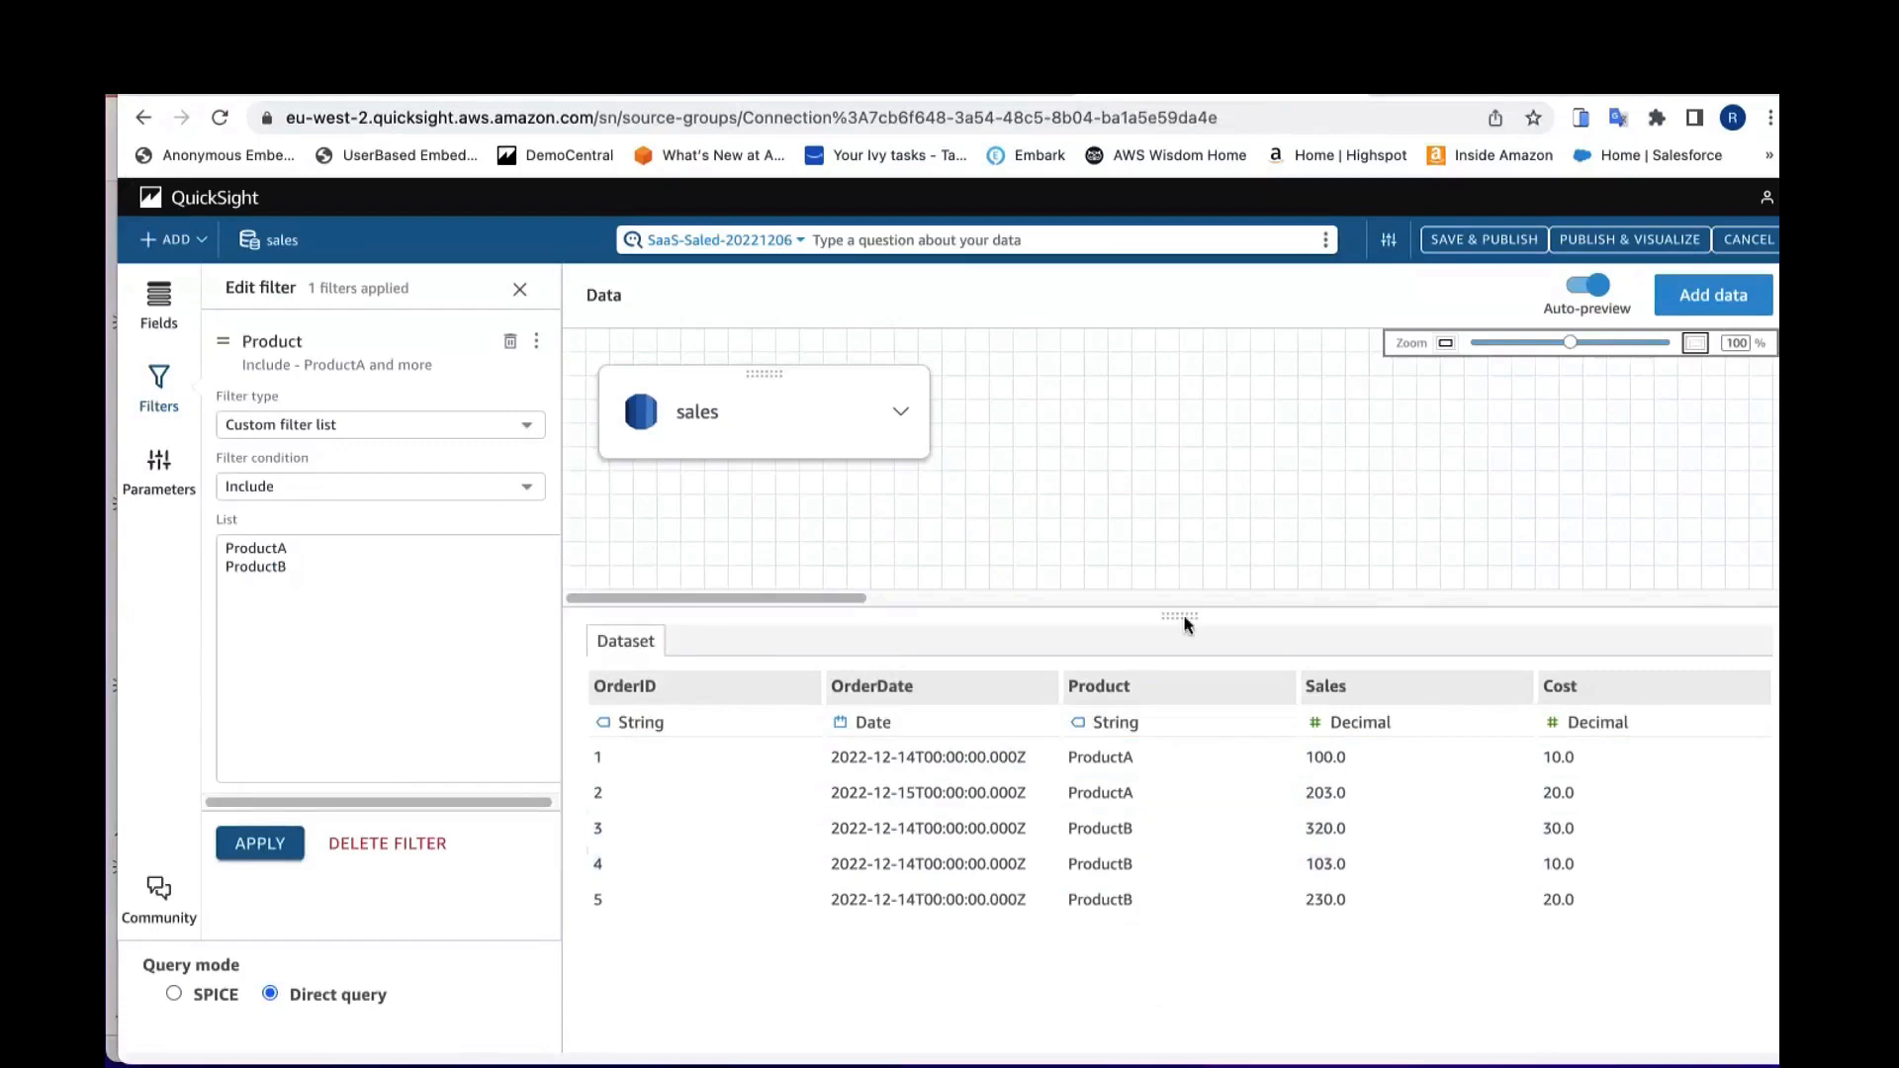
left_click(380, 843)
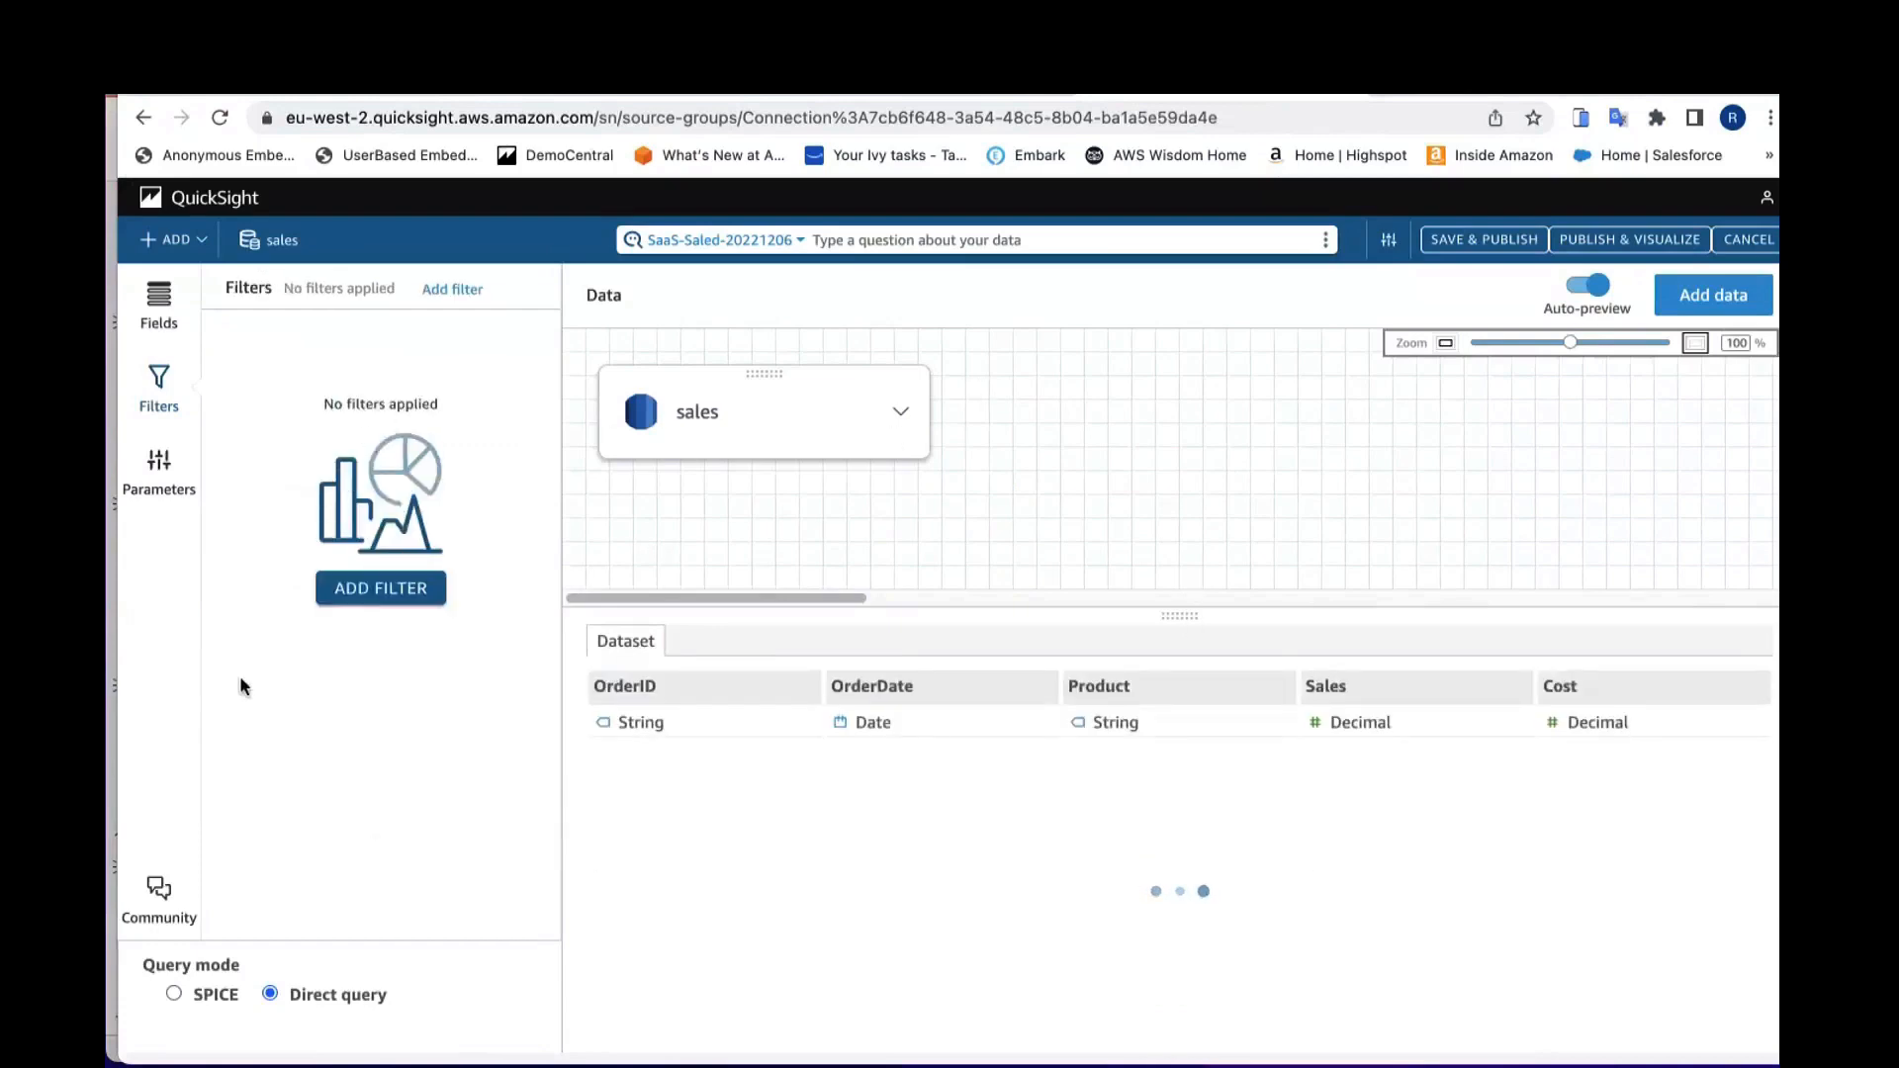
left_click(162, 325)
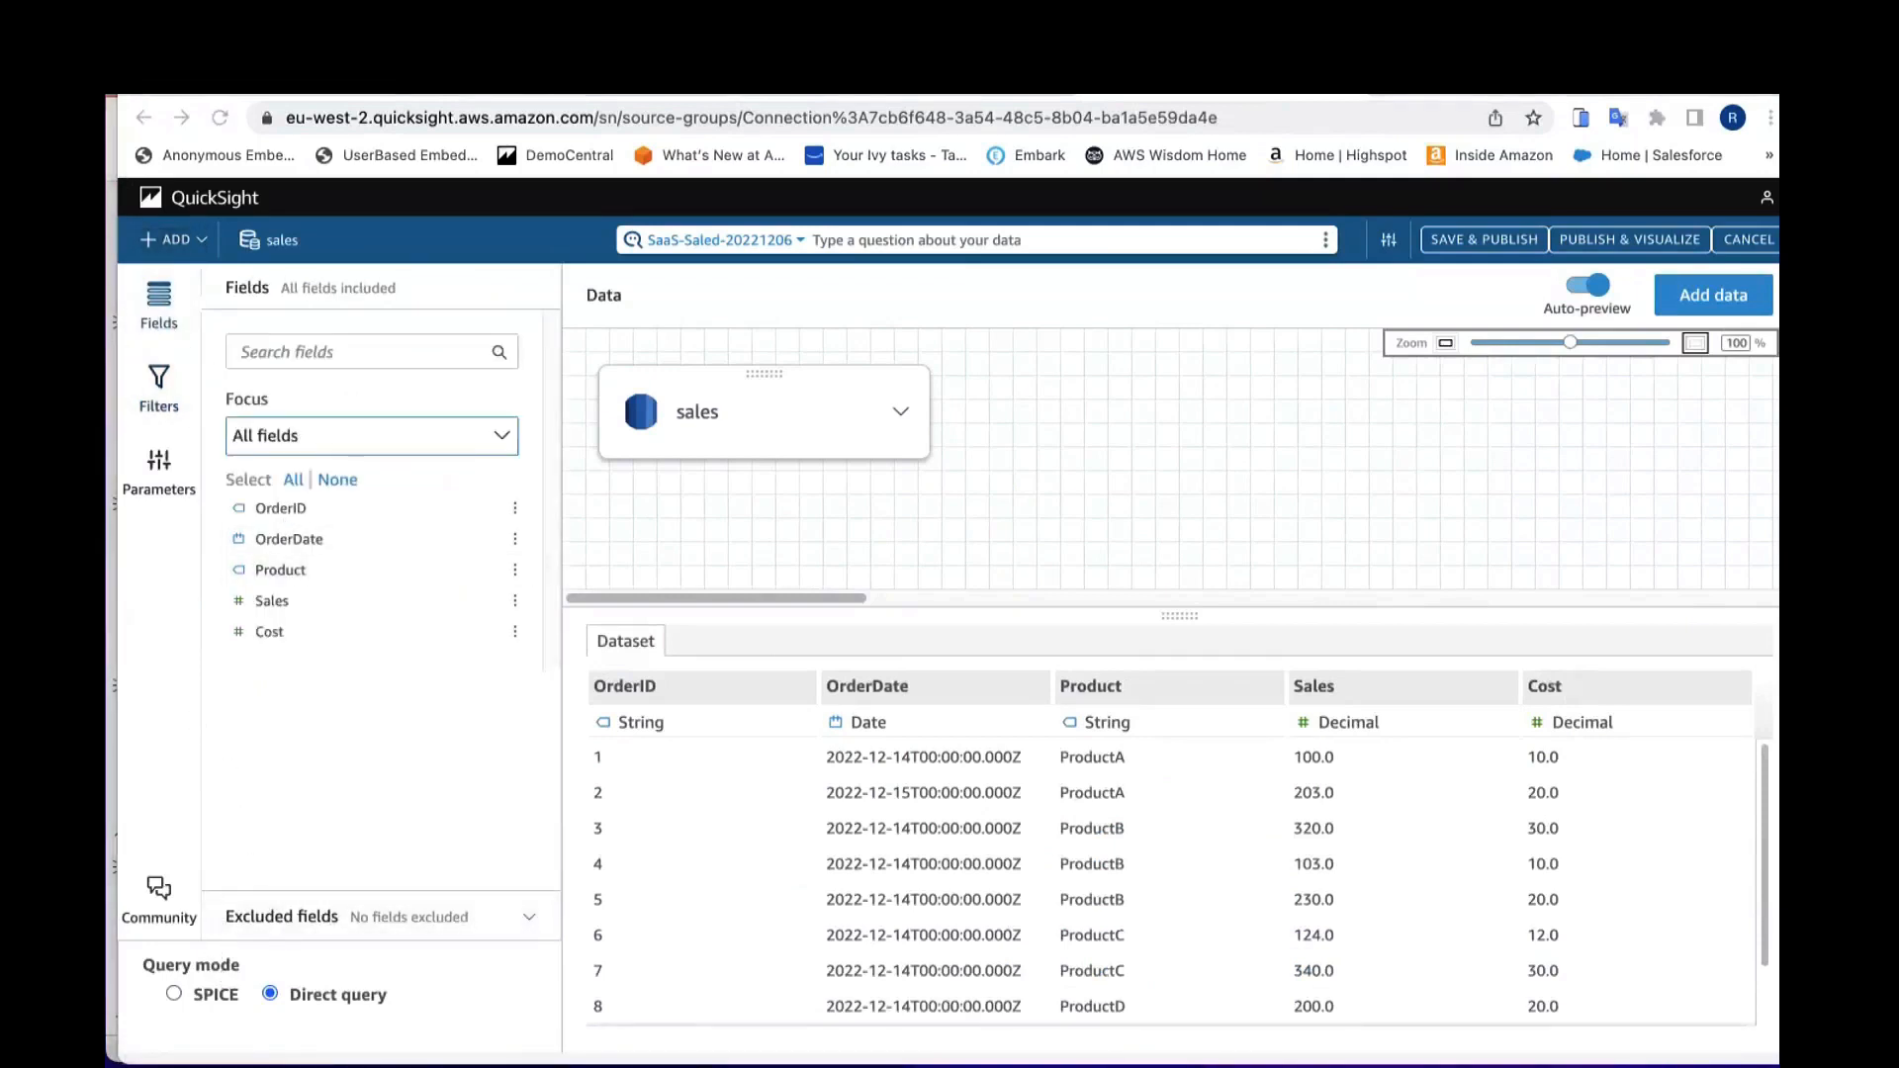
mouse_move(272, 985)
left_mouse_down()
mouse_move(228, 945)
mouse_move(183, 1039)
mouse_move(415, 940)
mouse_move(252, 934)
left_mouse_up()
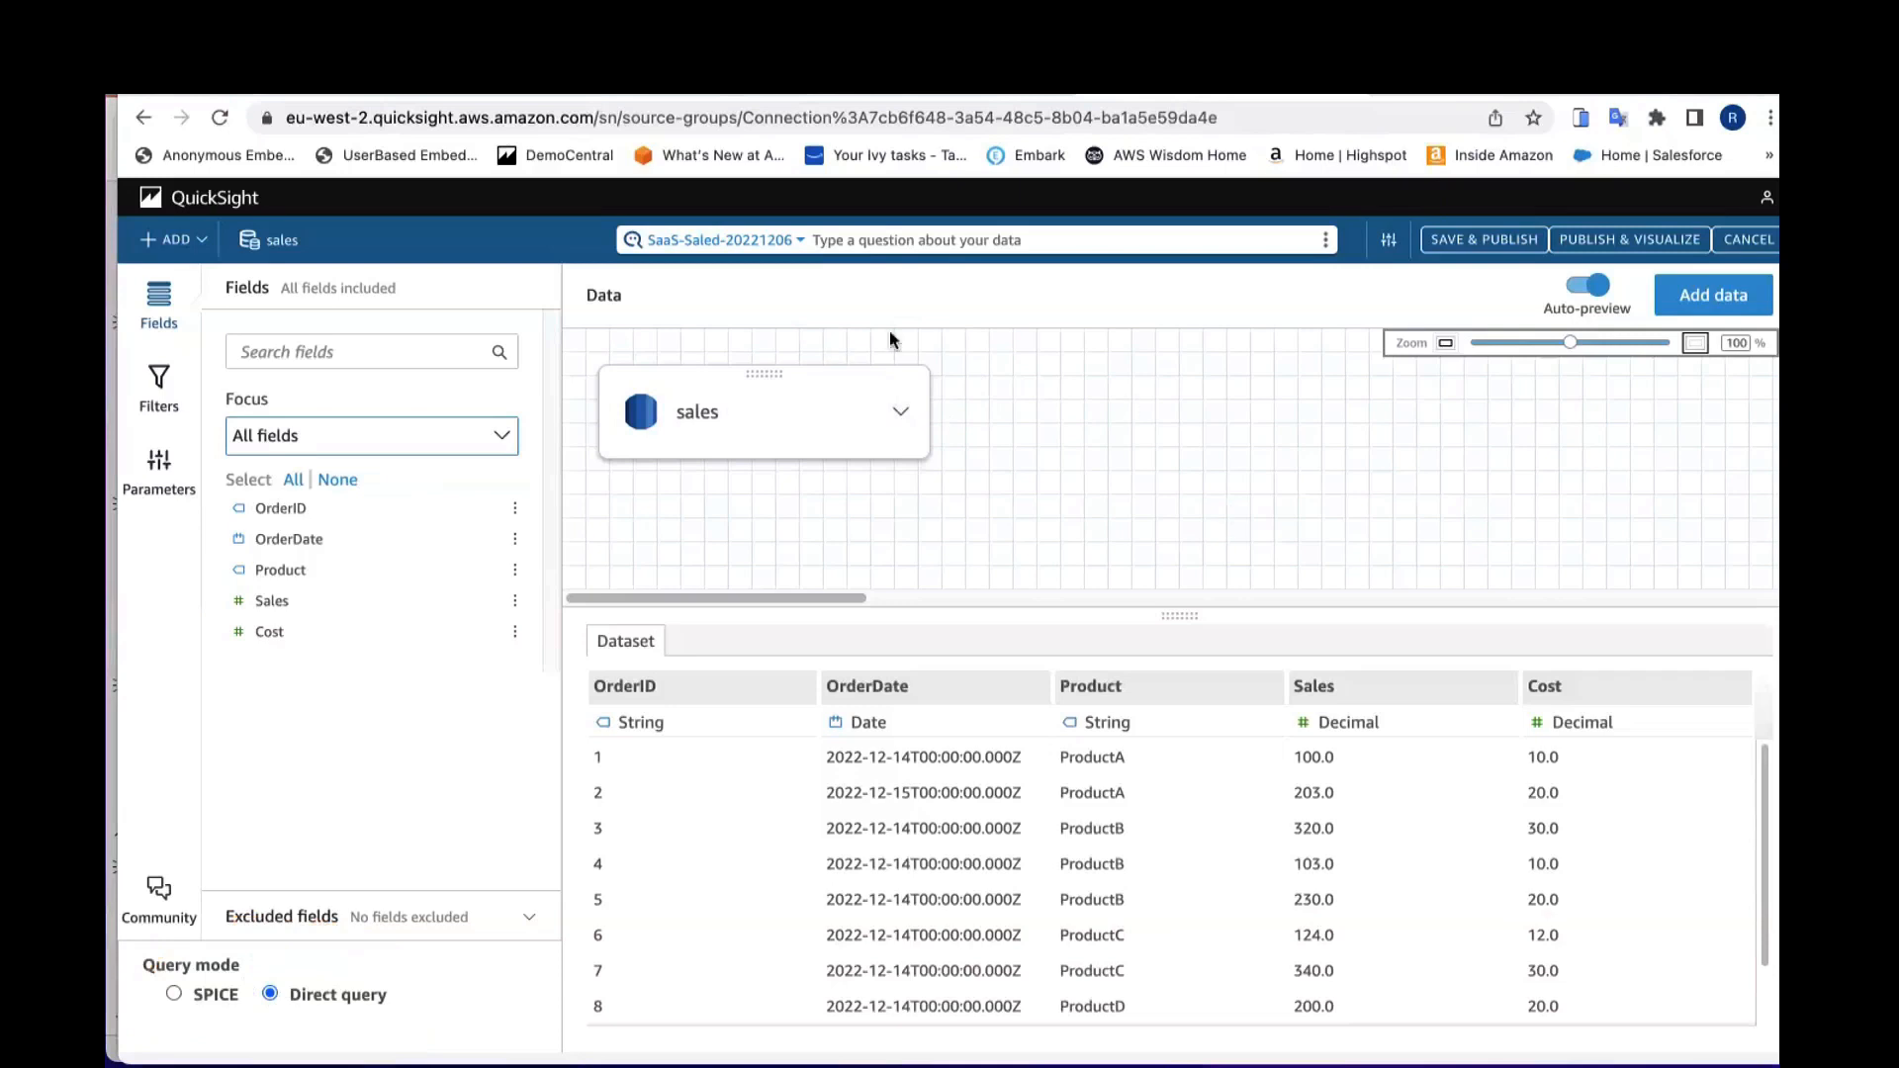
left_click(903, 415)
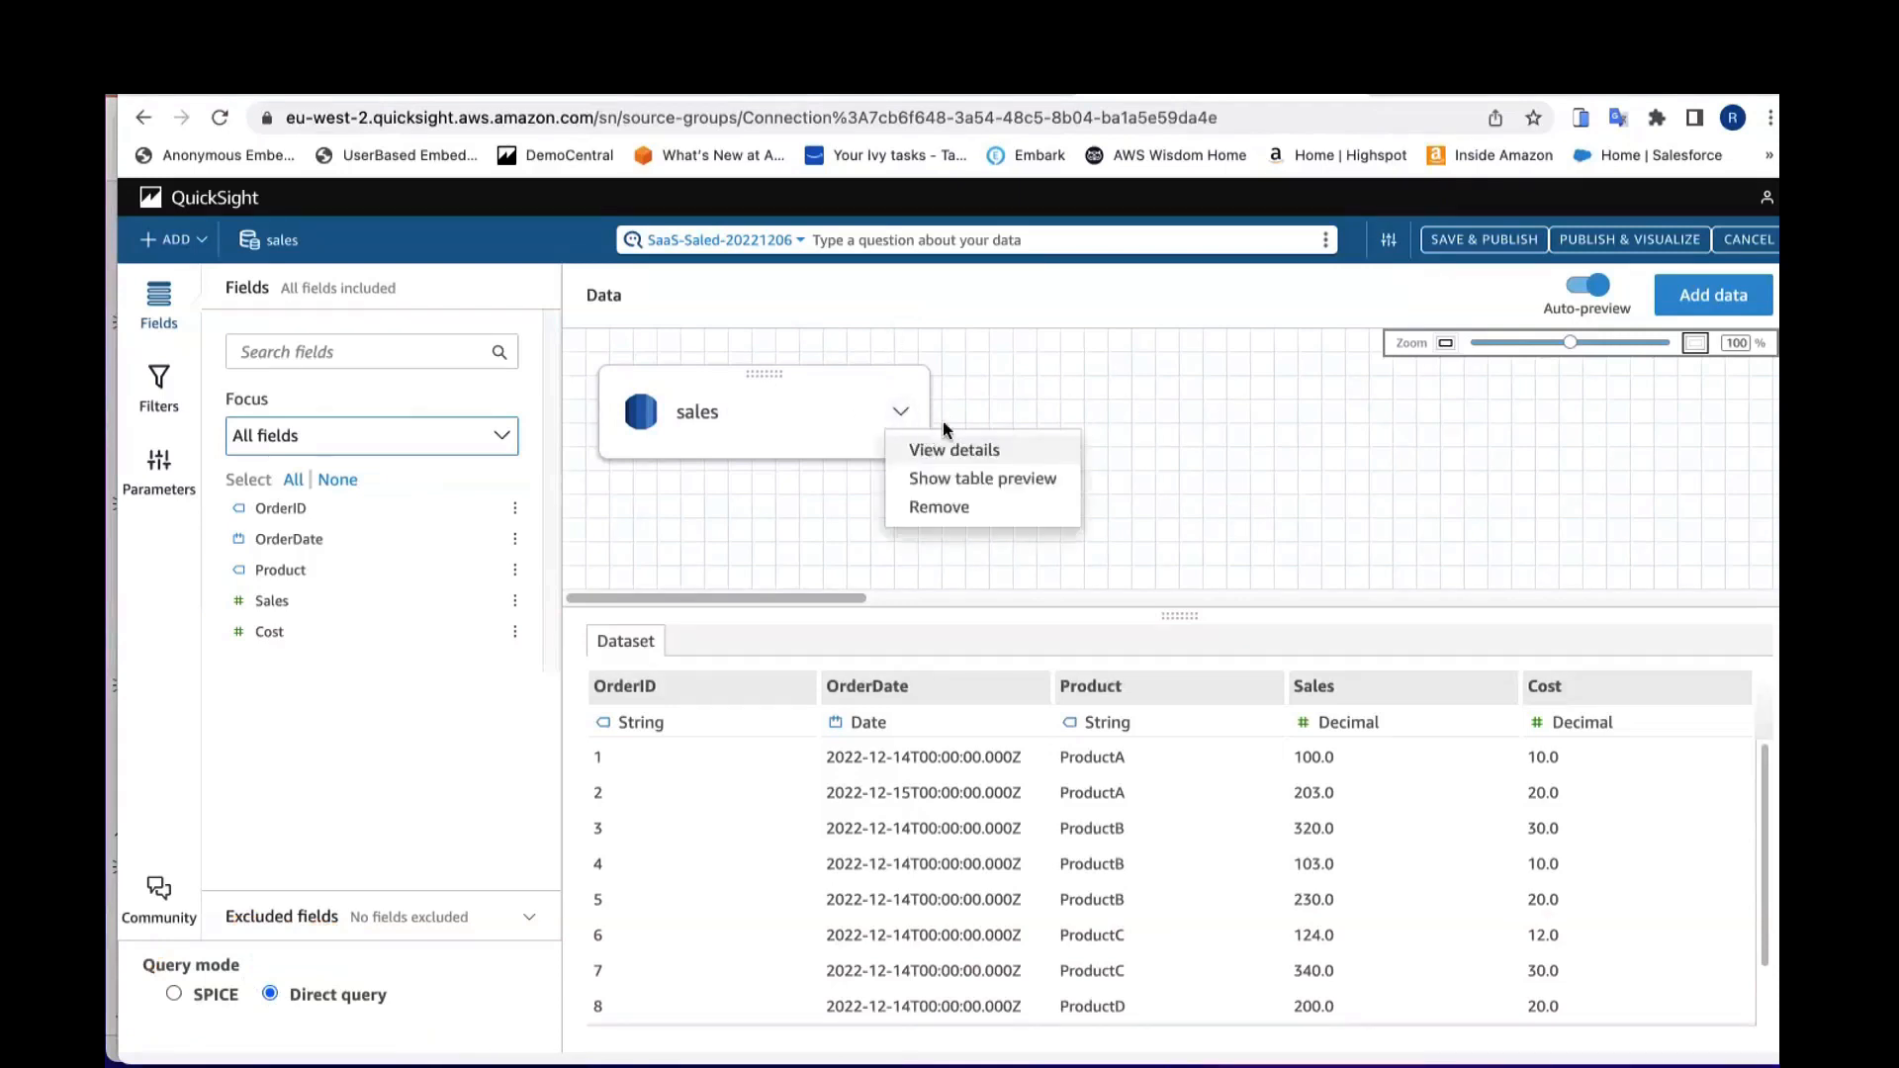
left_click(1007, 407)
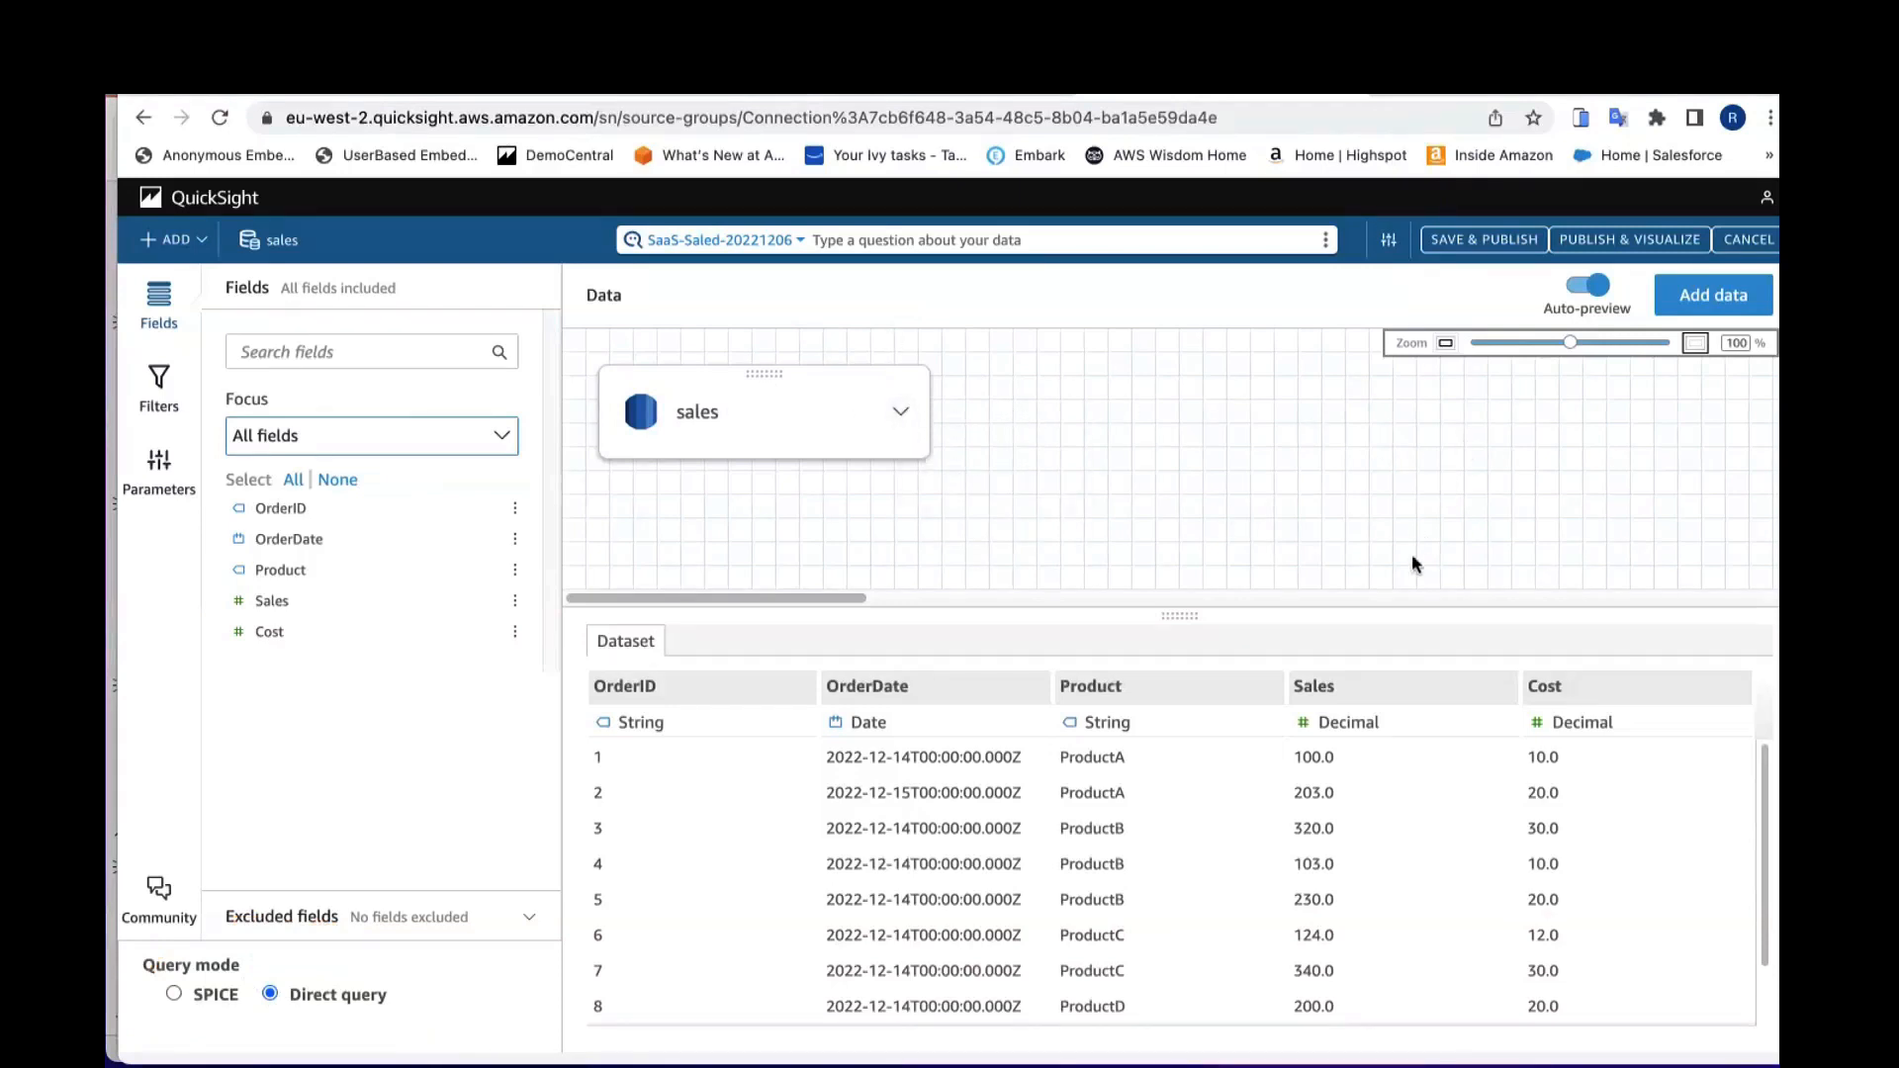
Step: Add the productDim table from the sql-london data source to the dataset
left_click(1709, 296)
left_click(1158, 327)
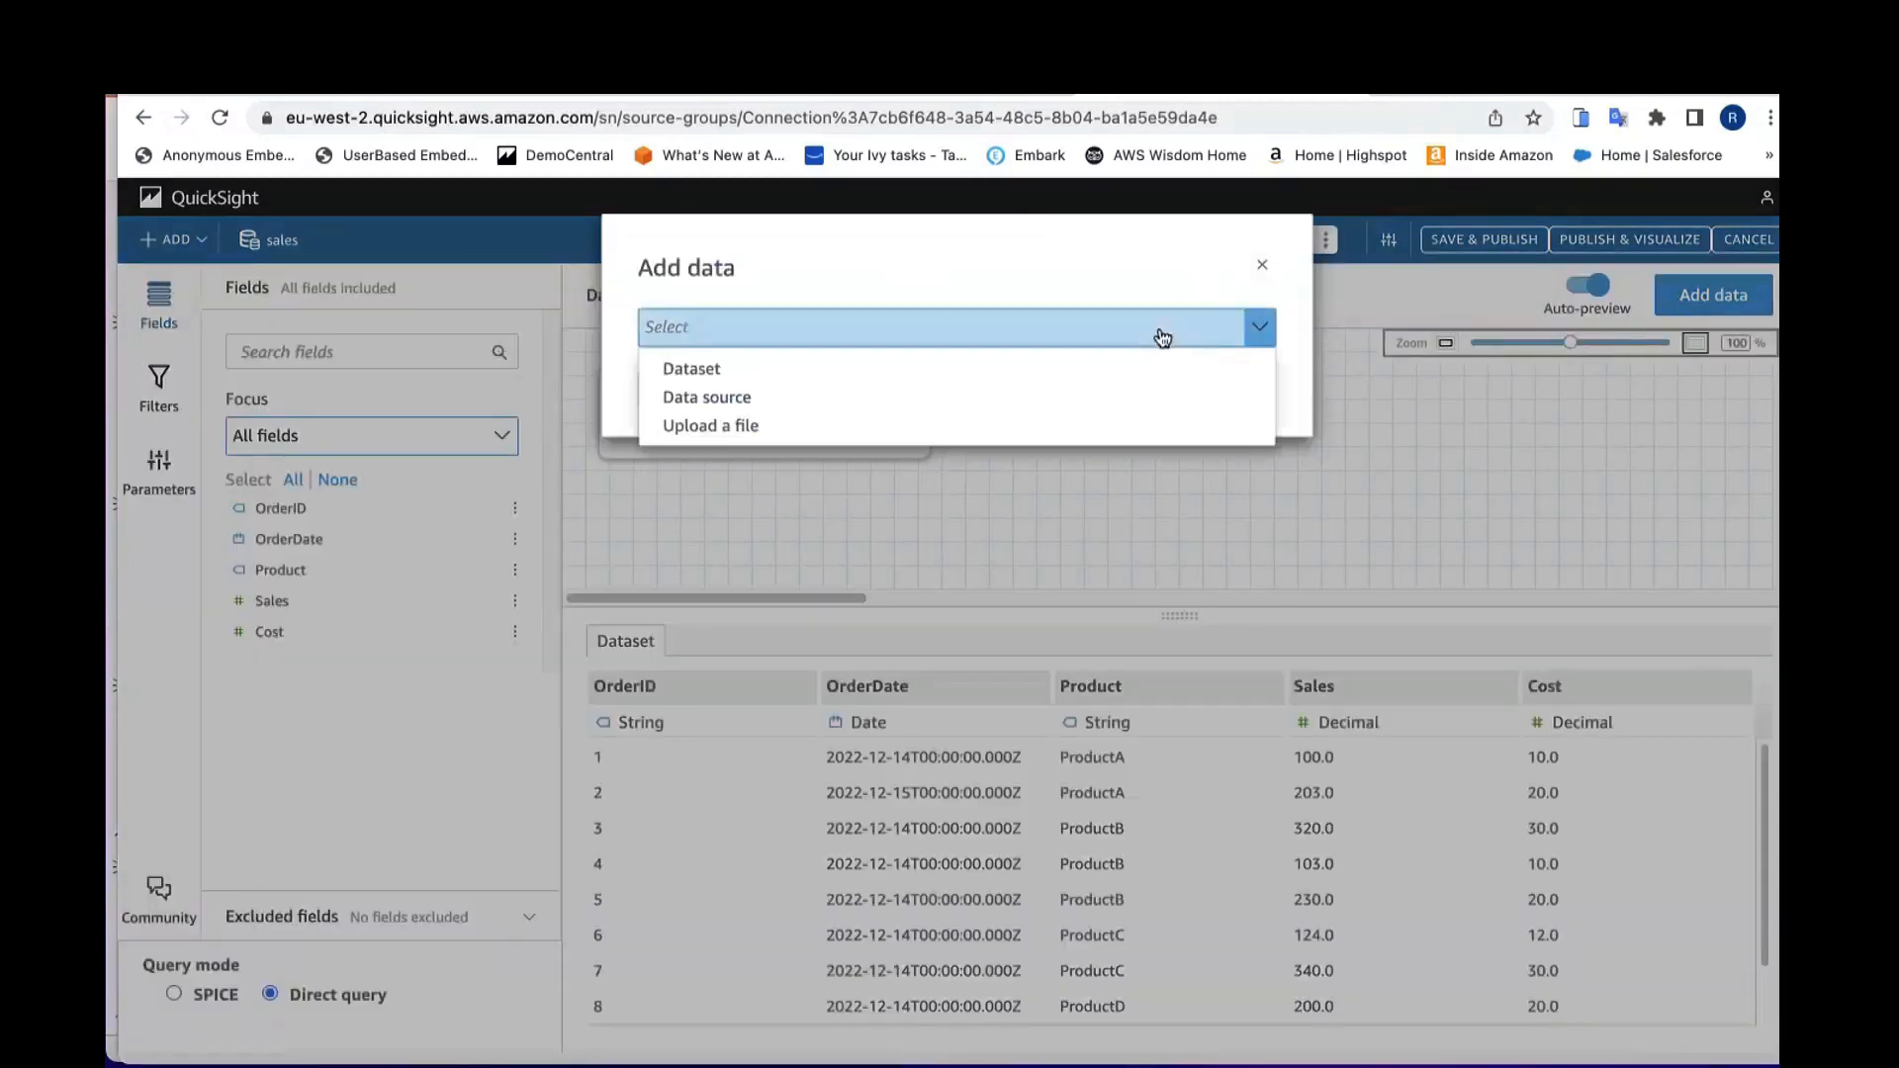
left_click(909, 397)
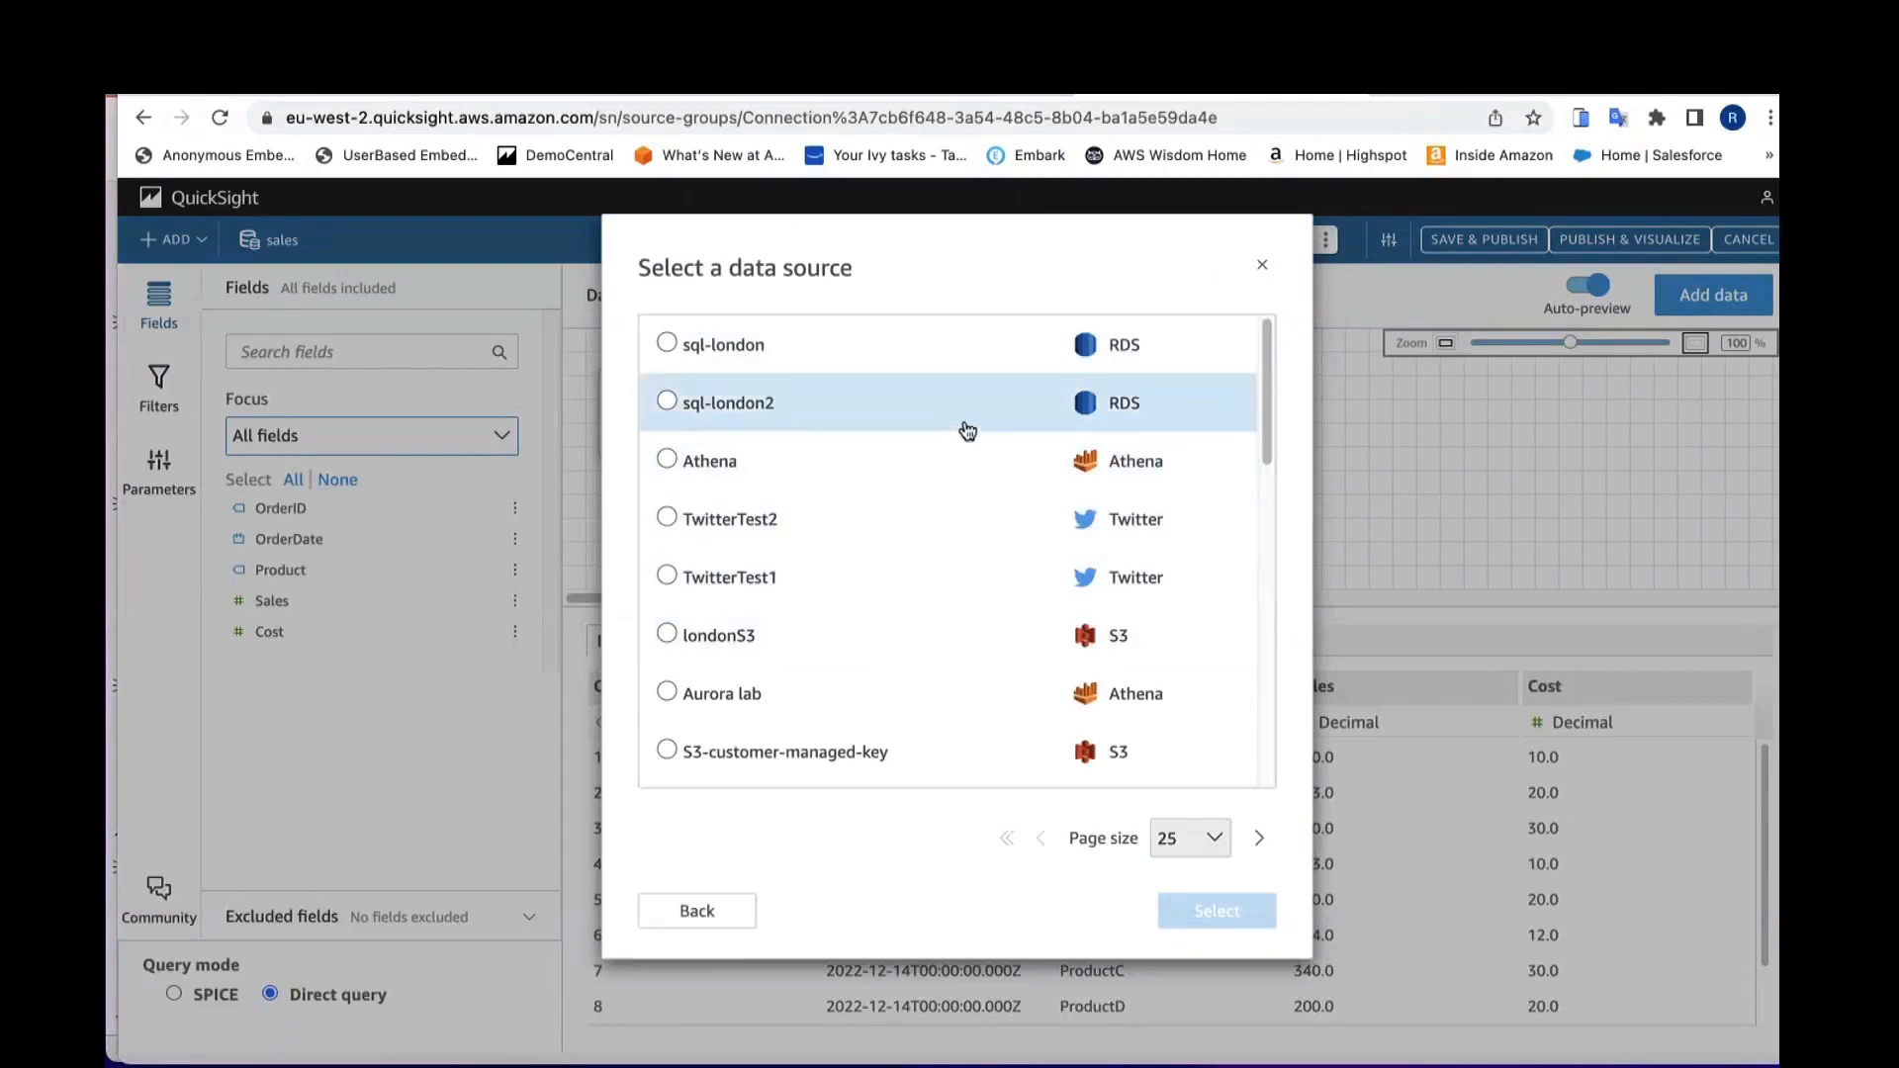
left_click(742, 356)
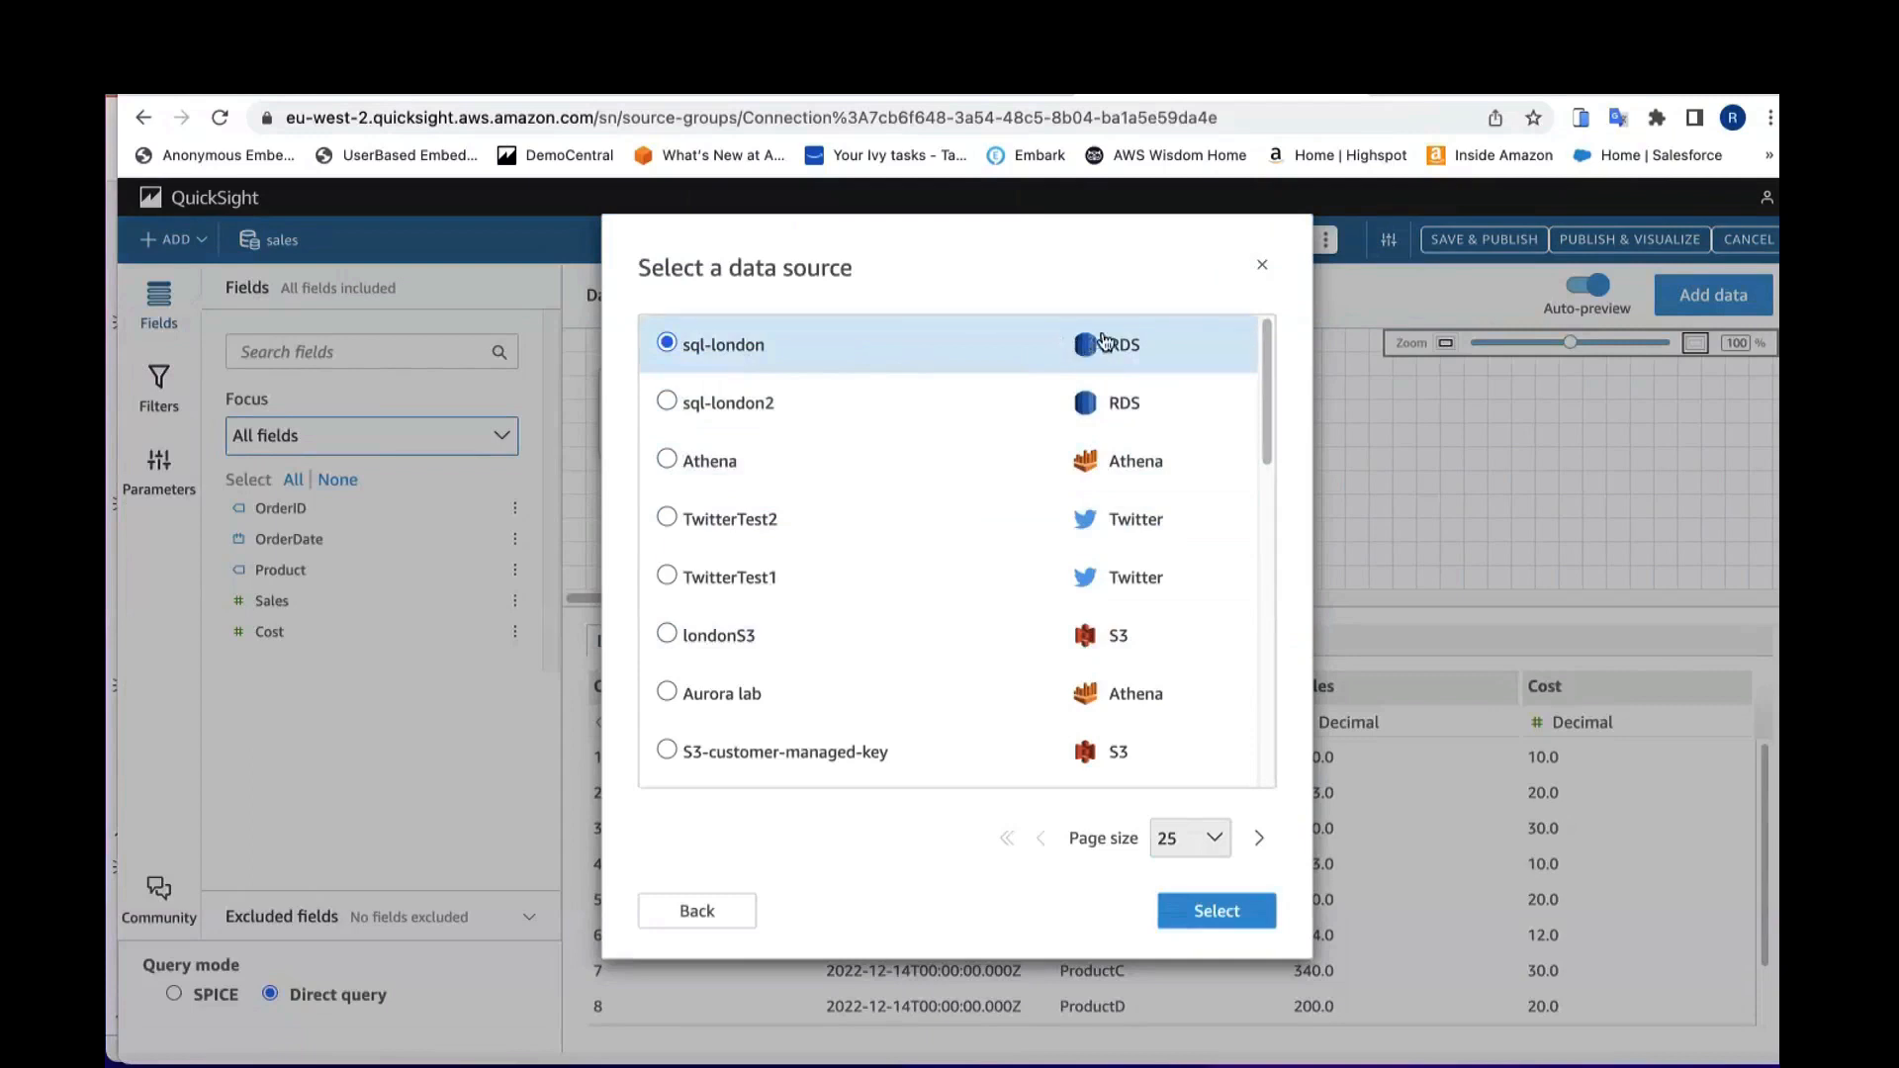
left_click(1215, 914)
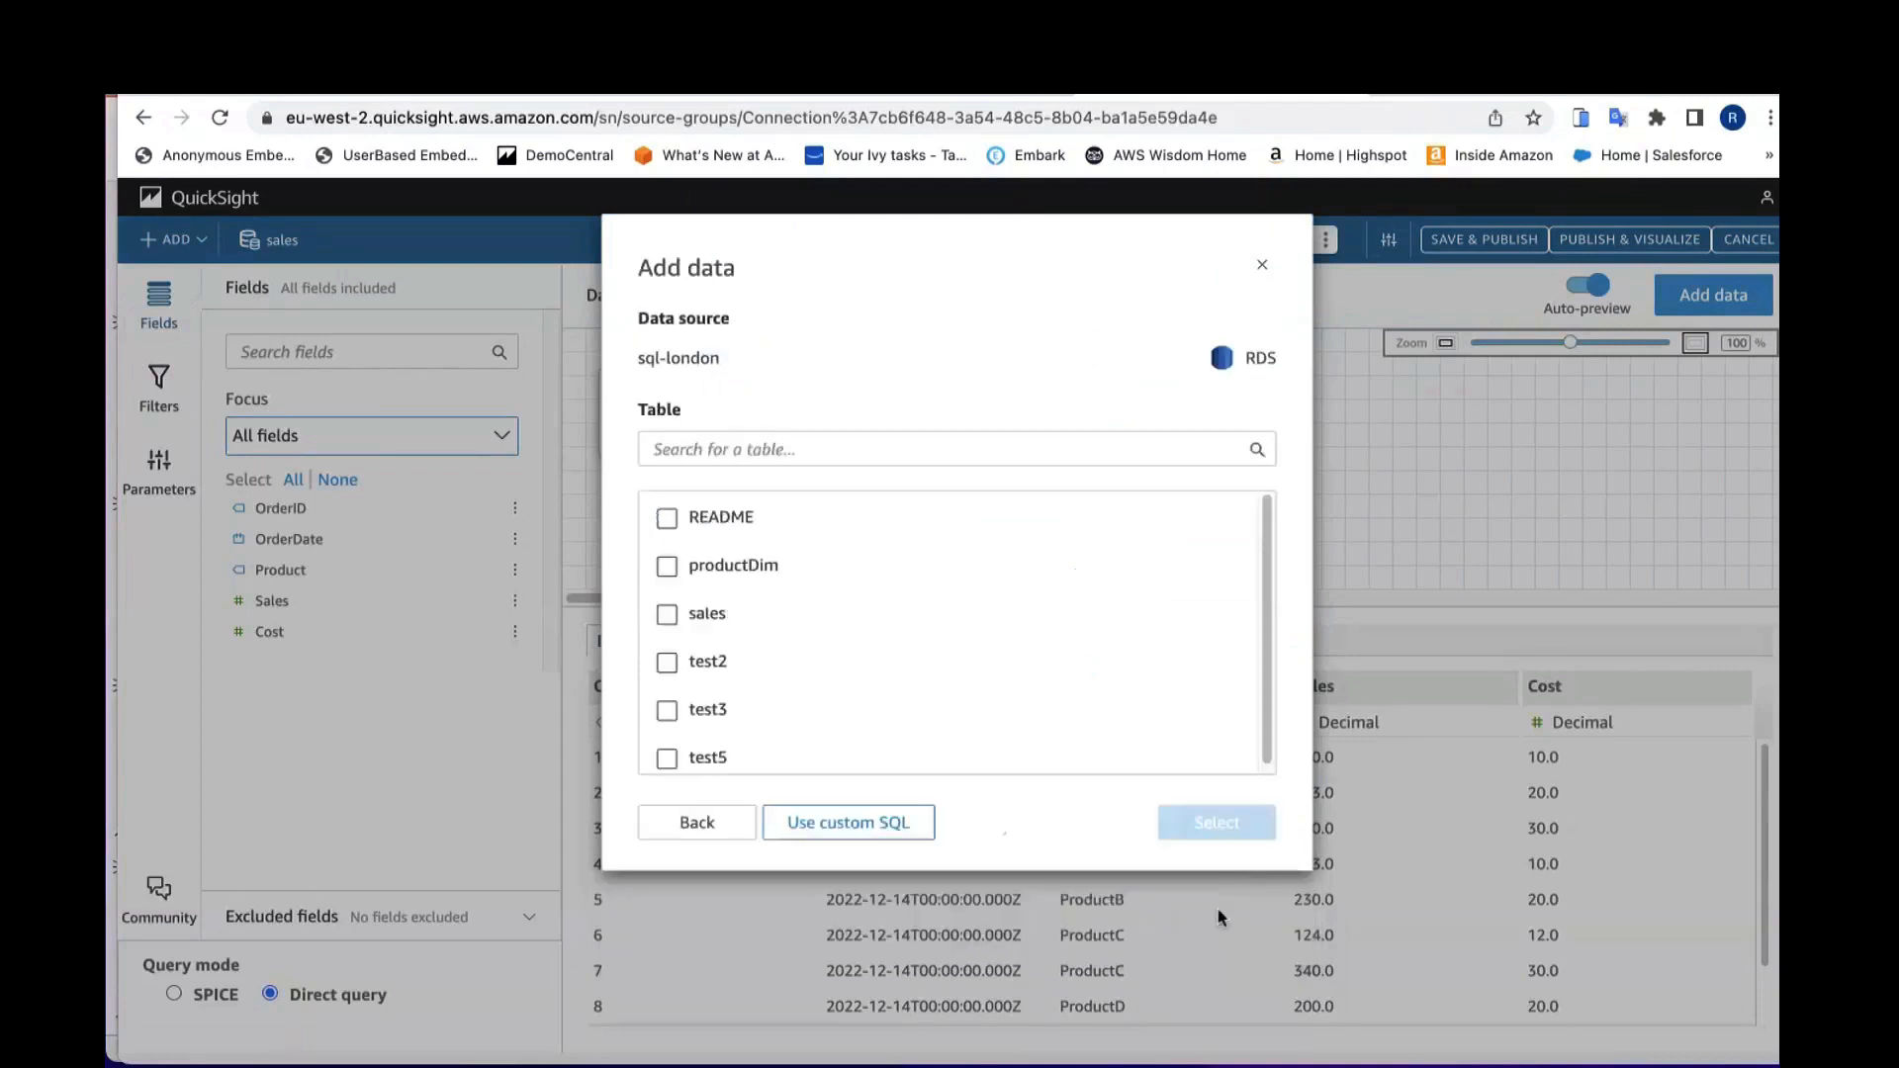
left_click(732, 556)
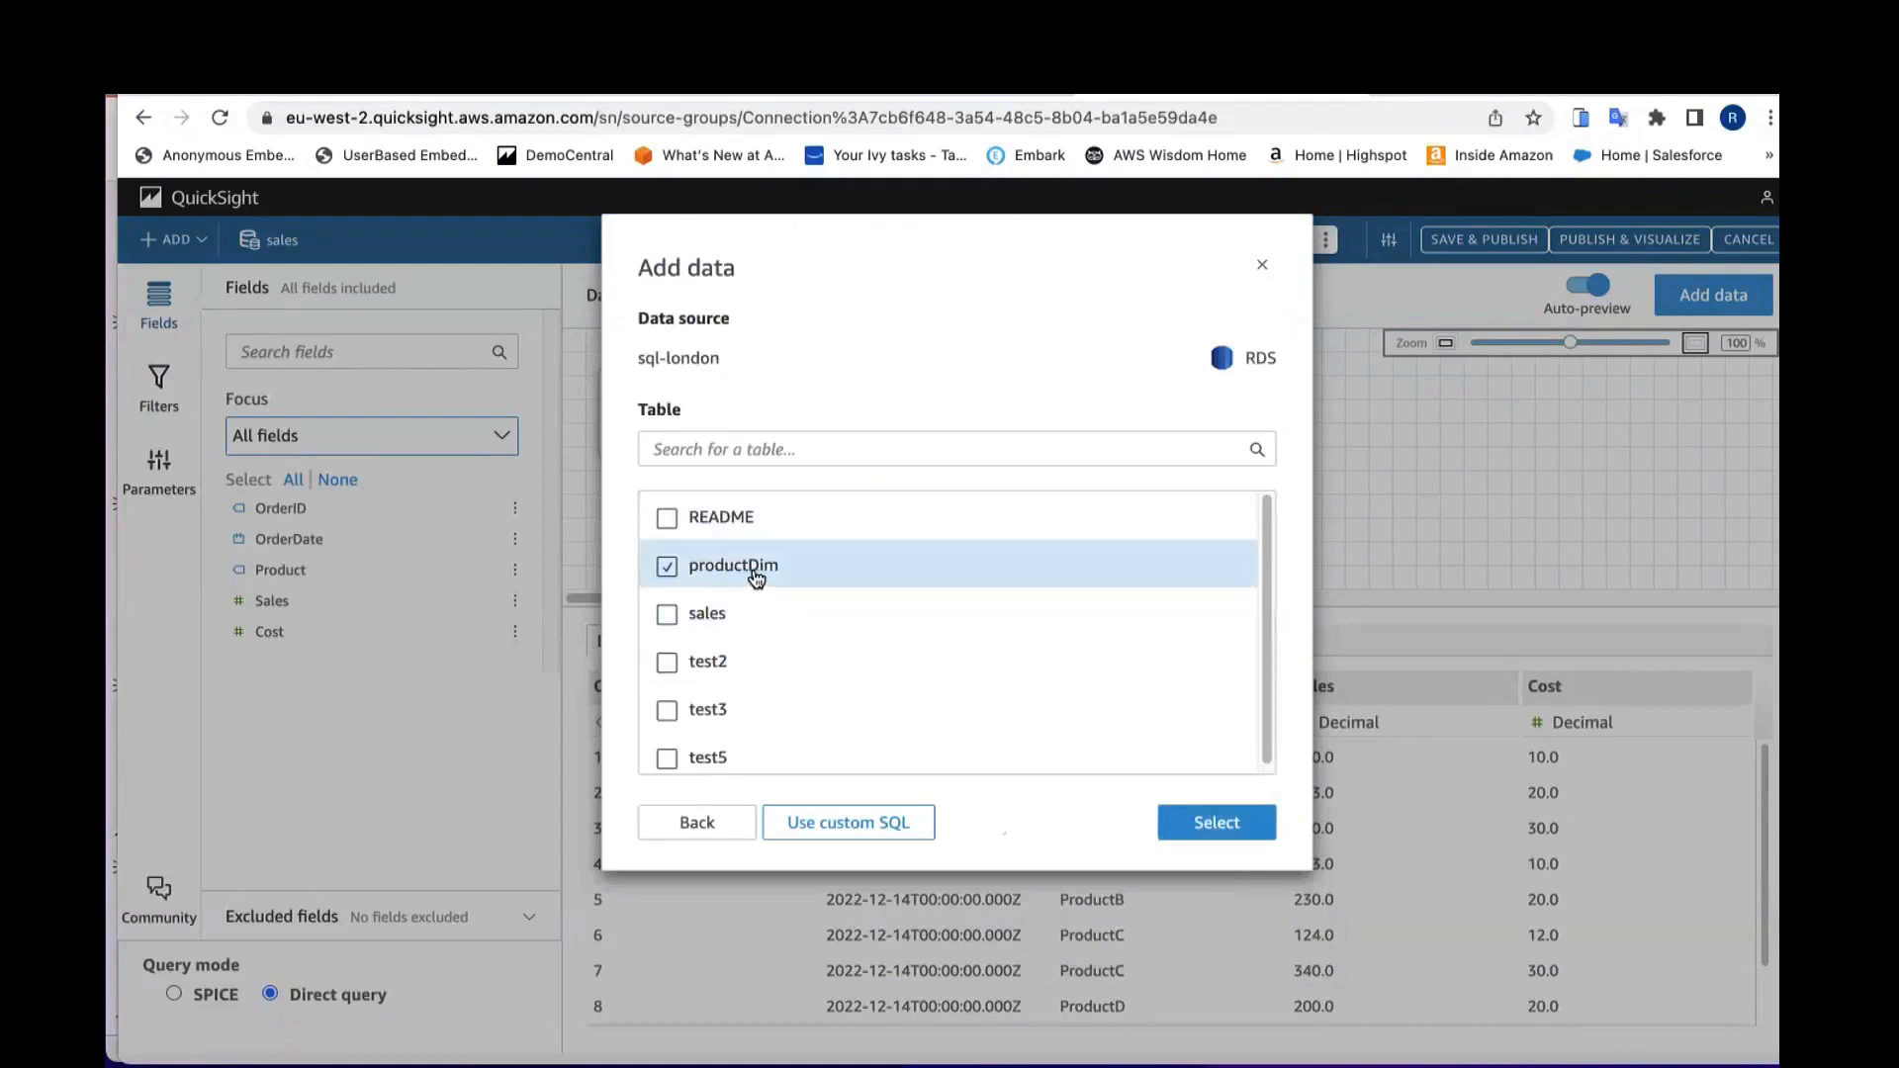
left_click(1227, 824)
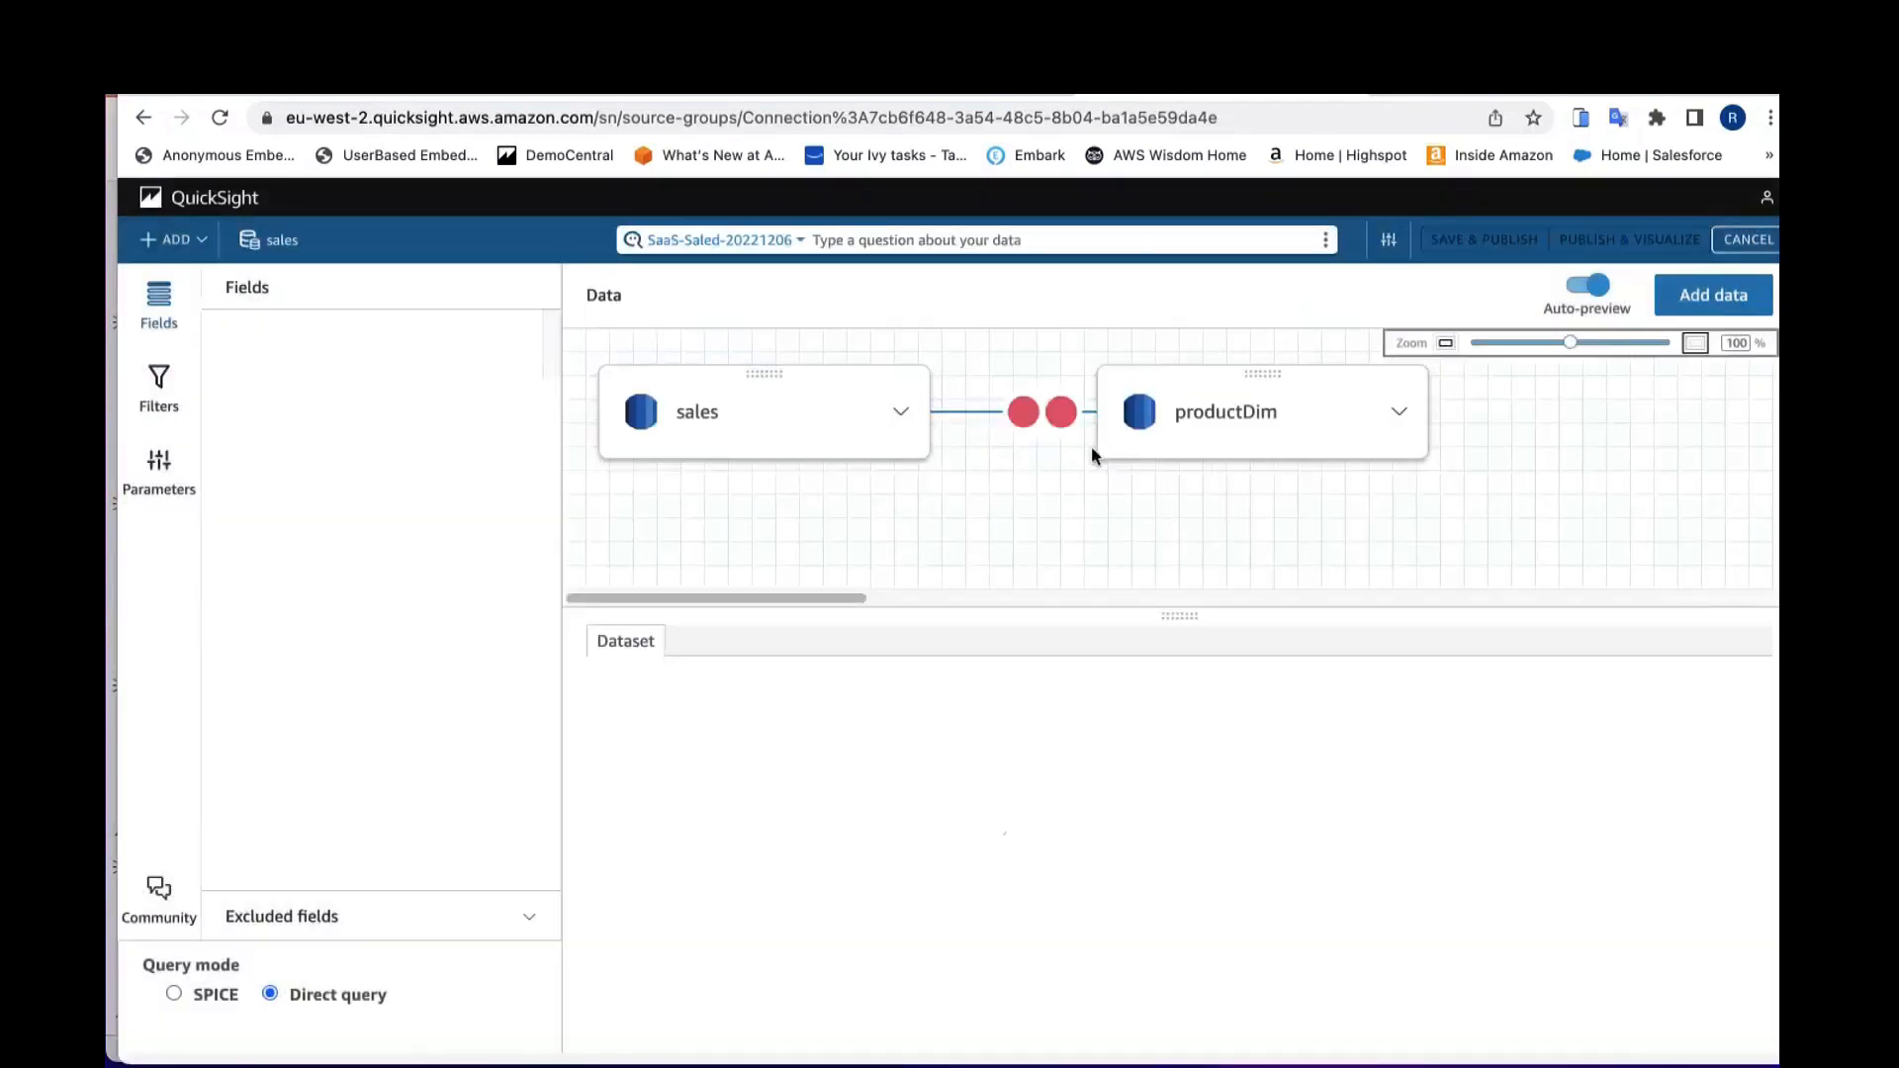
Step: Join sales to productDim on sales Product equal to productDim product, apply the join, and save and publish the dataset
left_click(1061, 413)
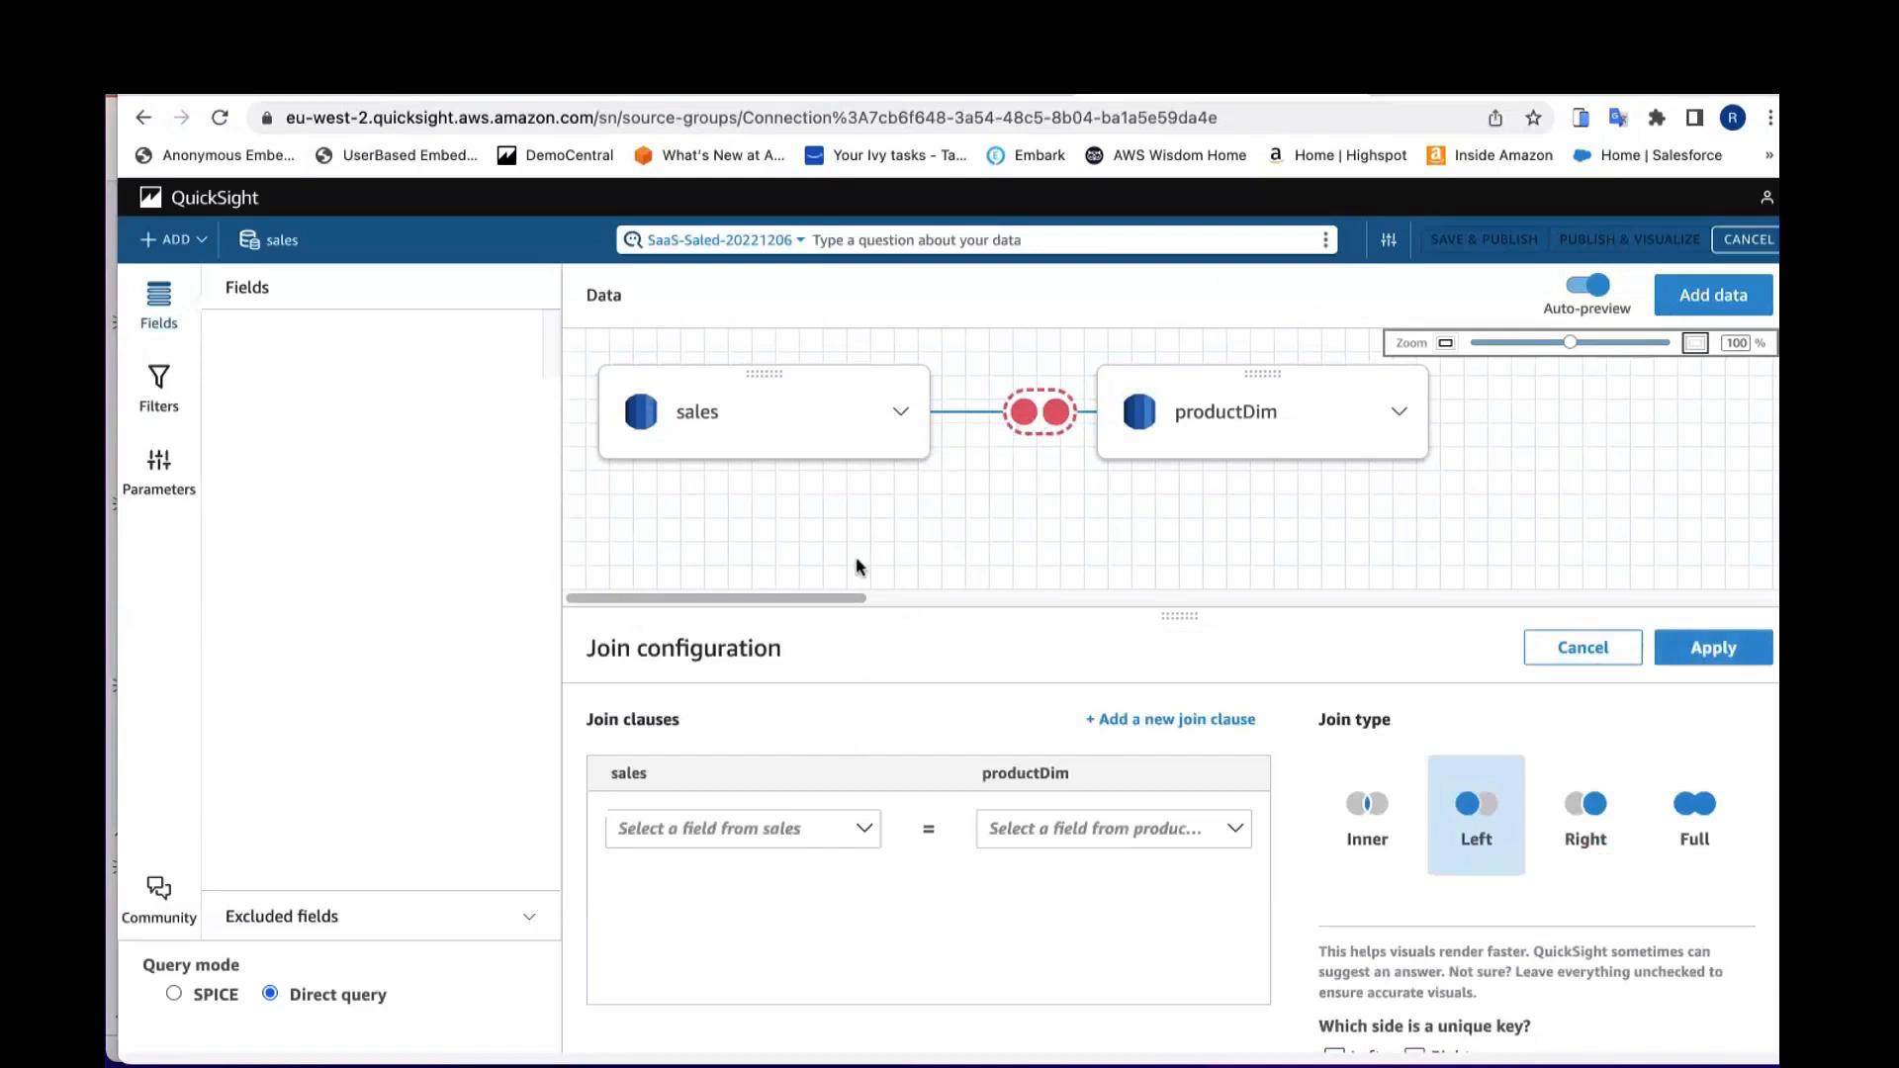
left_click(783, 834)
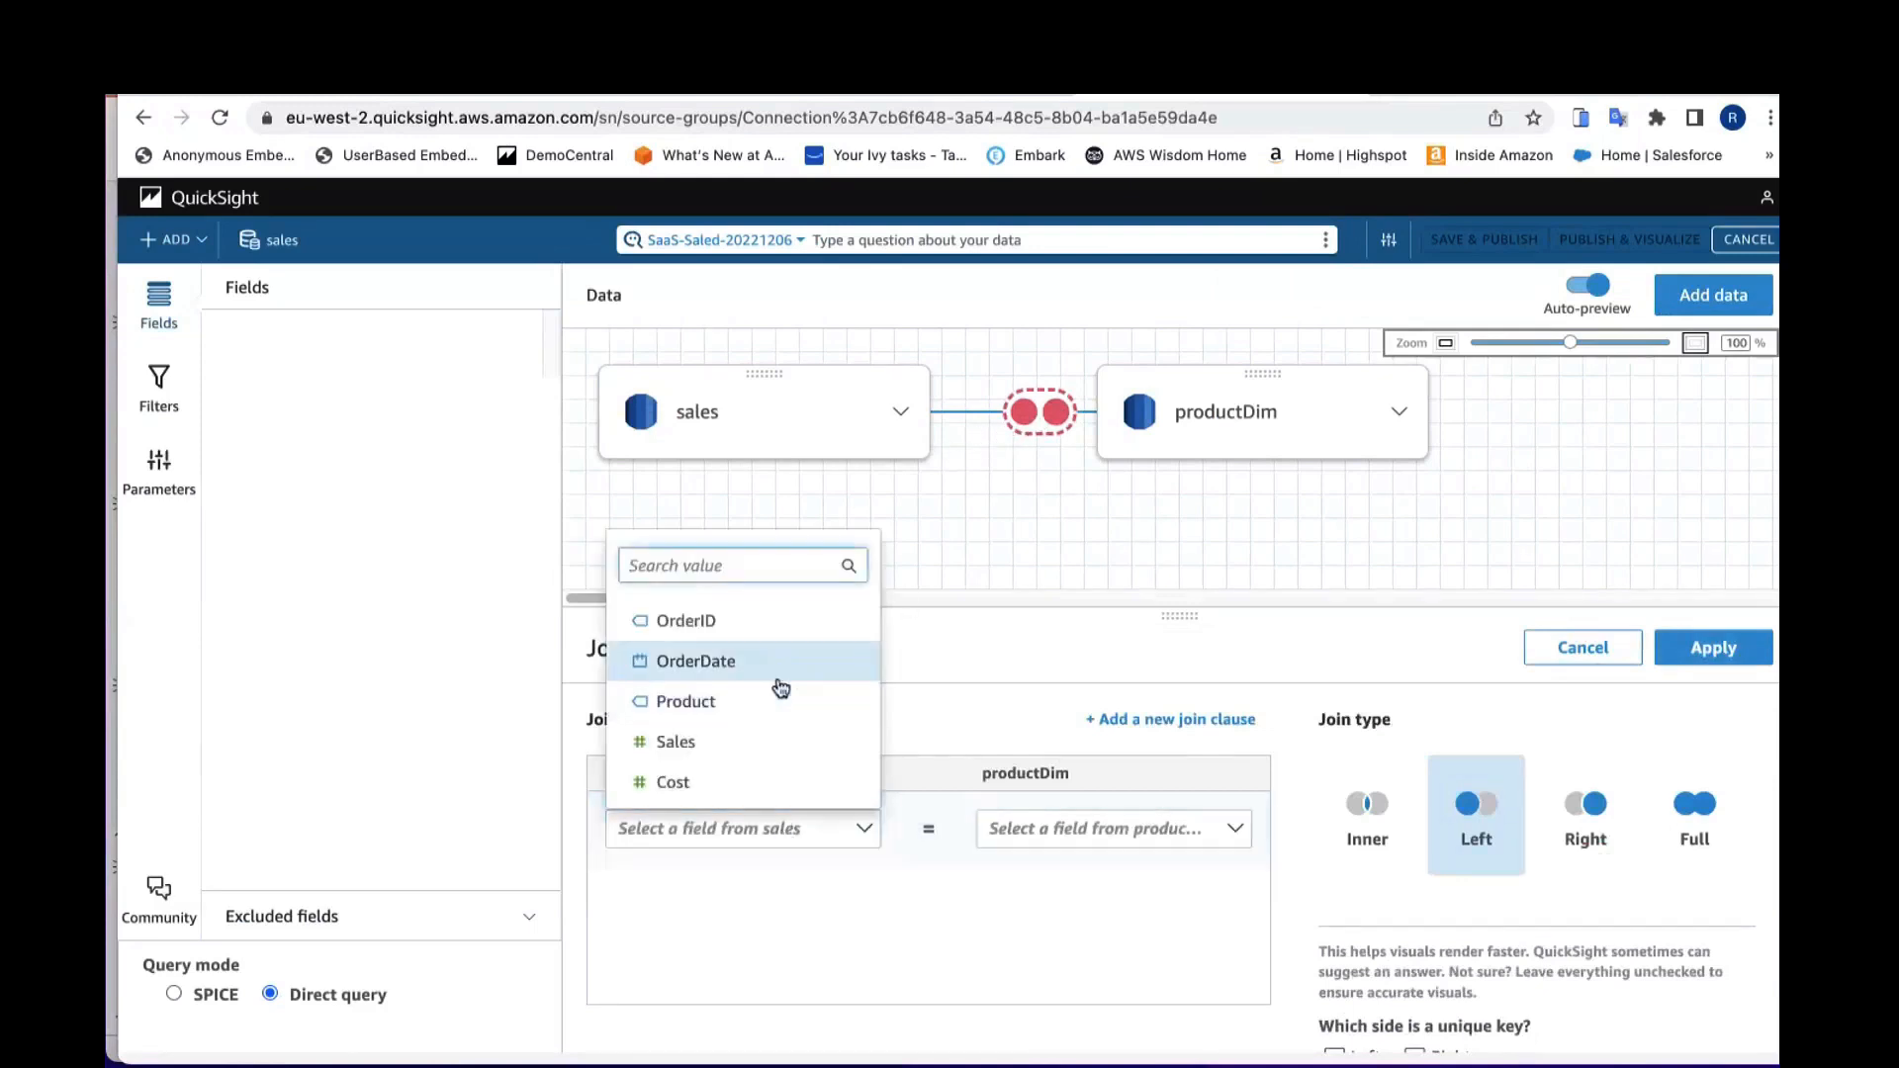
left_click(754, 702)
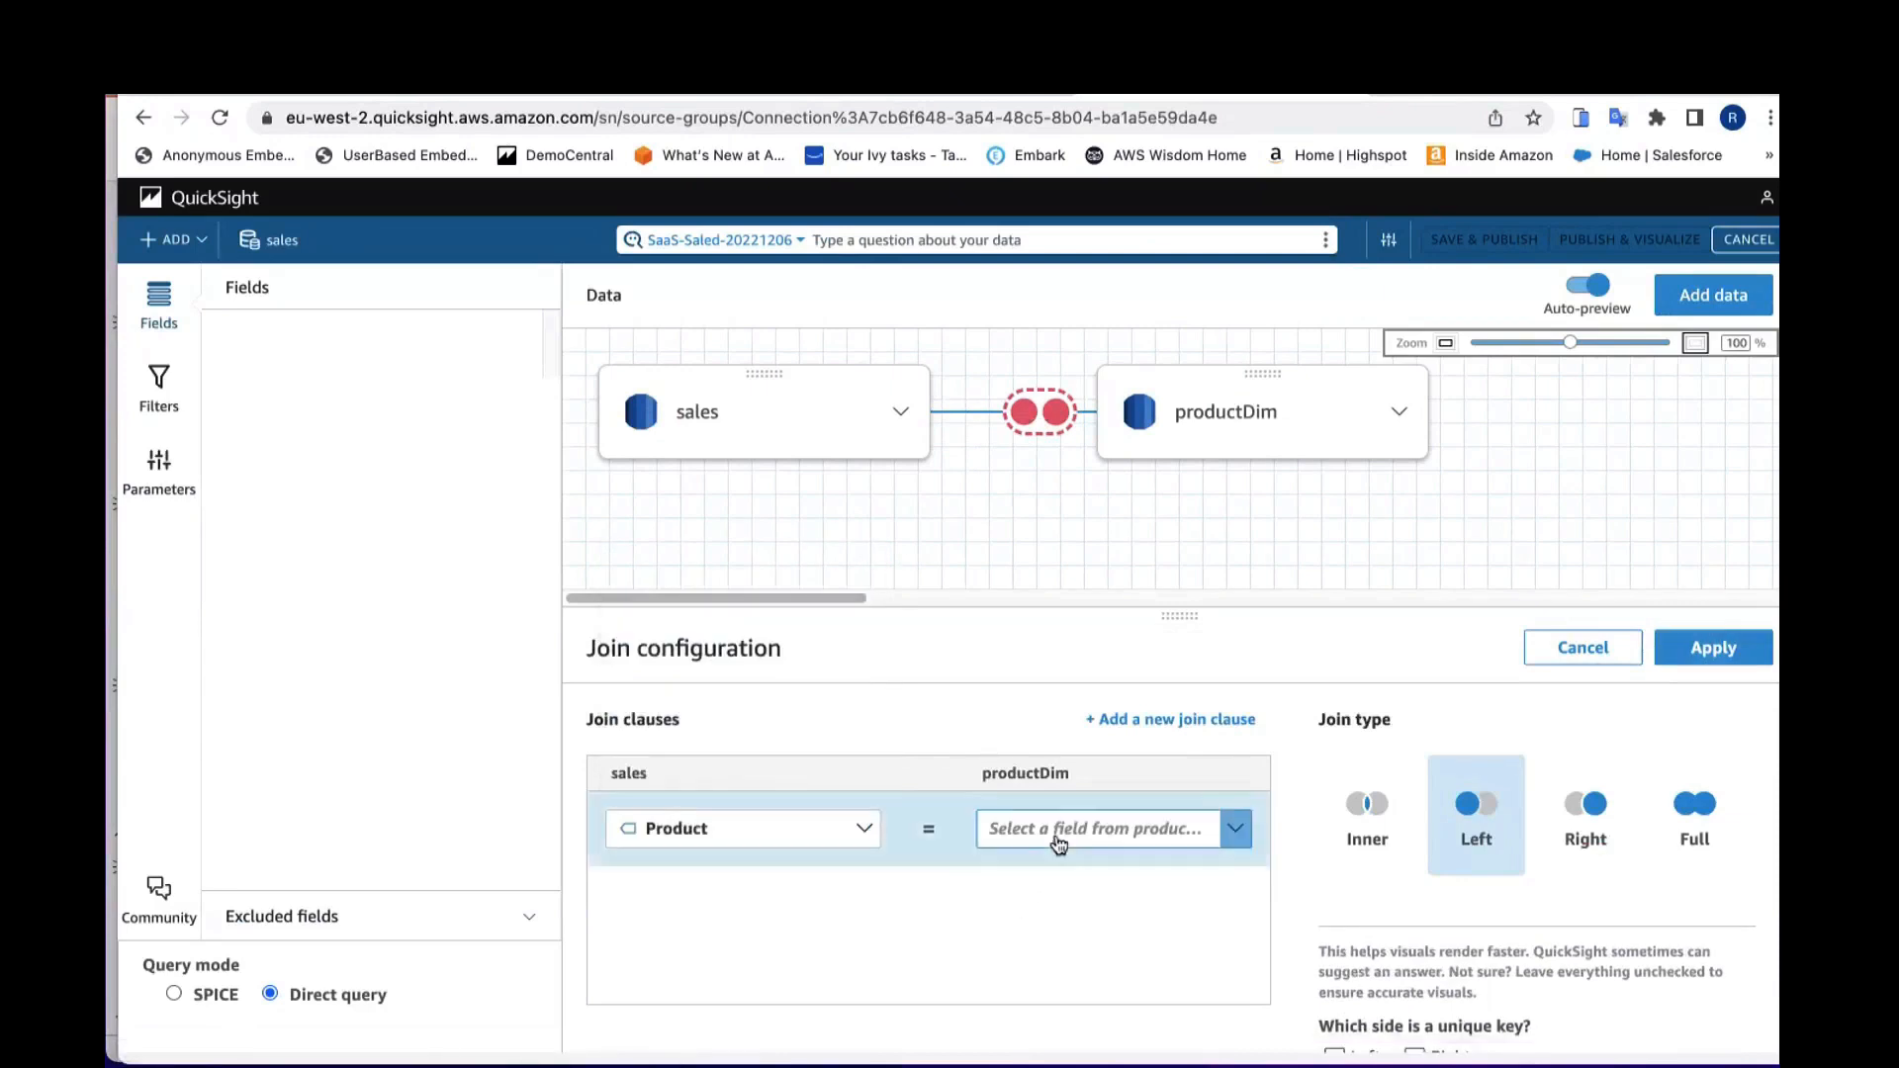
left_click(1231, 828)
left_click(1030, 939)
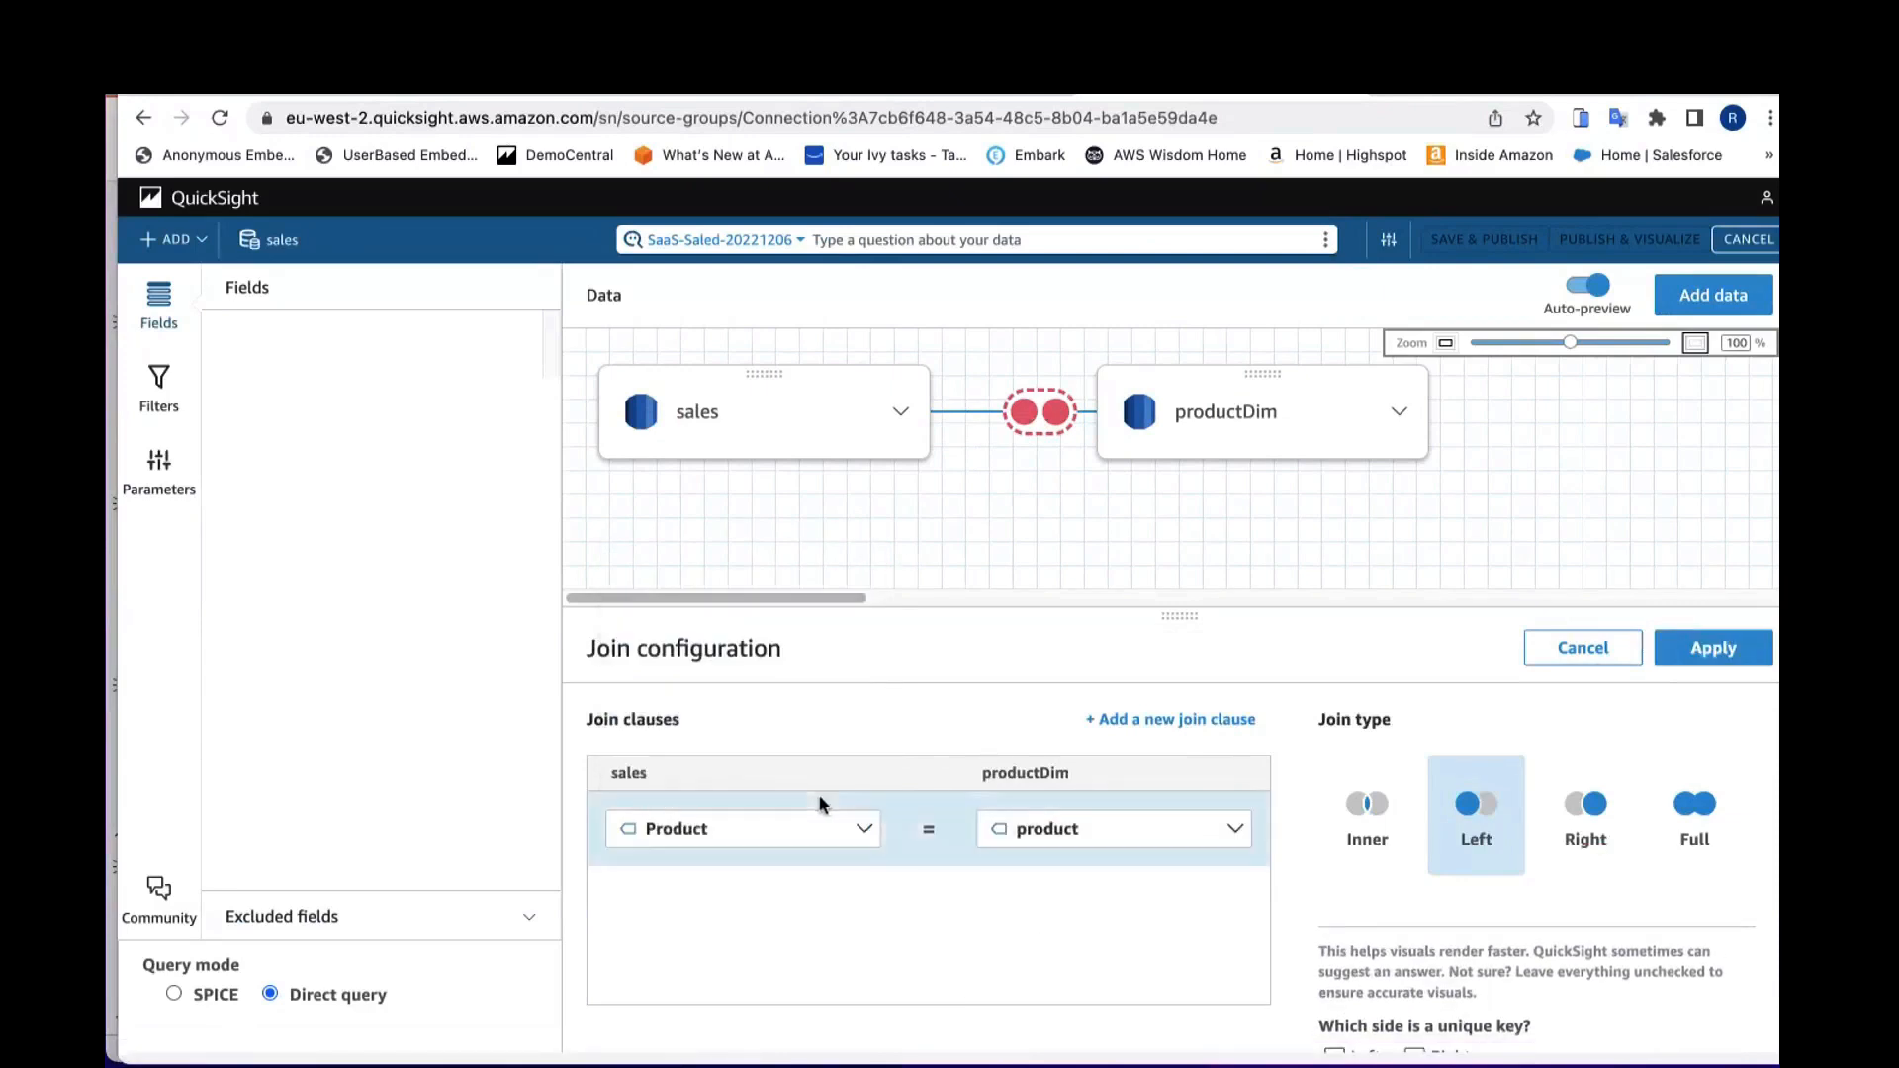
left_click(1147, 722)
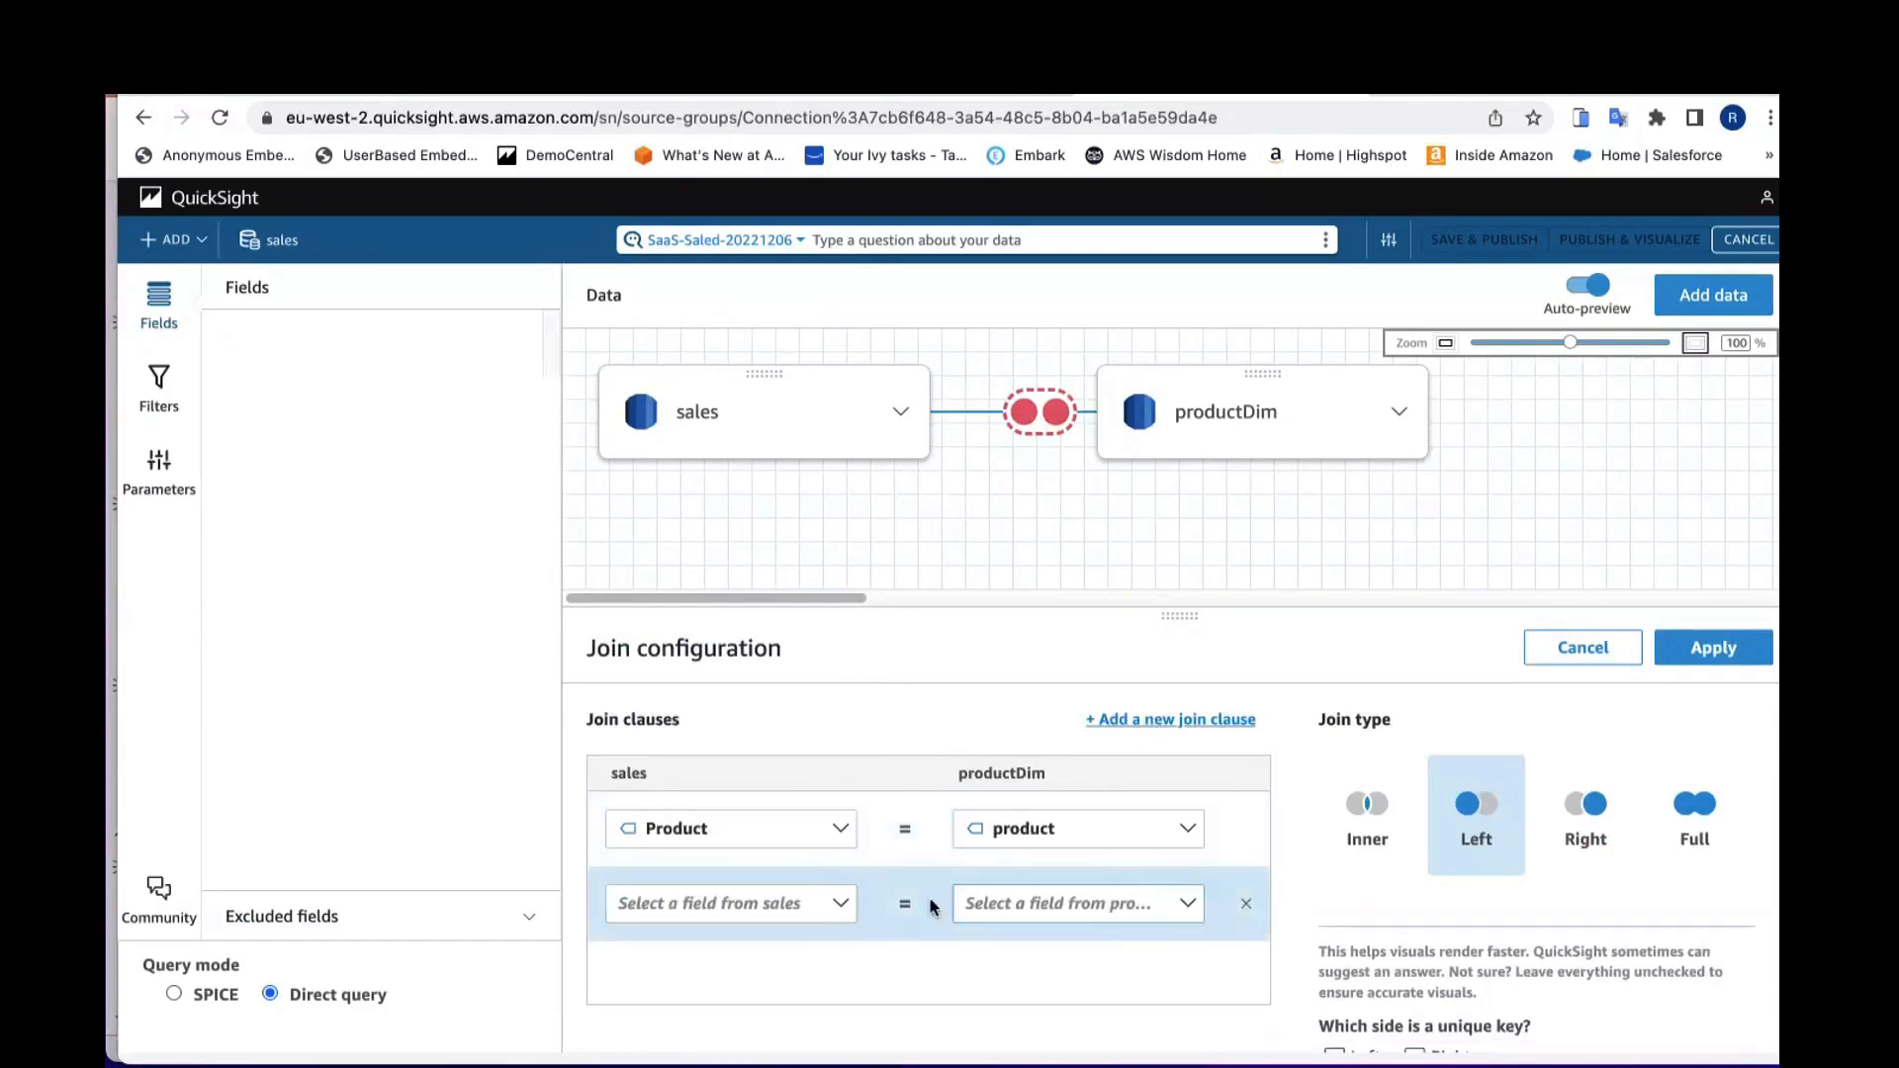
left_click(1245, 908)
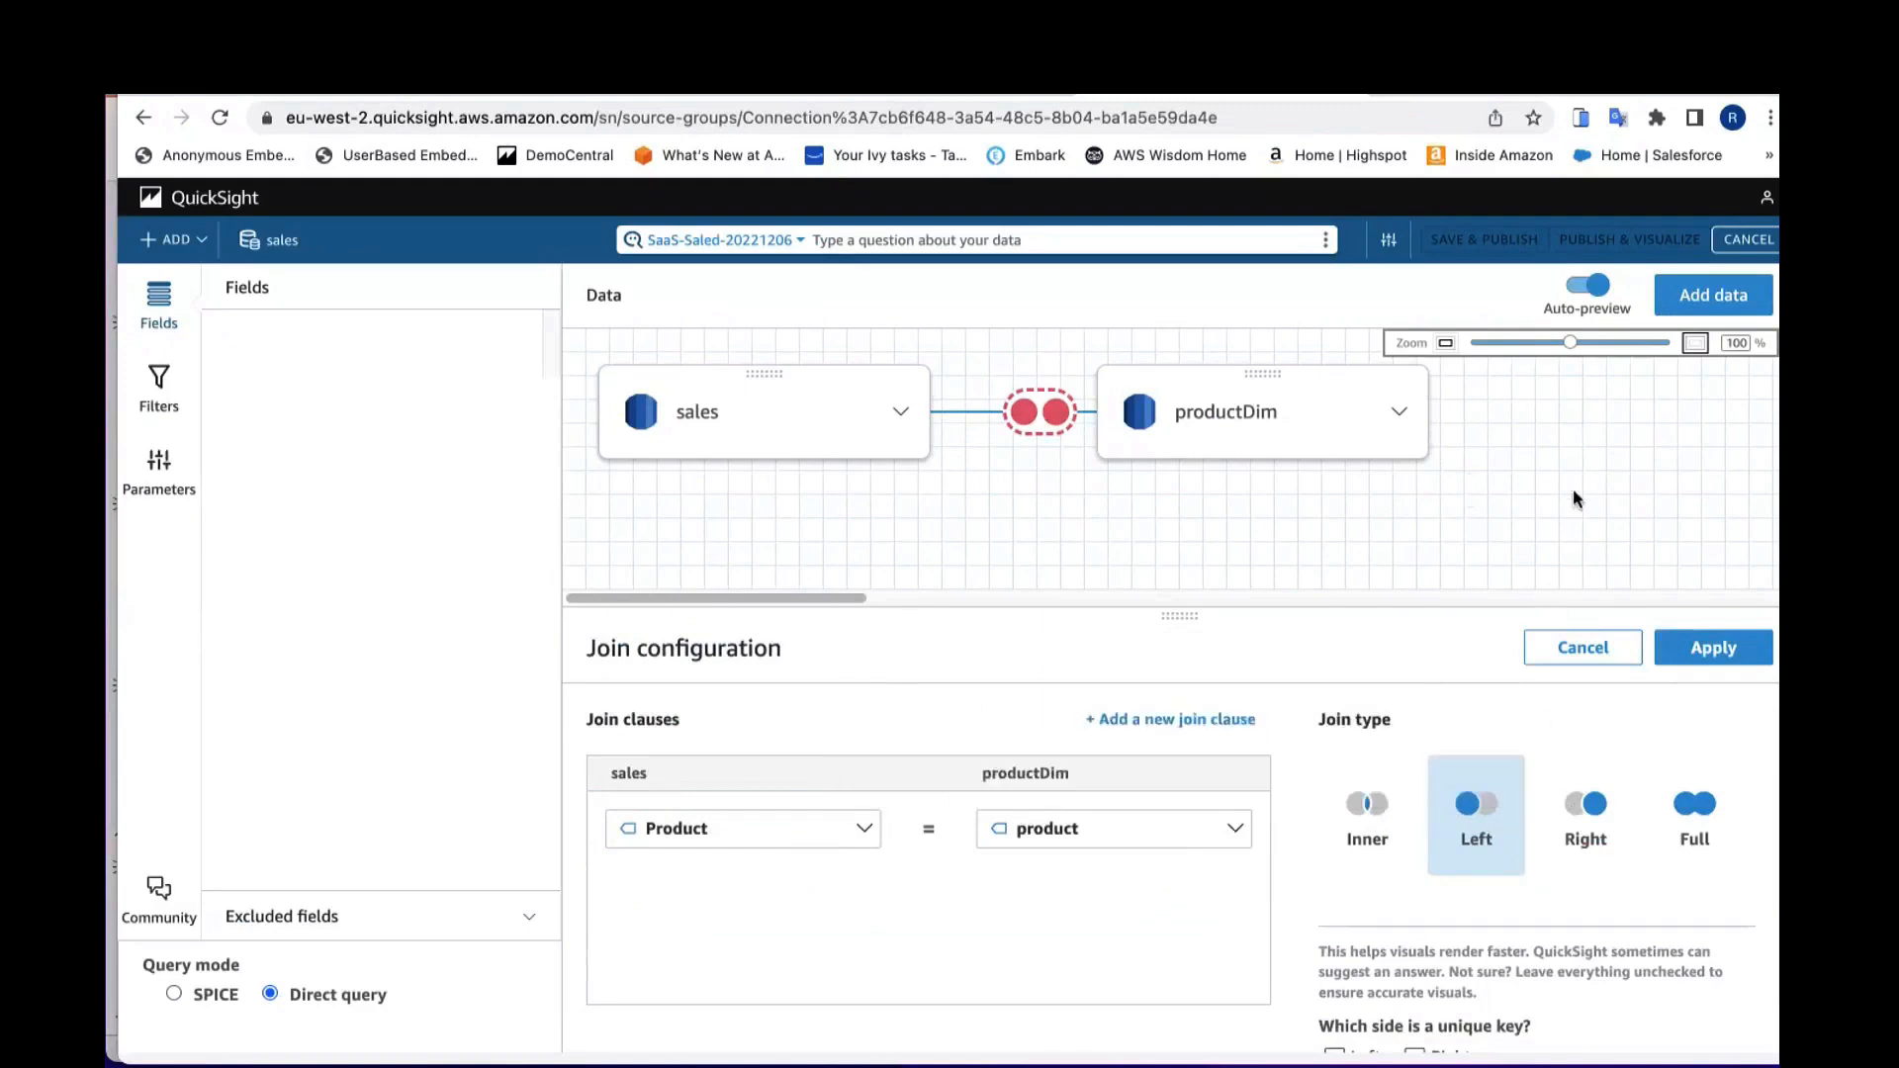
left_click(1699, 655)
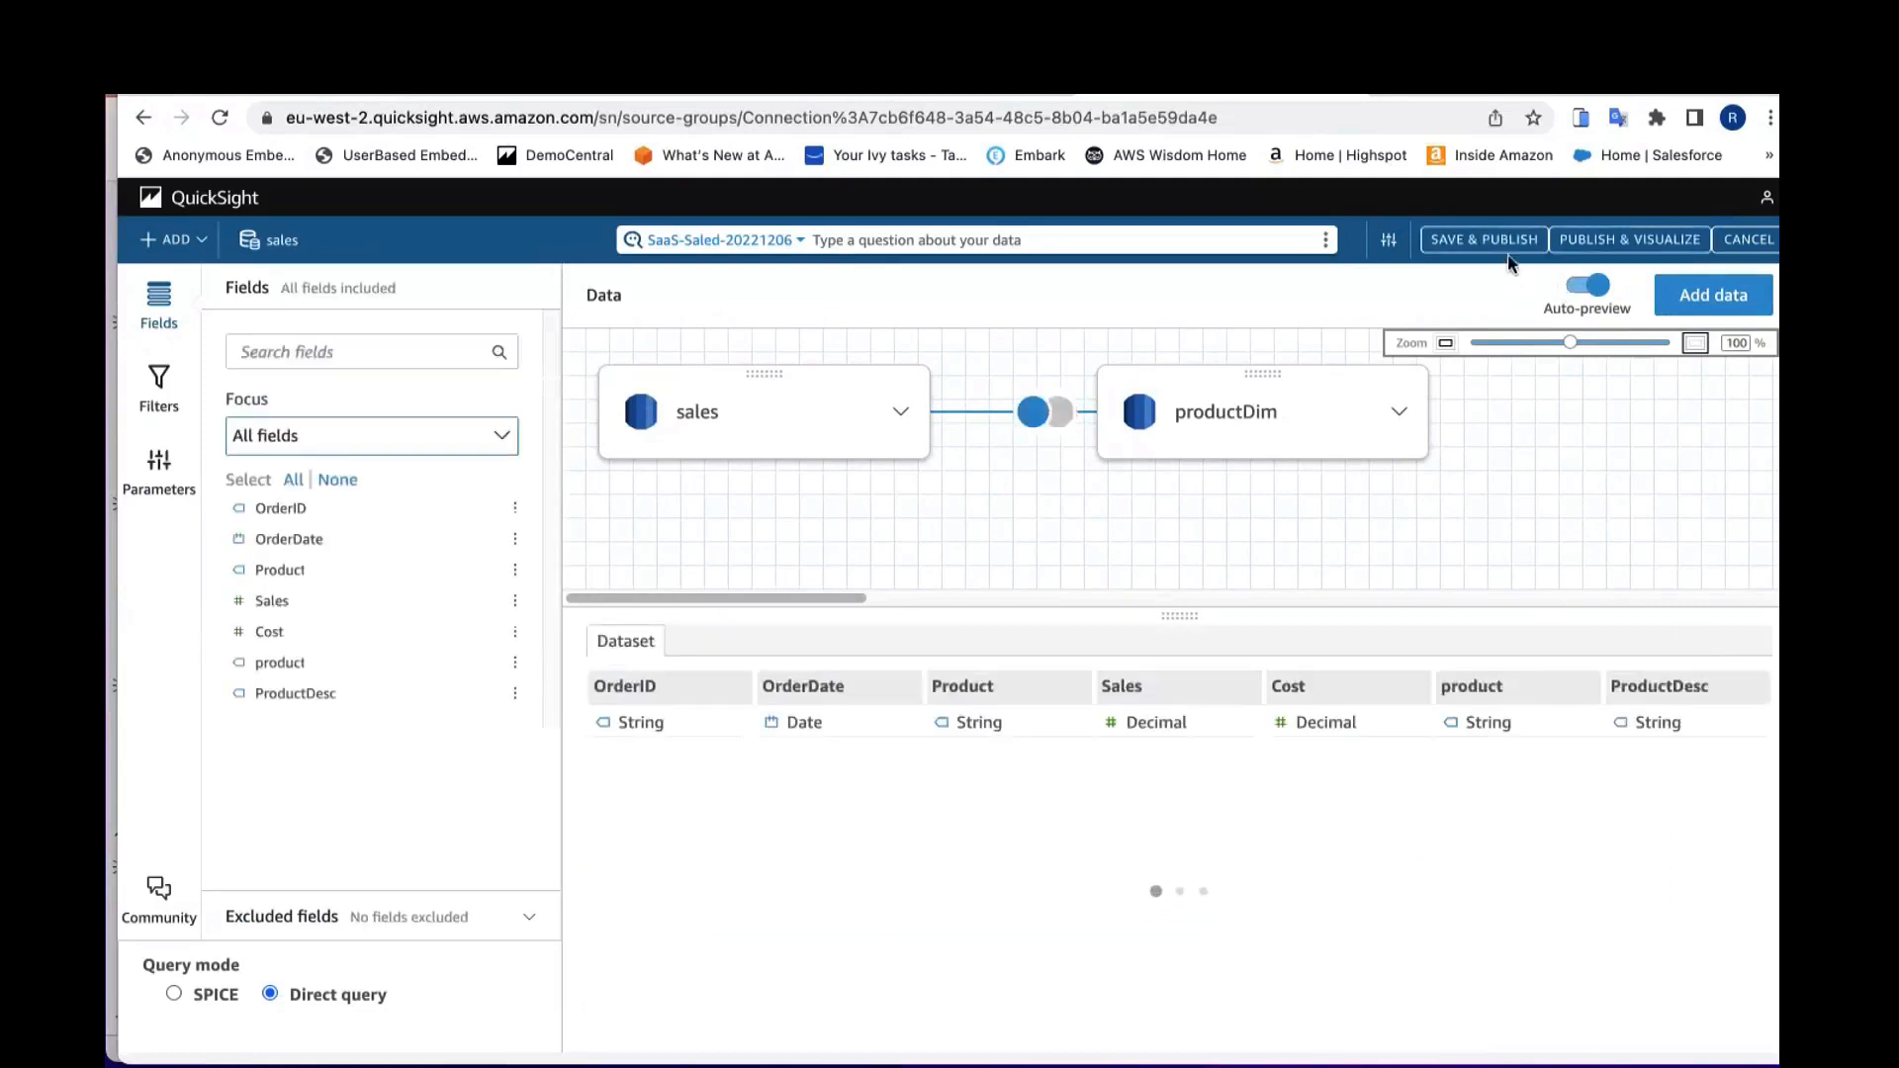
left_click(1500, 242)
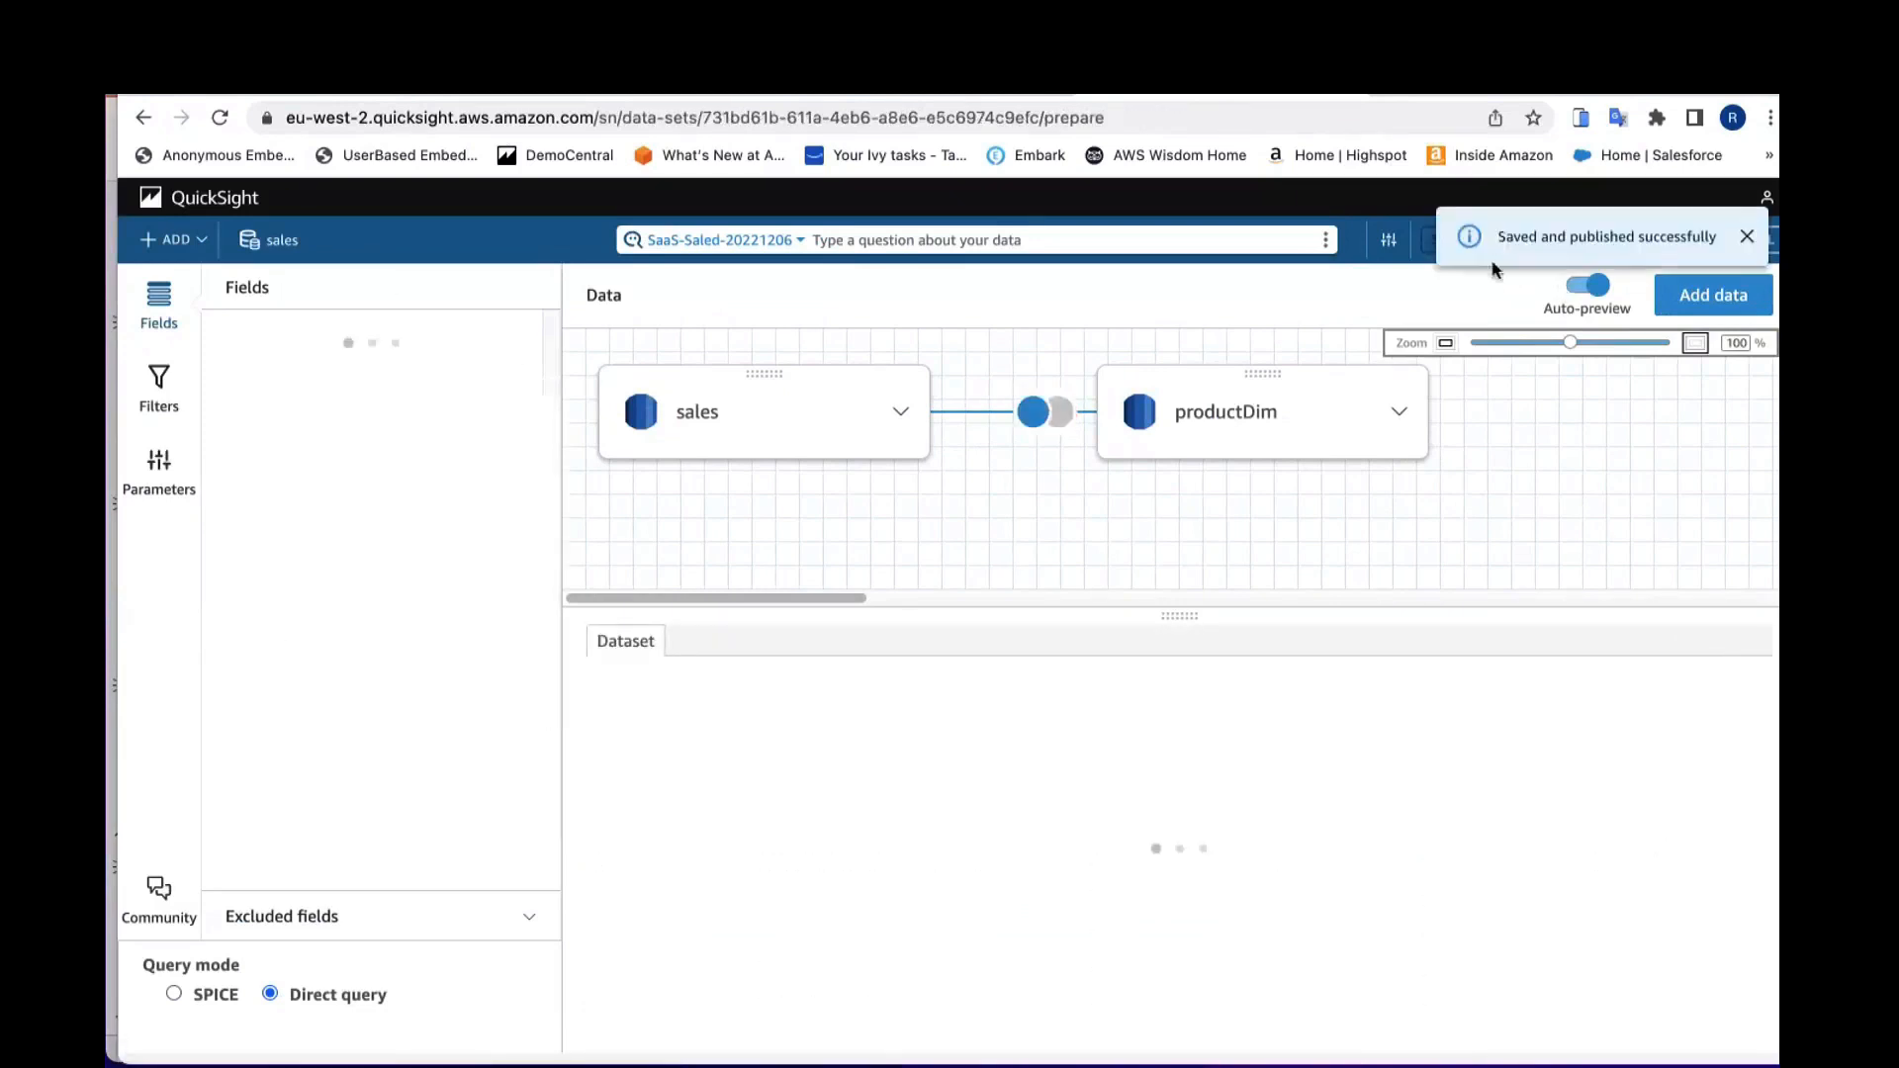
left_click(1747, 237)
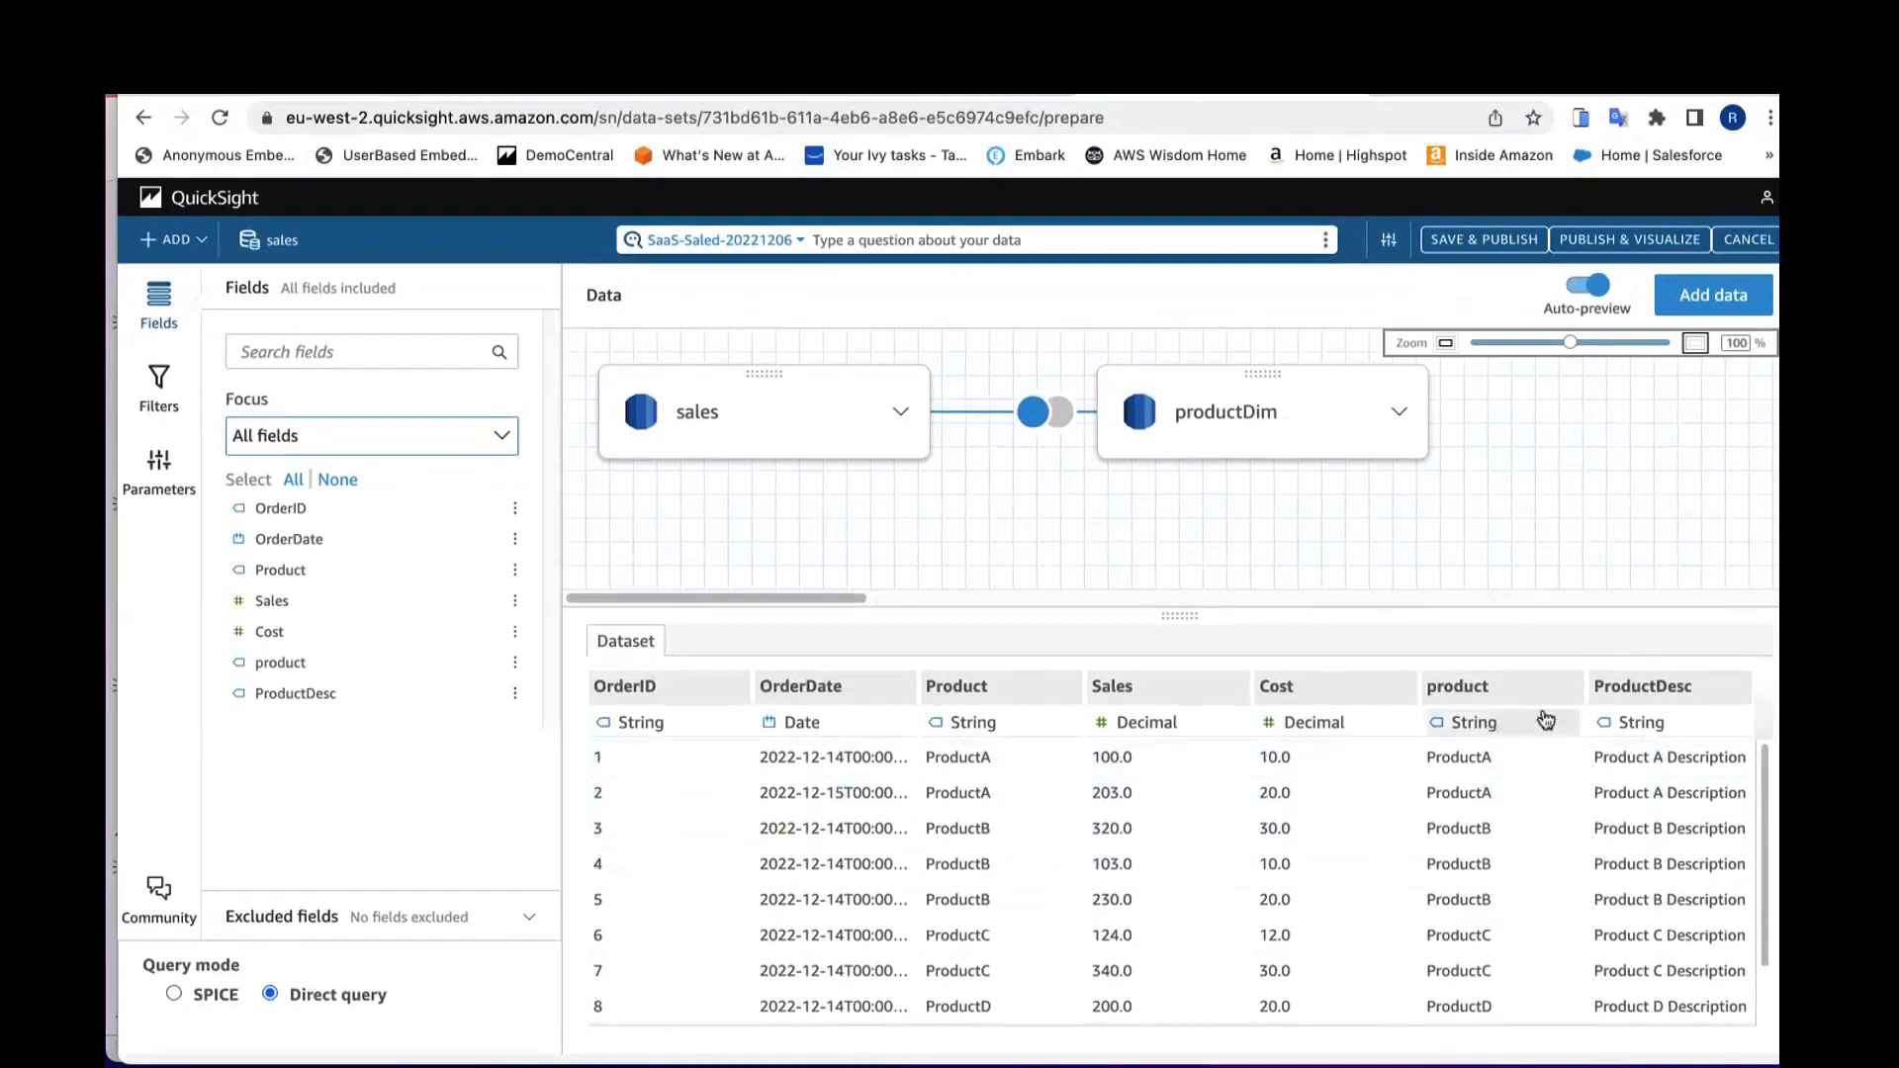
Step: Remove the productDim table from the dataset and save and publish it again
left_click(1399, 412)
left_click(1431, 510)
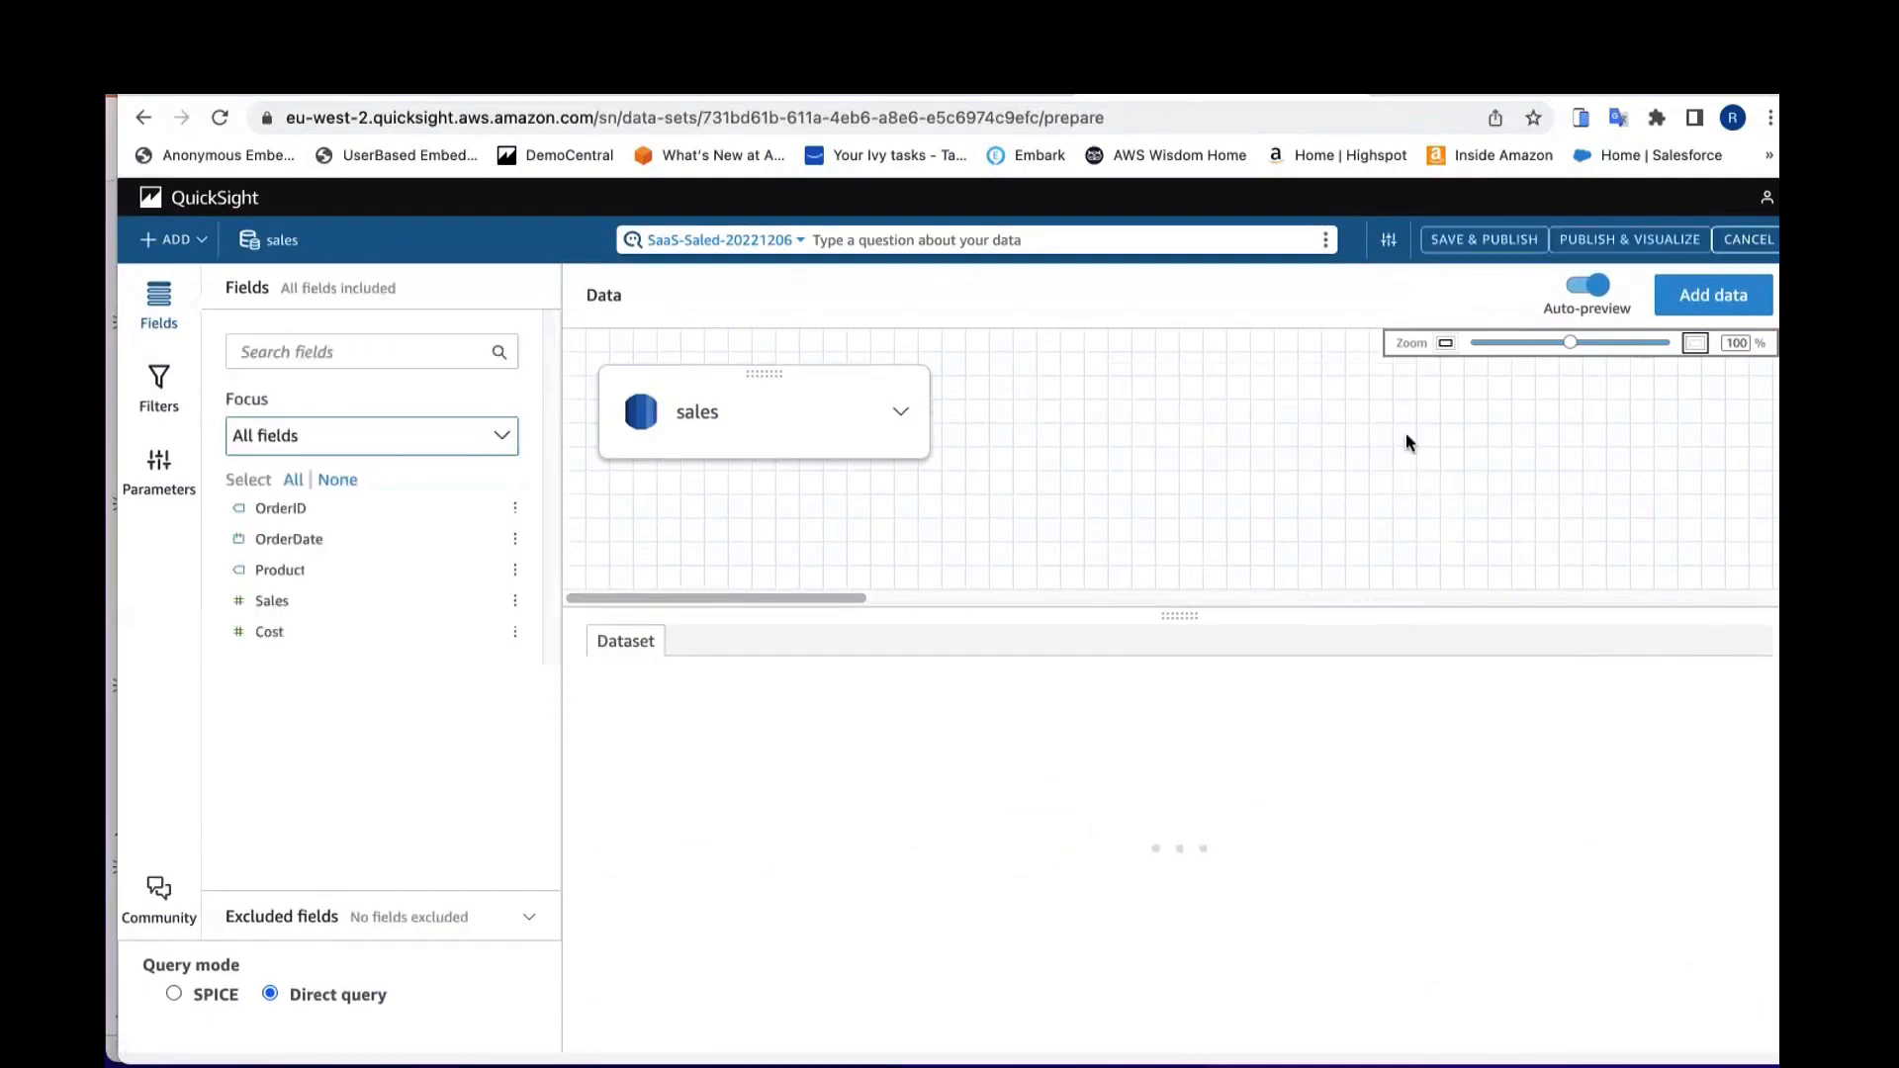
left_click(1476, 241)
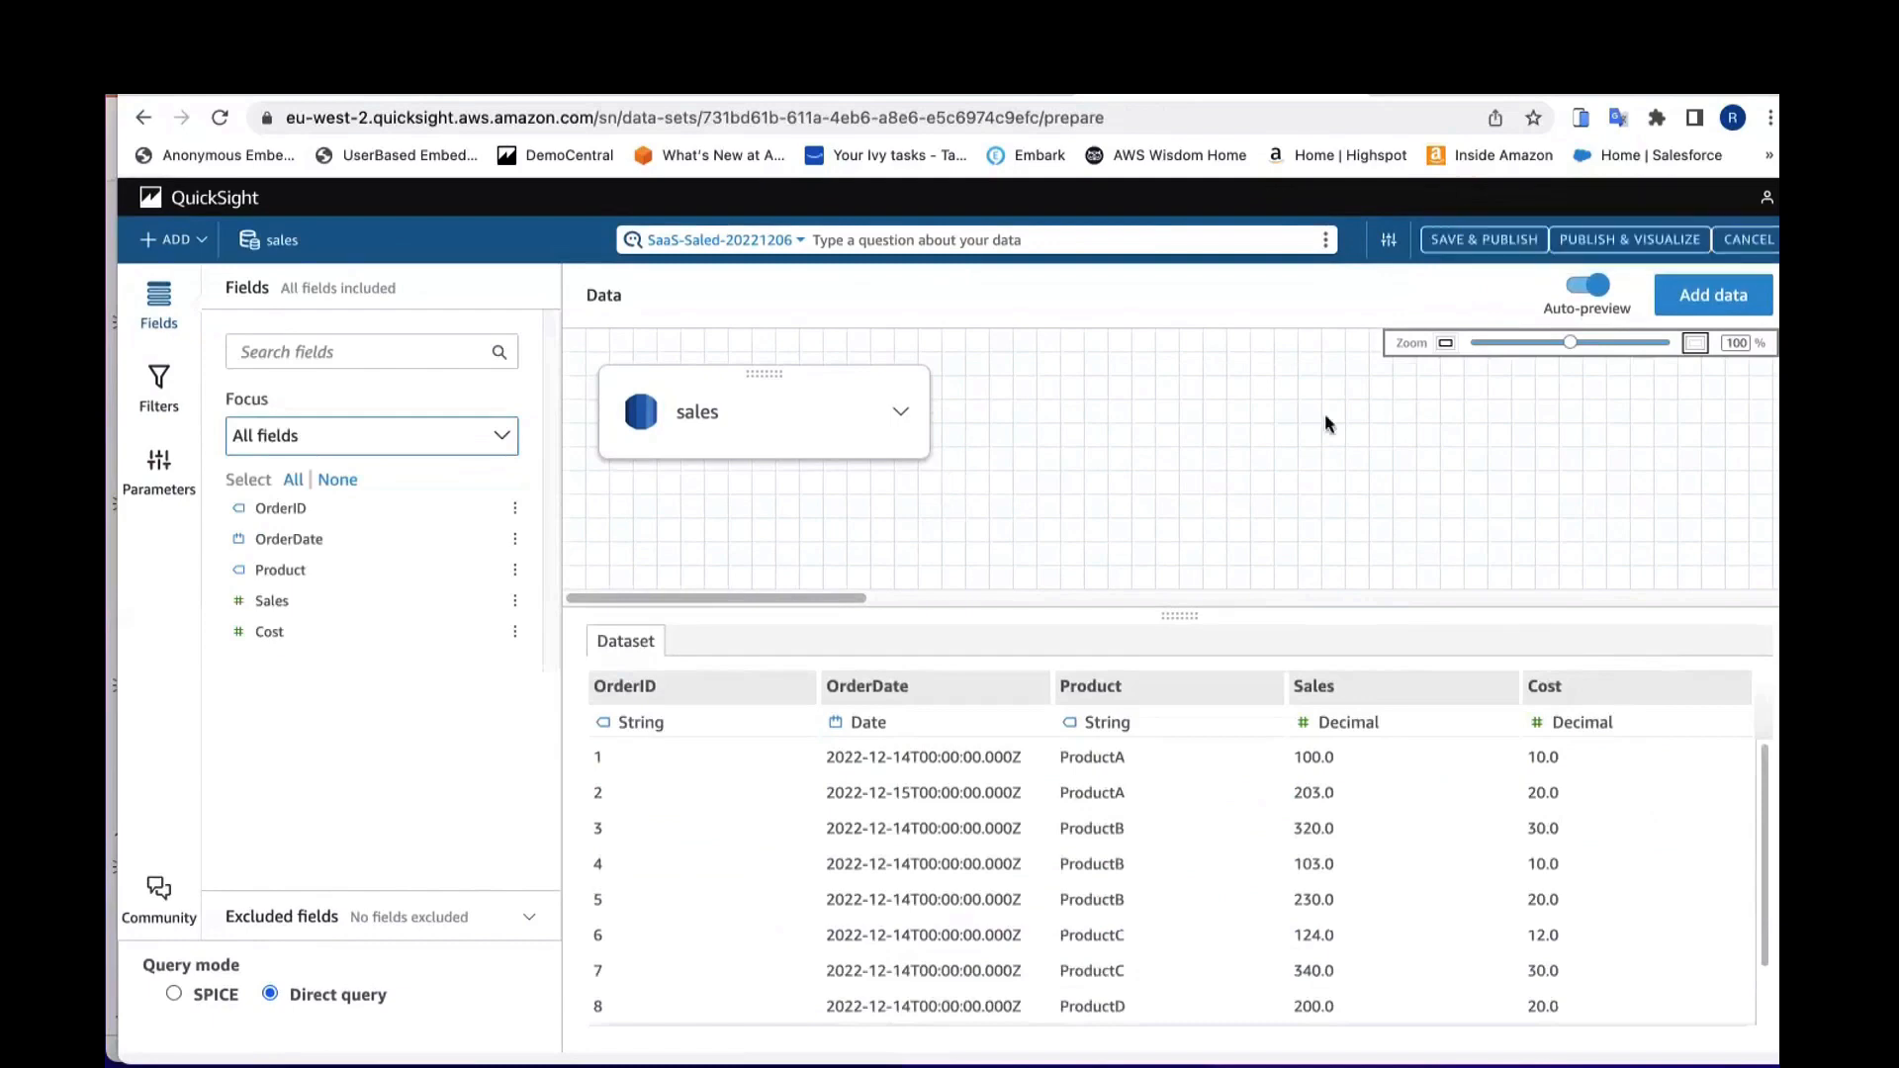
left_click(1452, 240)
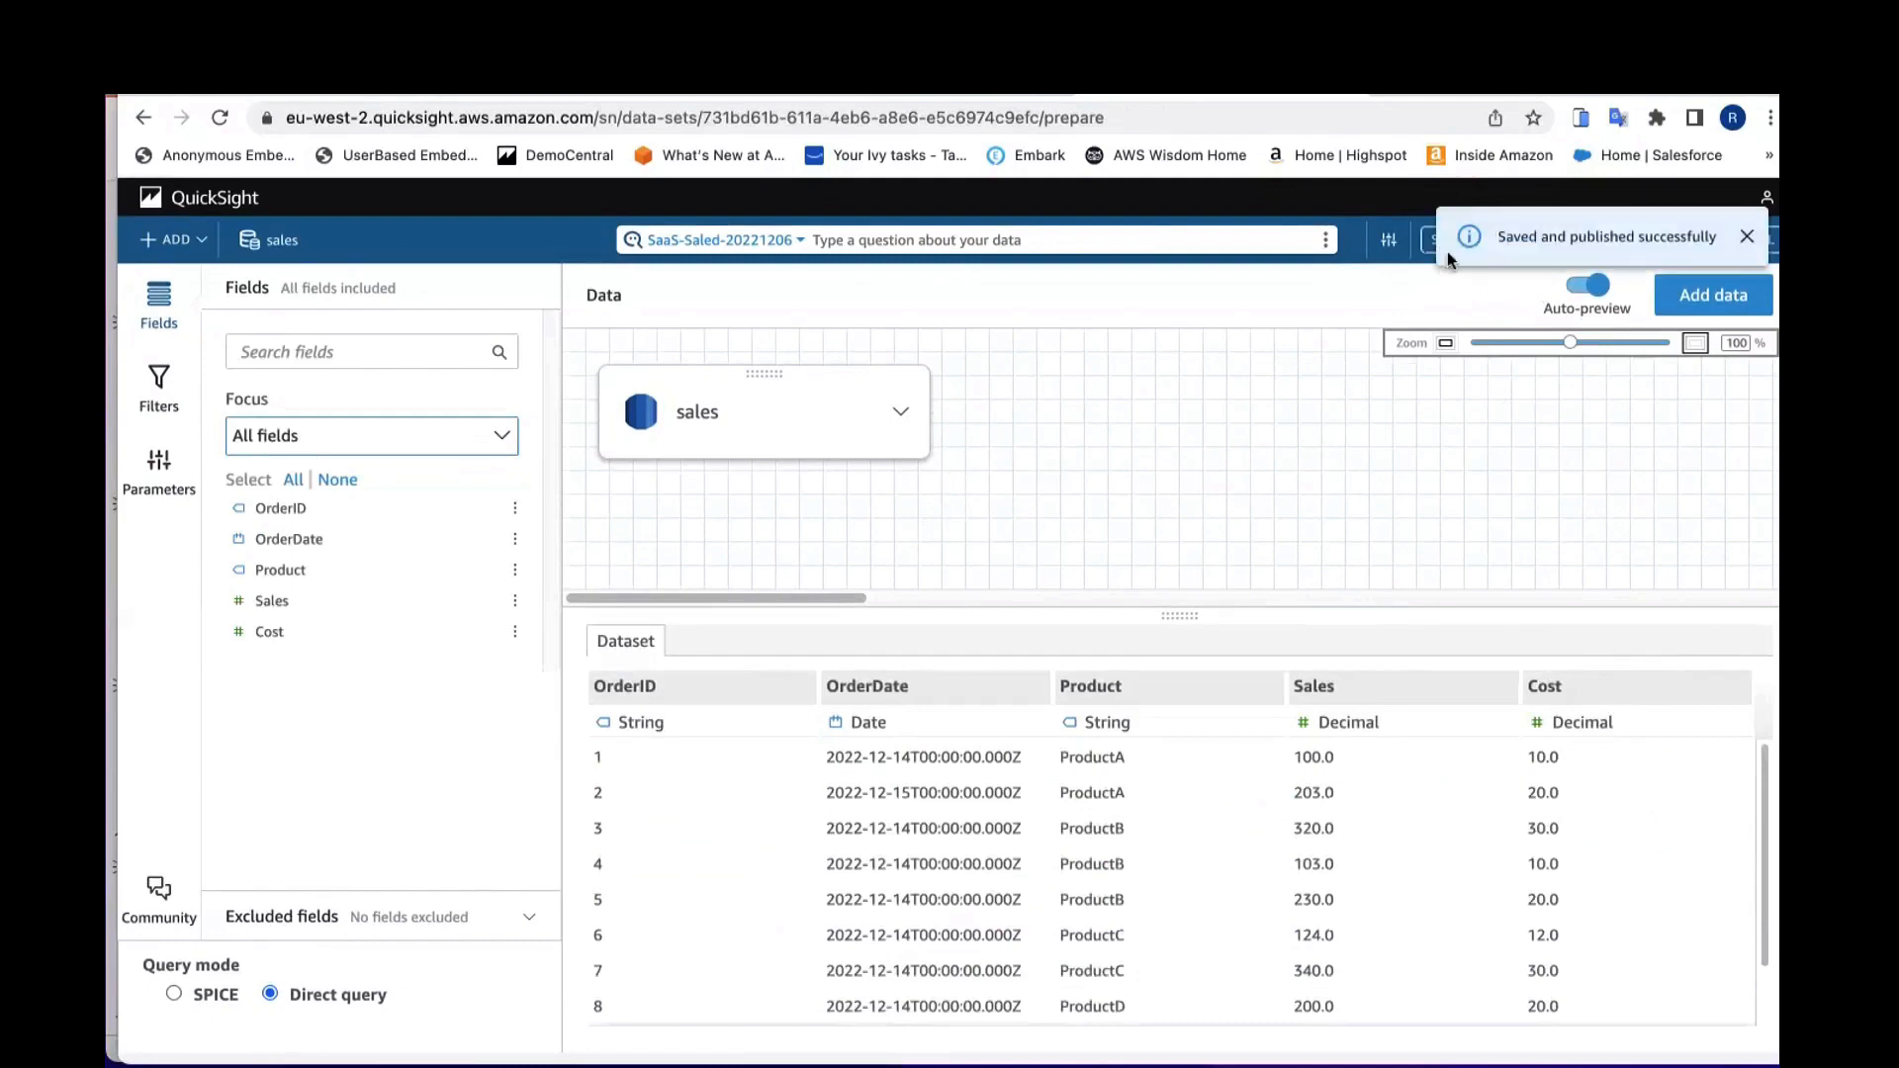
Step: Open the dataset's publishing history and preview published version 1
left_click(1390, 247)
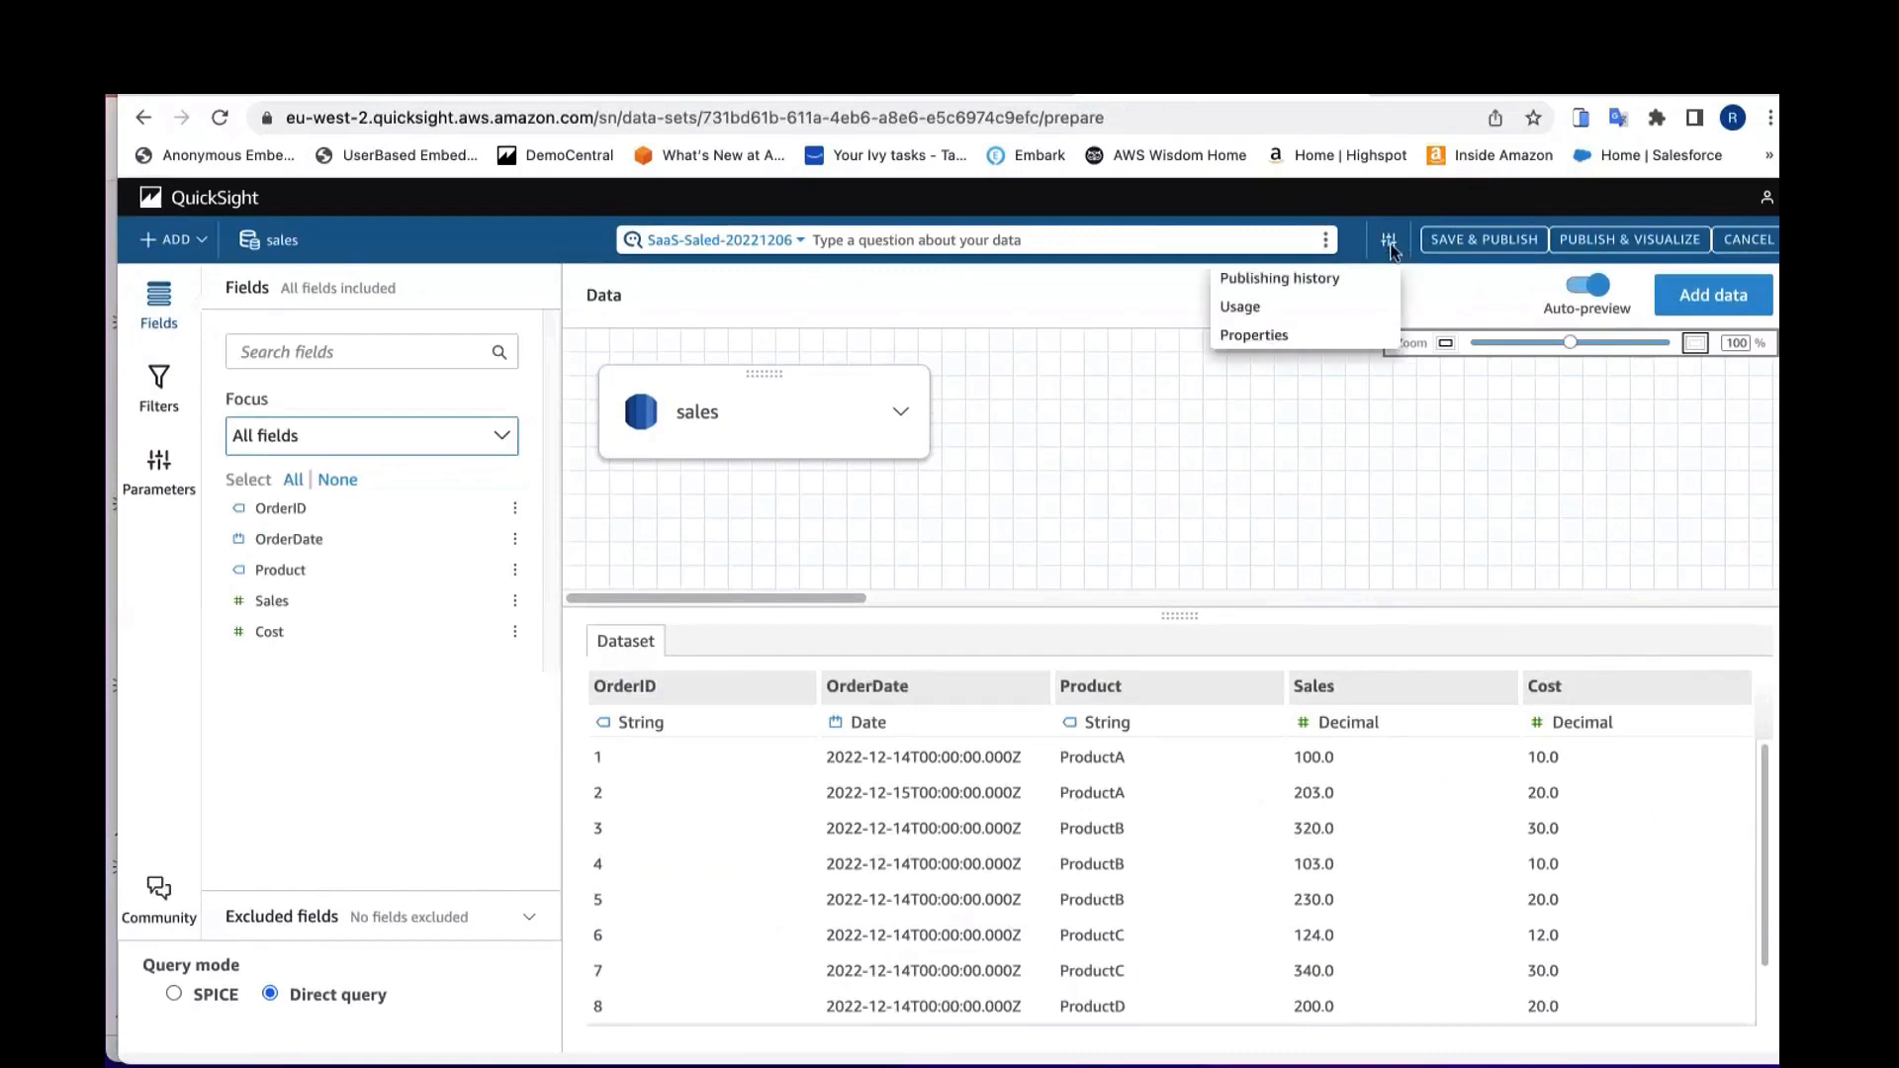
left_click(1350, 283)
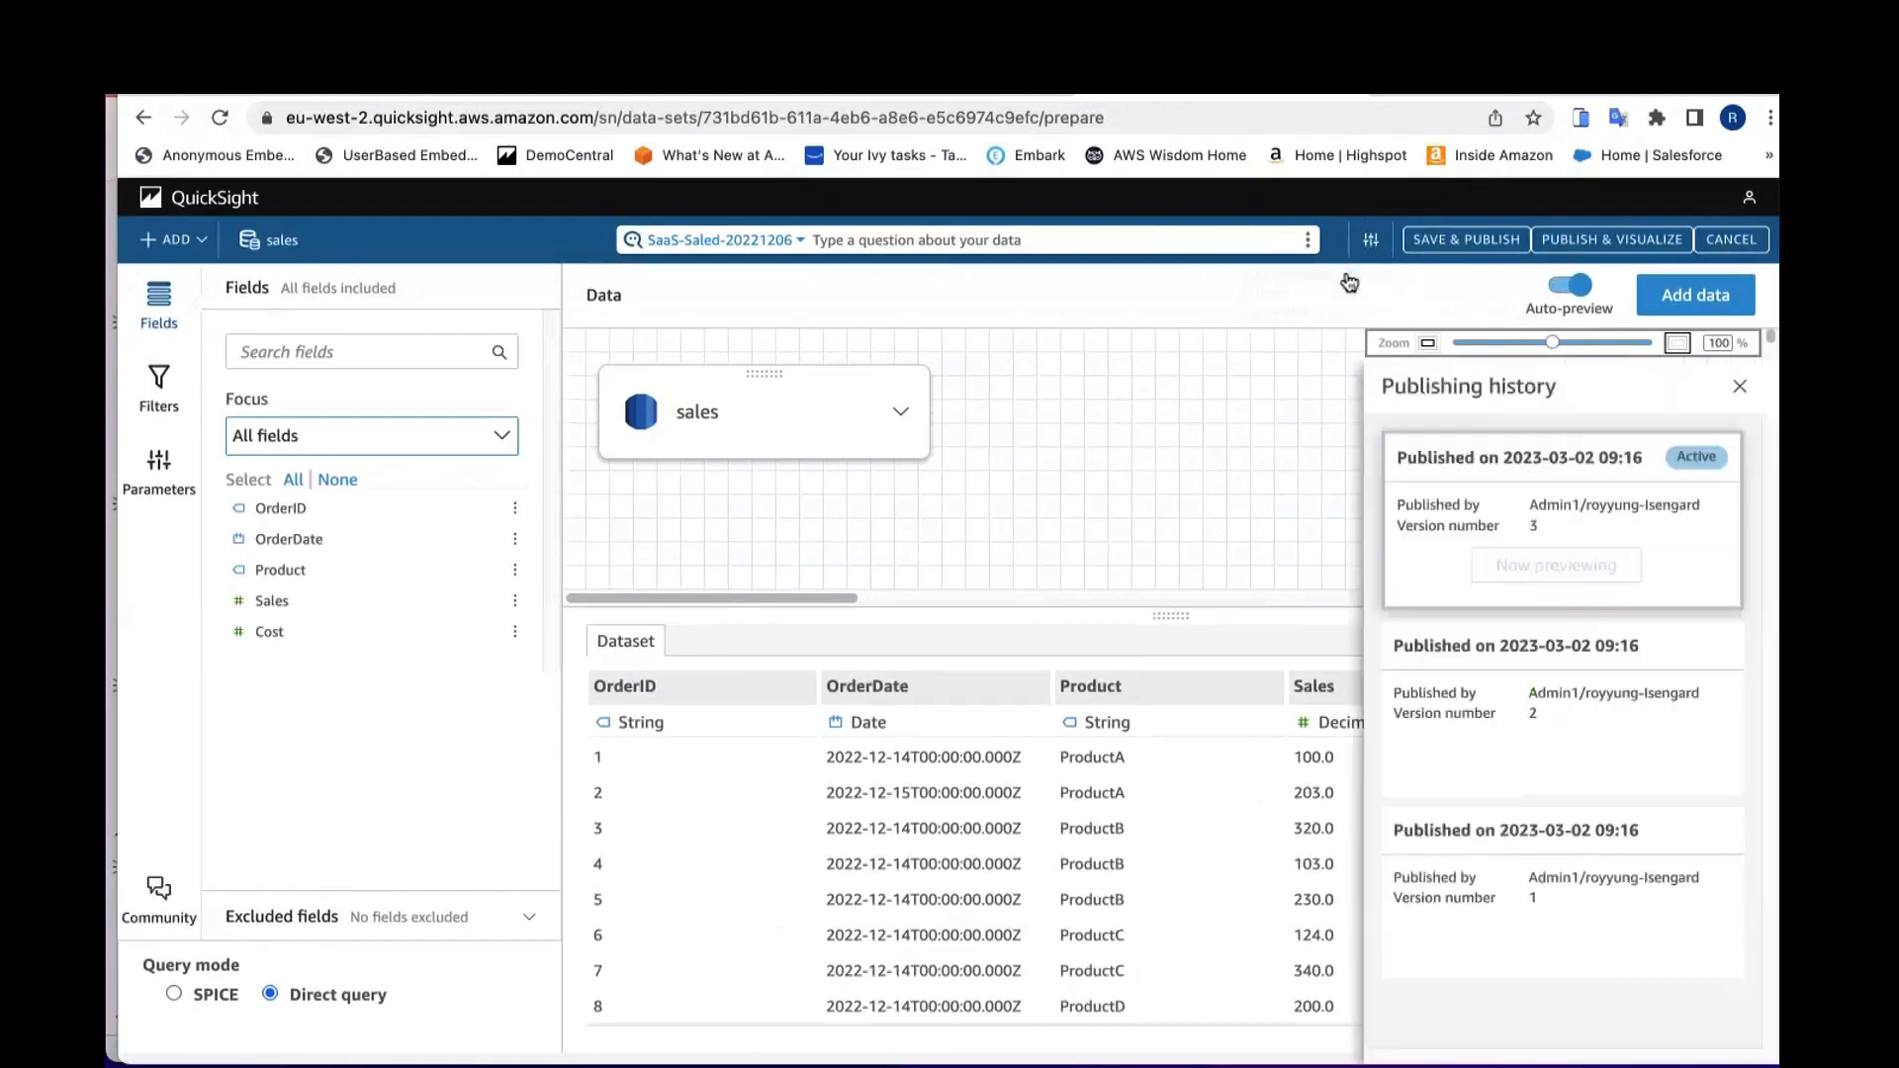
mouse_move(1465, 829)
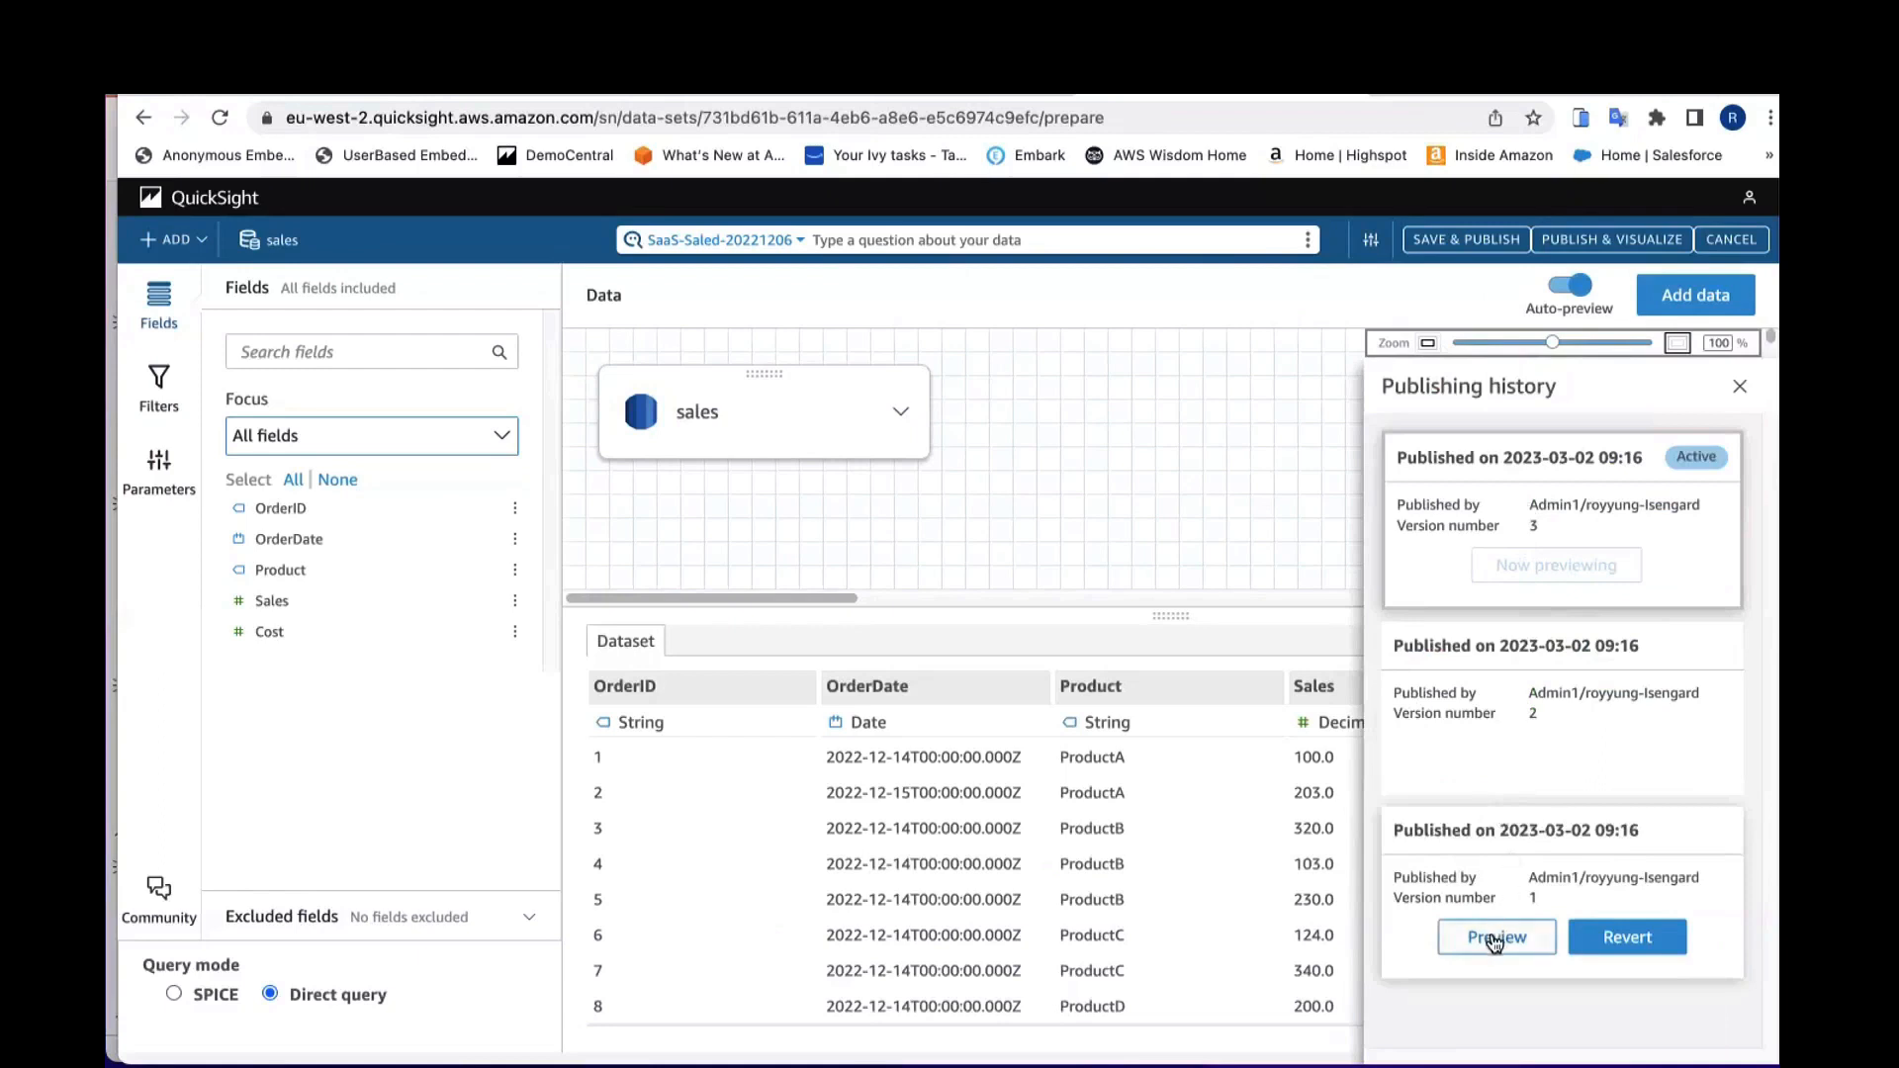
left_click(1495, 940)
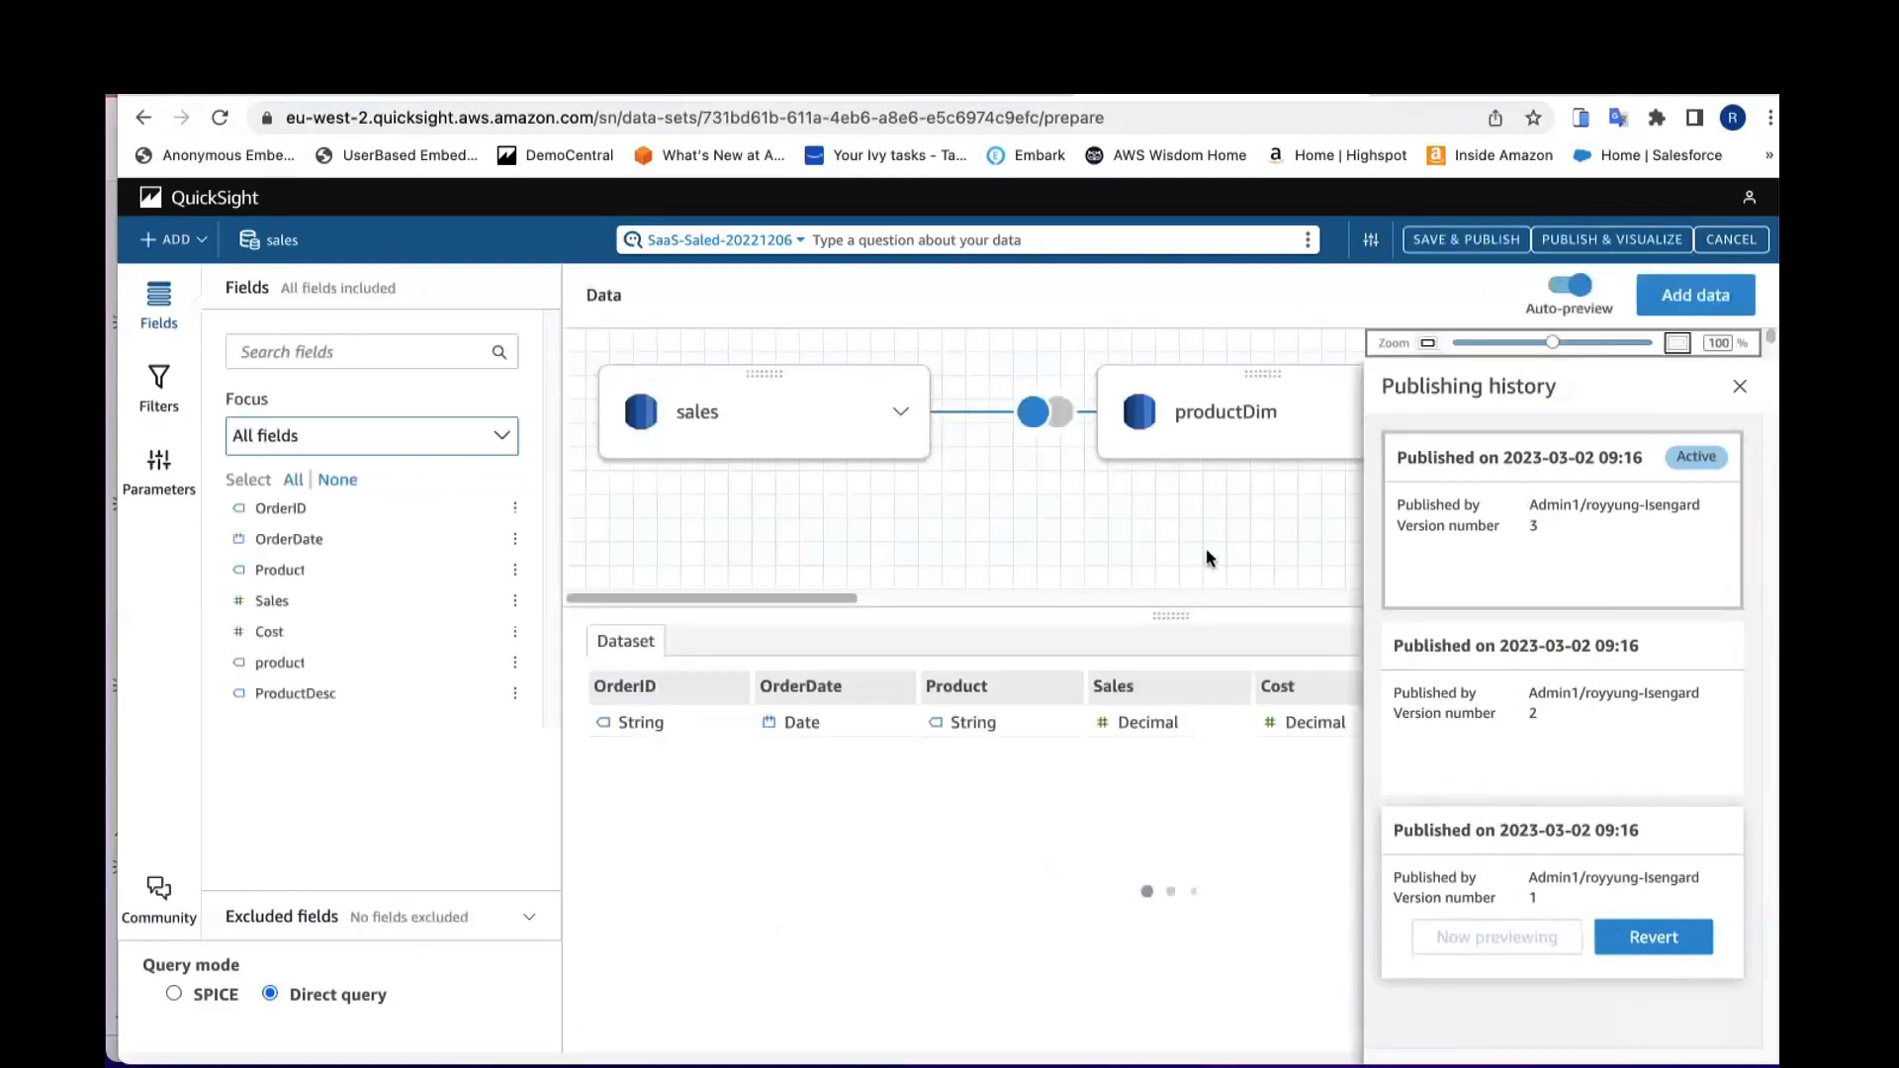
Step: Try to revert the dataset to version 1, then cancel the publish confirmation
left_click(1628, 920)
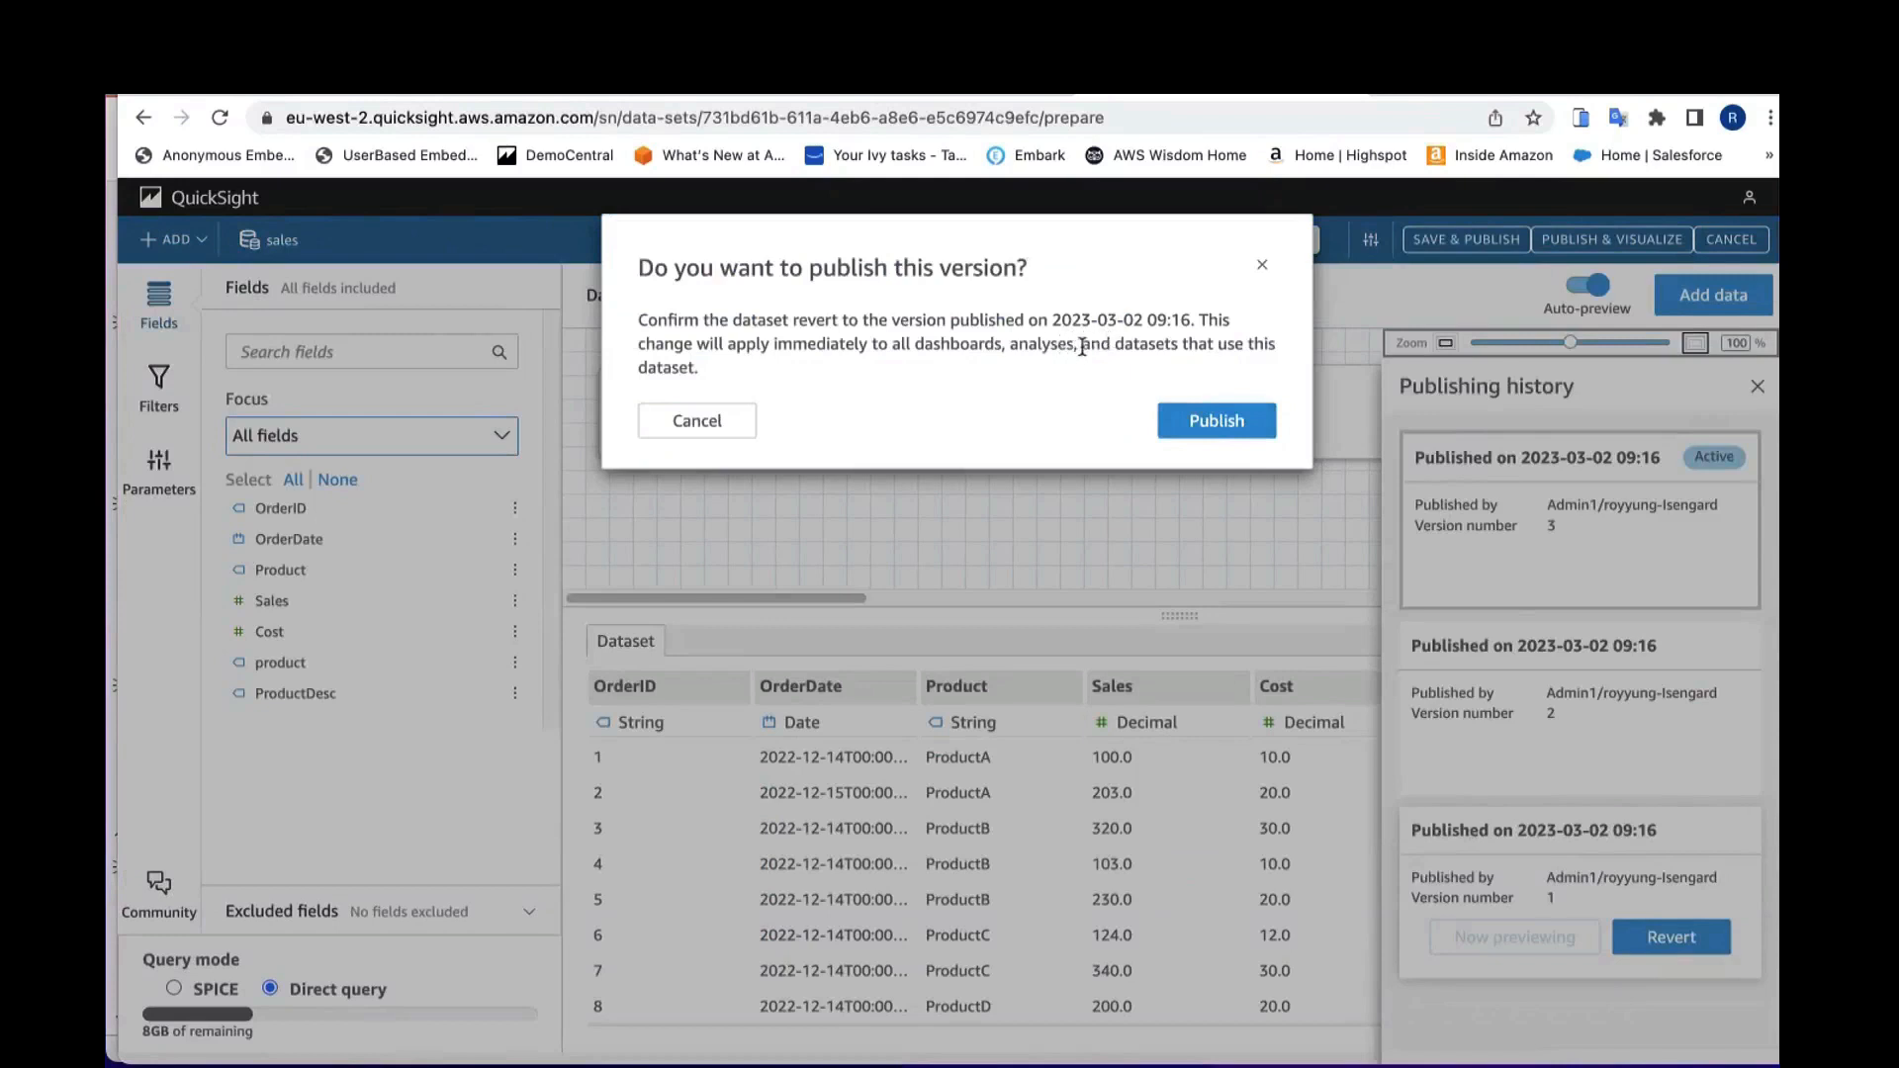
left_click(738, 419)
mouse_move(1523, 789)
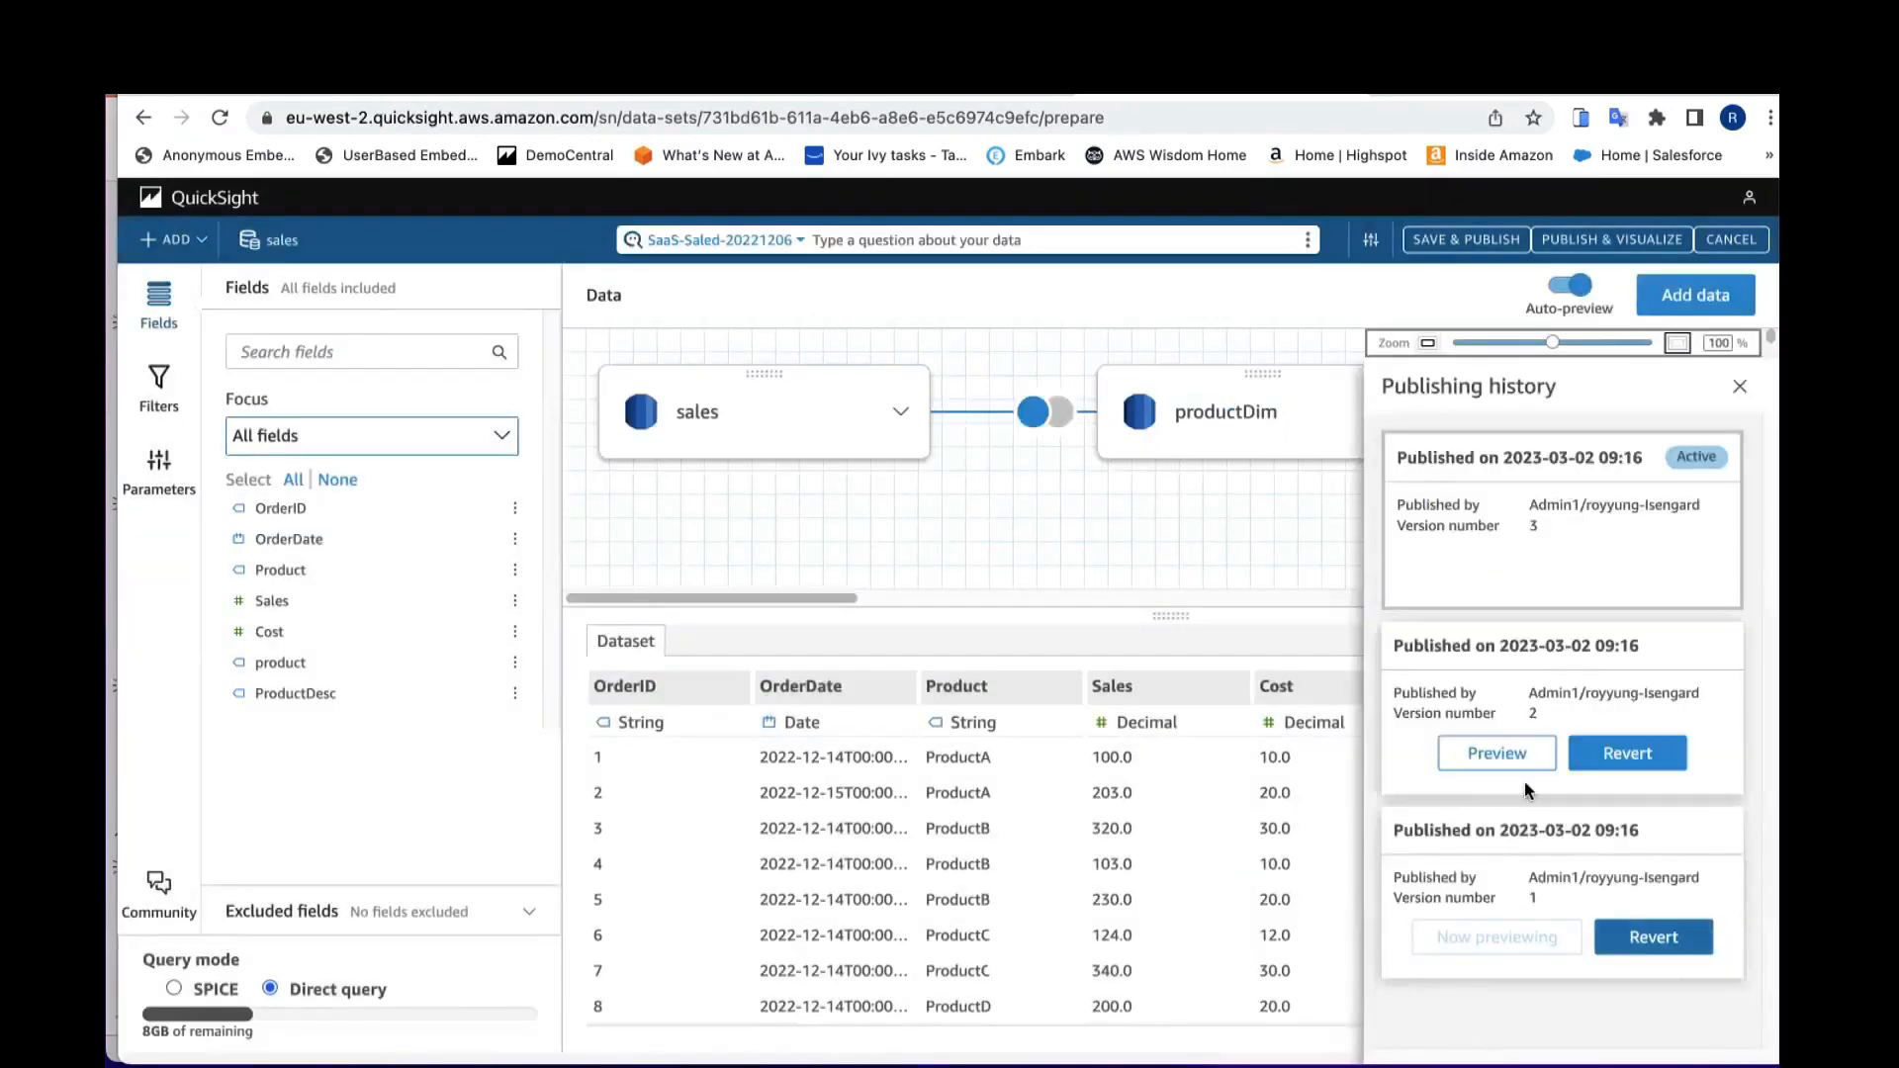
mouse_move(1518, 520)
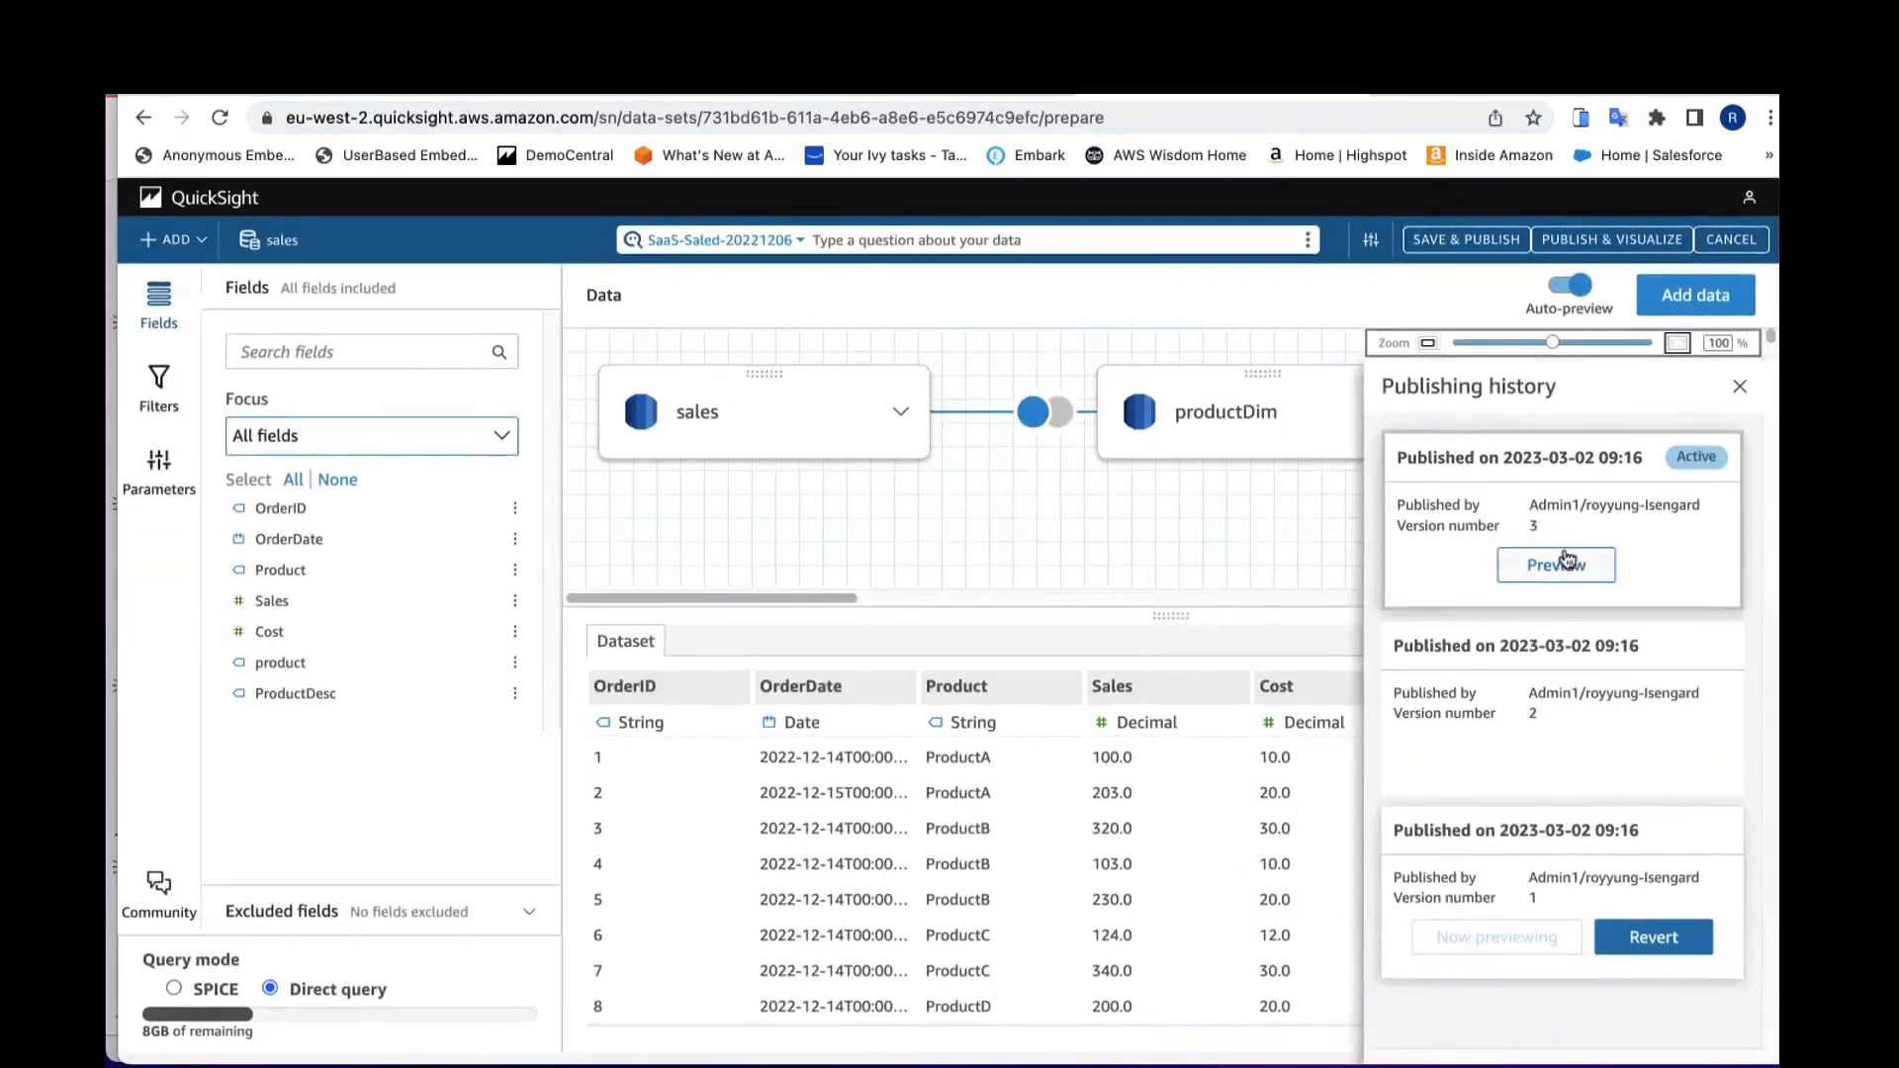
Step: Leave the dataset editor and switch to slide 11 of the presentation
left_click(1730, 240)
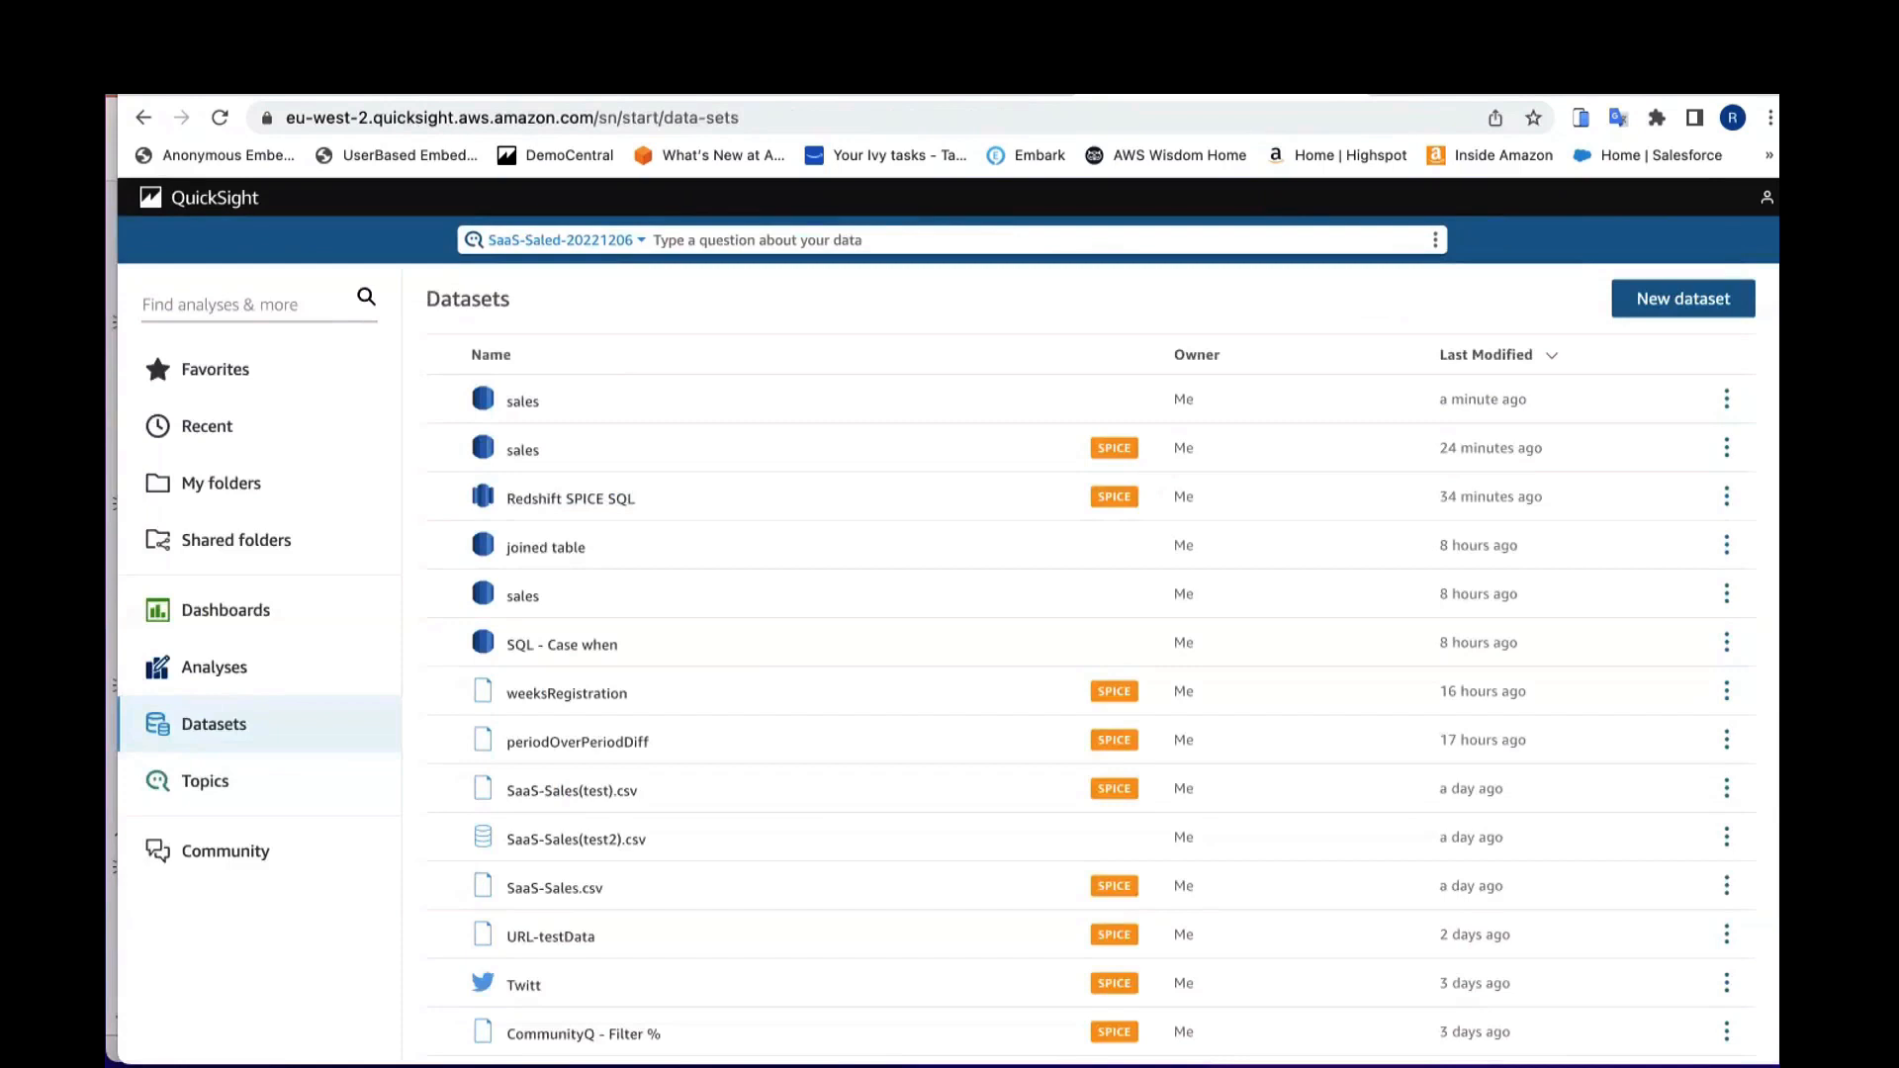
left_click(112, 448)
scroll(254, 619, "down", 3)
left_click(241, 836)
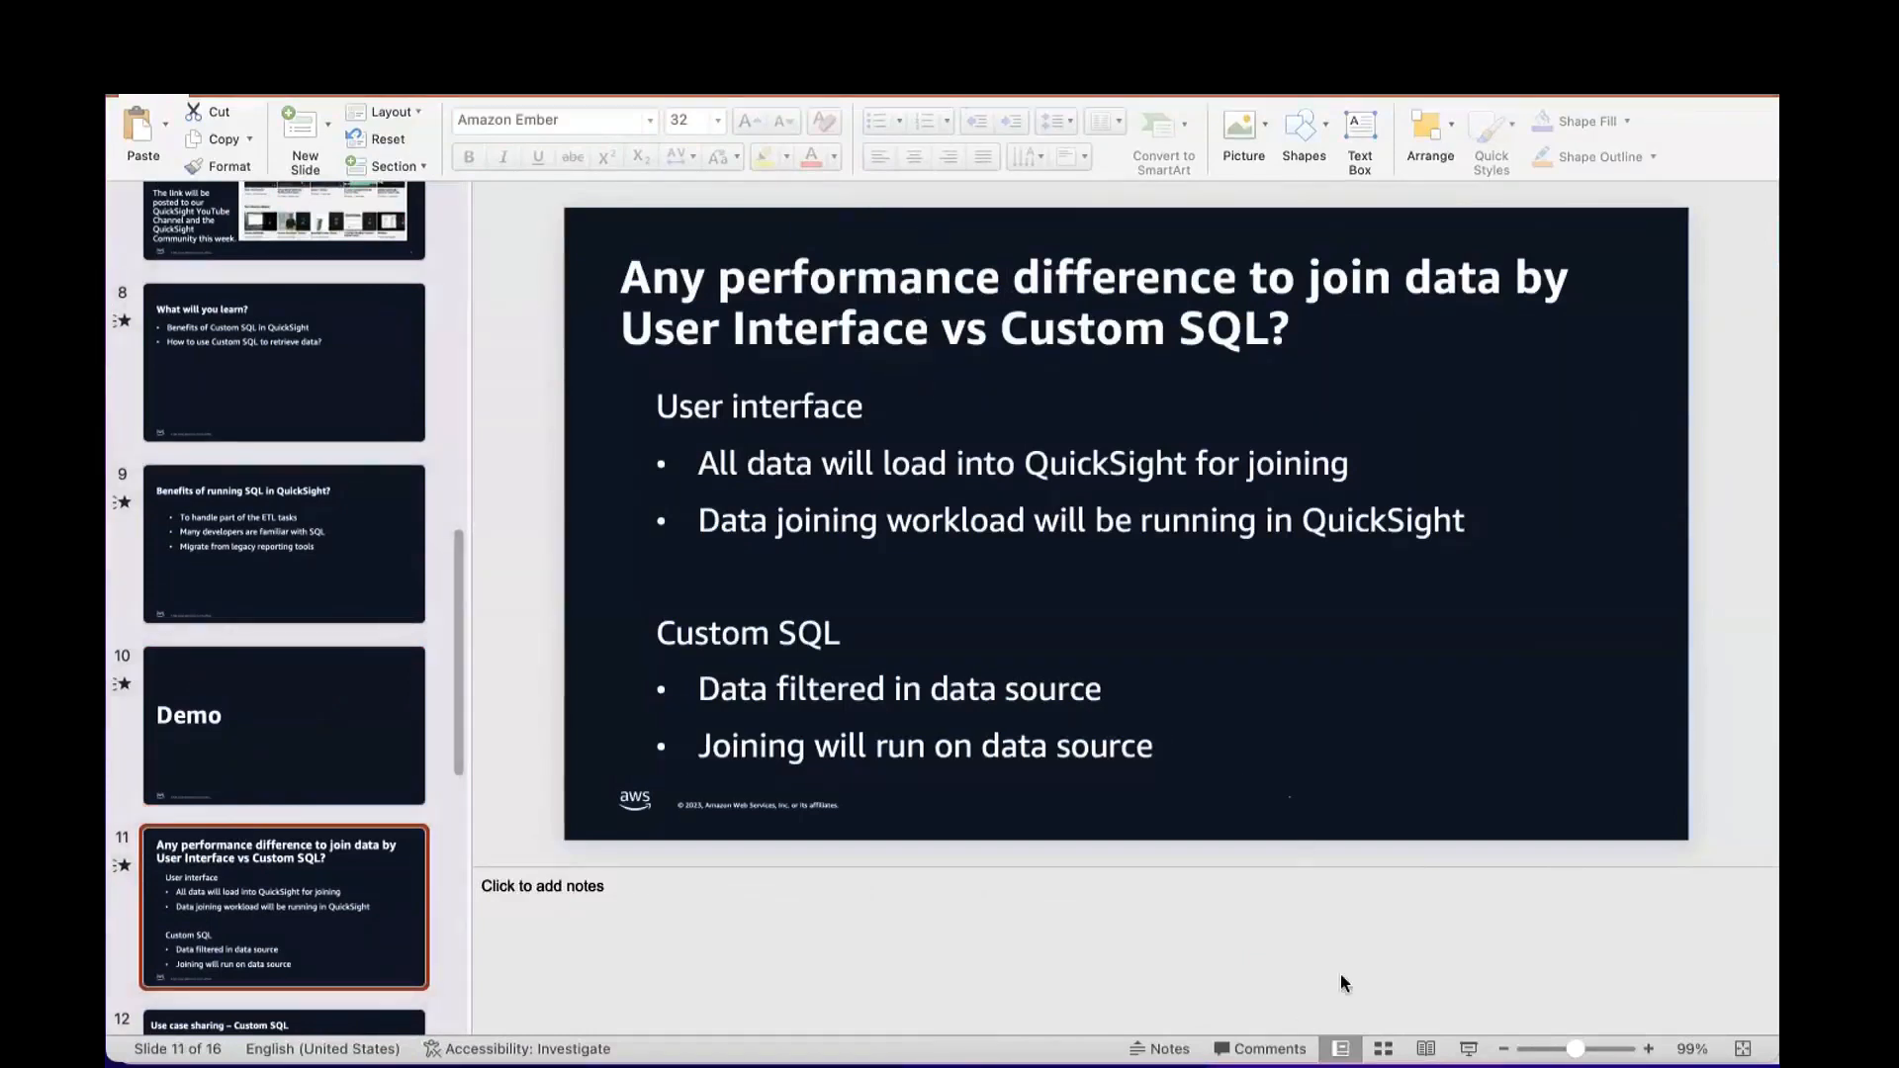
Step: Switch to the Brackets editor showing the case.sql query
scroll(350, 574, "up", 3)
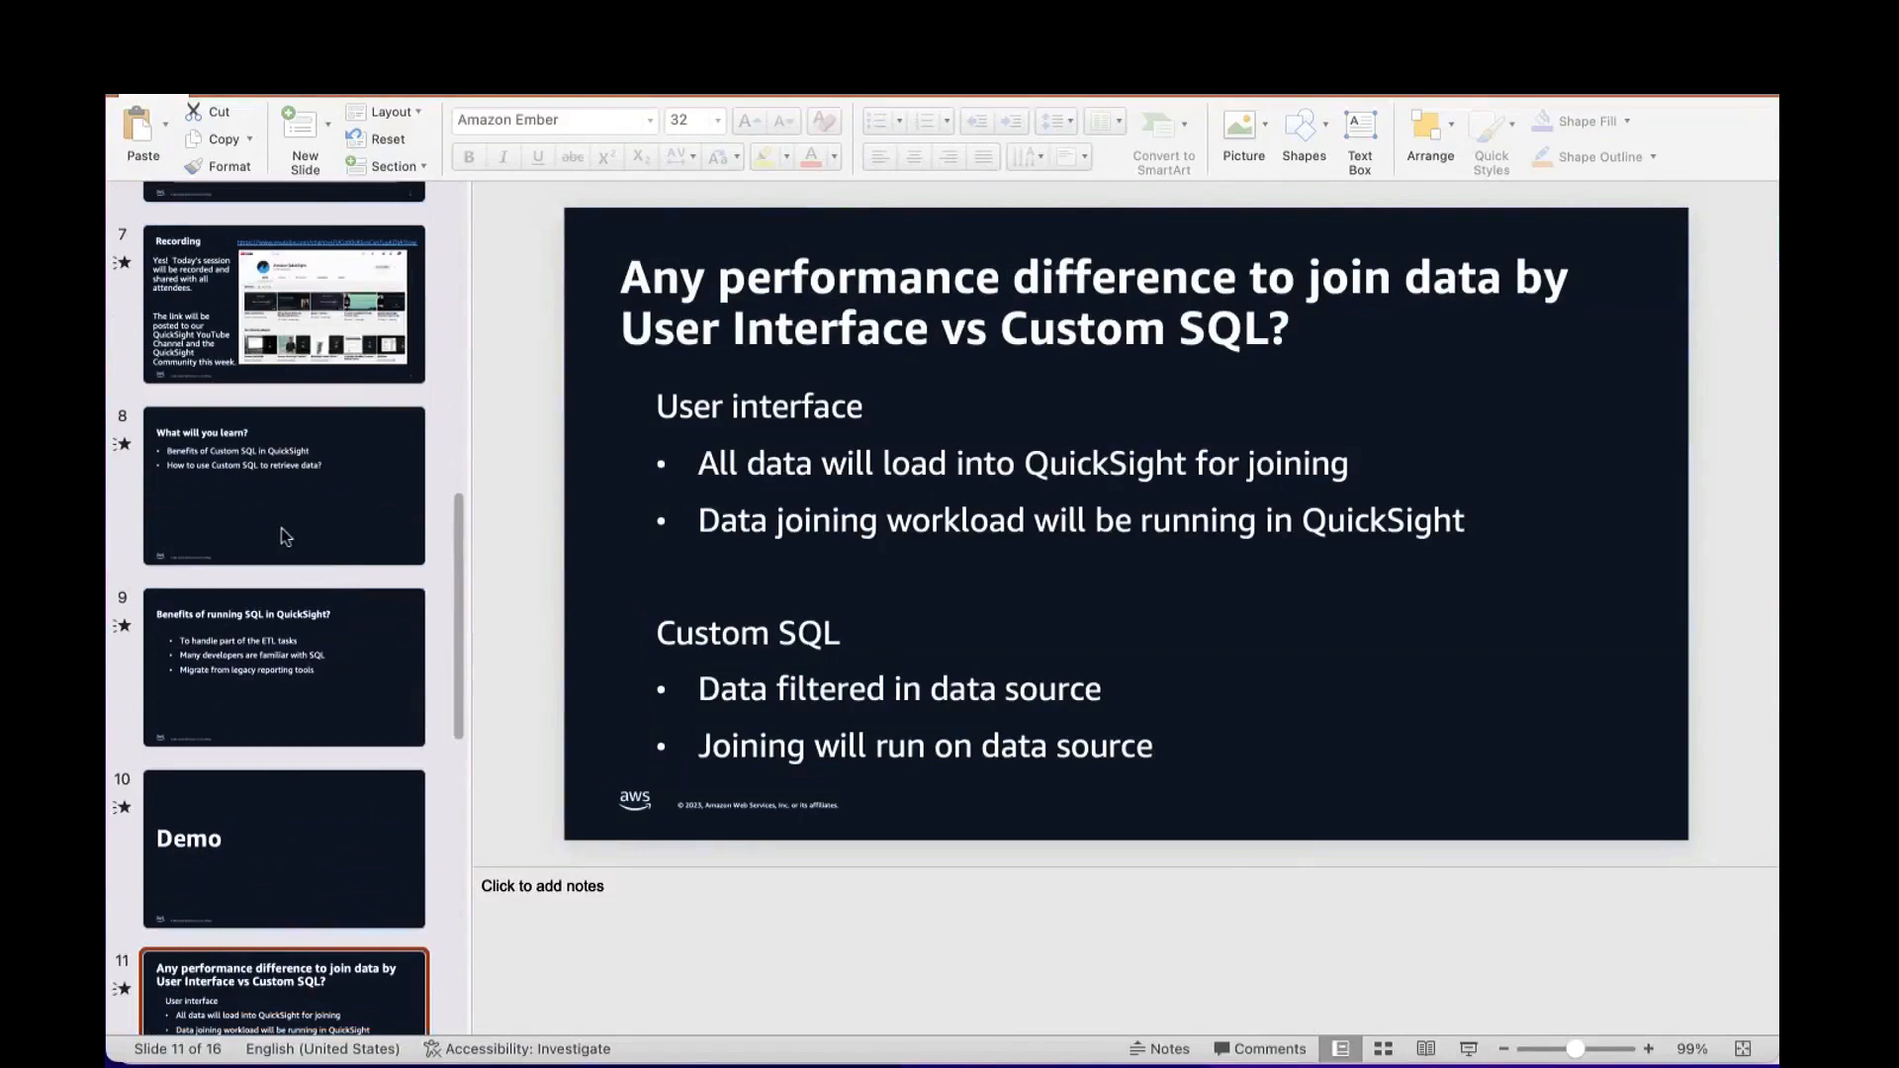
key("ctrl+Up")
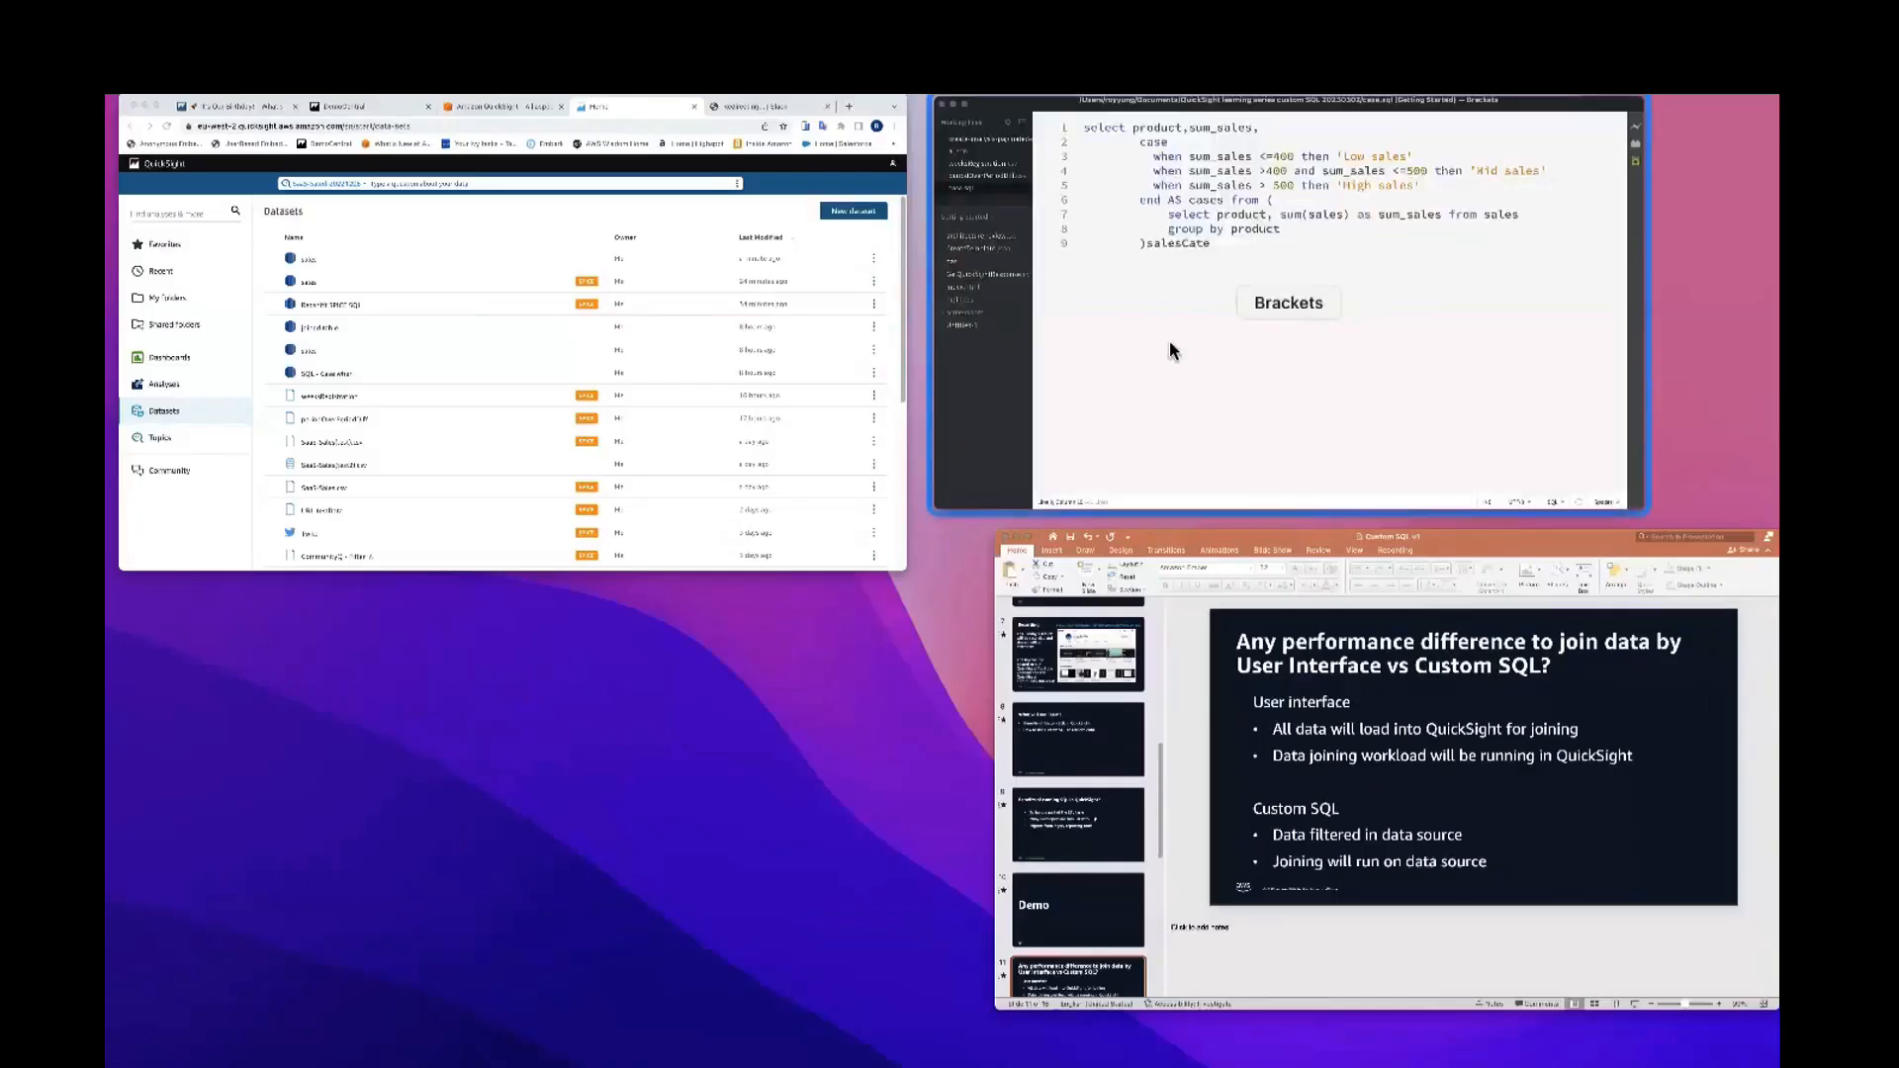
left_click(1171, 351)
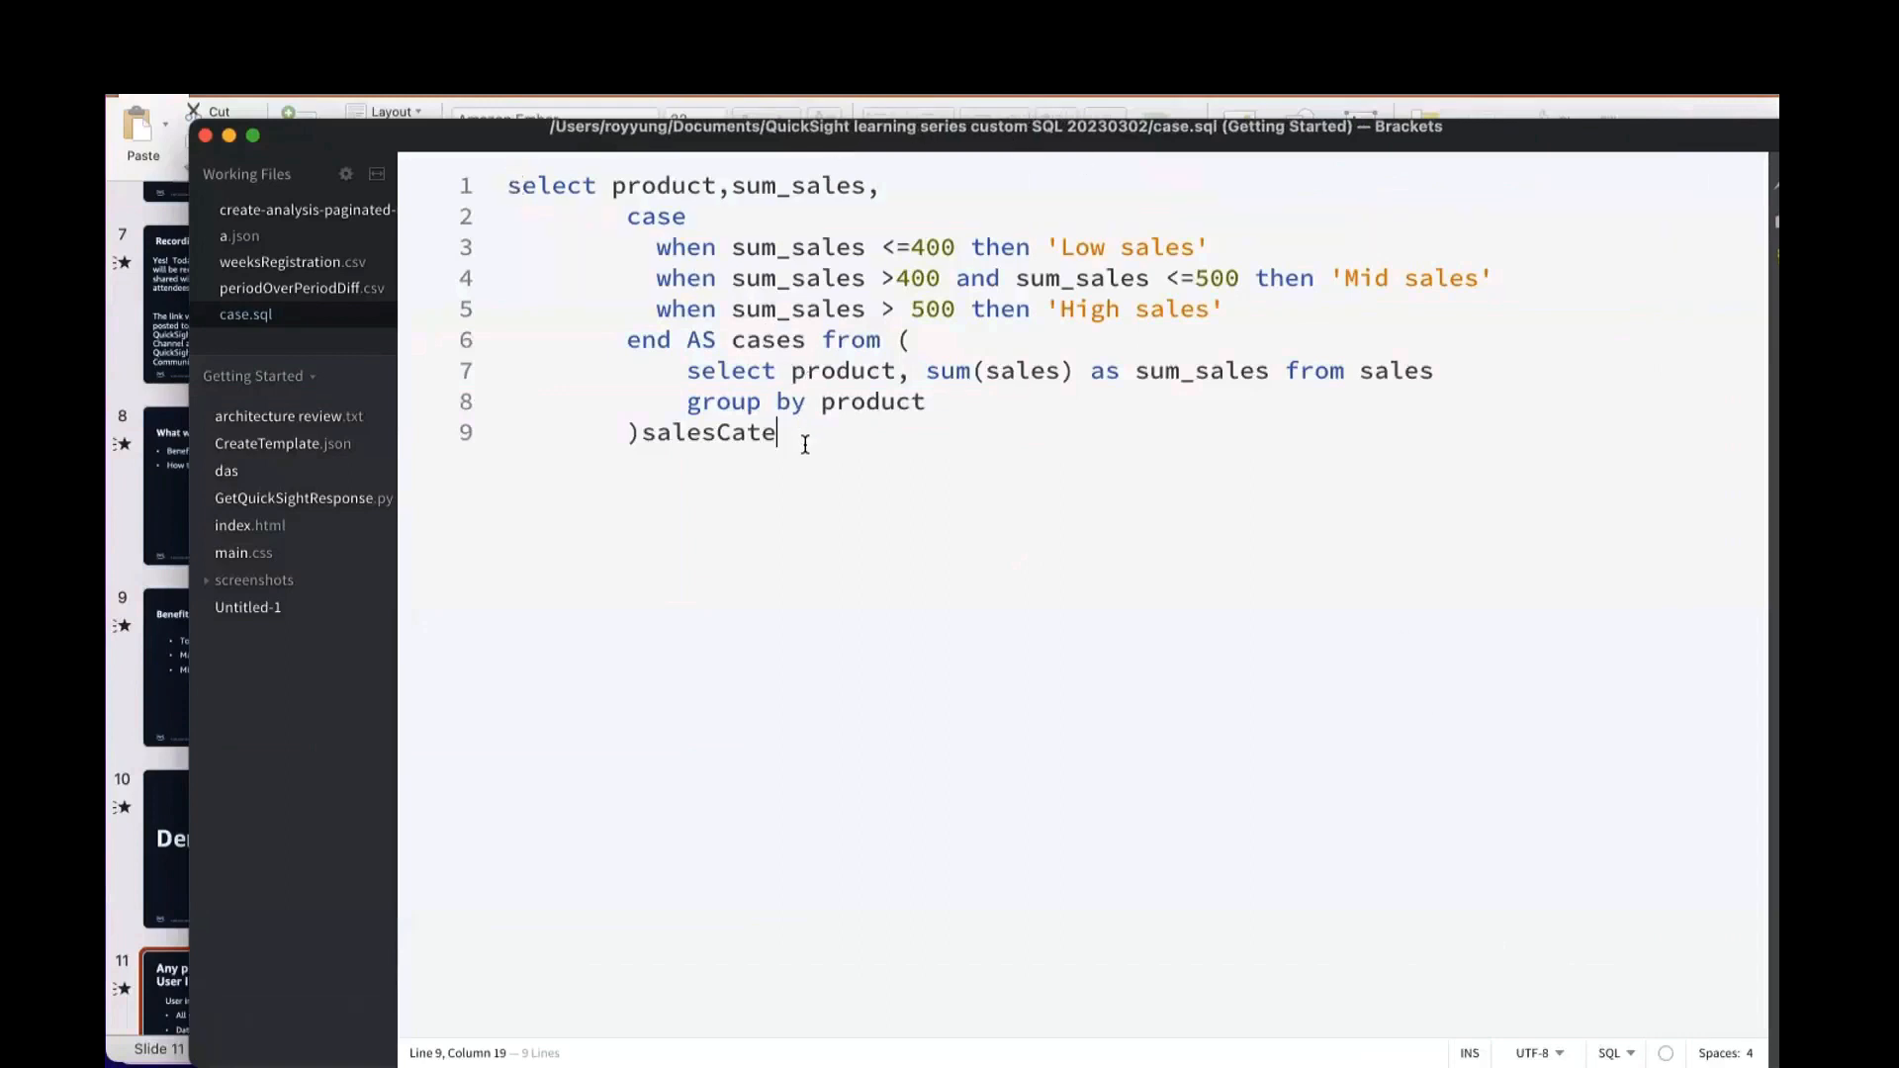
Step: Review the case.sql query, highlighting its subquery, the sales table and the 'Low sales' and 'High sales' labels
left_click_drag(806, 444, 516, 199)
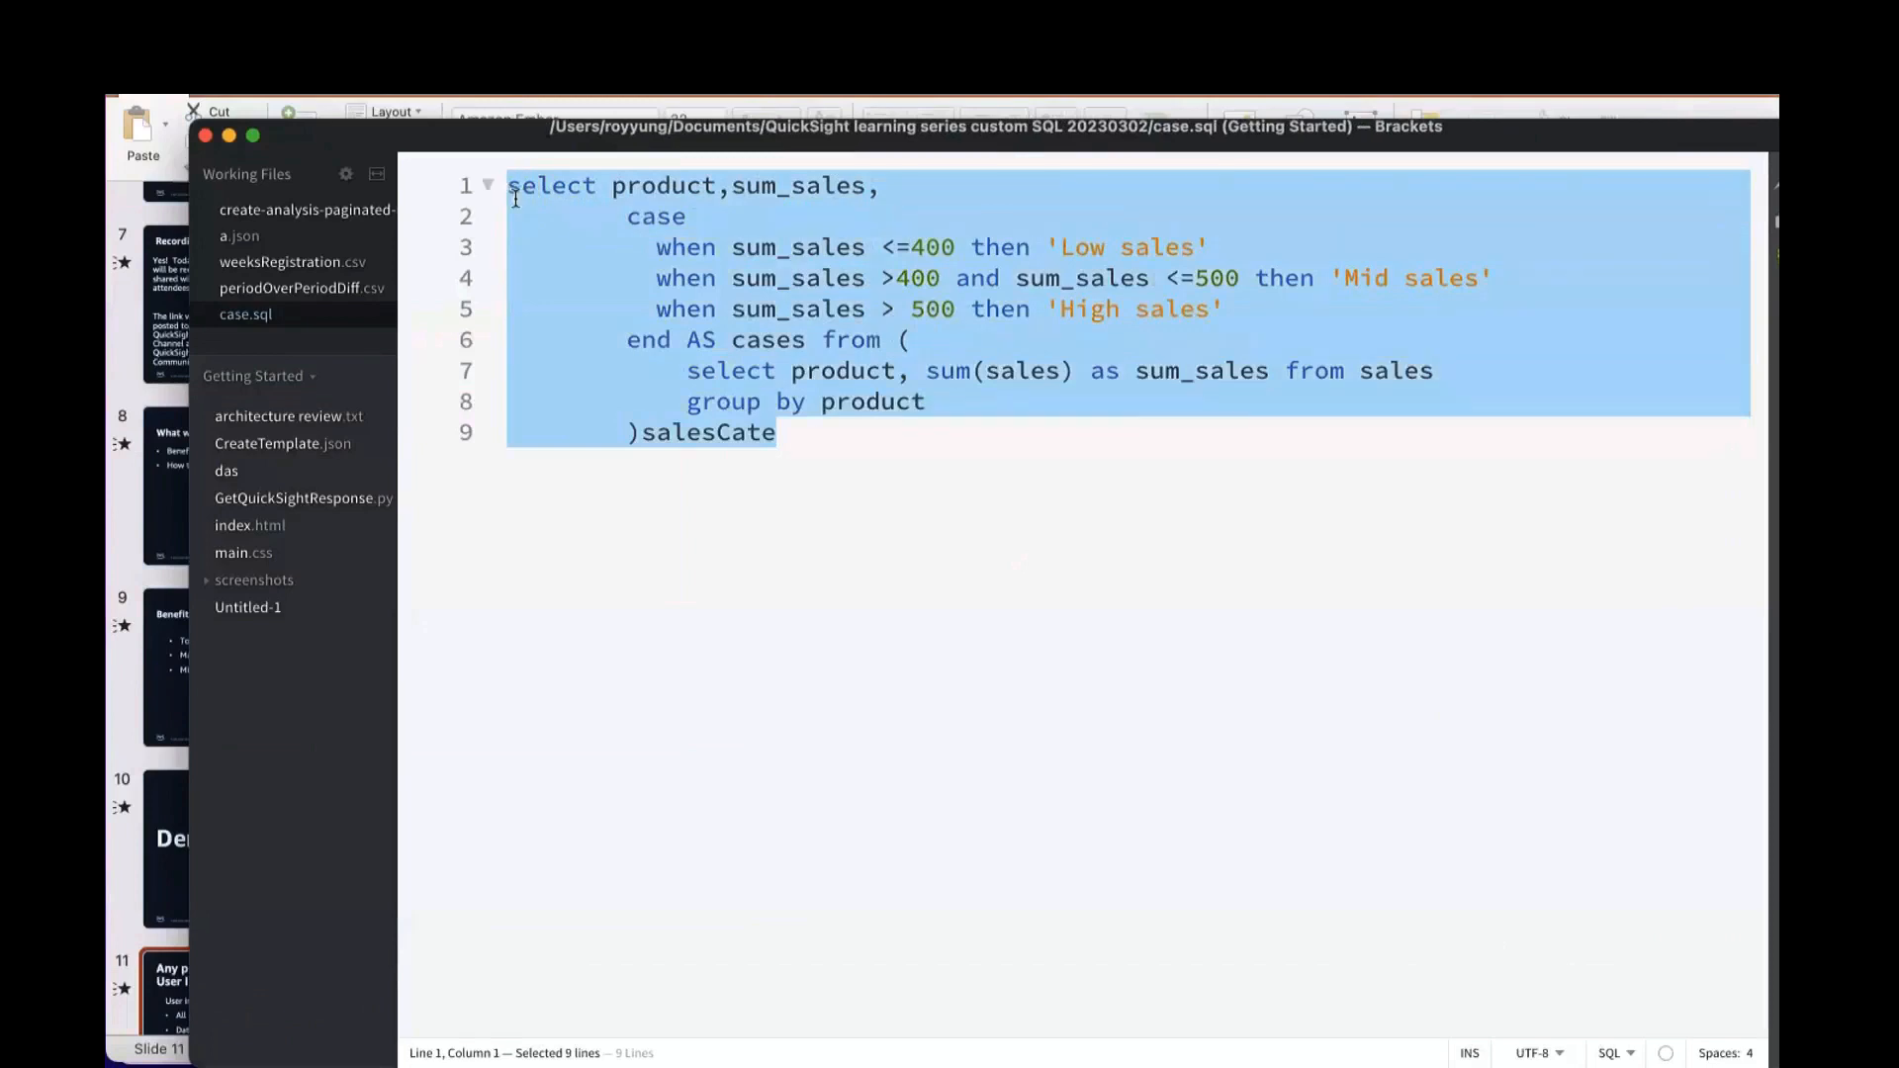
left_click(519, 196)
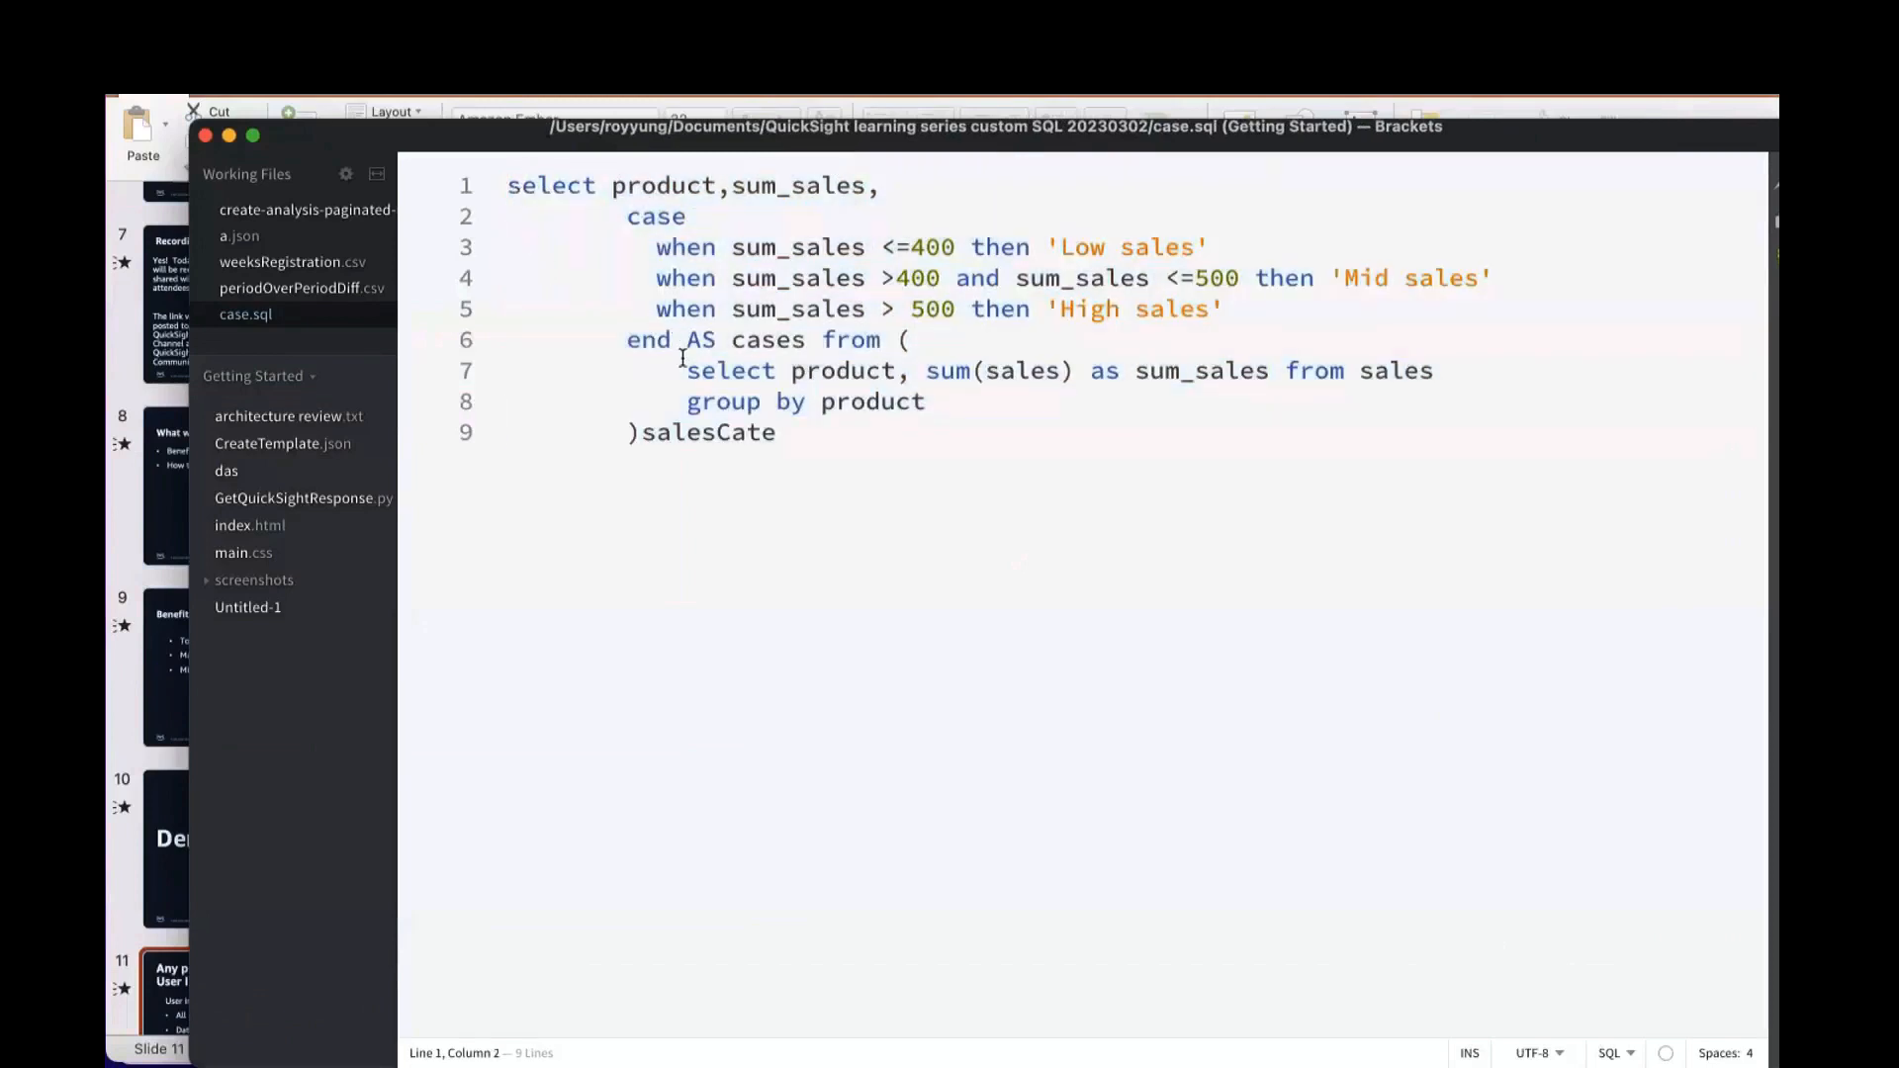
left_click_drag(687, 371, 702, 371)
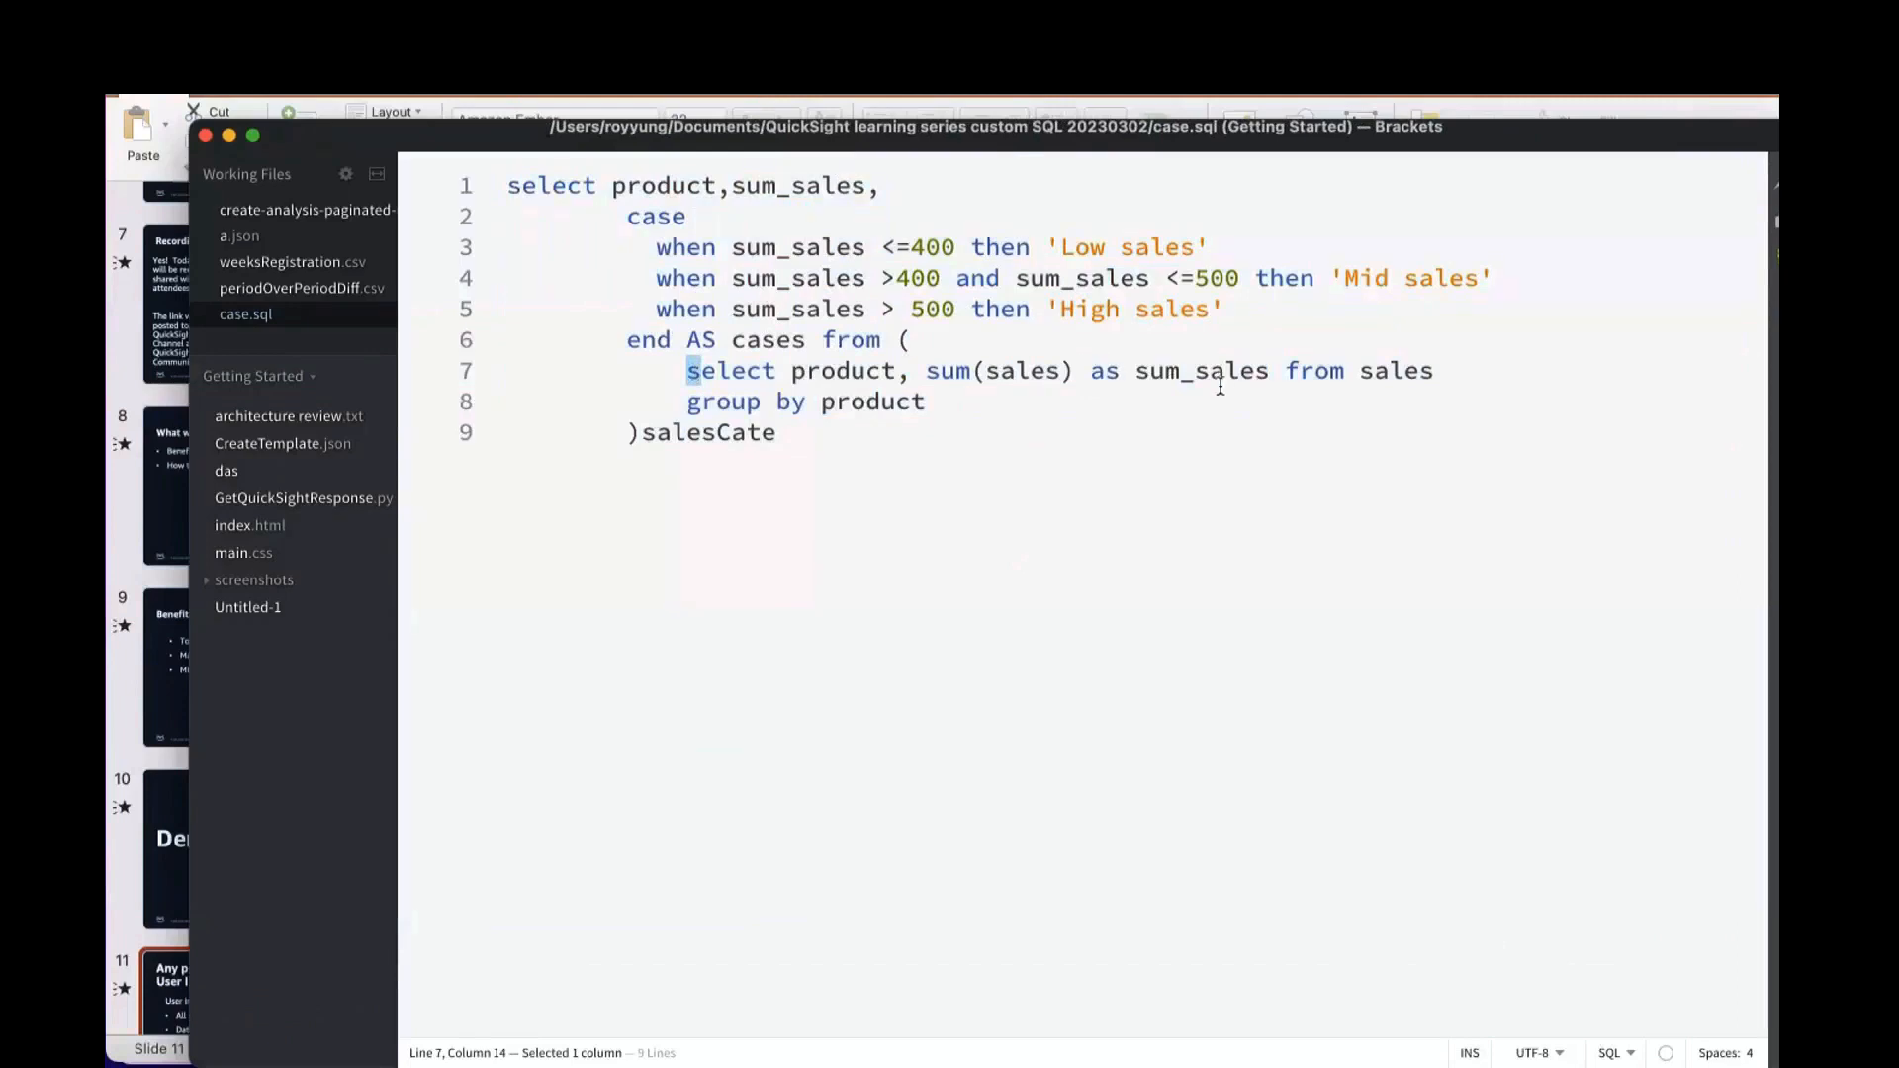
double_click(1373, 374)
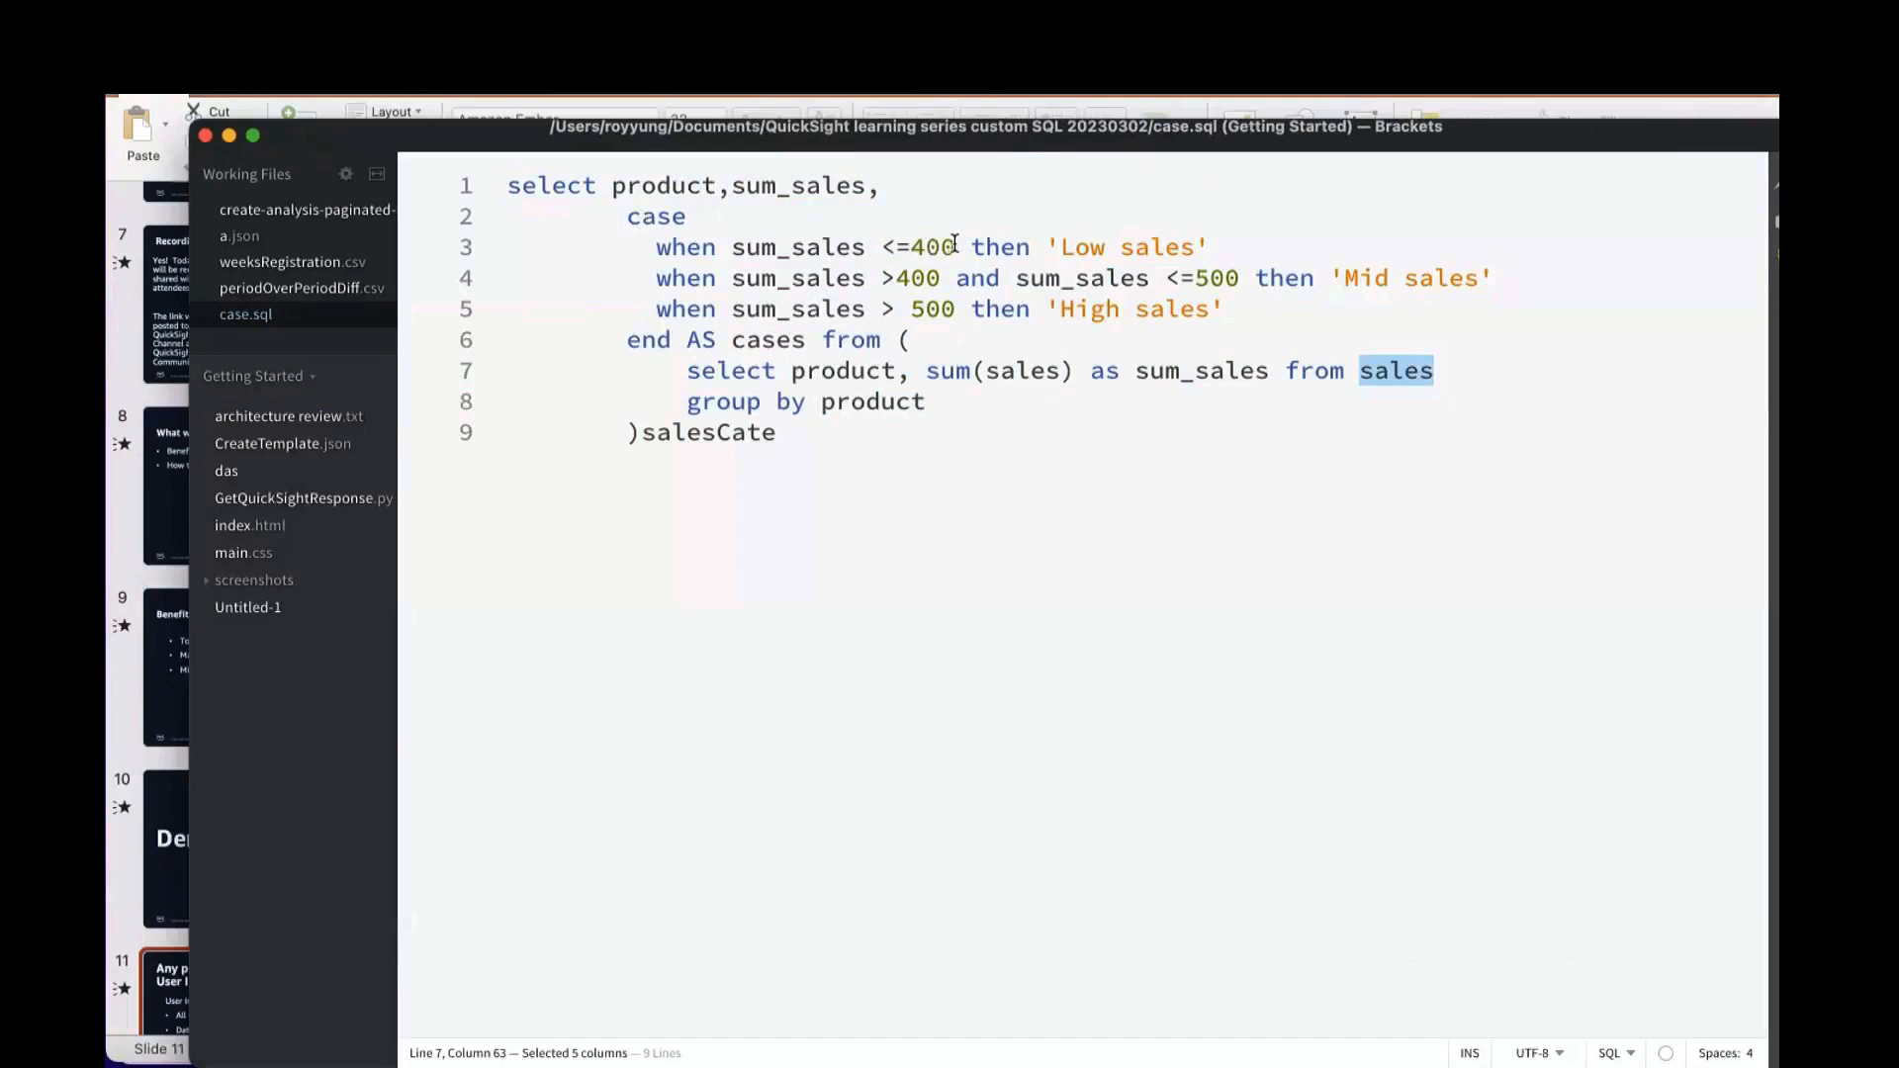
left_click_drag(1196, 248, 1075, 250)
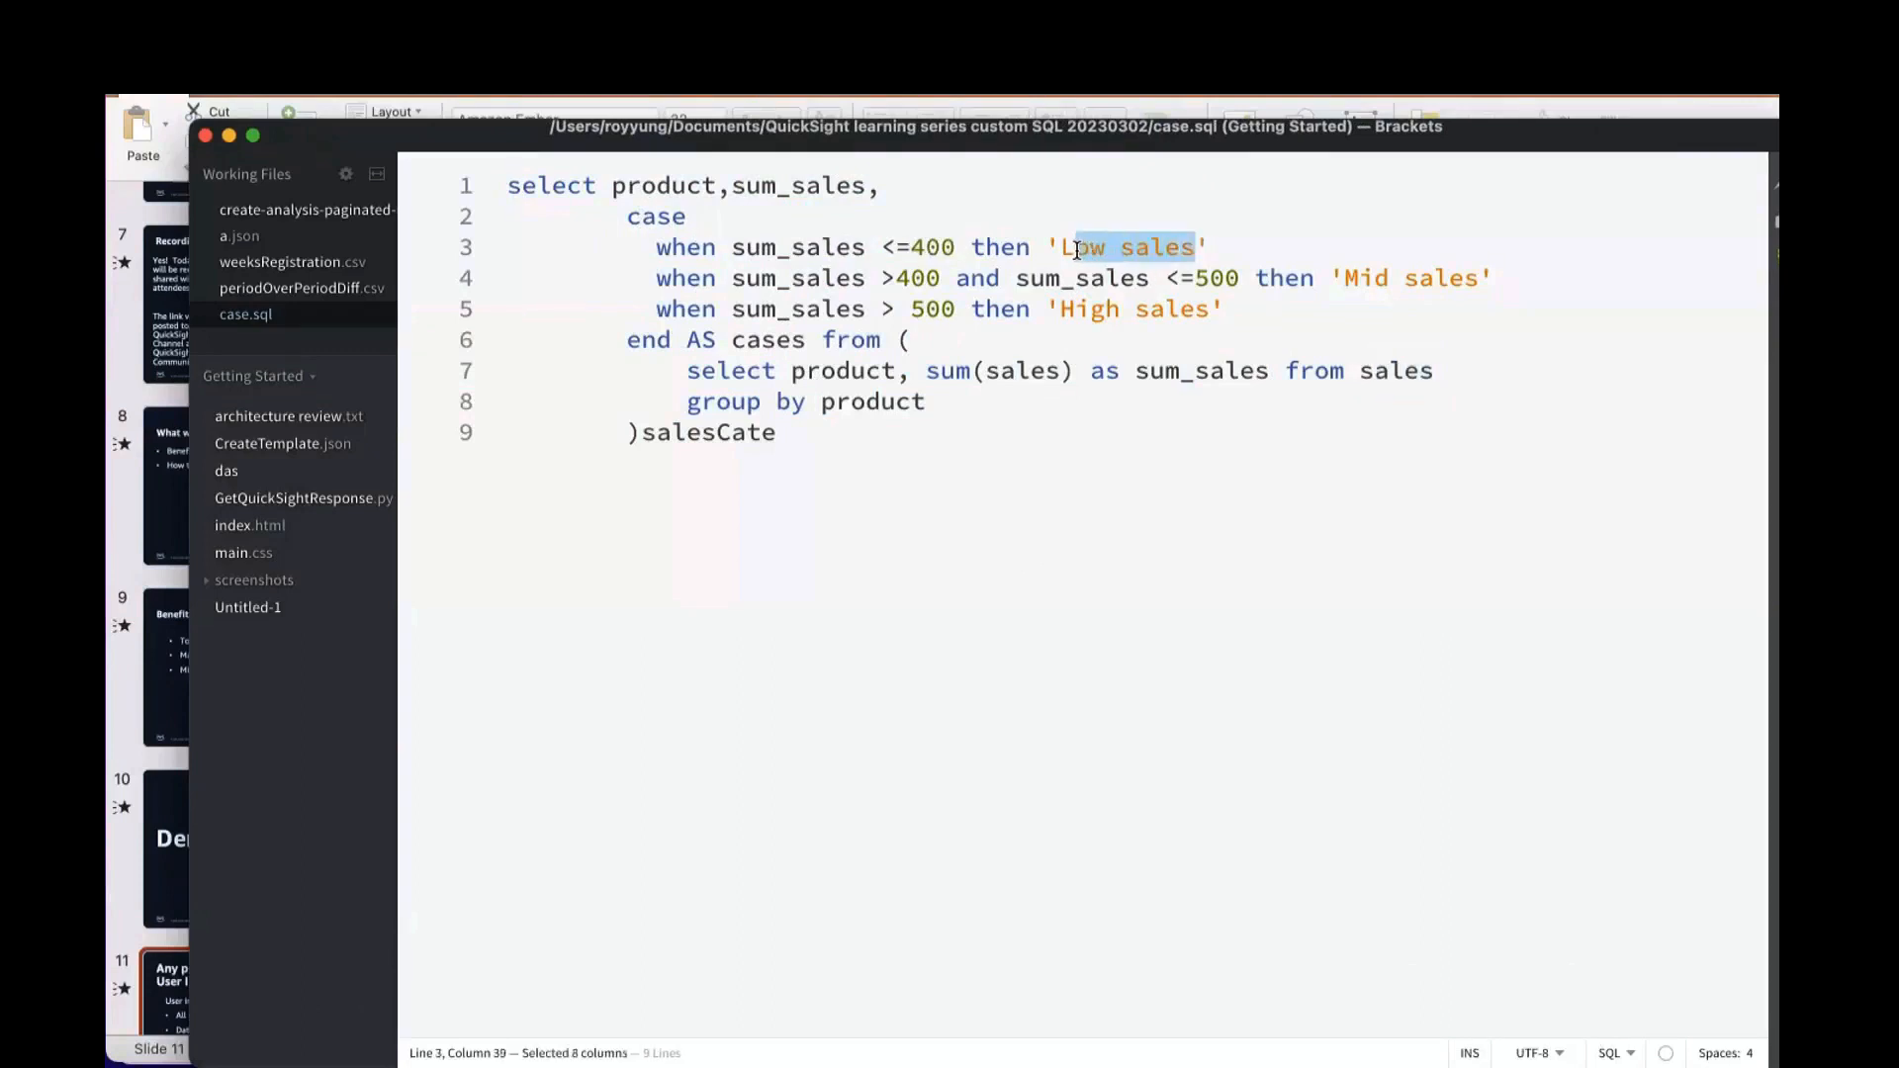
left_click(732, 309)
left_click(1211, 310)
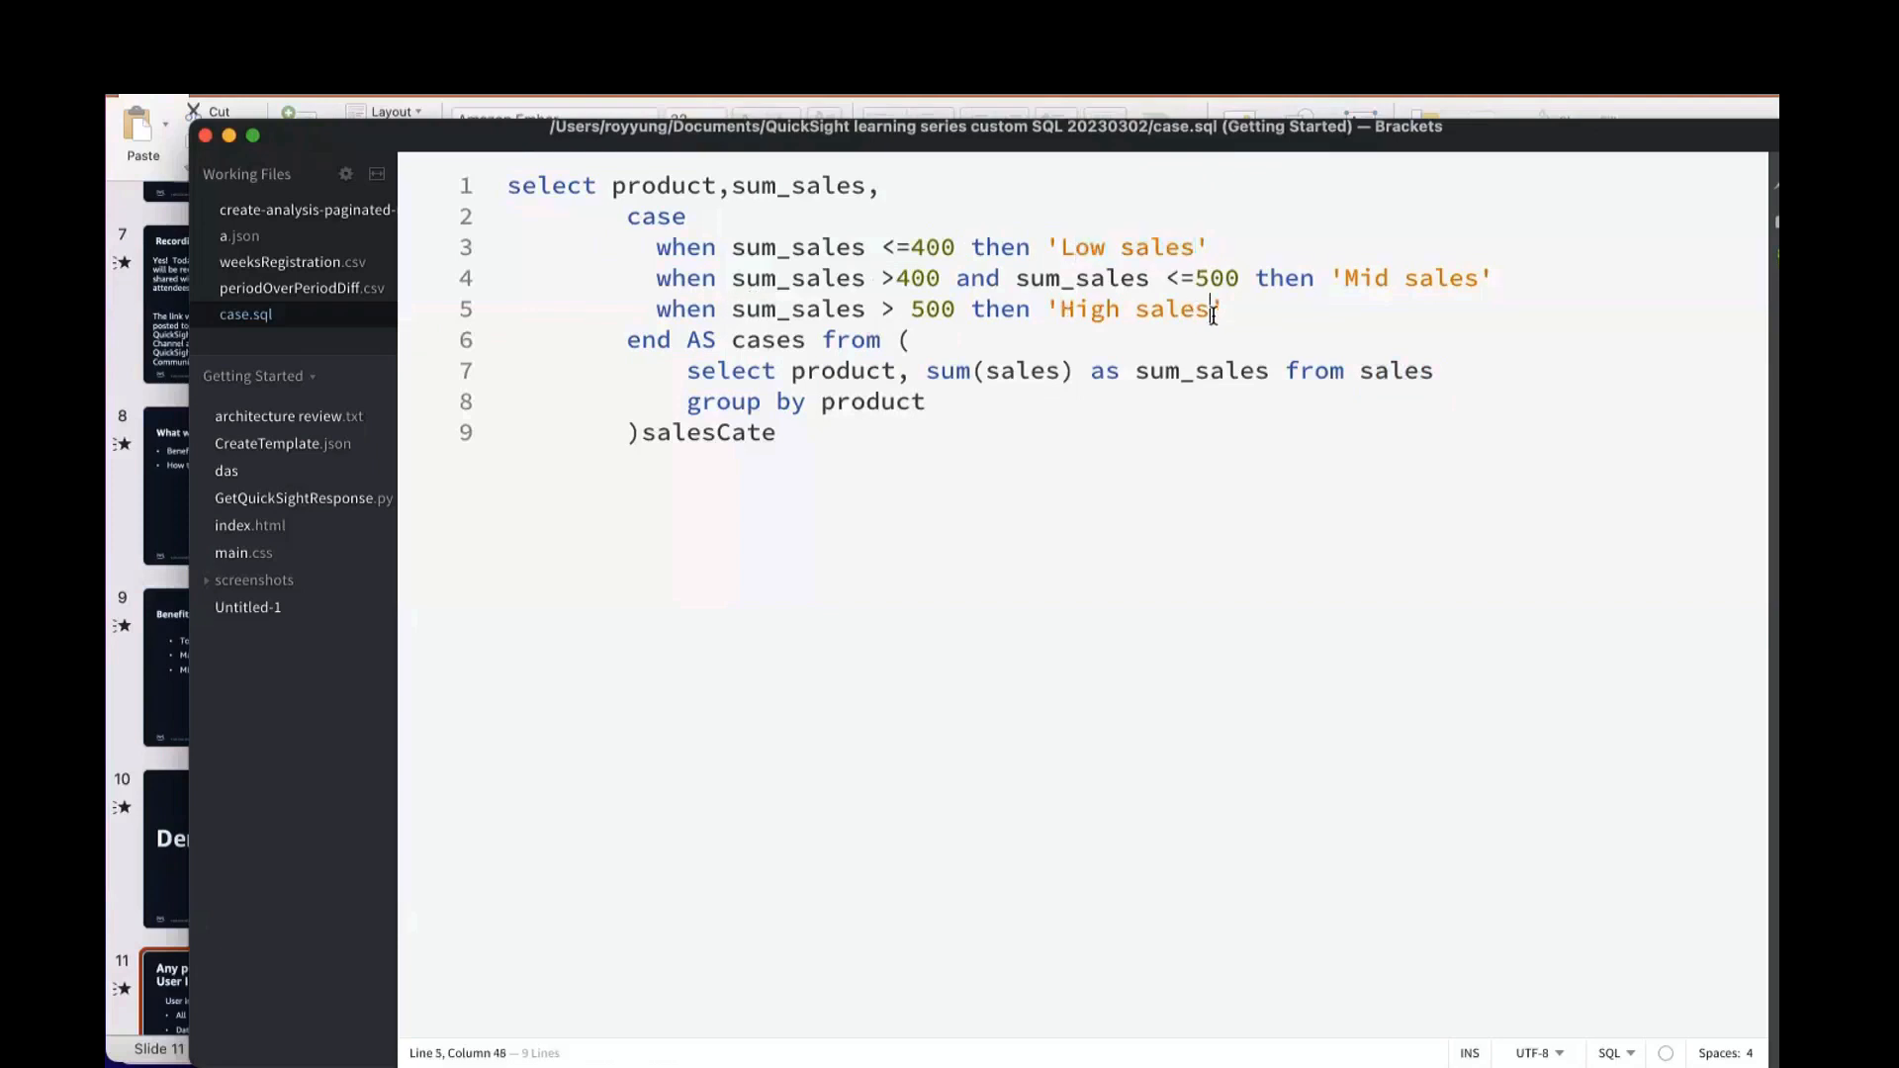
left_click_drag(1212, 312, 1013, 310)
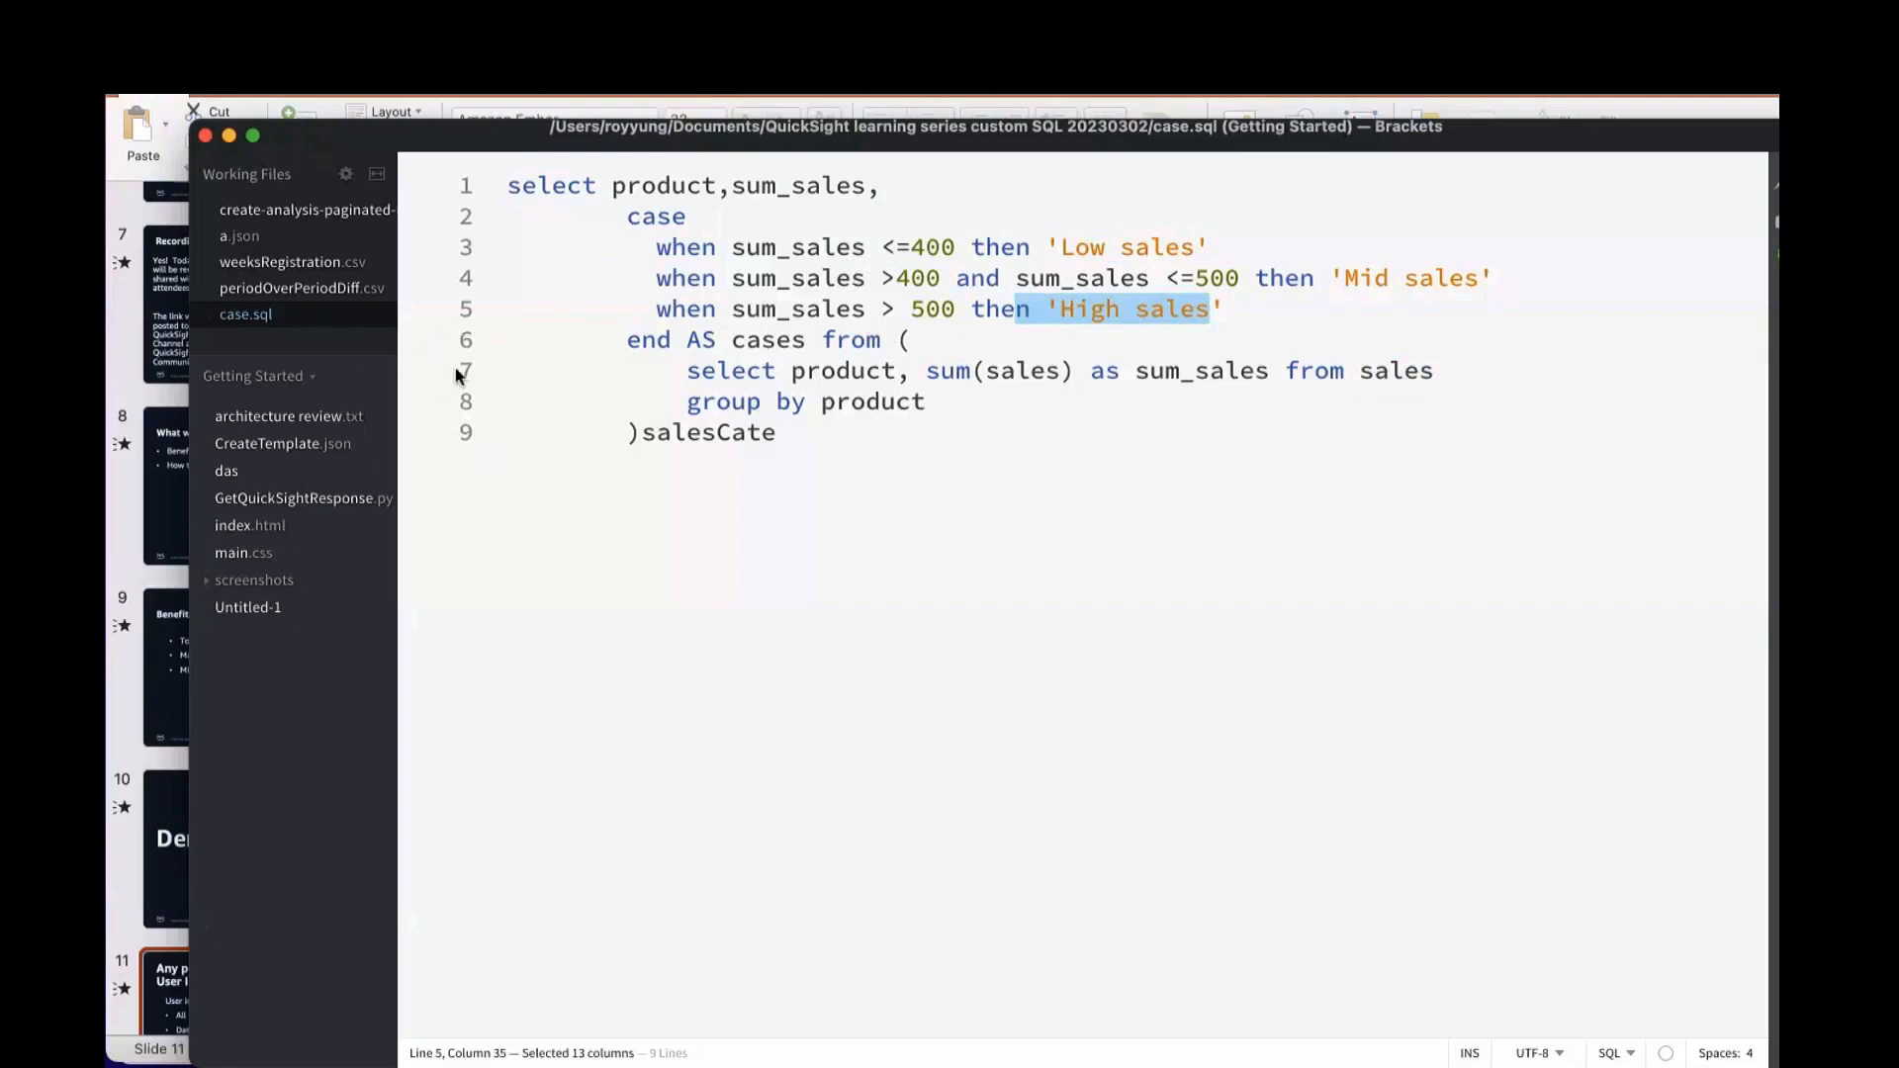
Step: Return to the browser and start a new dataset from the existing sql-london data source using custom SQL
key("super+Tab")
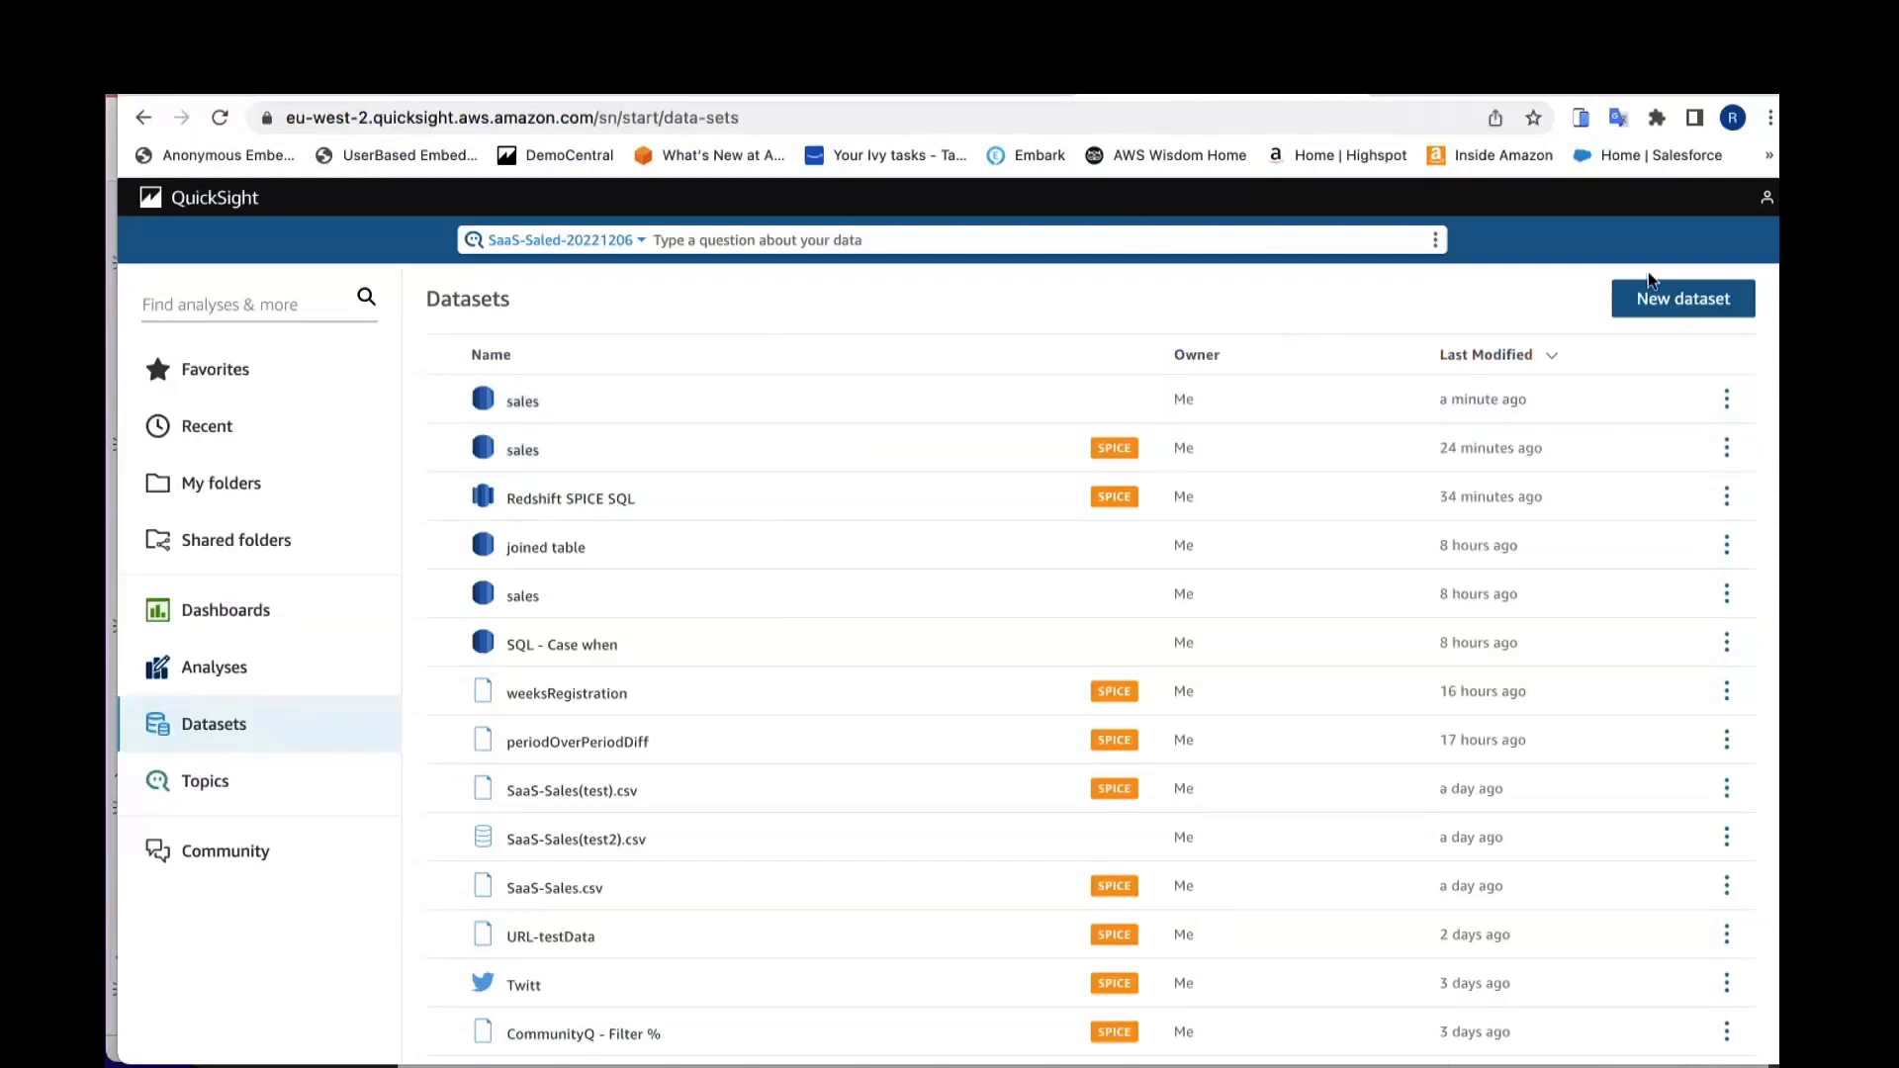
left_click(1693, 297)
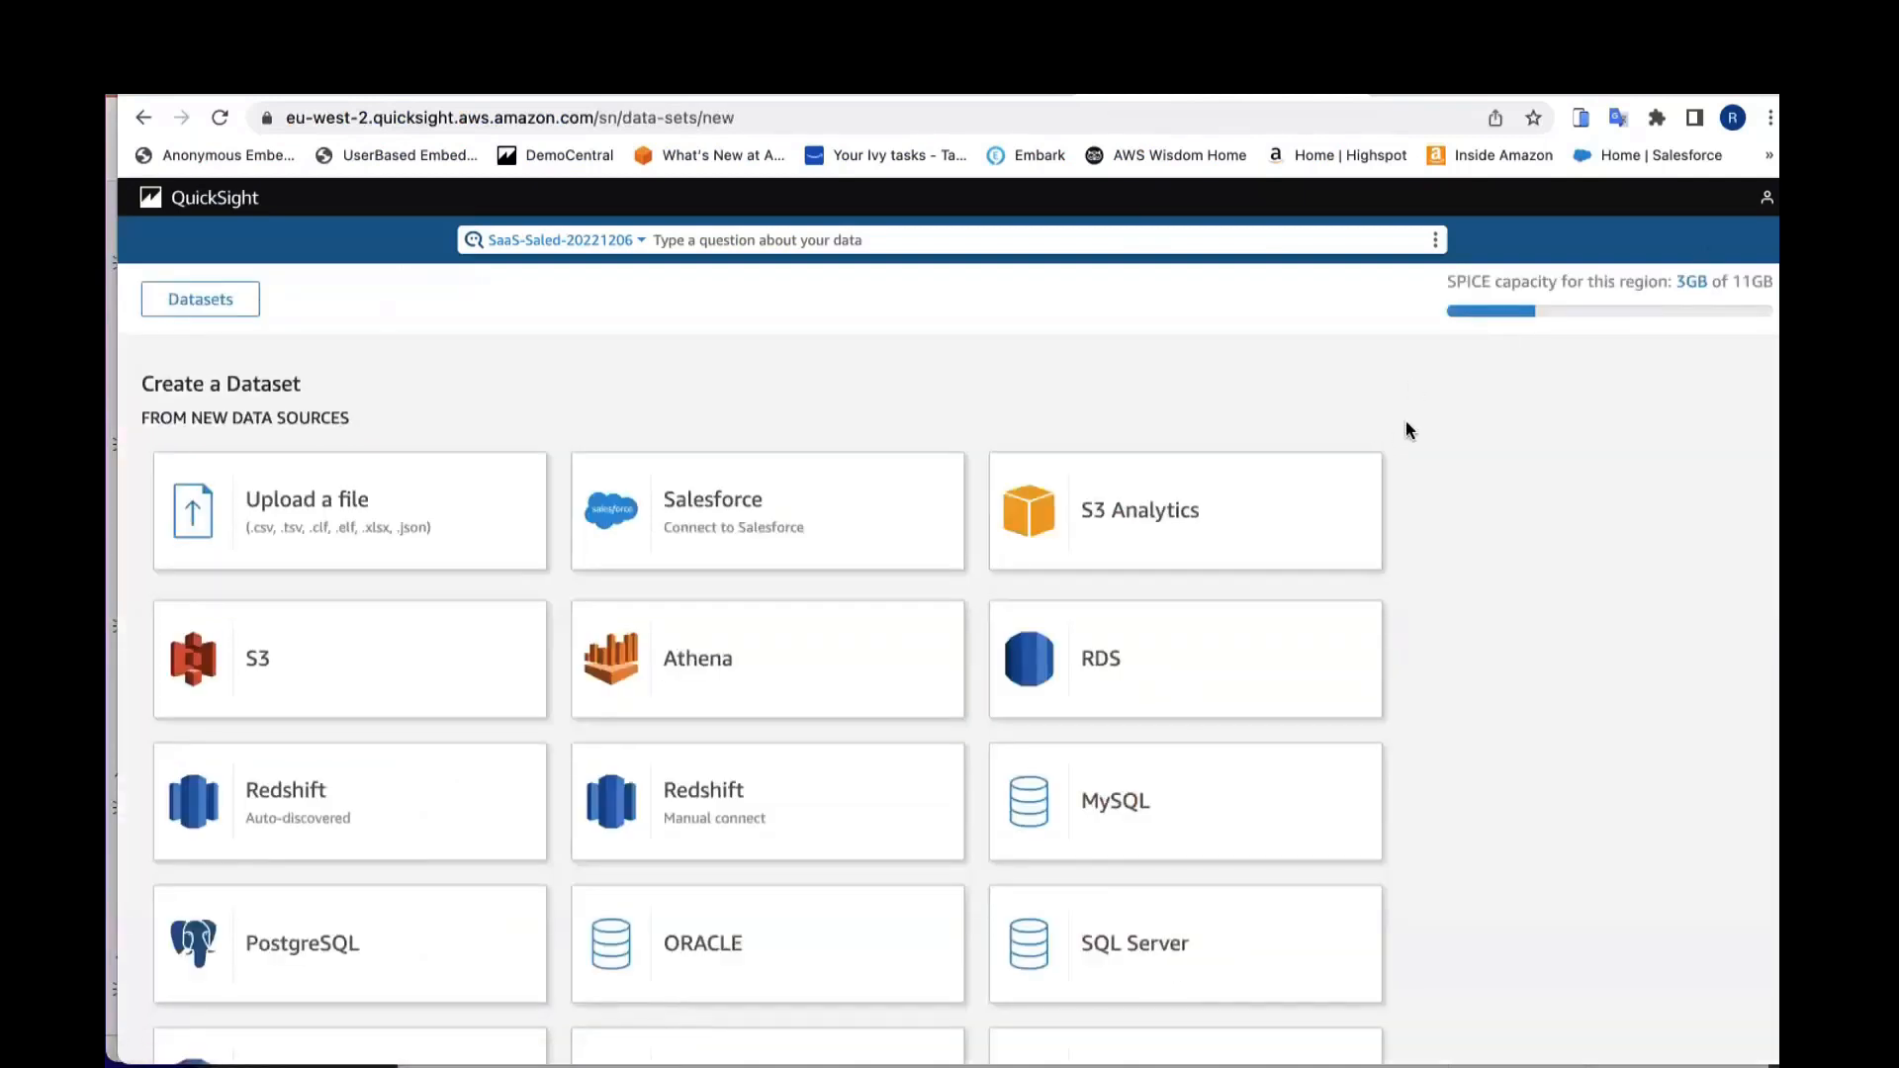
scroll(1569, 445, "down", 10)
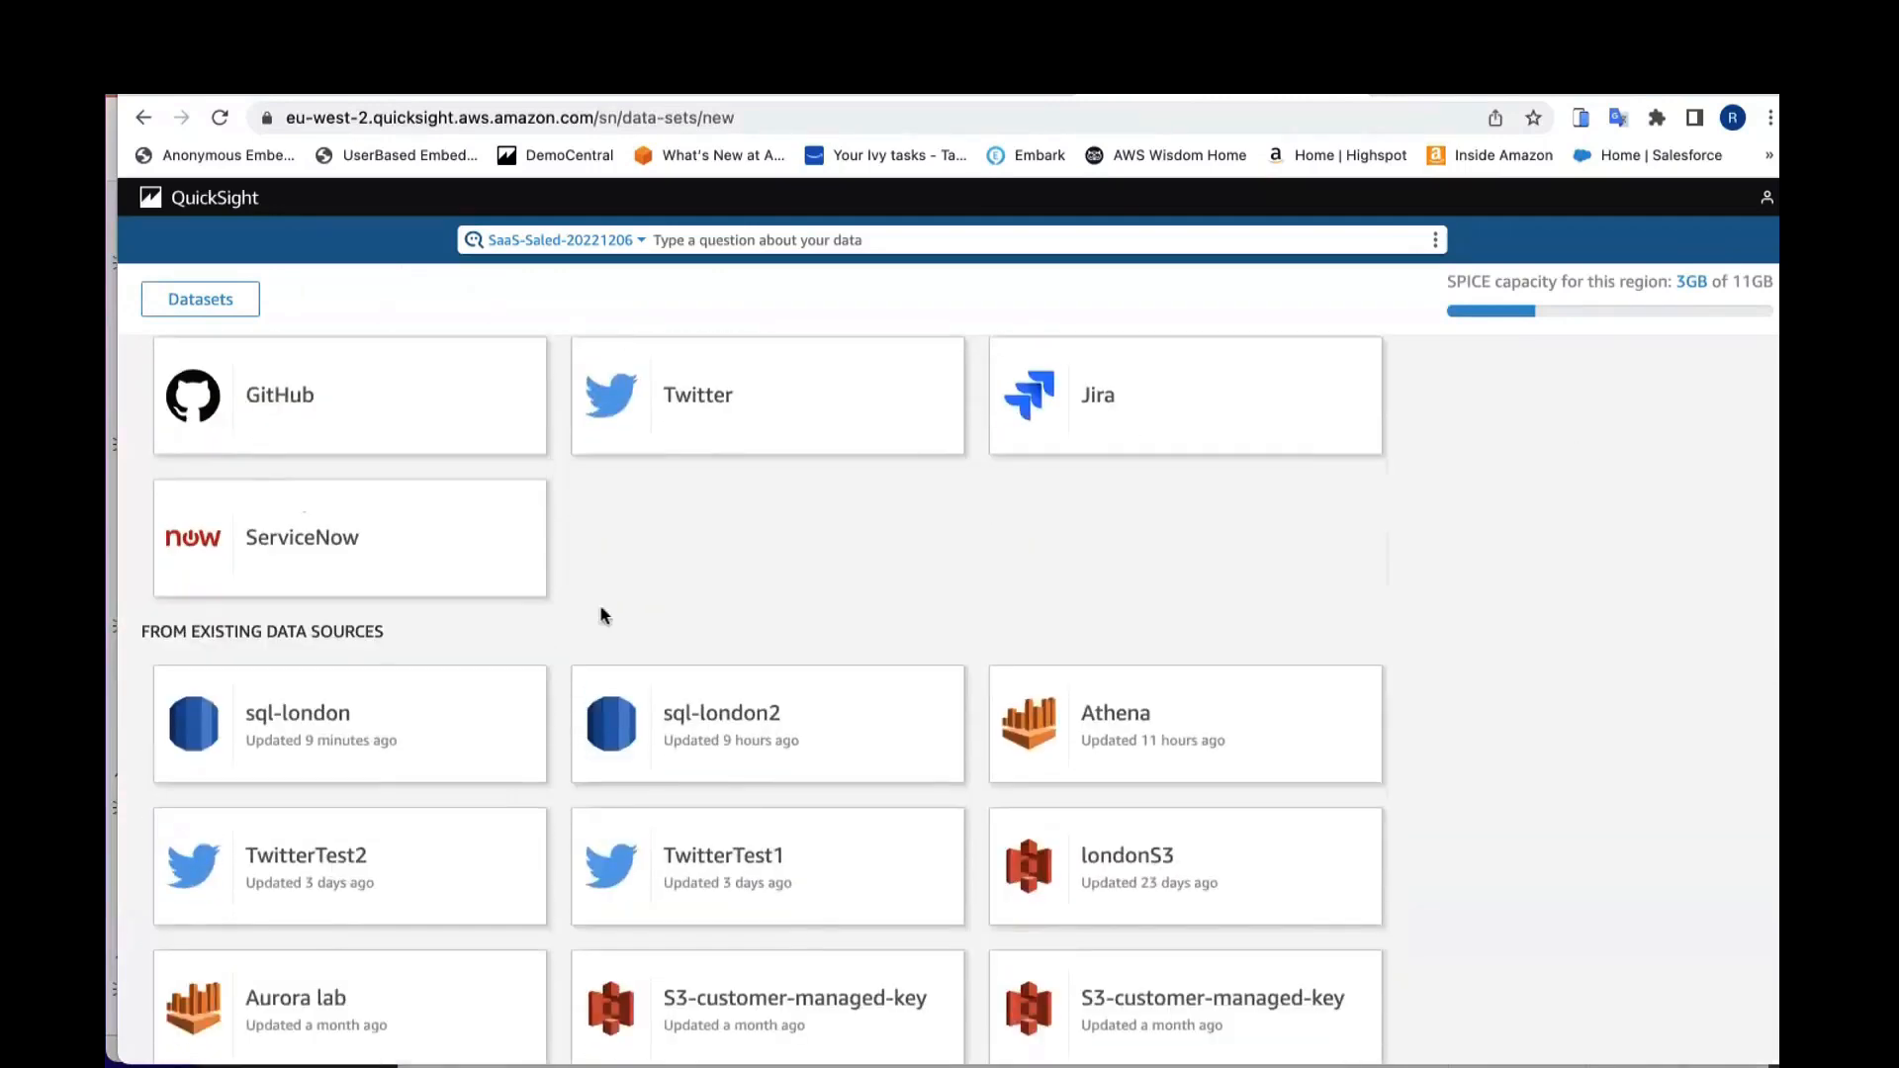
left_click(474, 715)
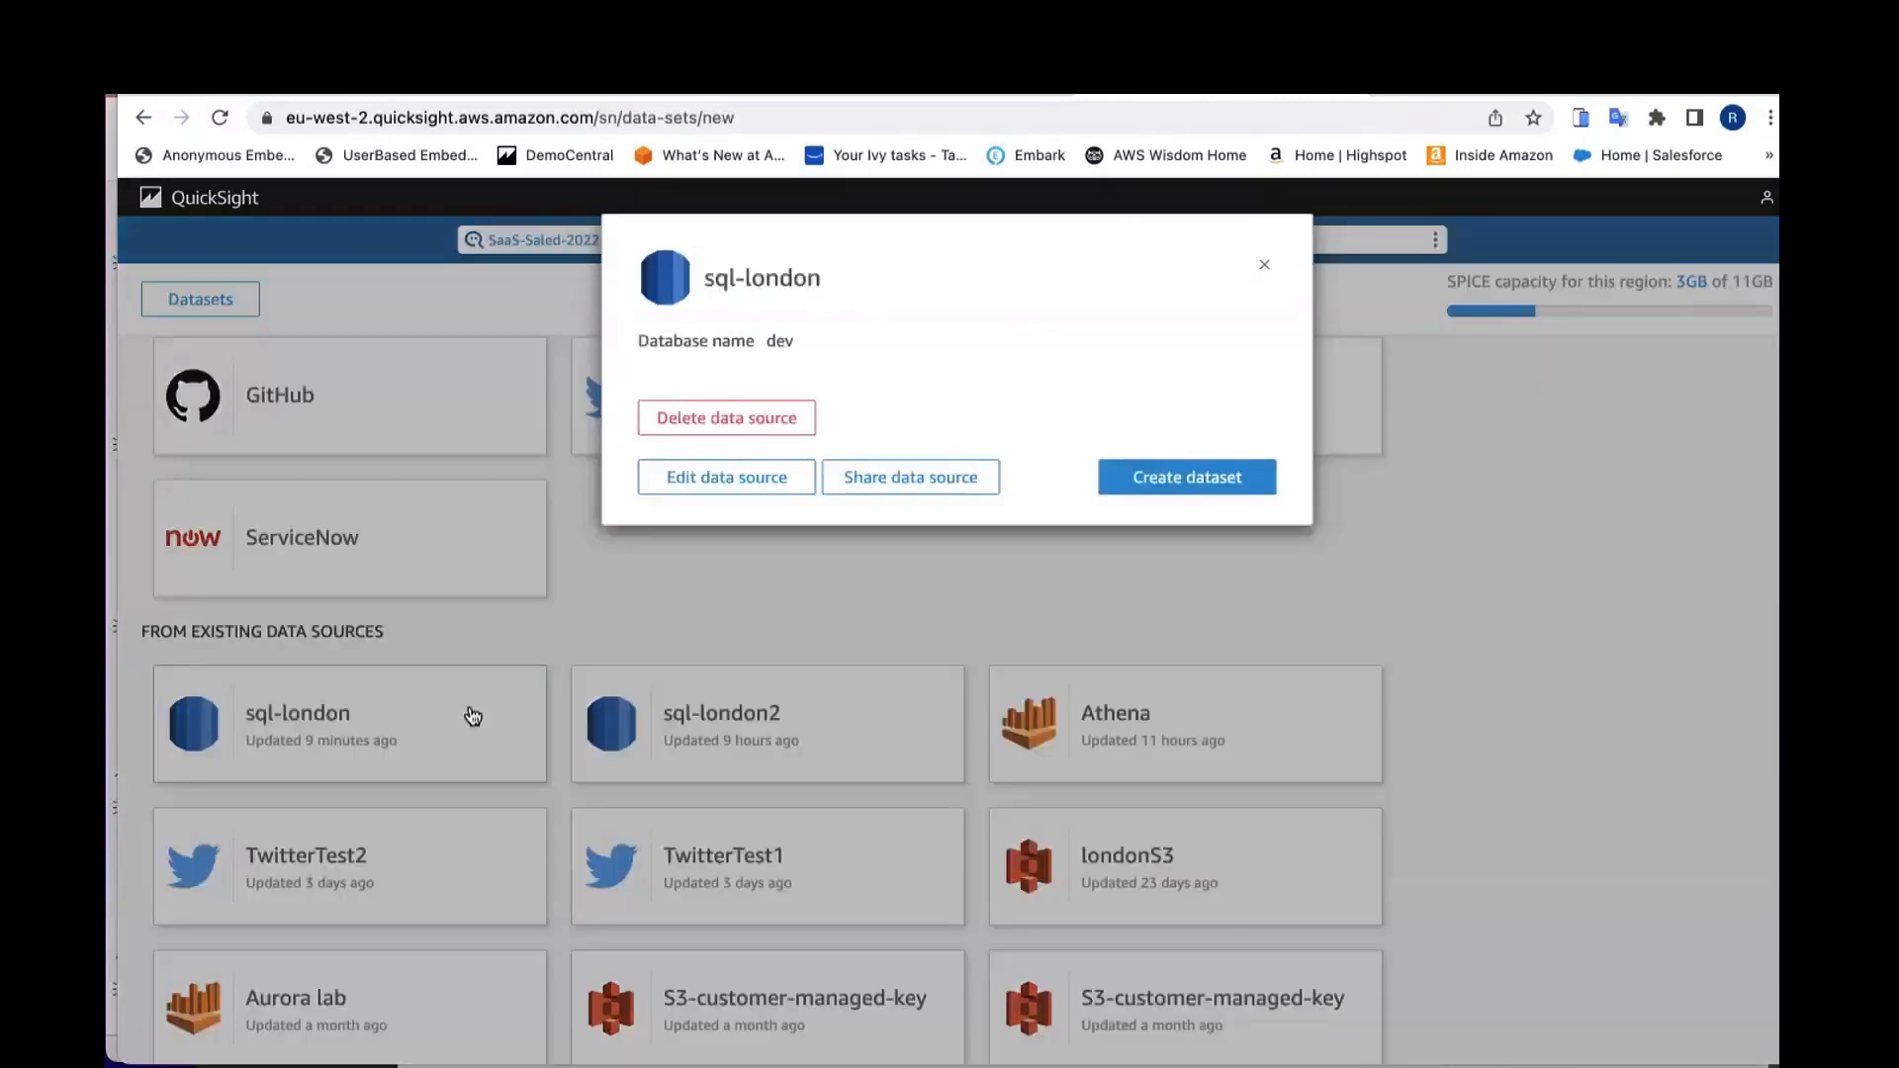
left_click(1145, 471)
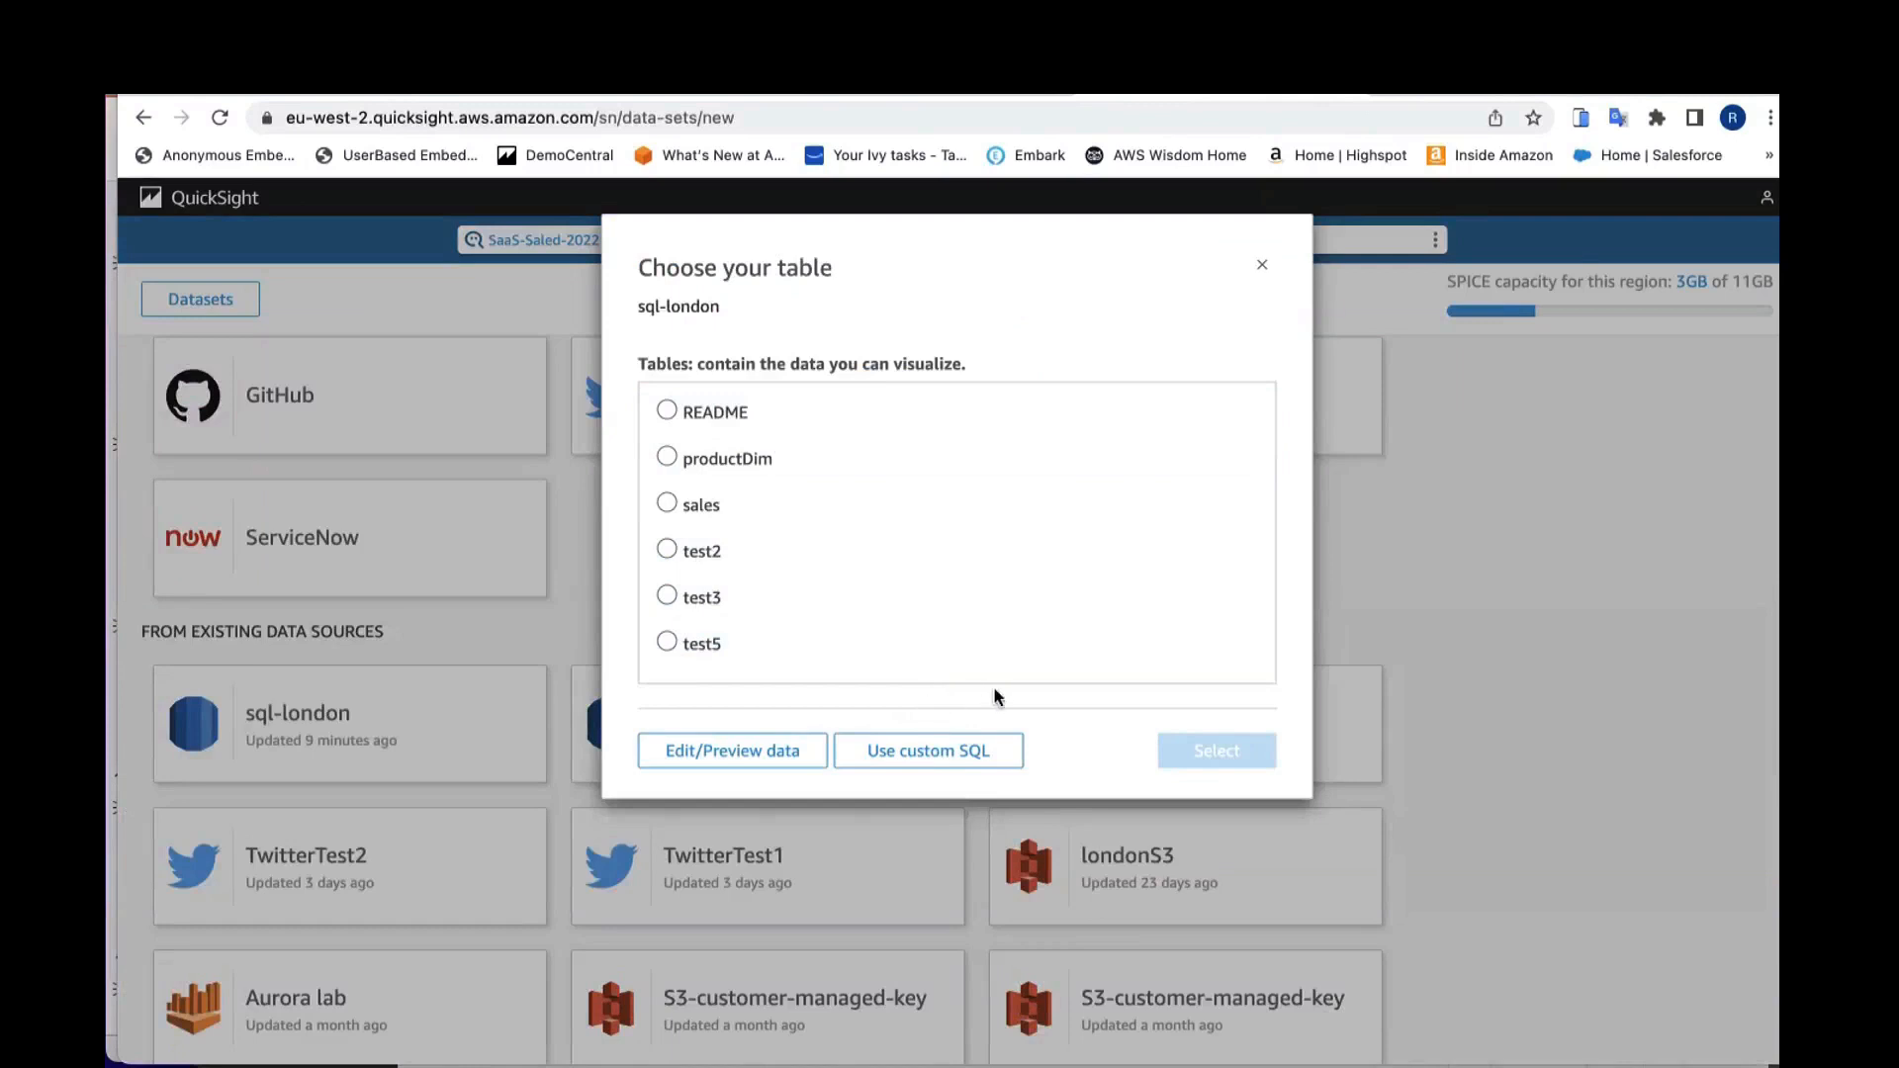
left_click(941, 749)
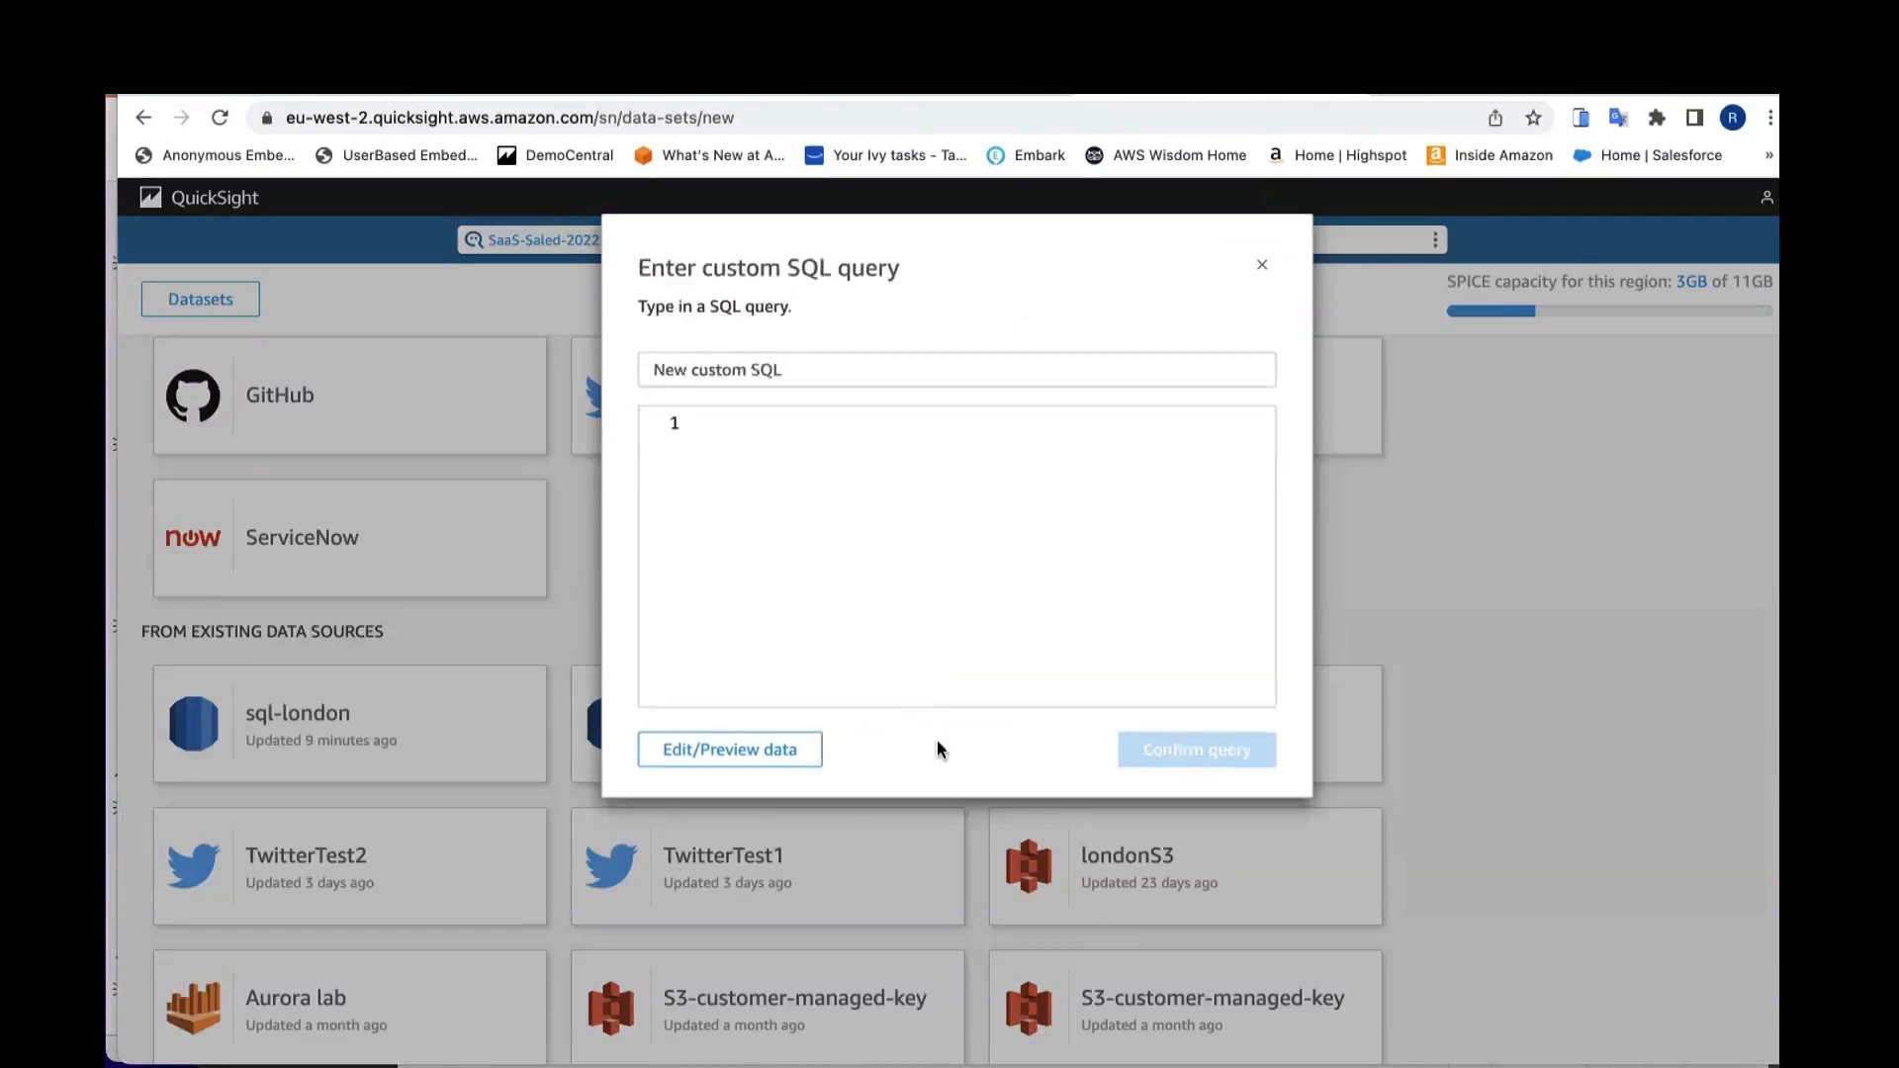
Step: Enter the custom SQL query select * from sales and open it in the edit/preview editor
left_click(840, 469)
type("slec")
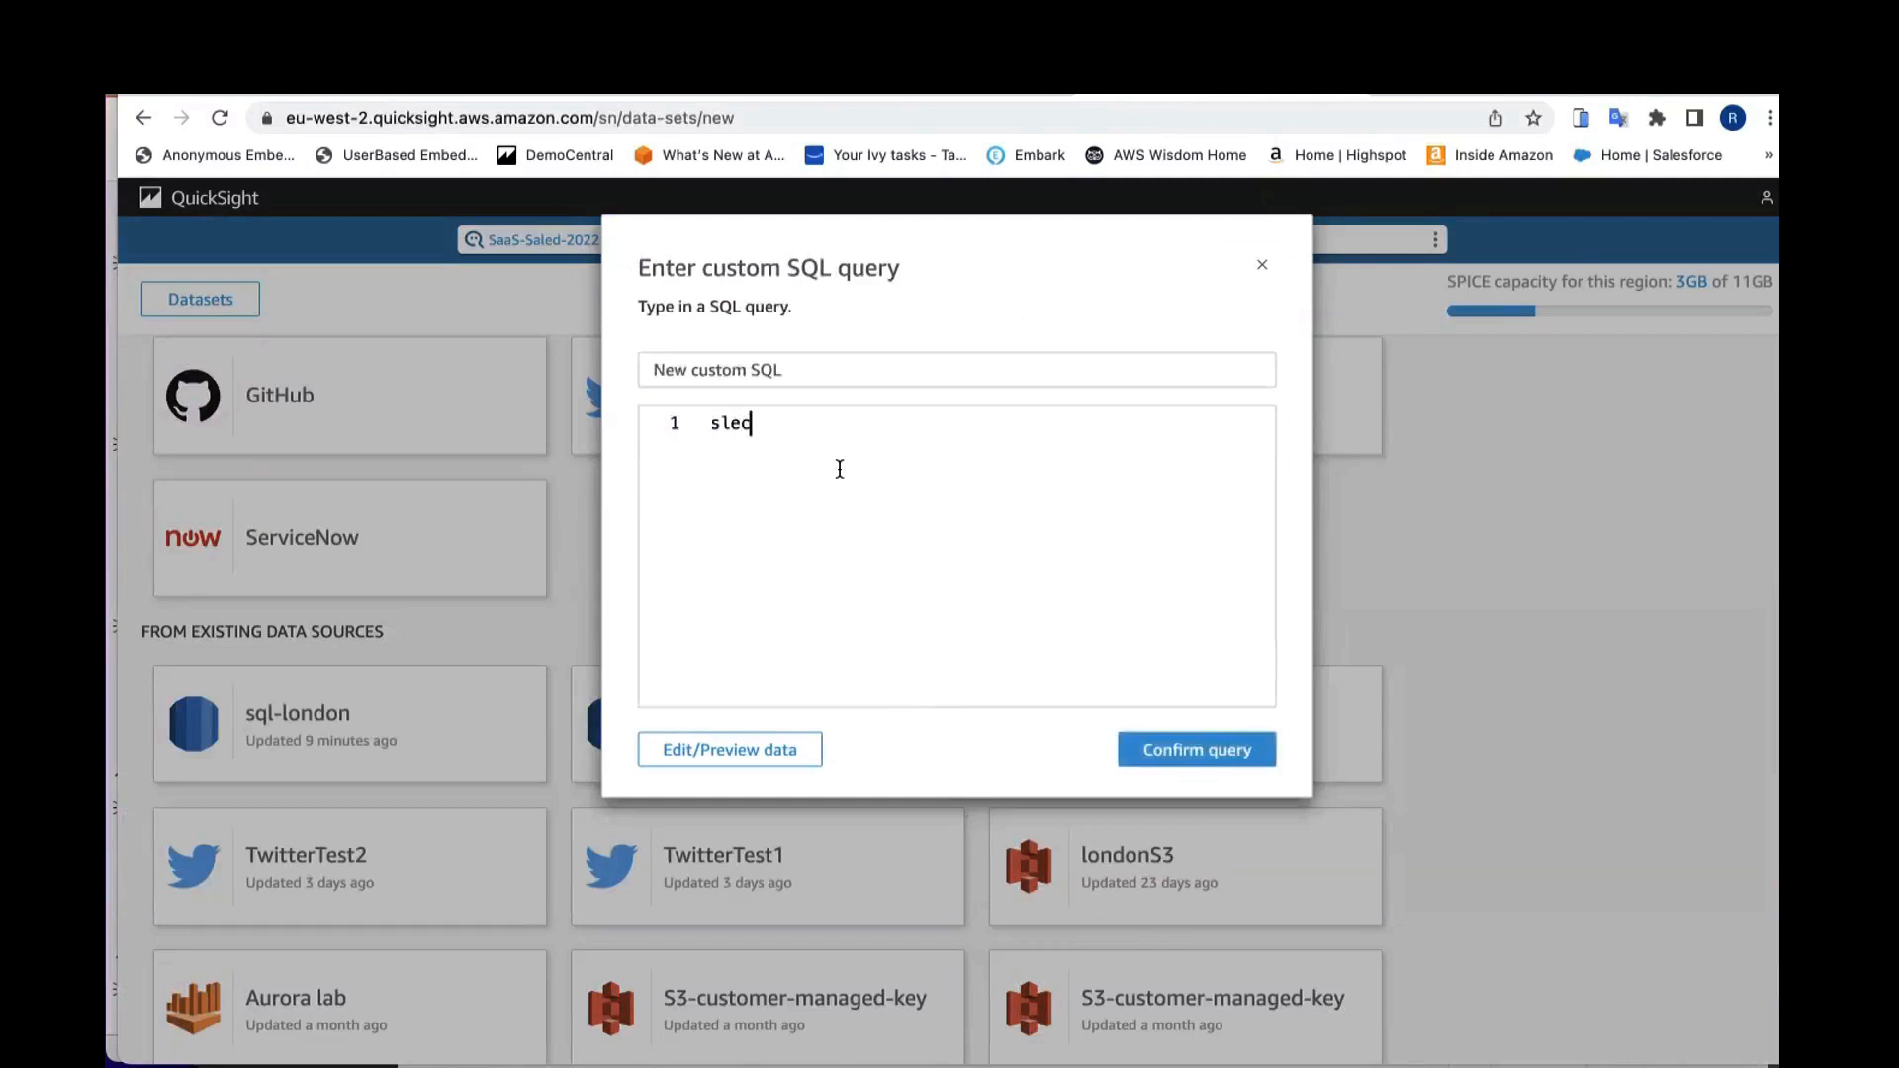
key("BackSpace")
key("BackSpace")
key("BackSpace")
type("elect * from sales")
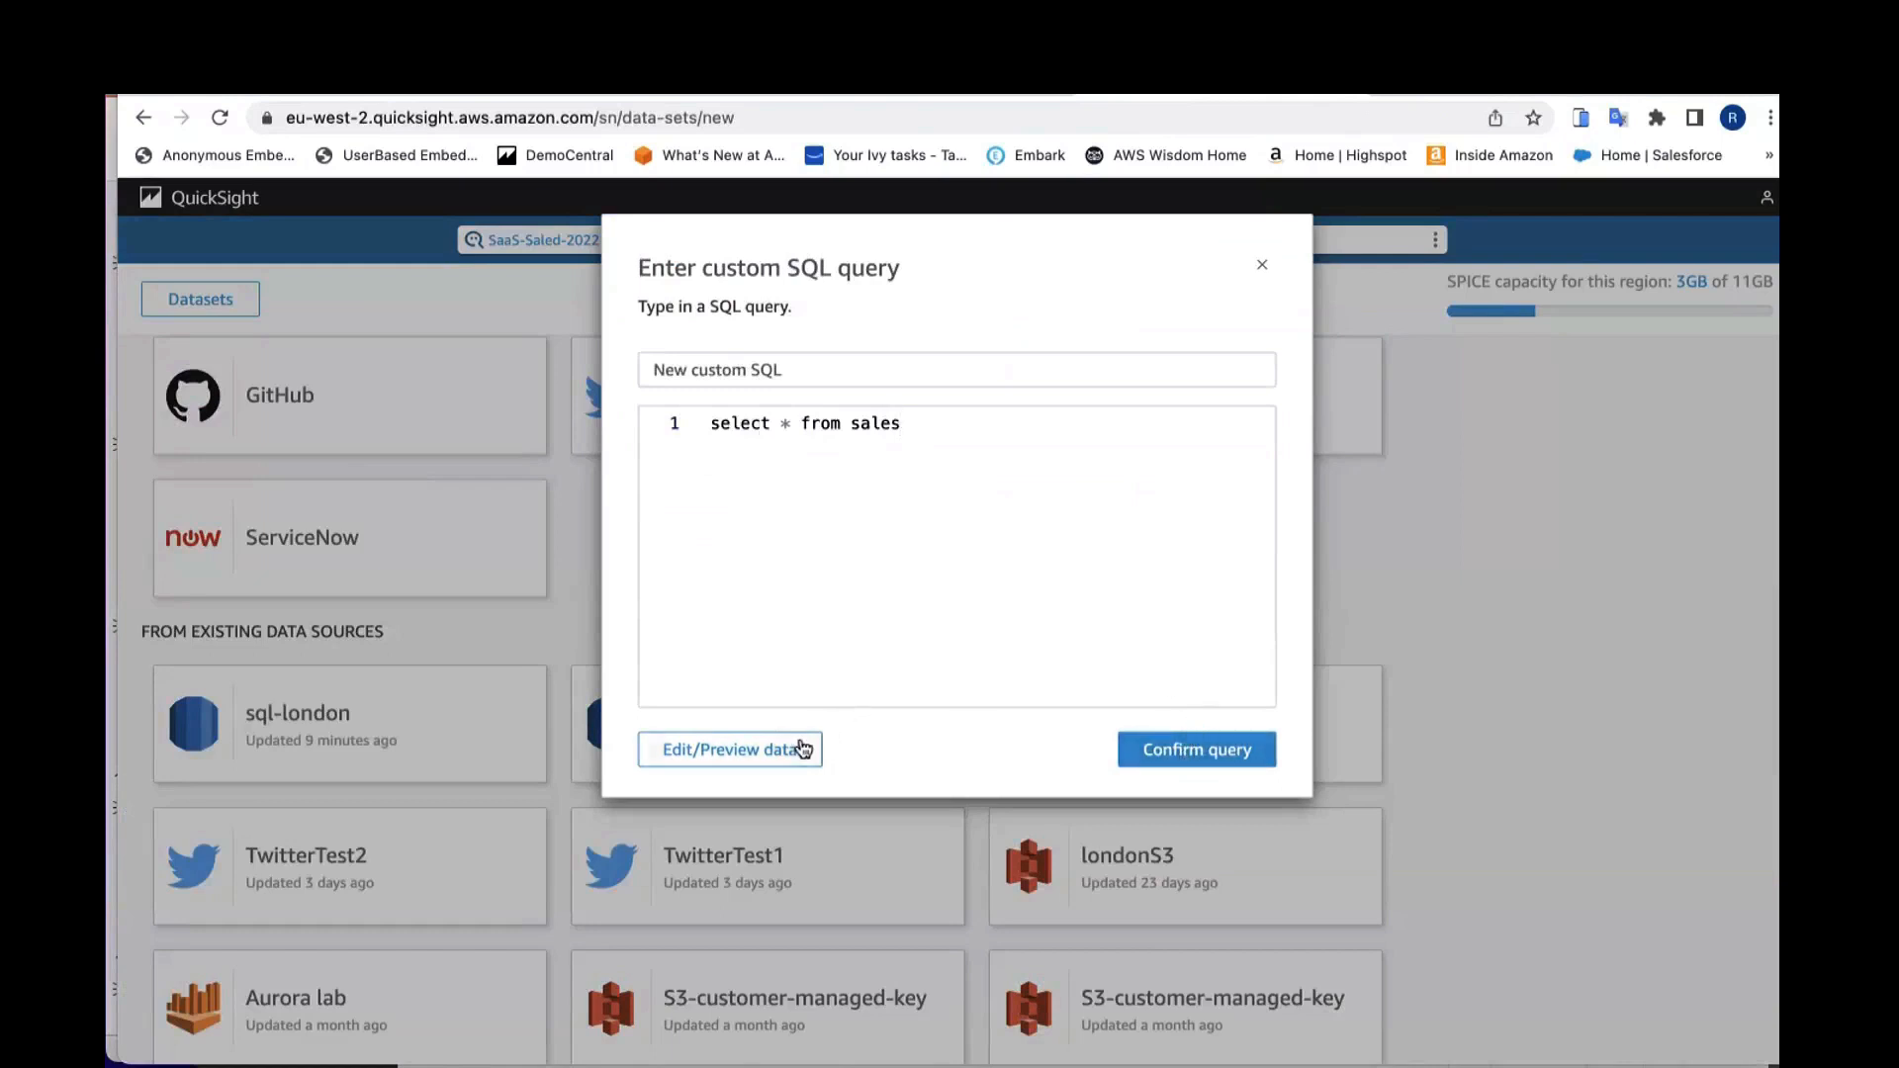
left_click(760, 760)
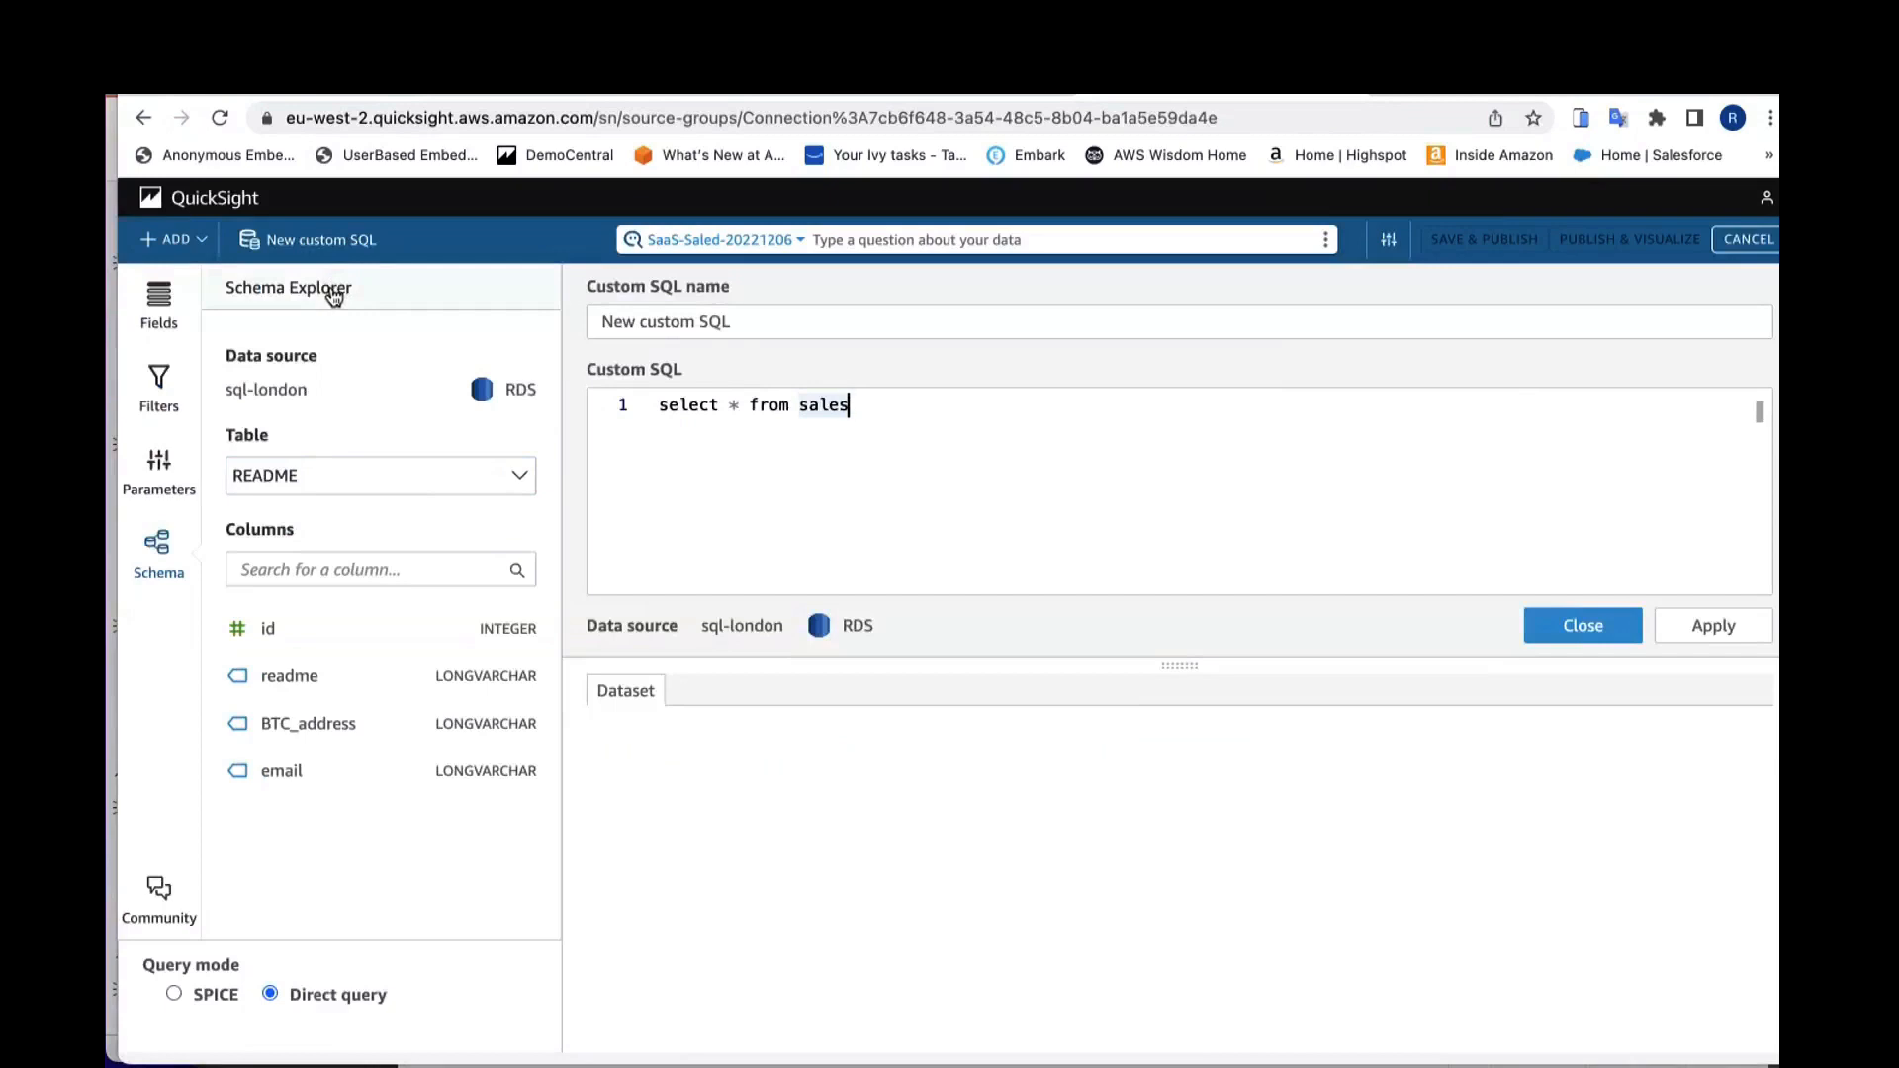
Step: Browse the sales table's columns in the schema explorer and preview the select * from sales query results
left_click(294, 477)
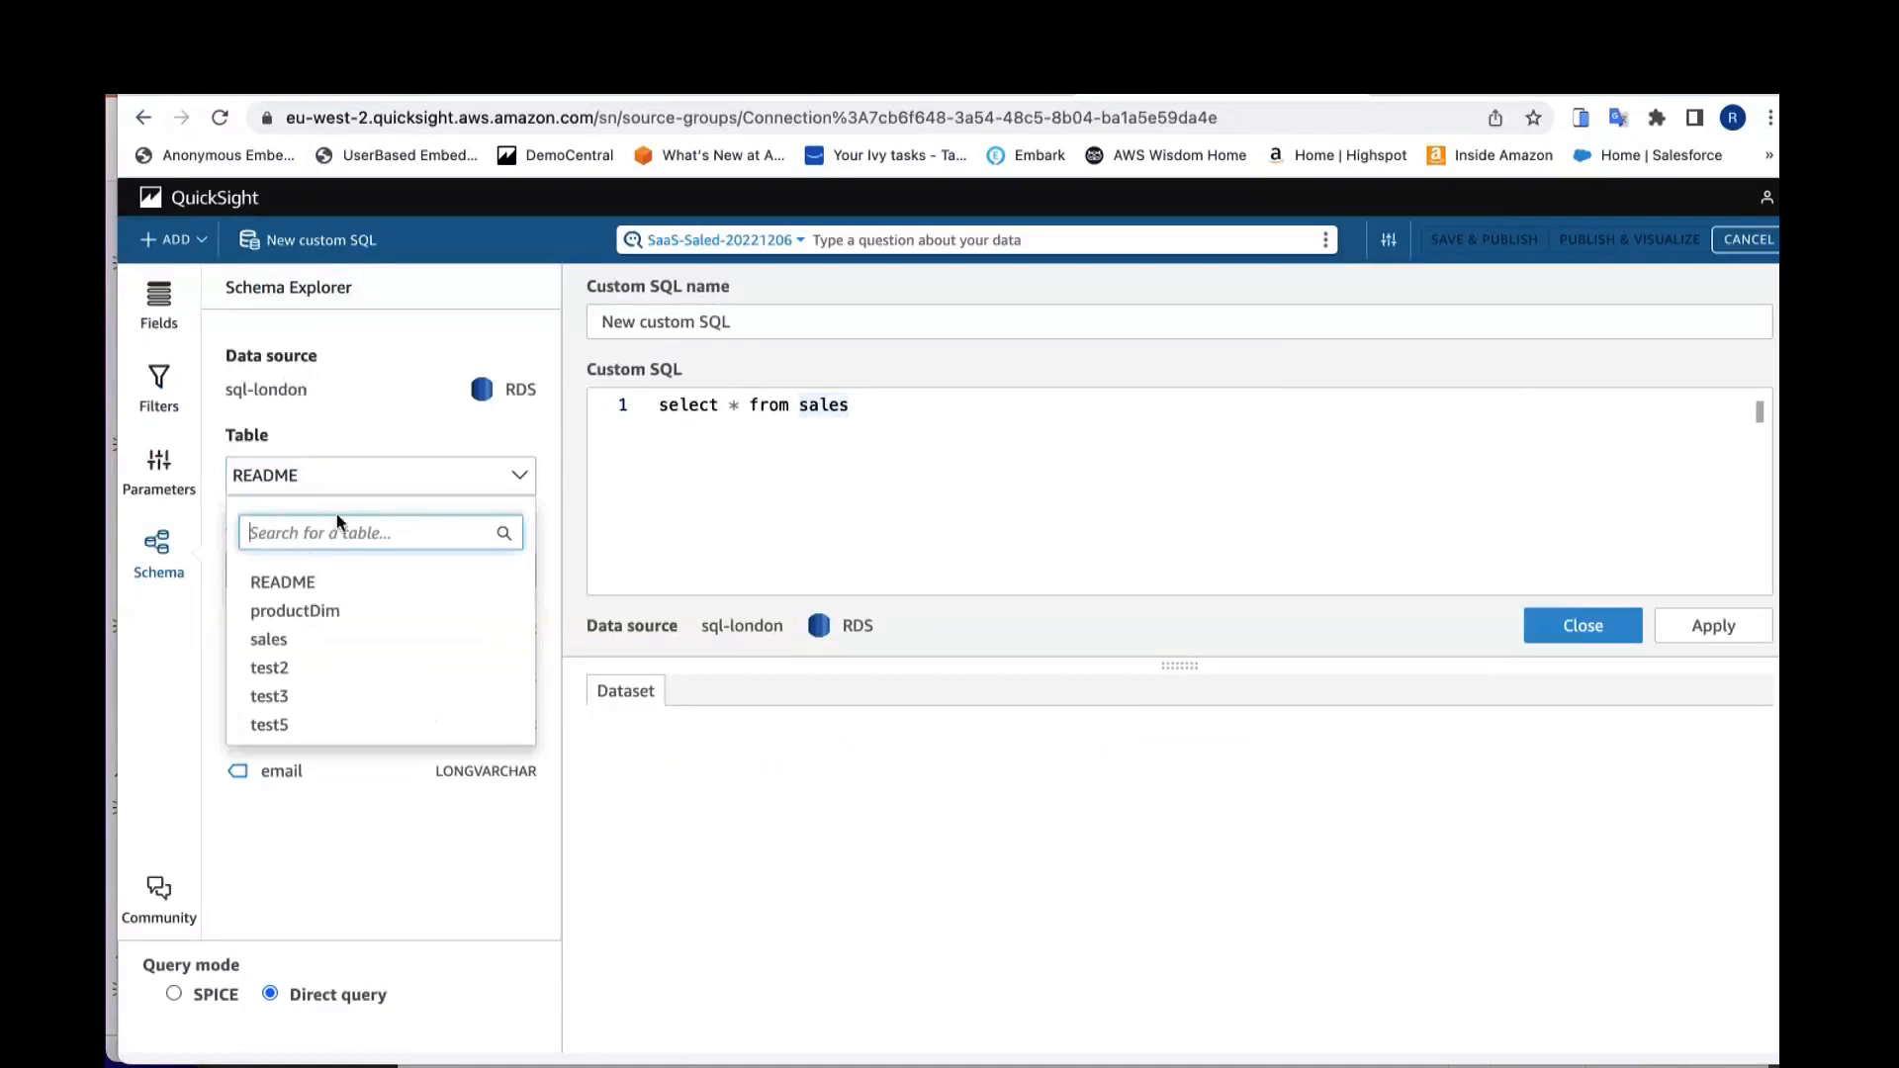
left_click(295, 640)
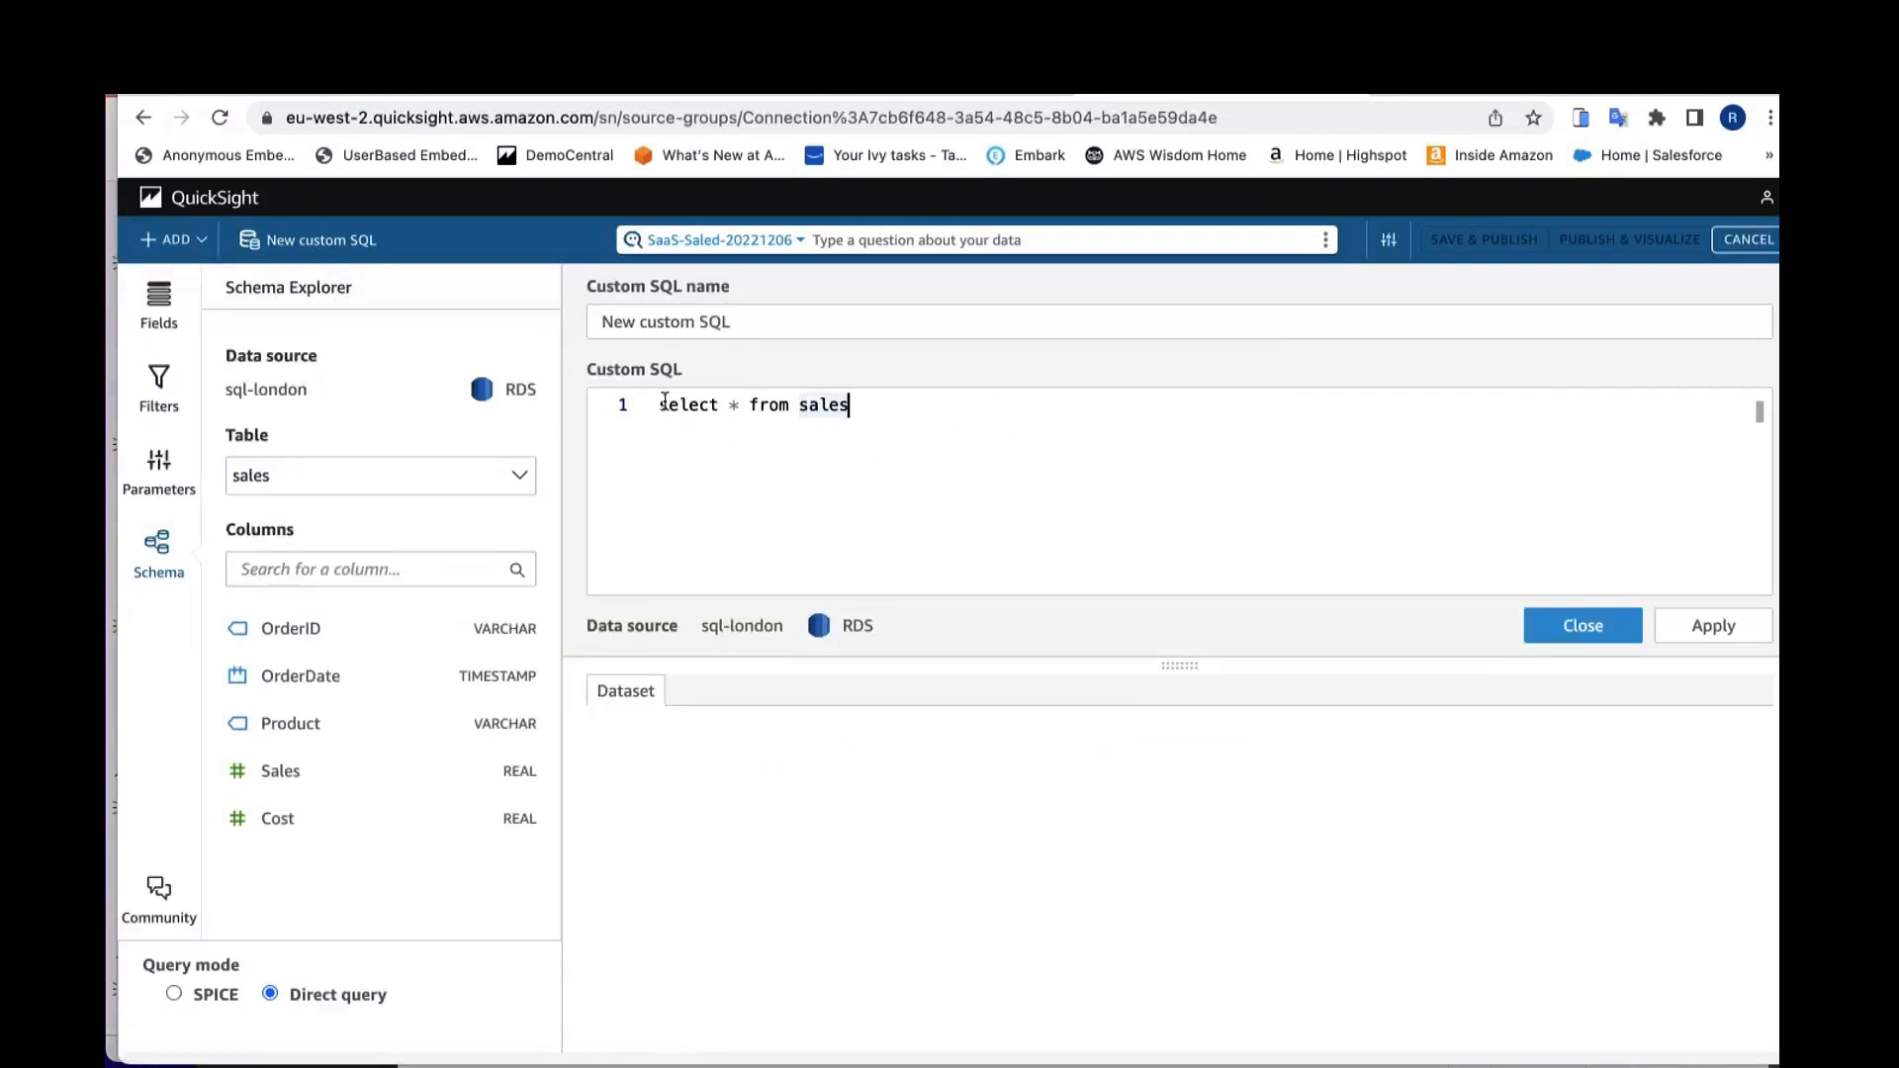
left_click(157, 389)
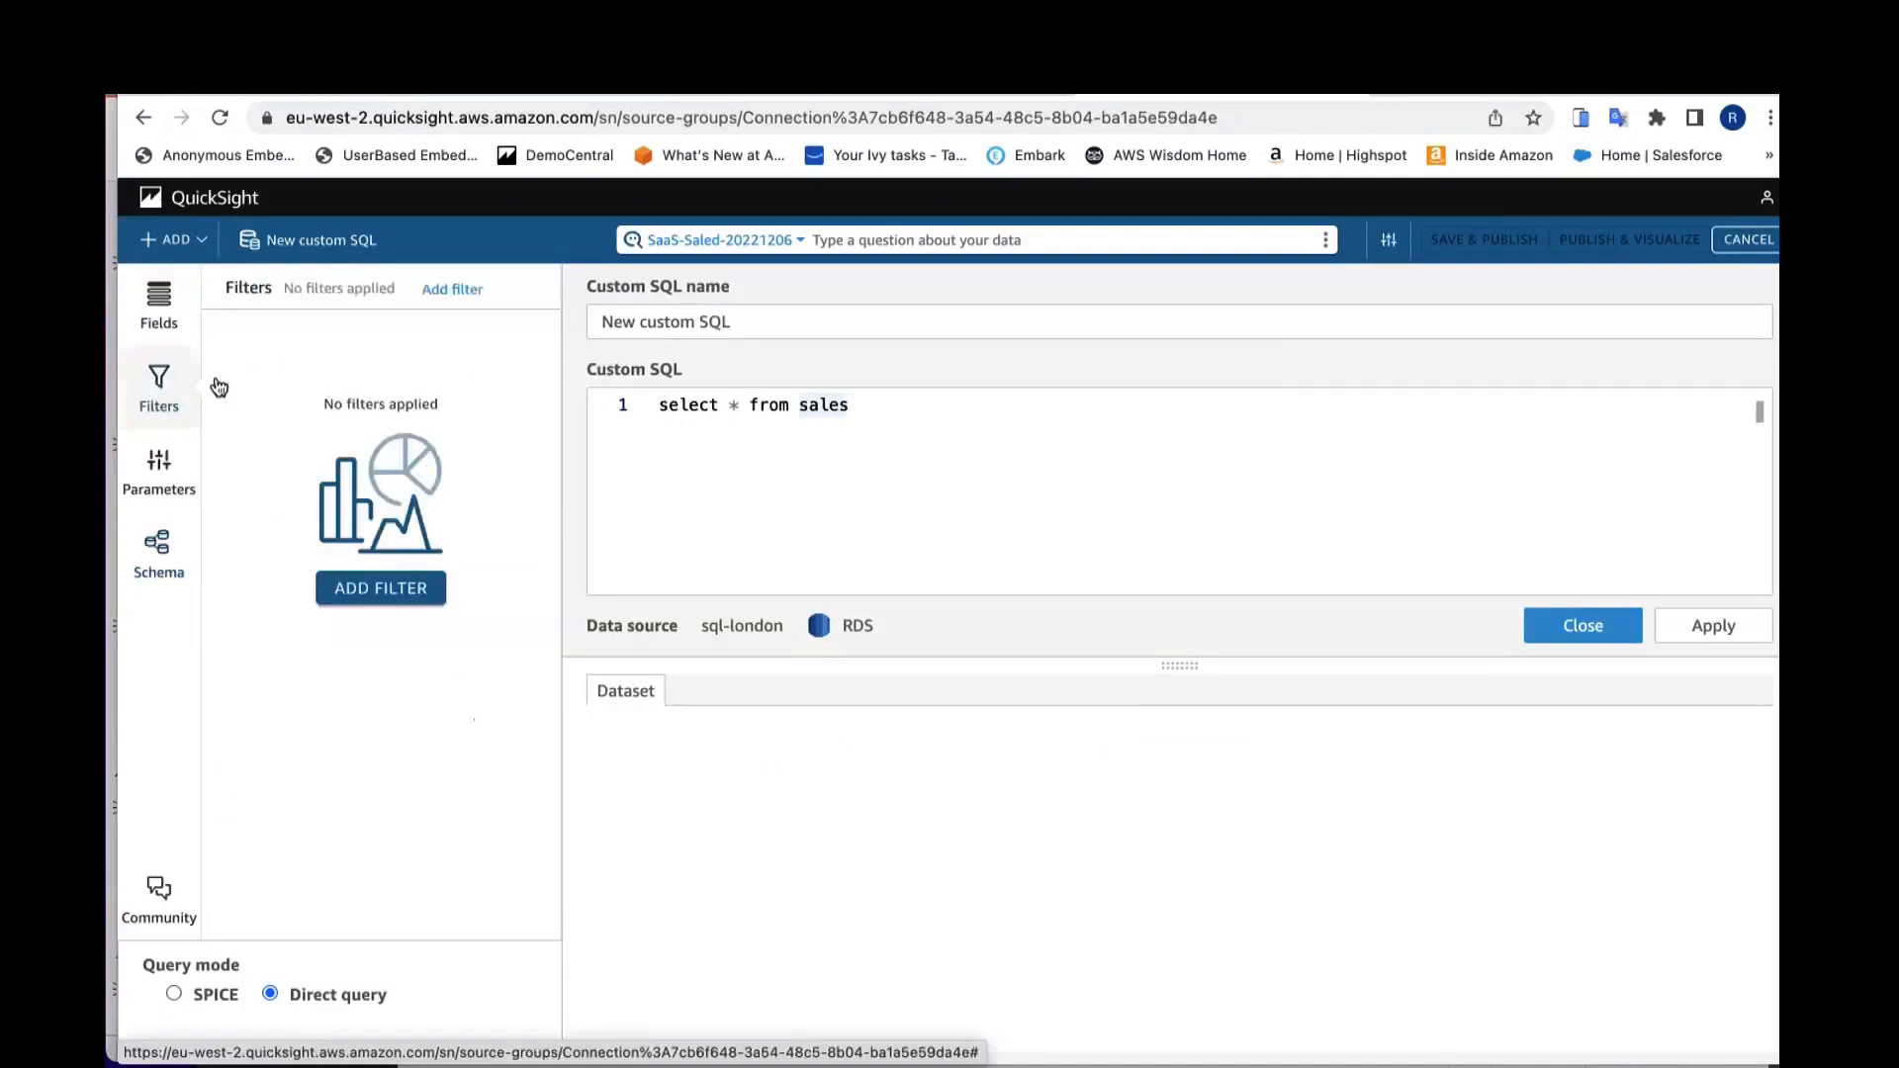
left_click(163, 311)
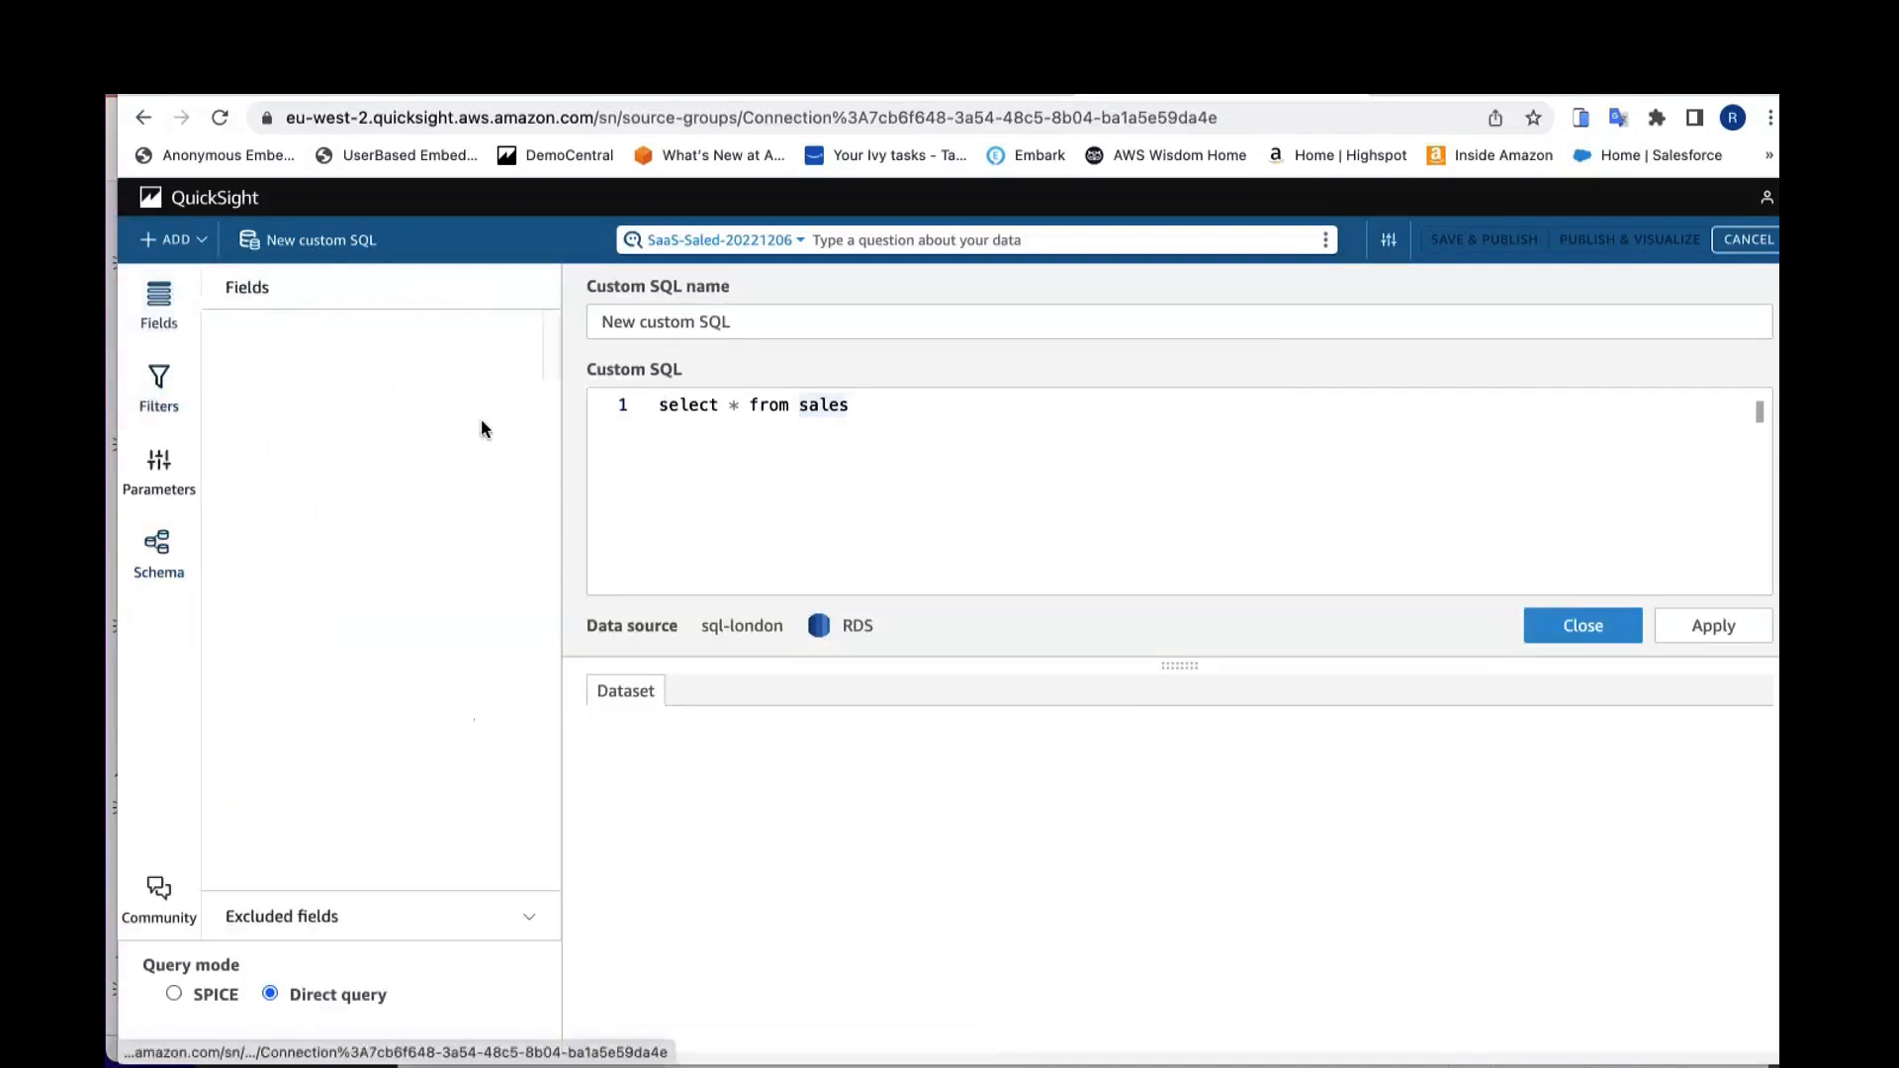
left_click(160, 559)
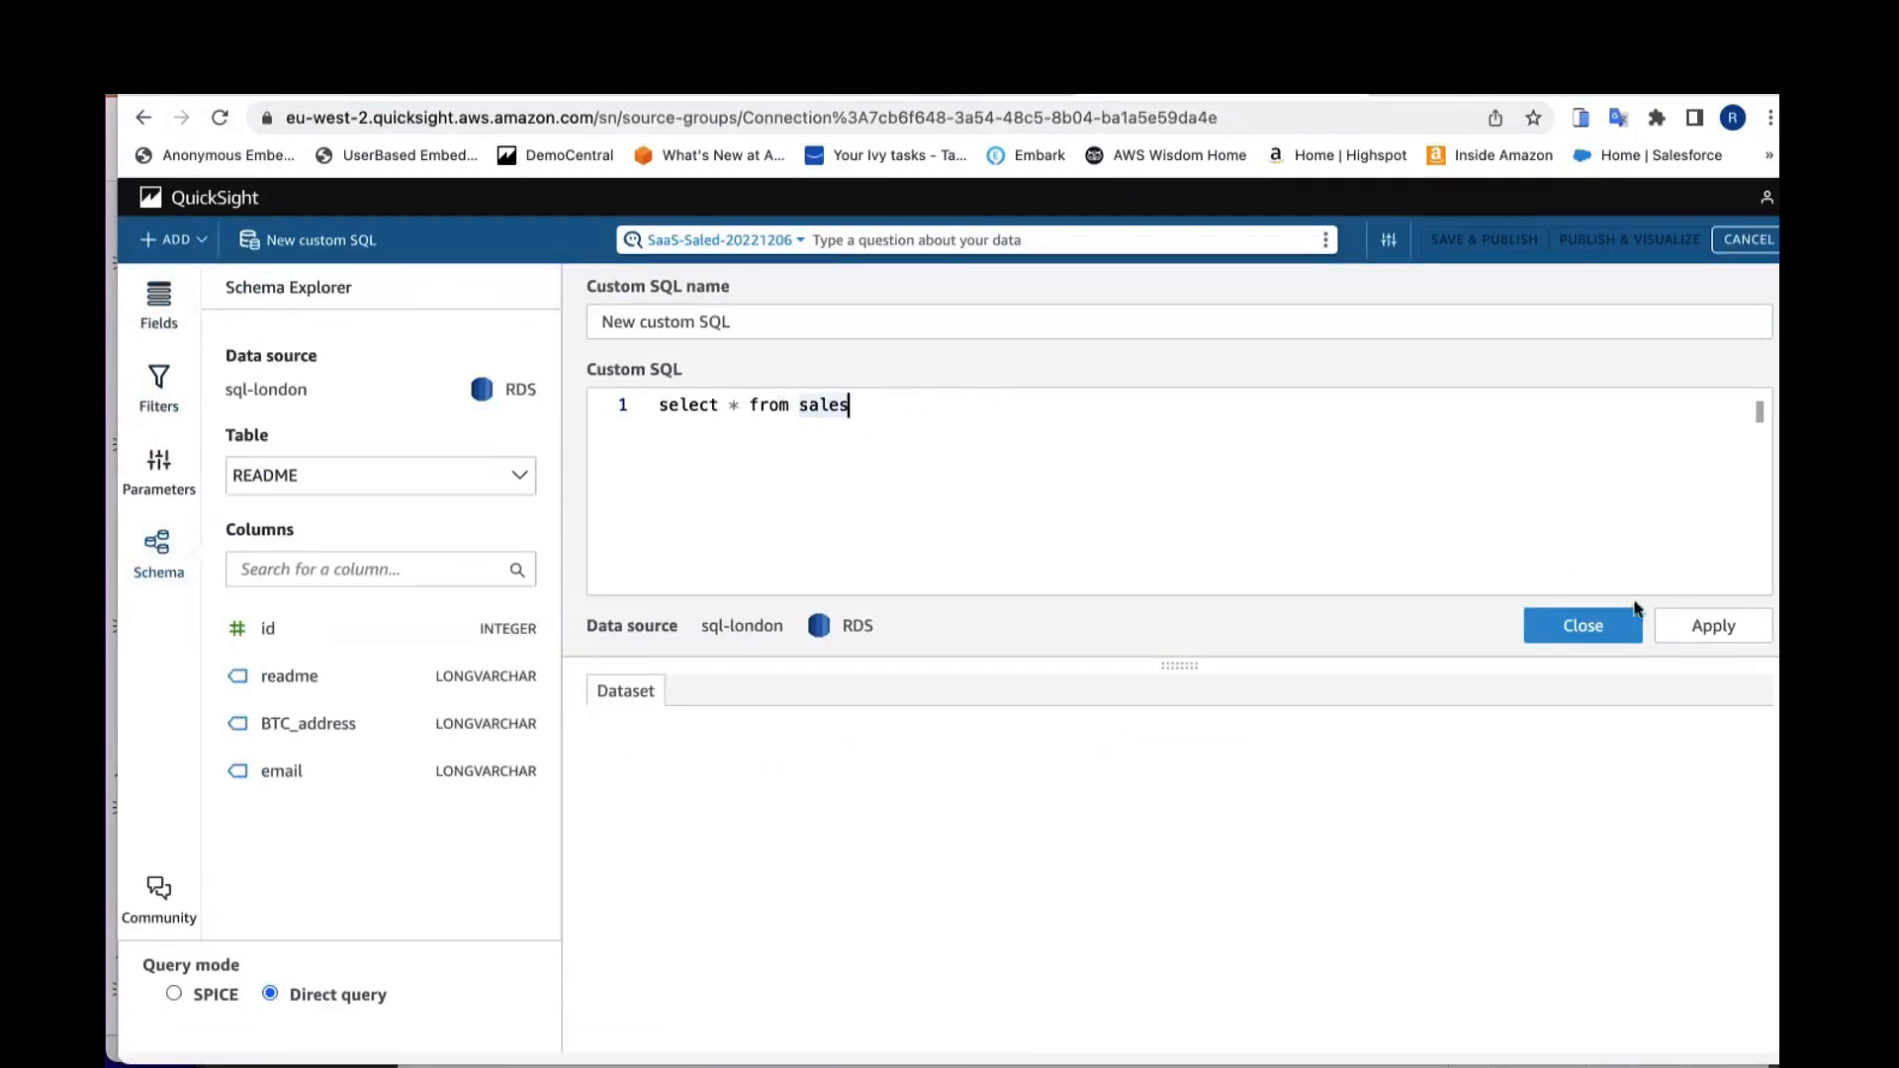
left_click(1709, 624)
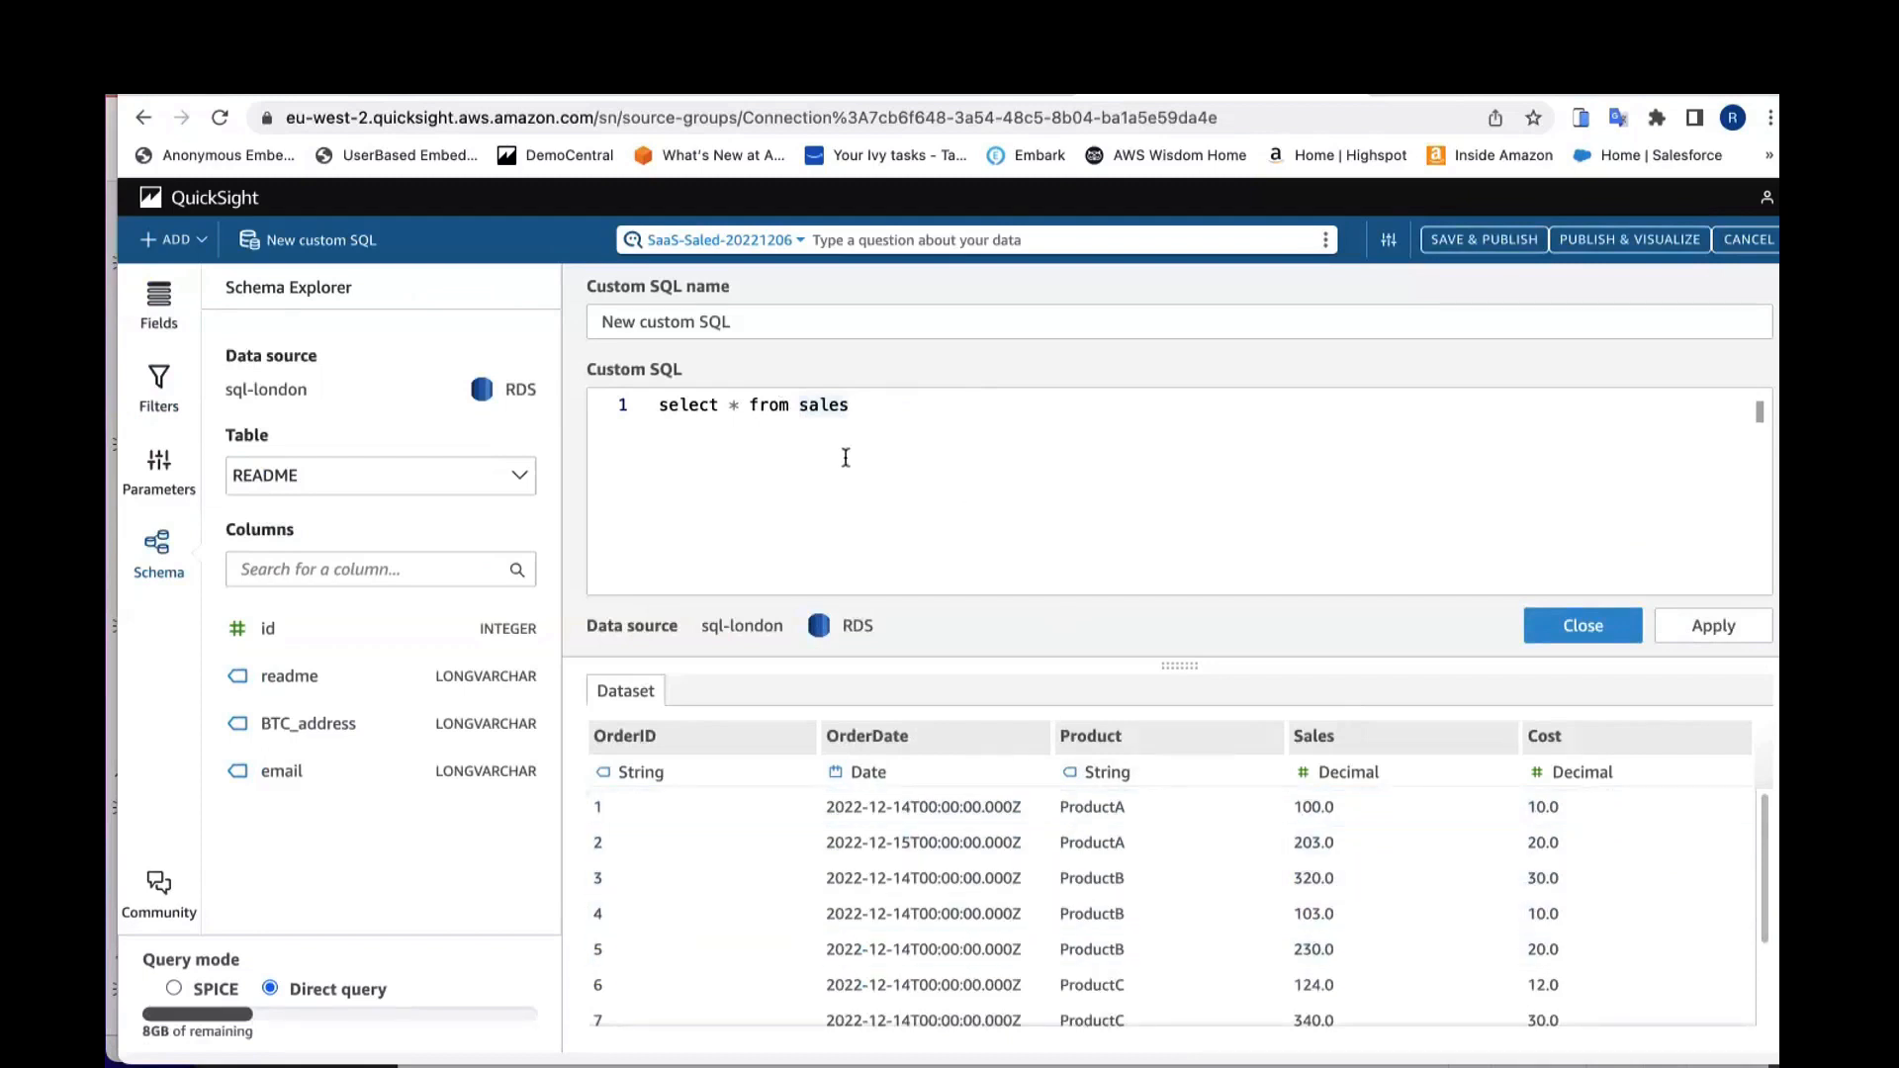
left_click(925, 440)
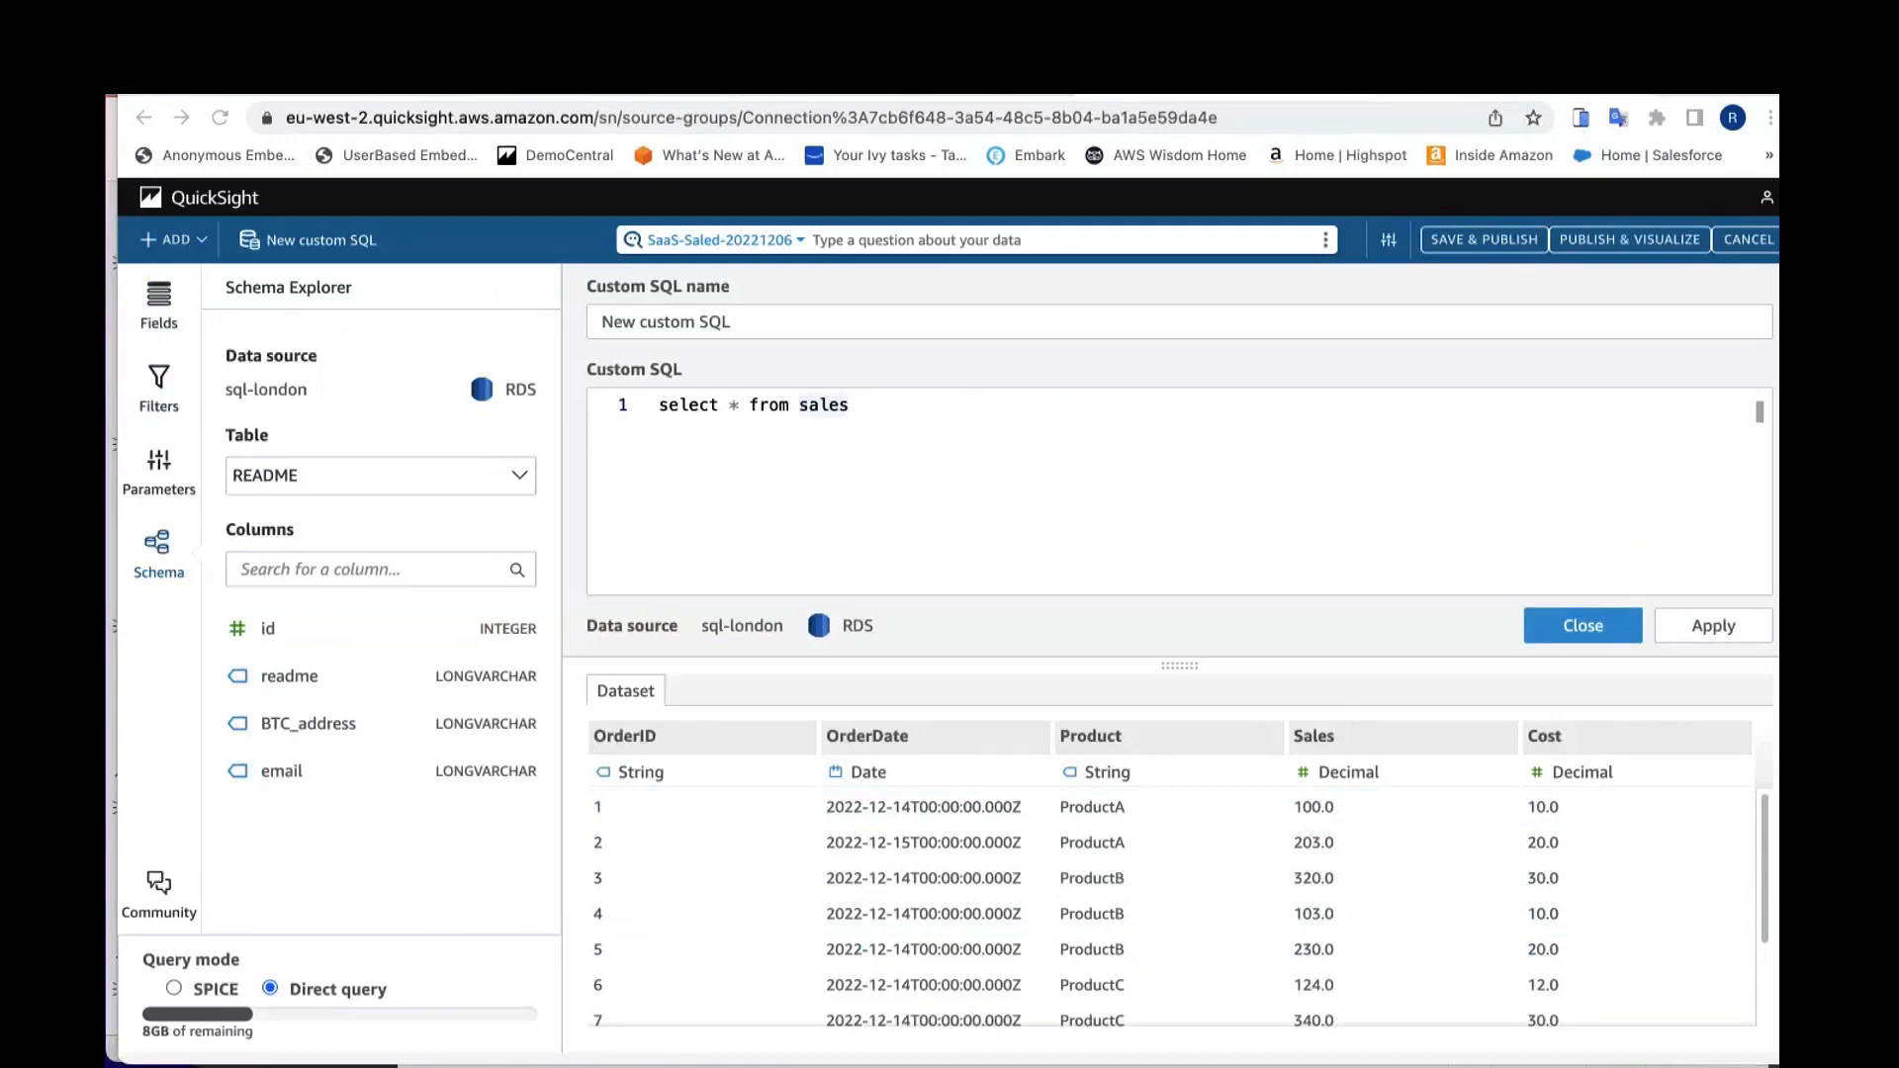
left_click(884, 401)
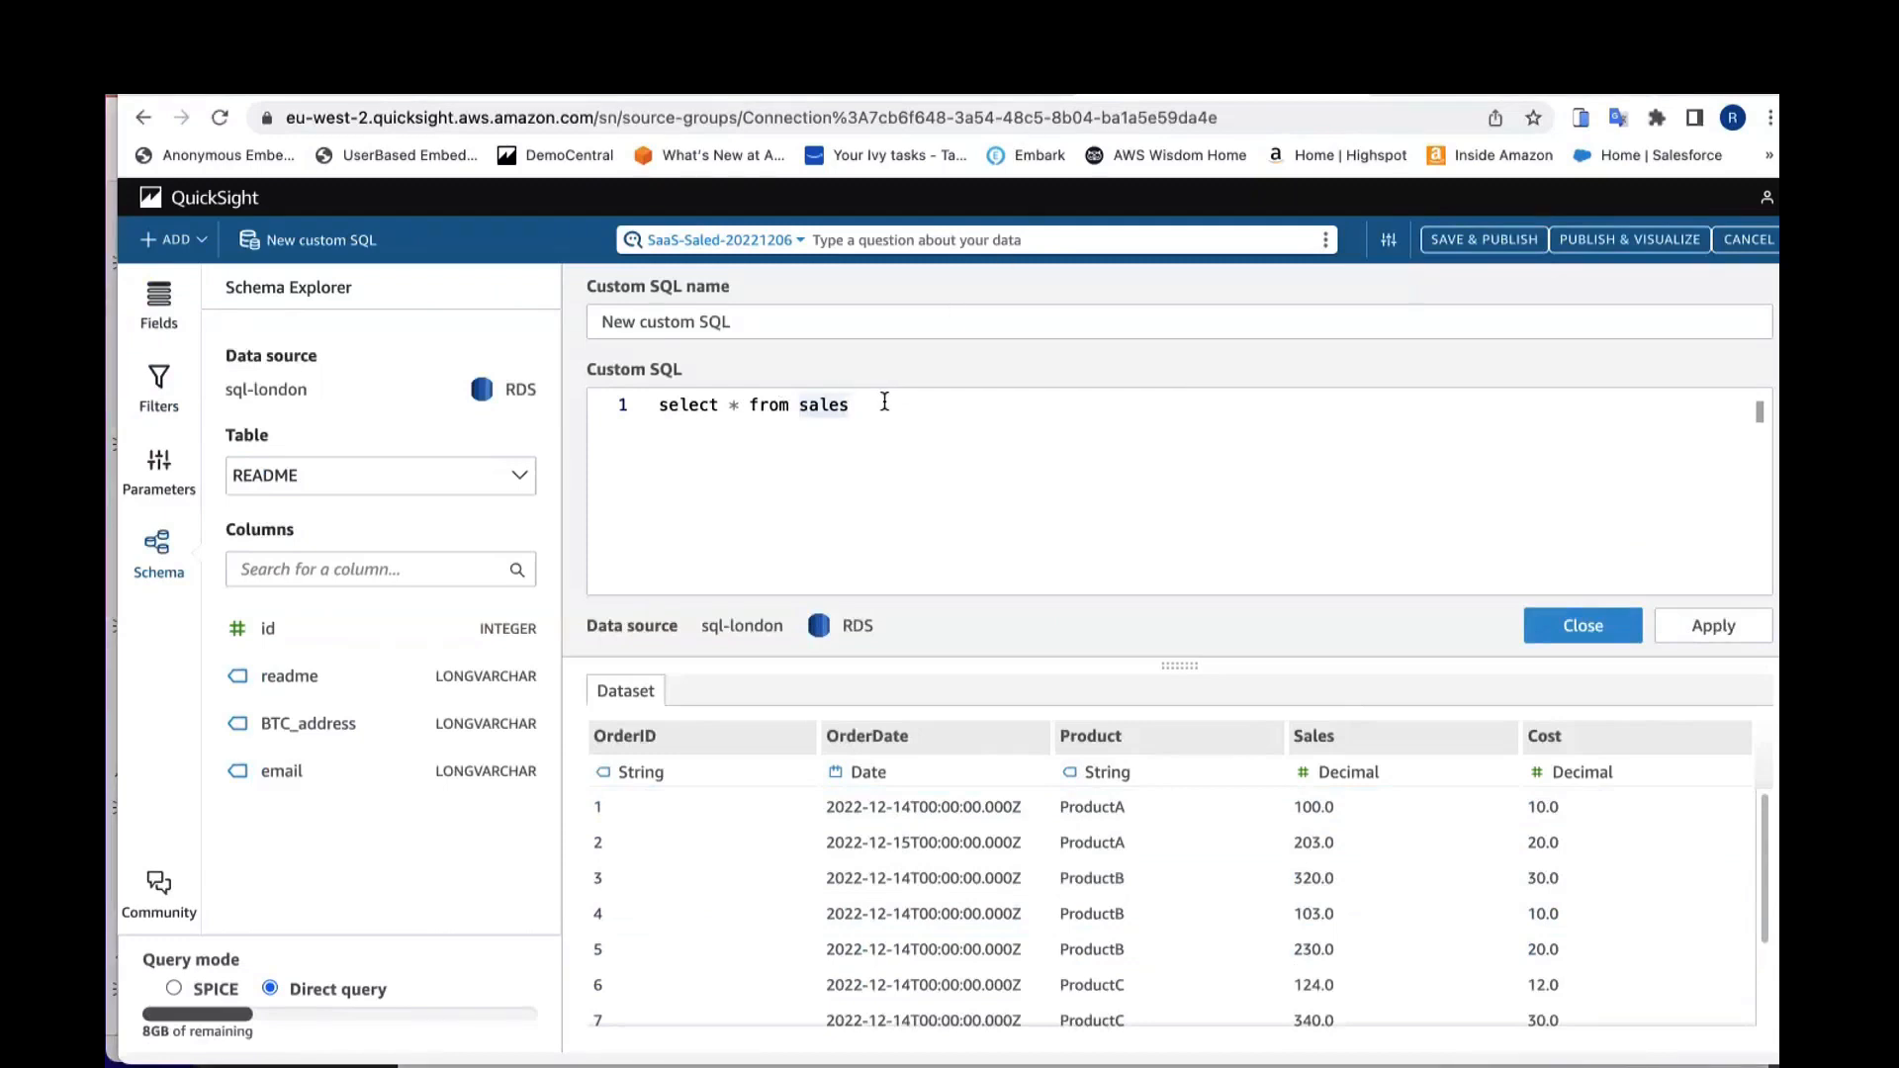
Step: Replace the query with the pasted CASE query ending in )salesCate and apply it to preview the categories
key("super+a")
key("BackSpace")
key("super+v")
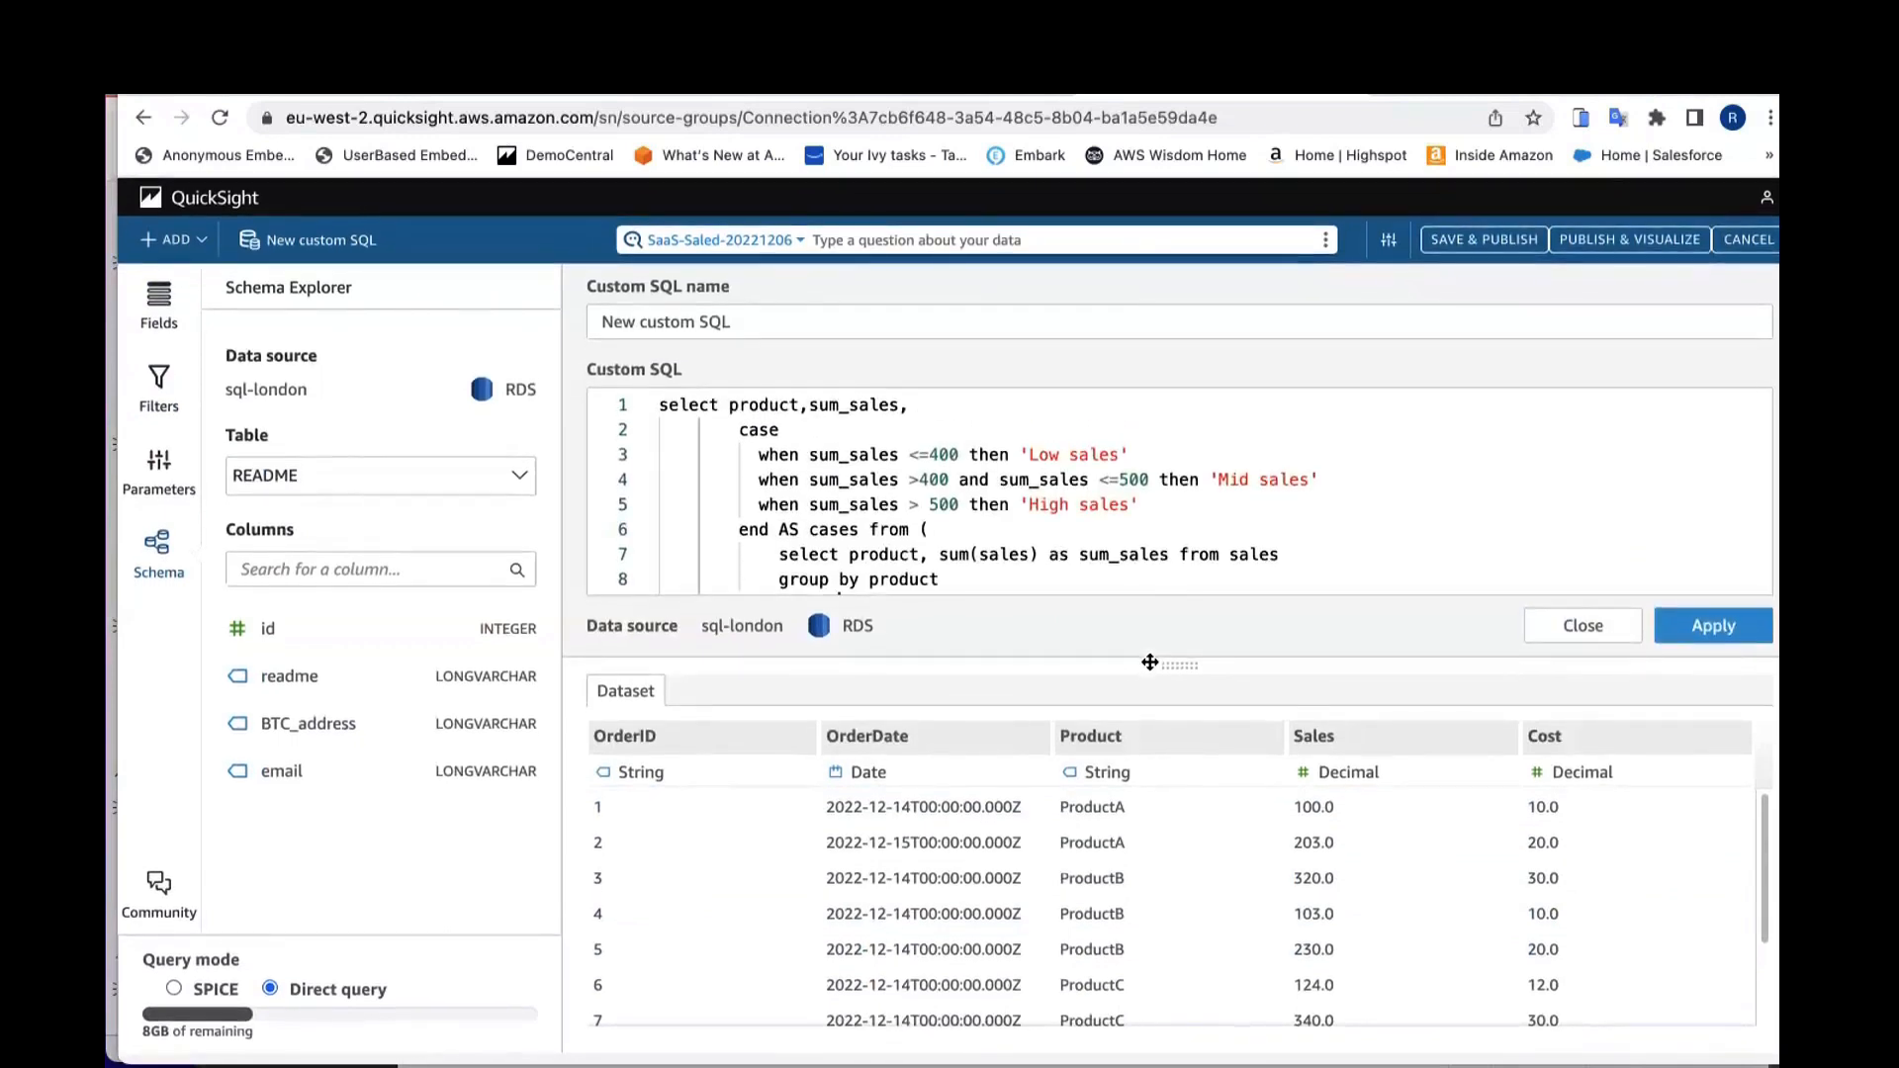
type("salesCate")
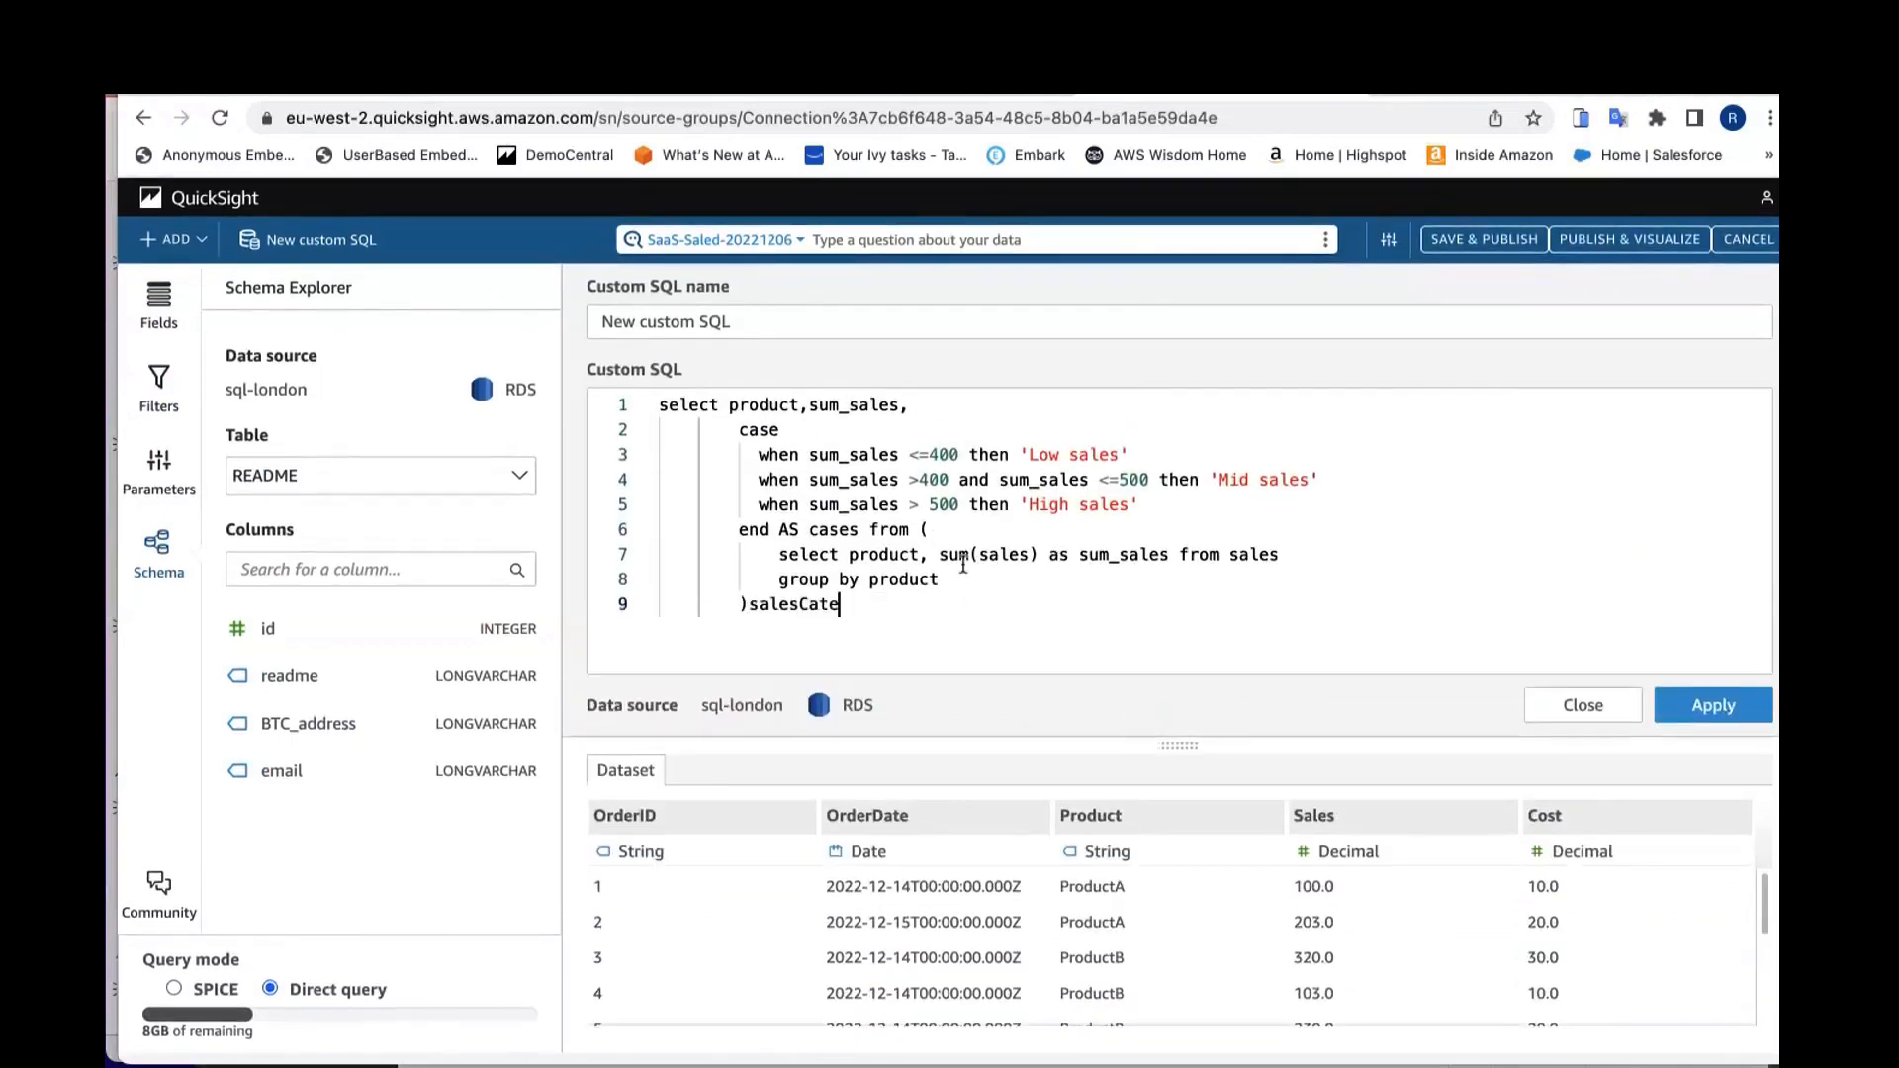
left_click(1712, 705)
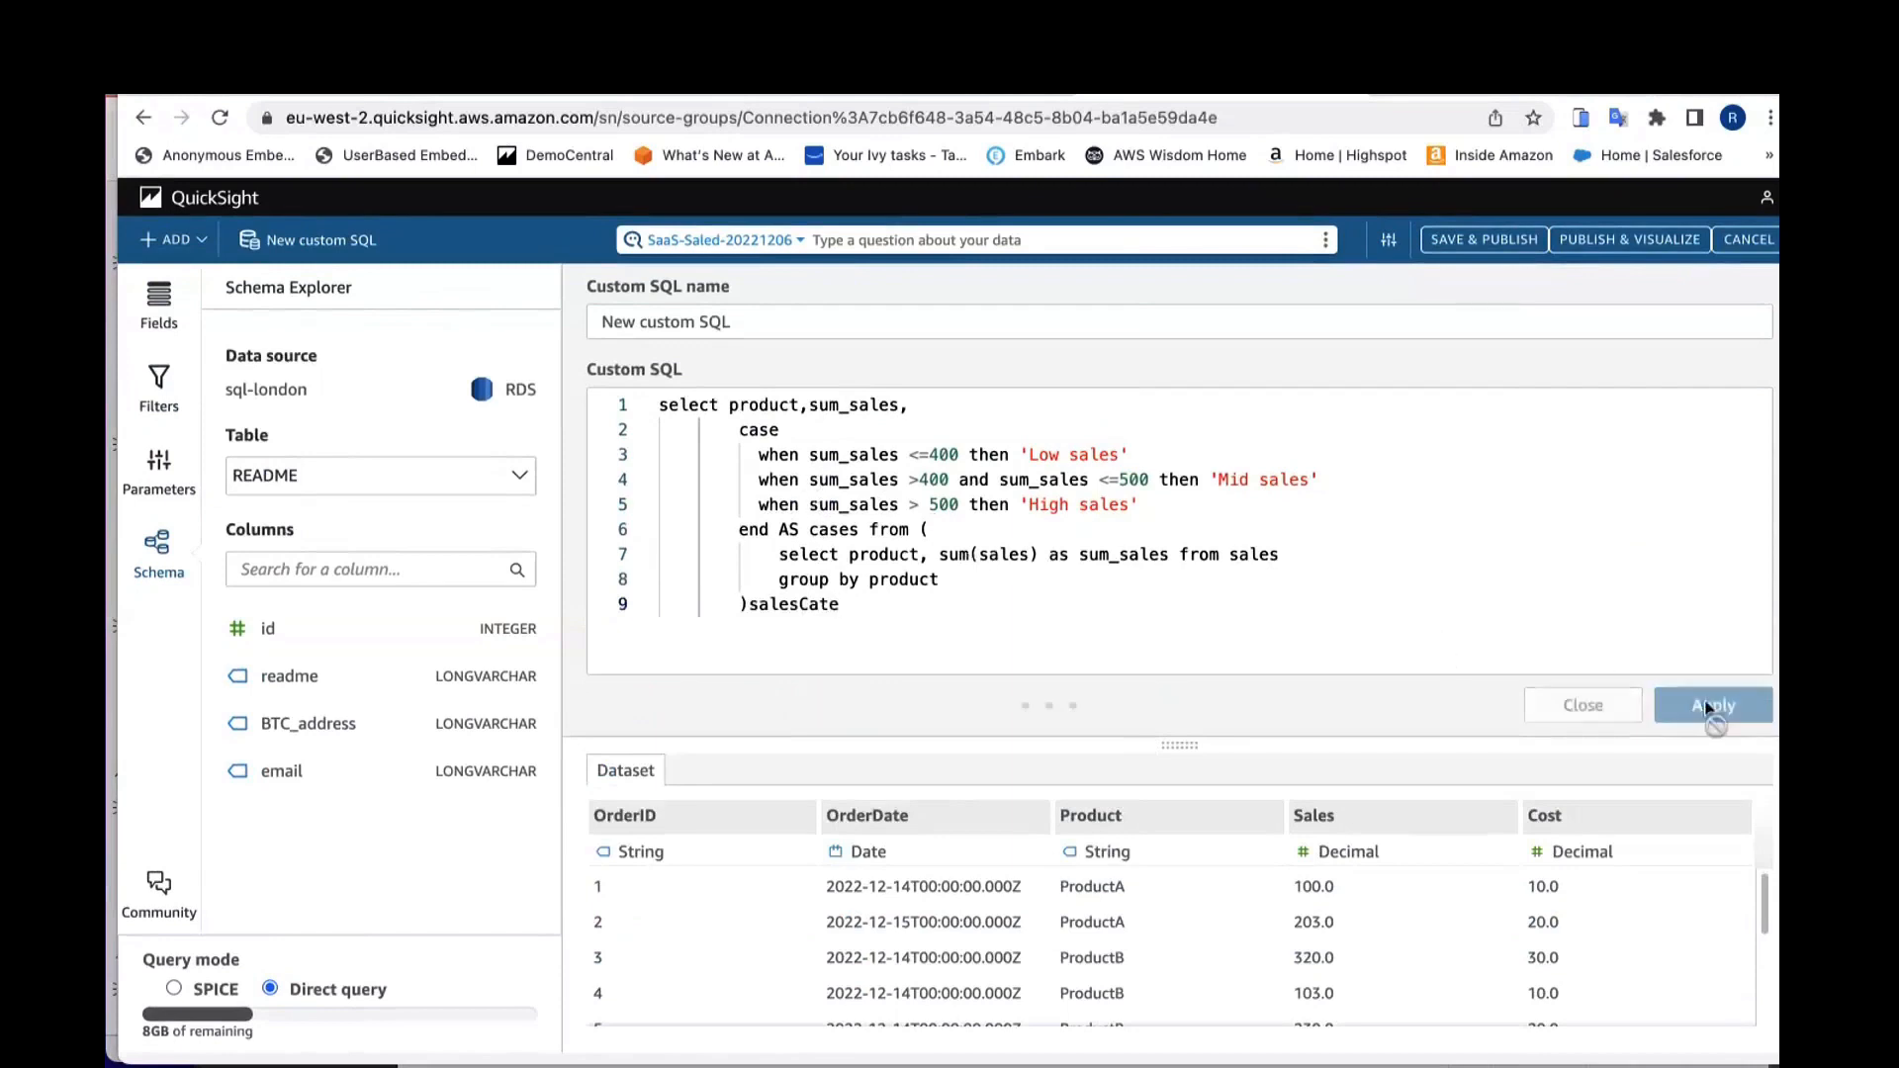
left_click_drag(1175, 754, 1178, 697)
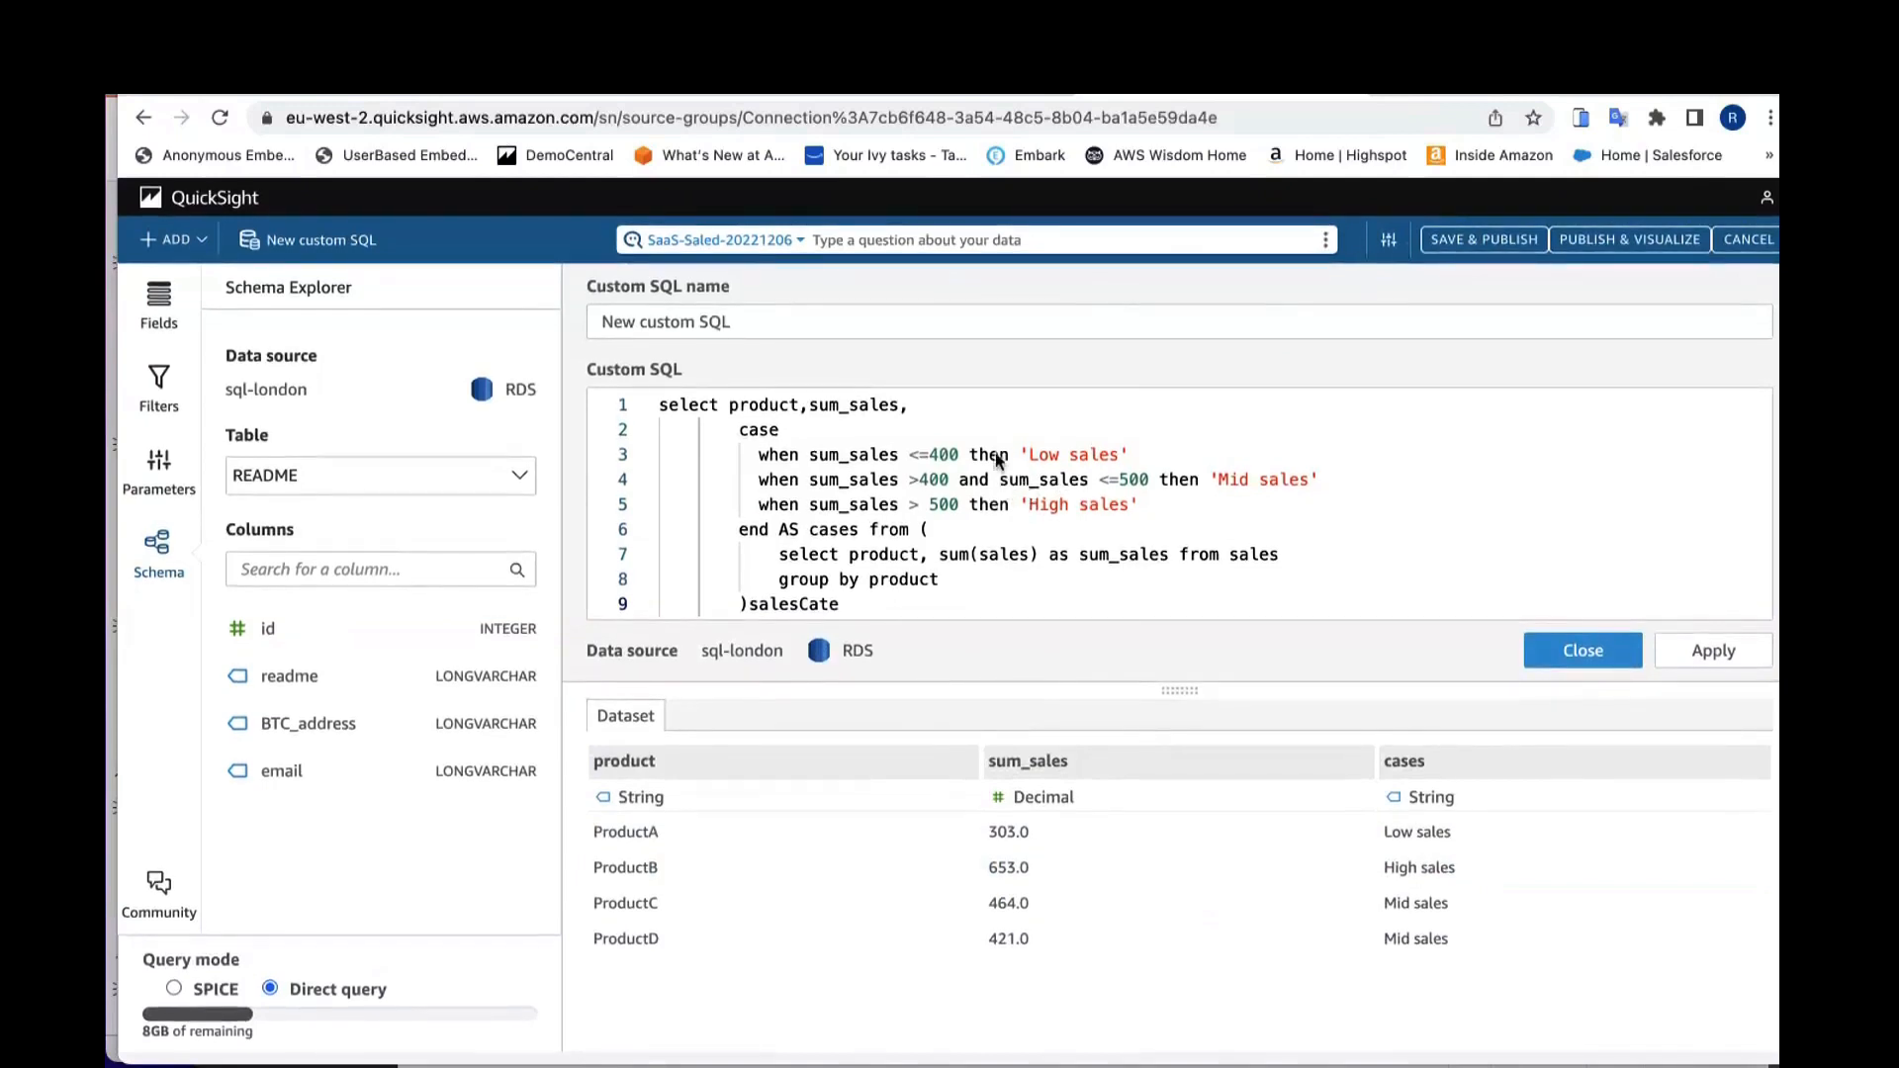
key("Return")
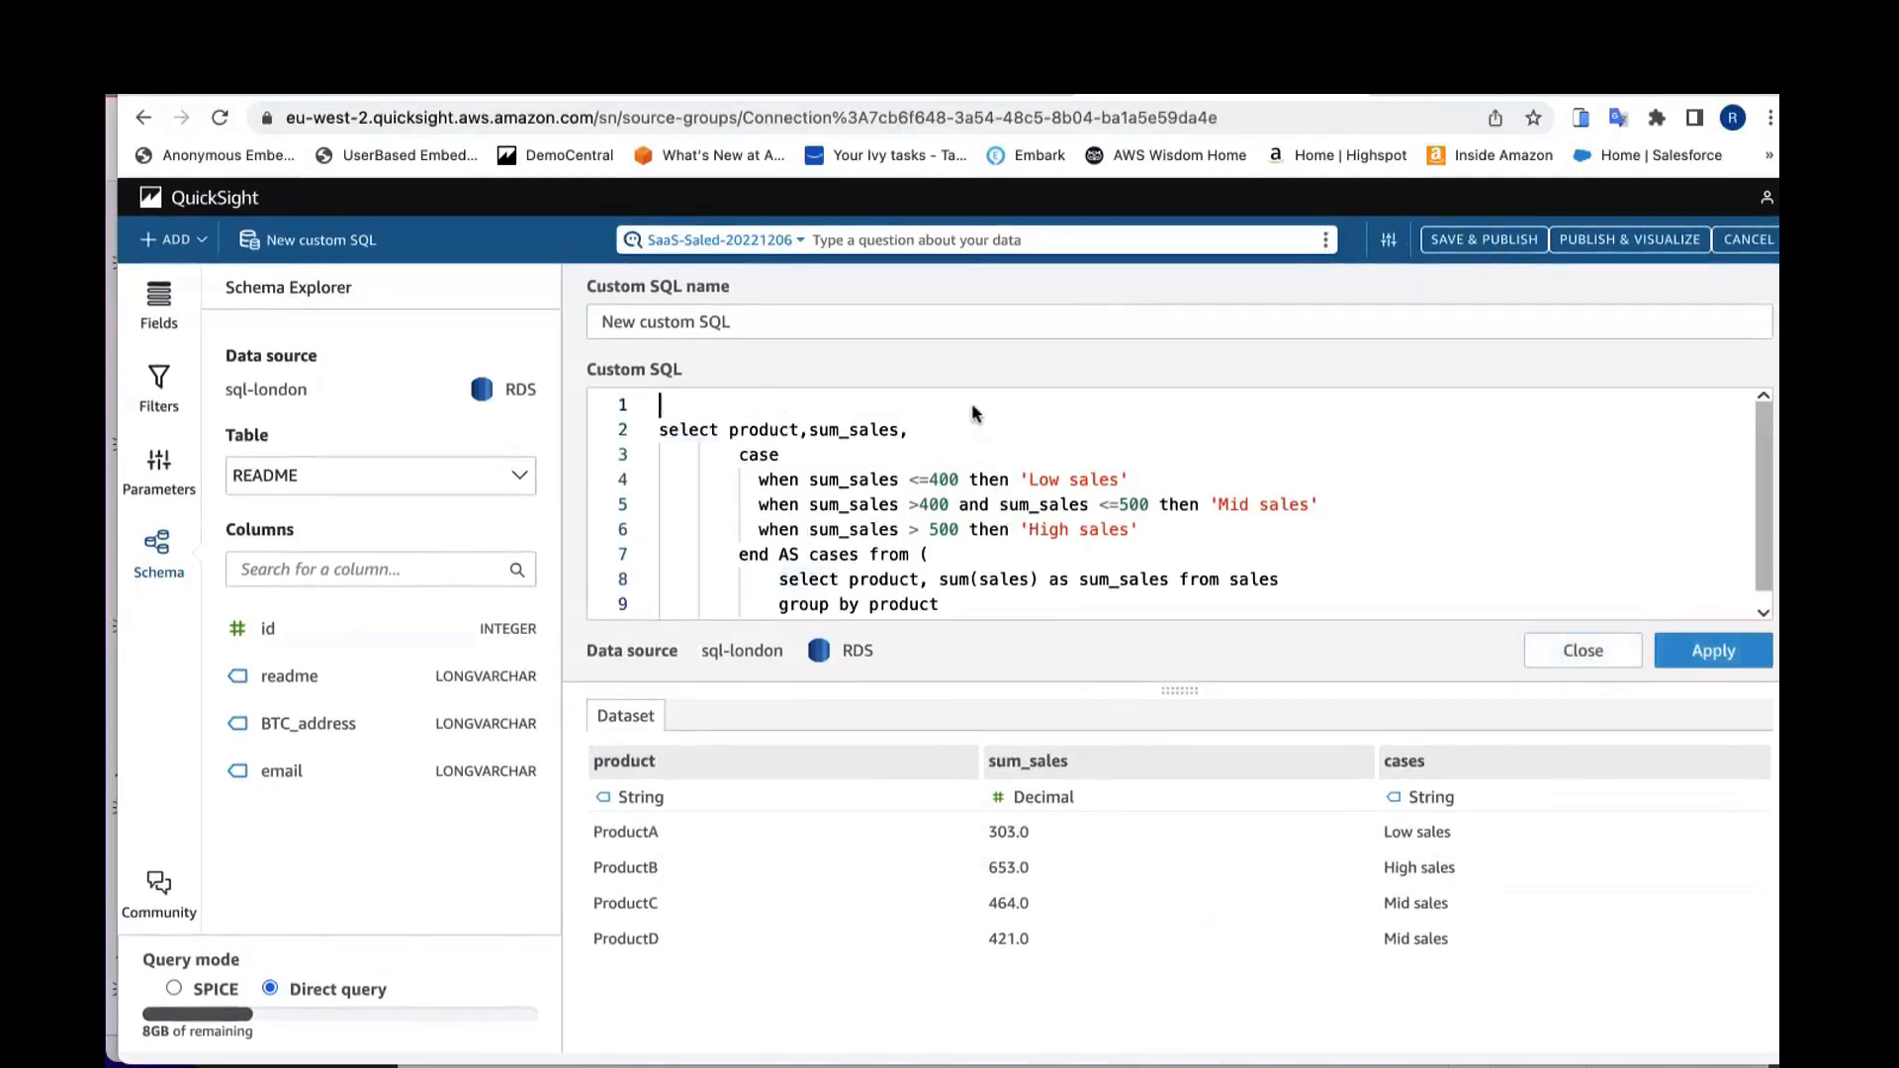
type("se")
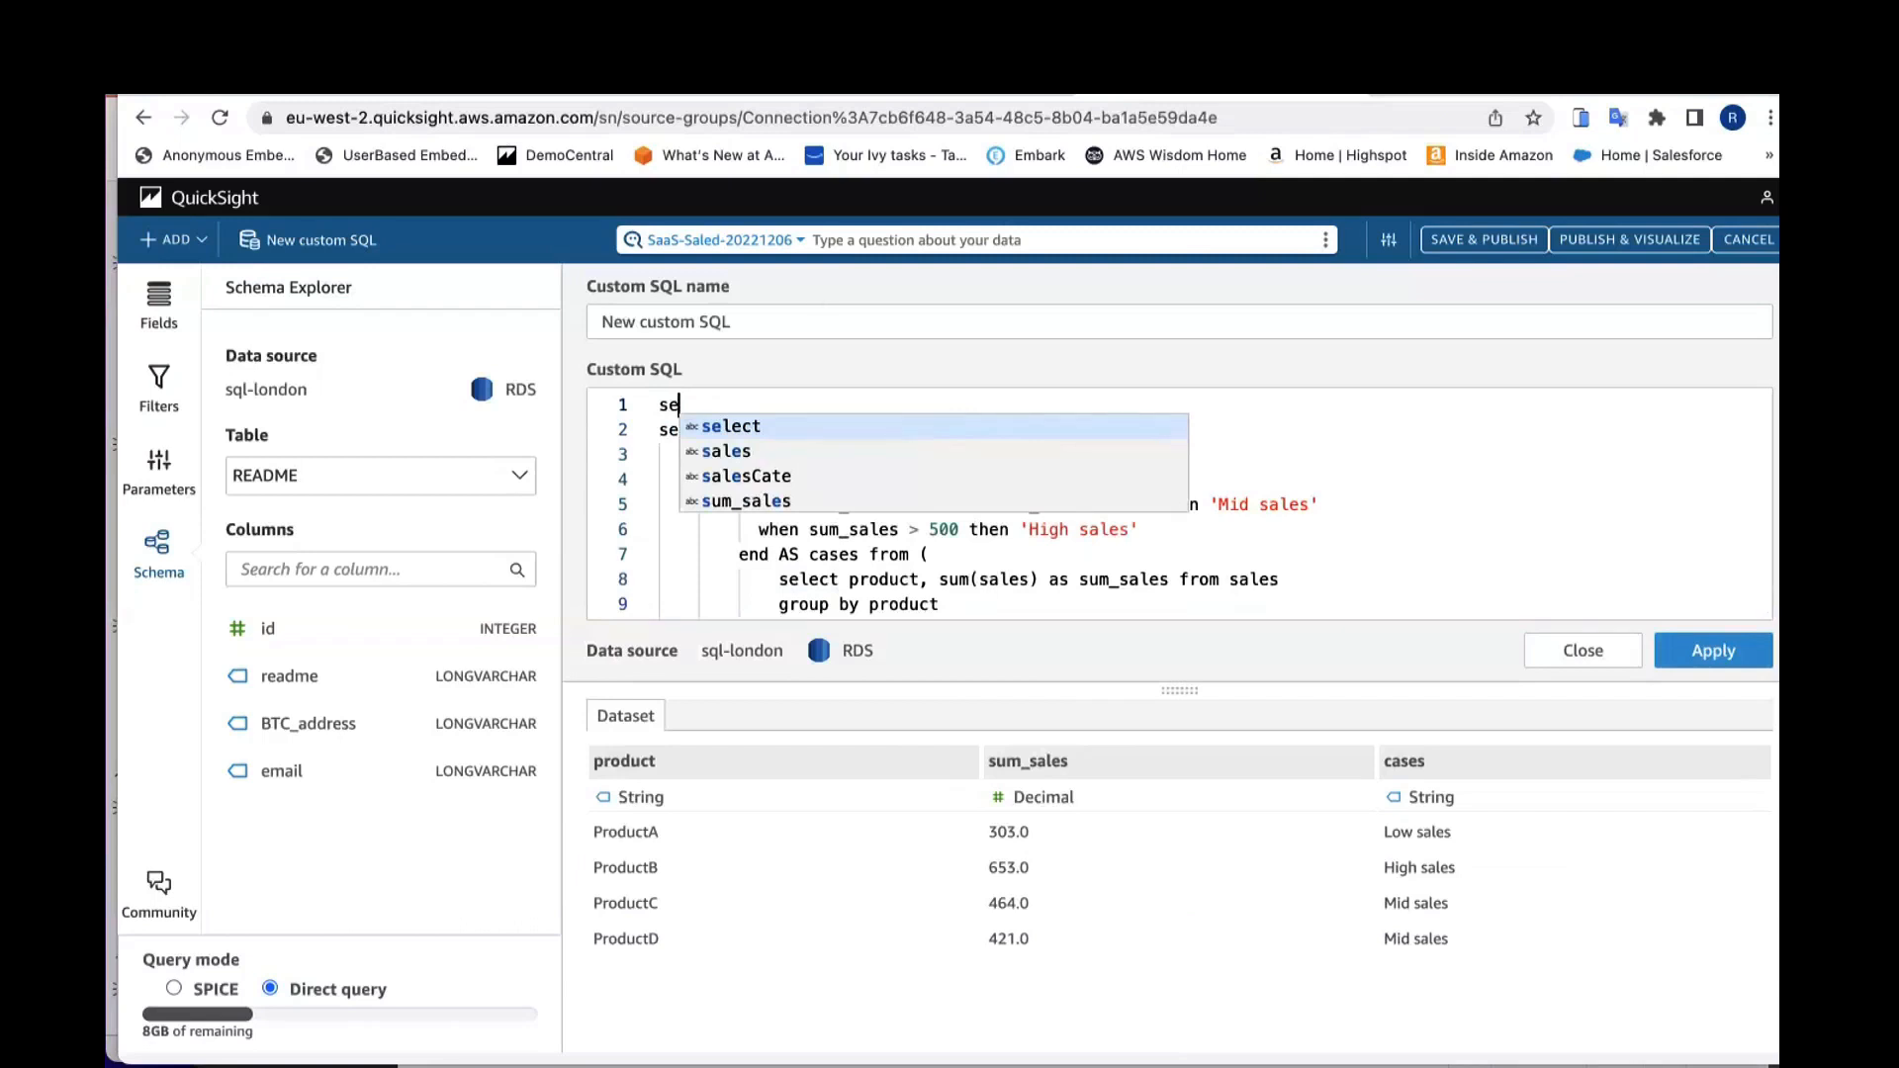
key("super+Tab")
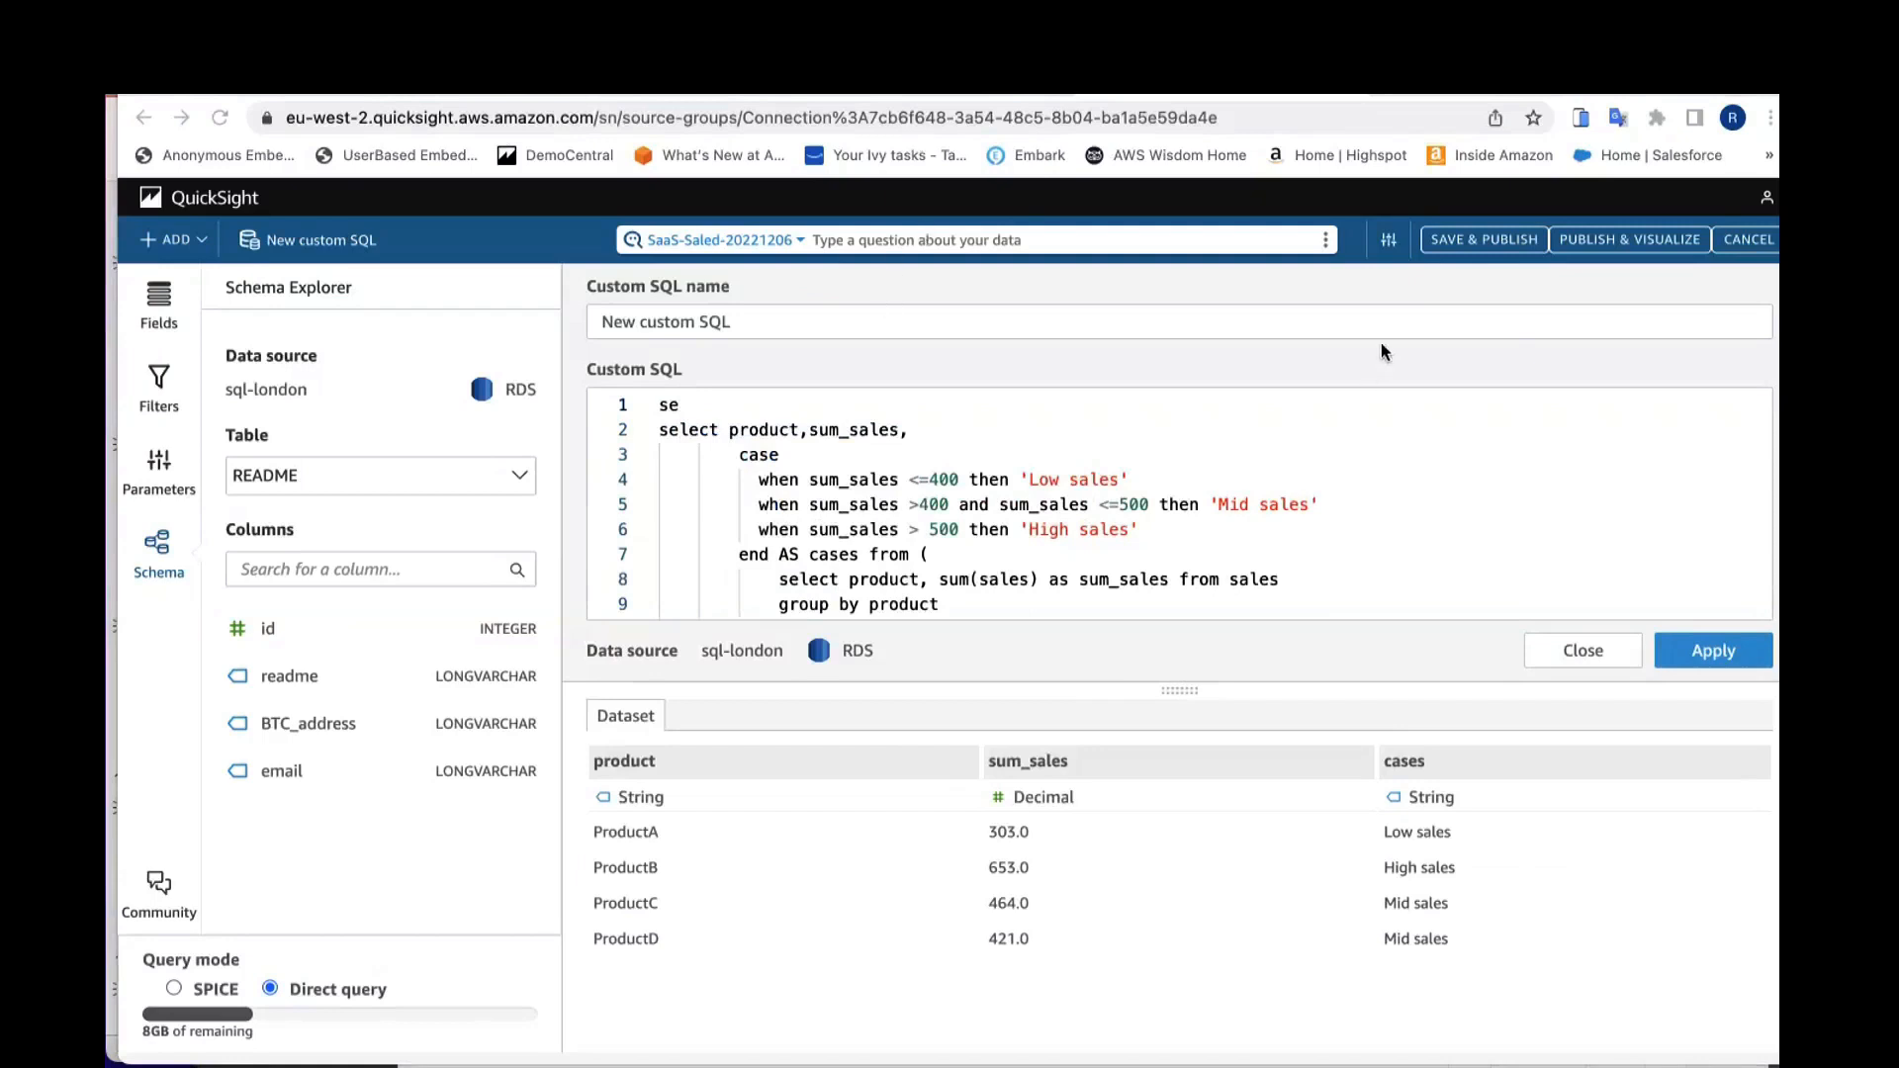
Step: Save and publish the custom SQL dataset, then open and close its publishing history
left_click(1455, 237)
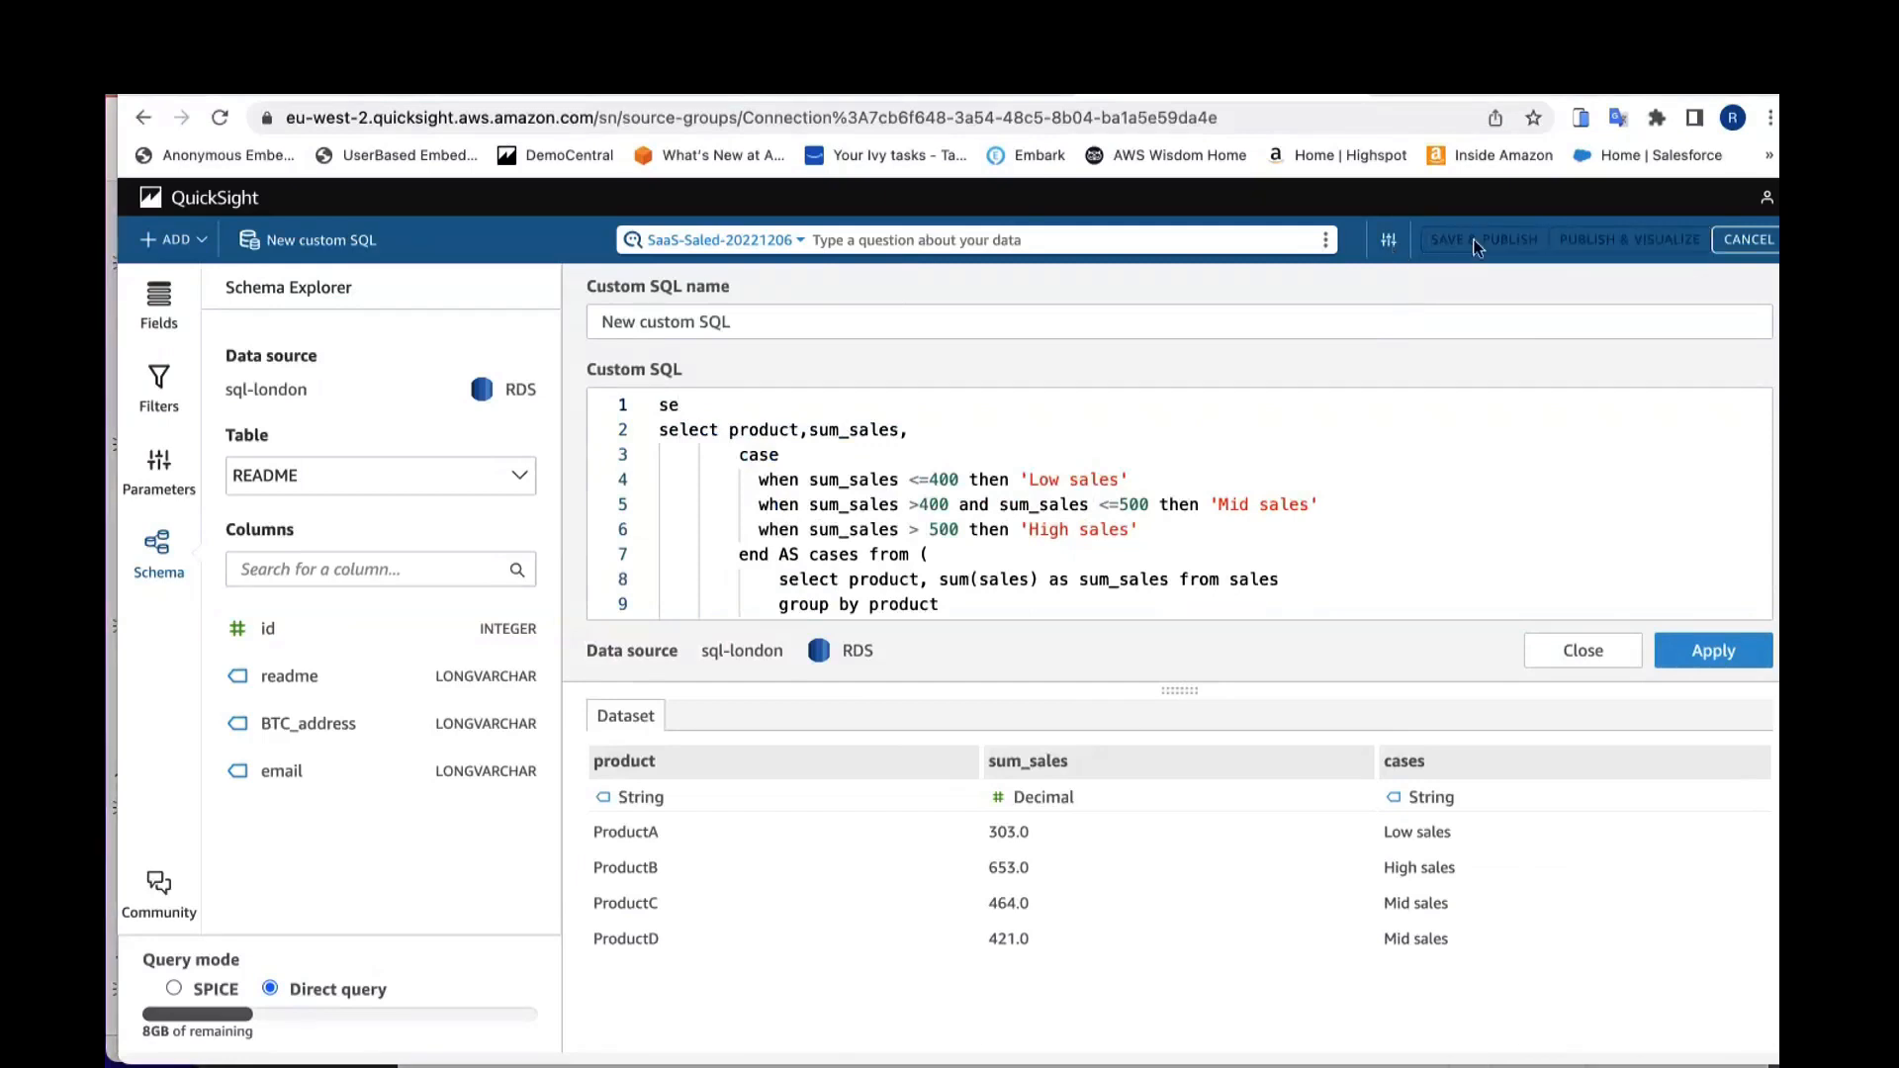
left_click(1391, 240)
left_click(1351, 275)
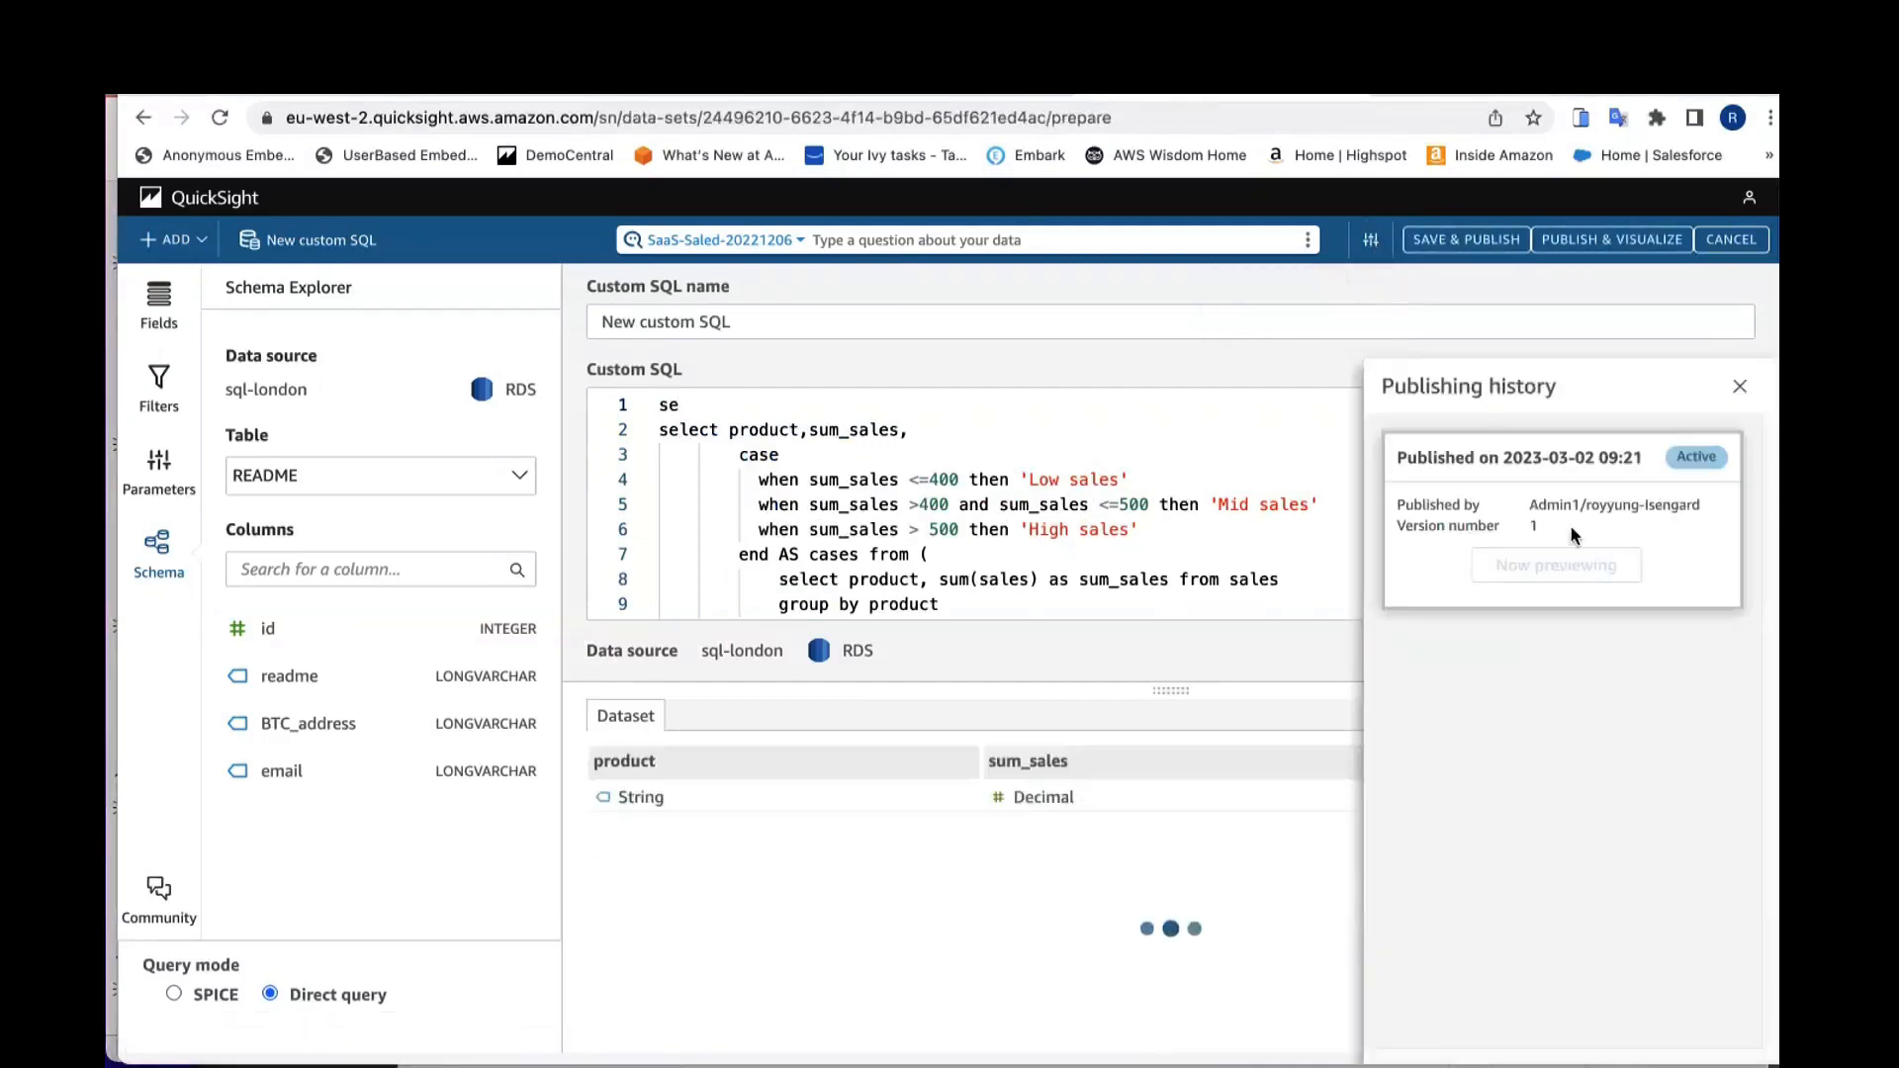
left_click(1730, 396)
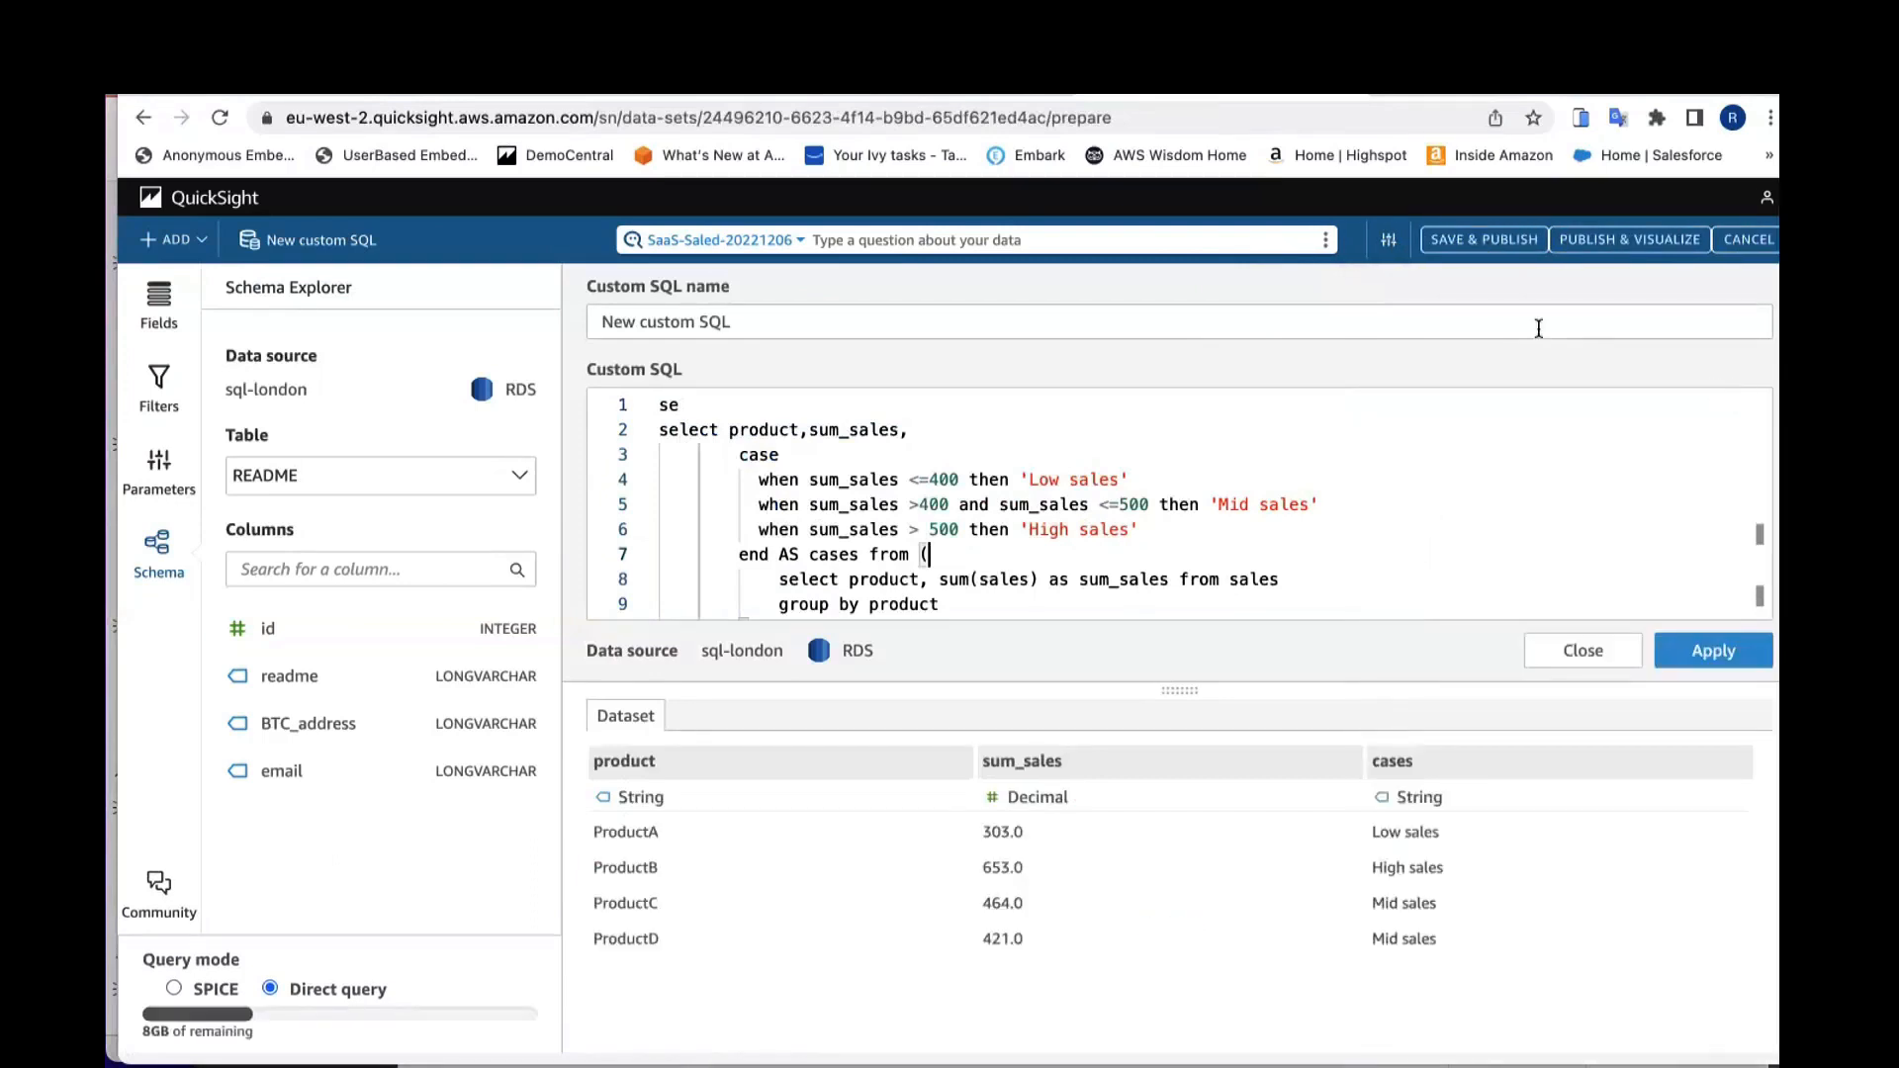
Step: Leave the custom SQL editor without discarding changes and return to the Datasets list
left_click(1608, 657)
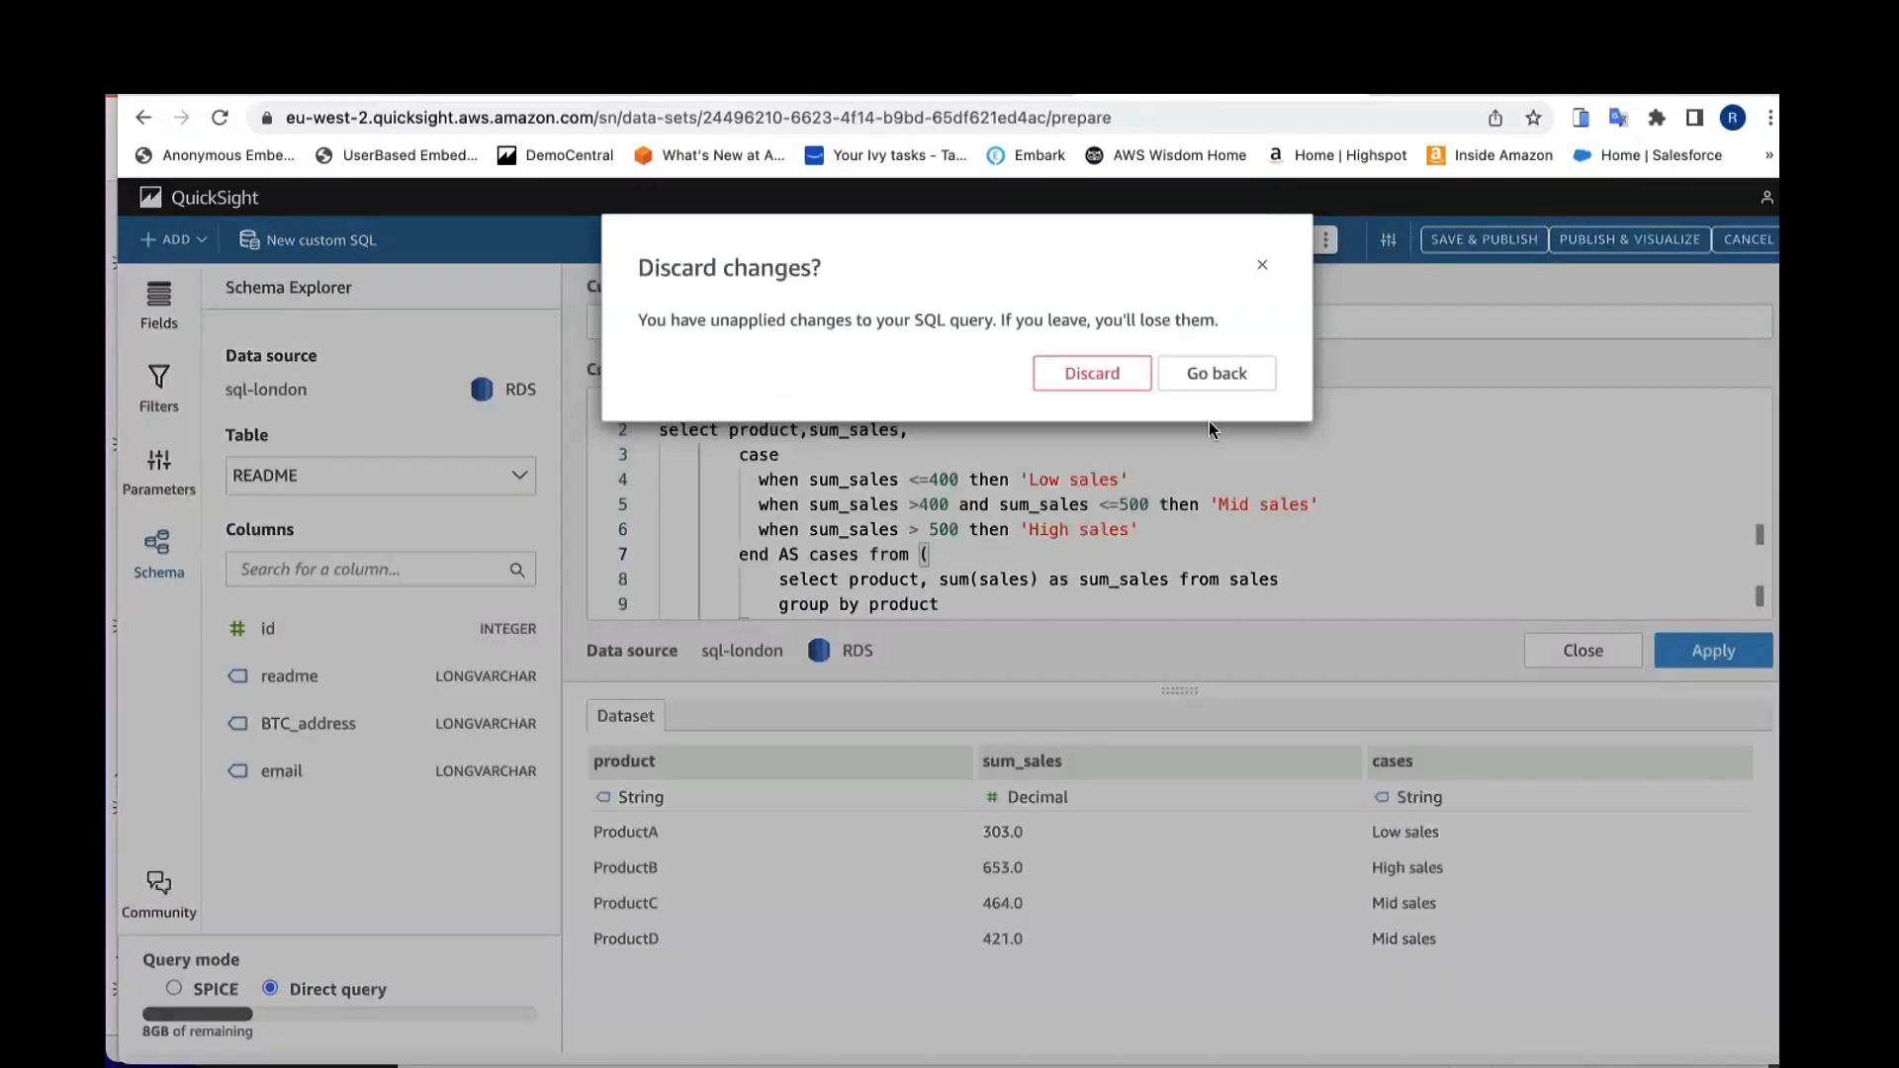
left_click(1205, 372)
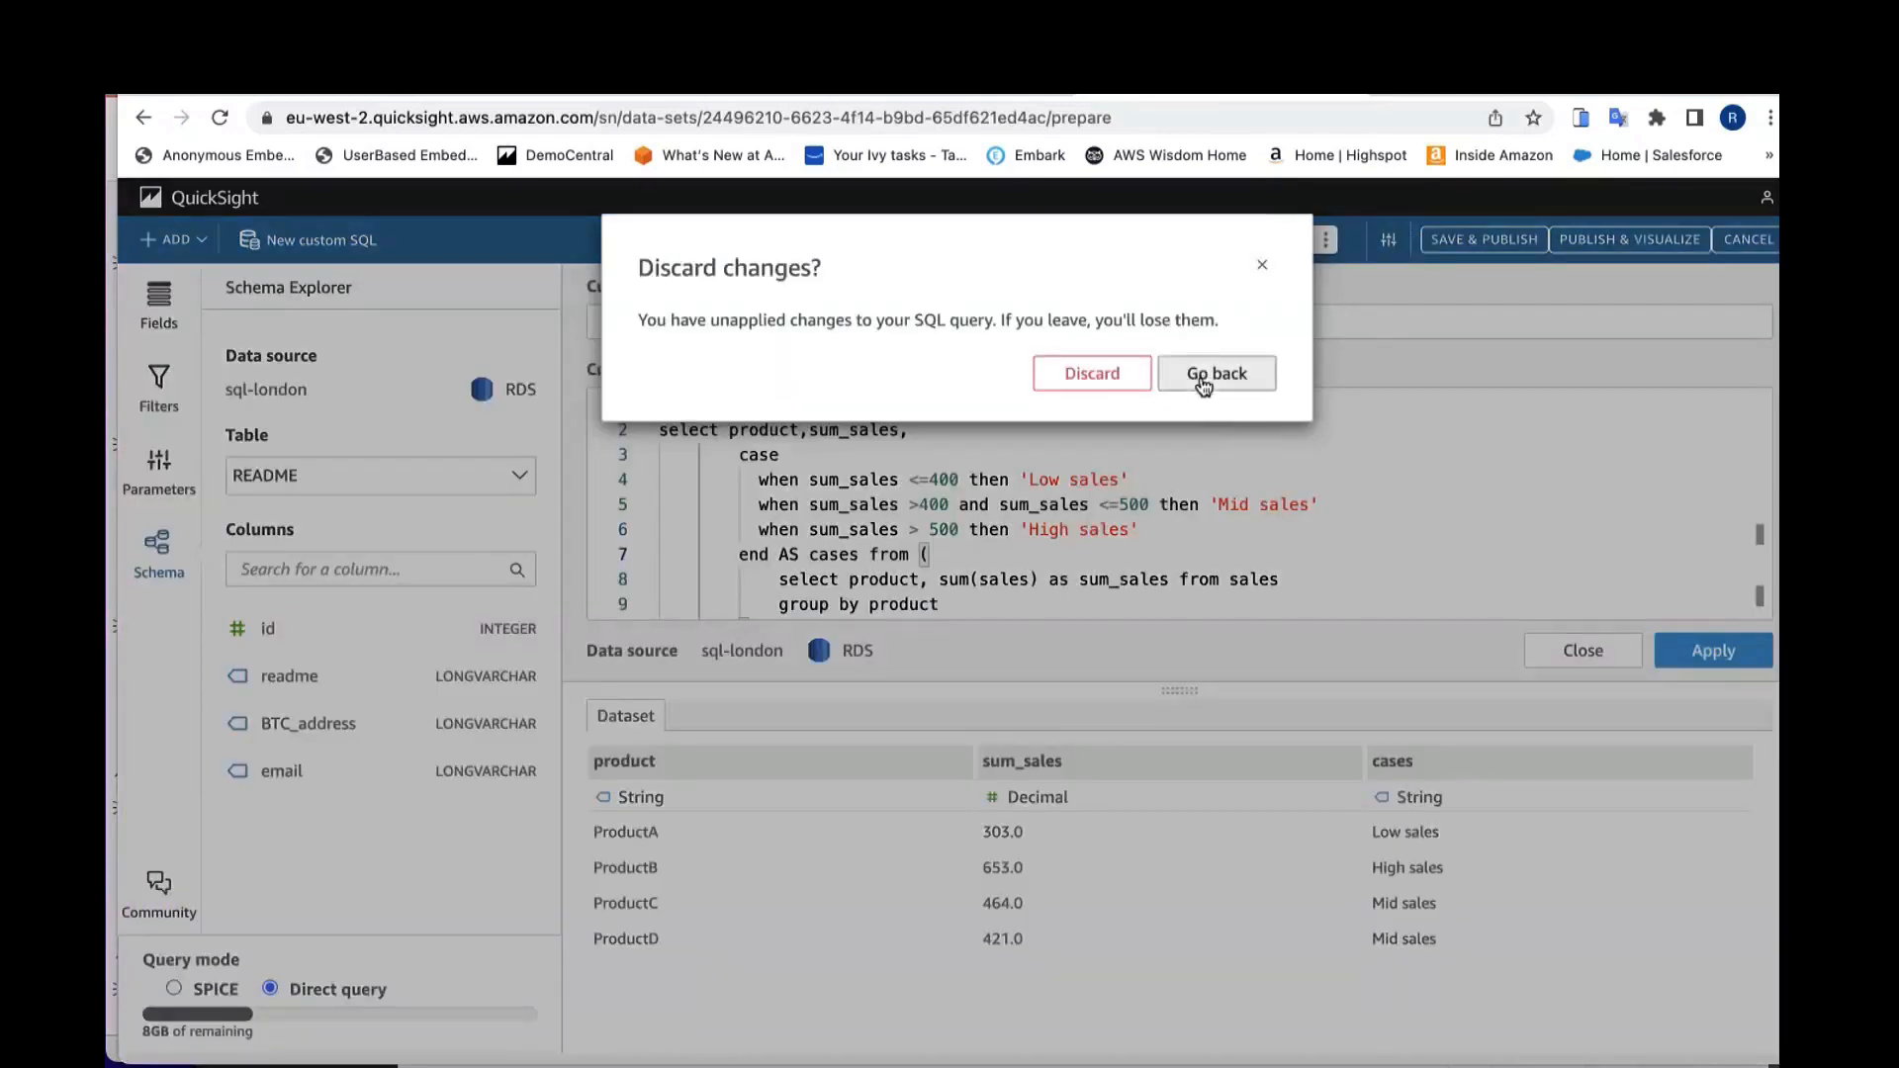
left_click(198, 198)
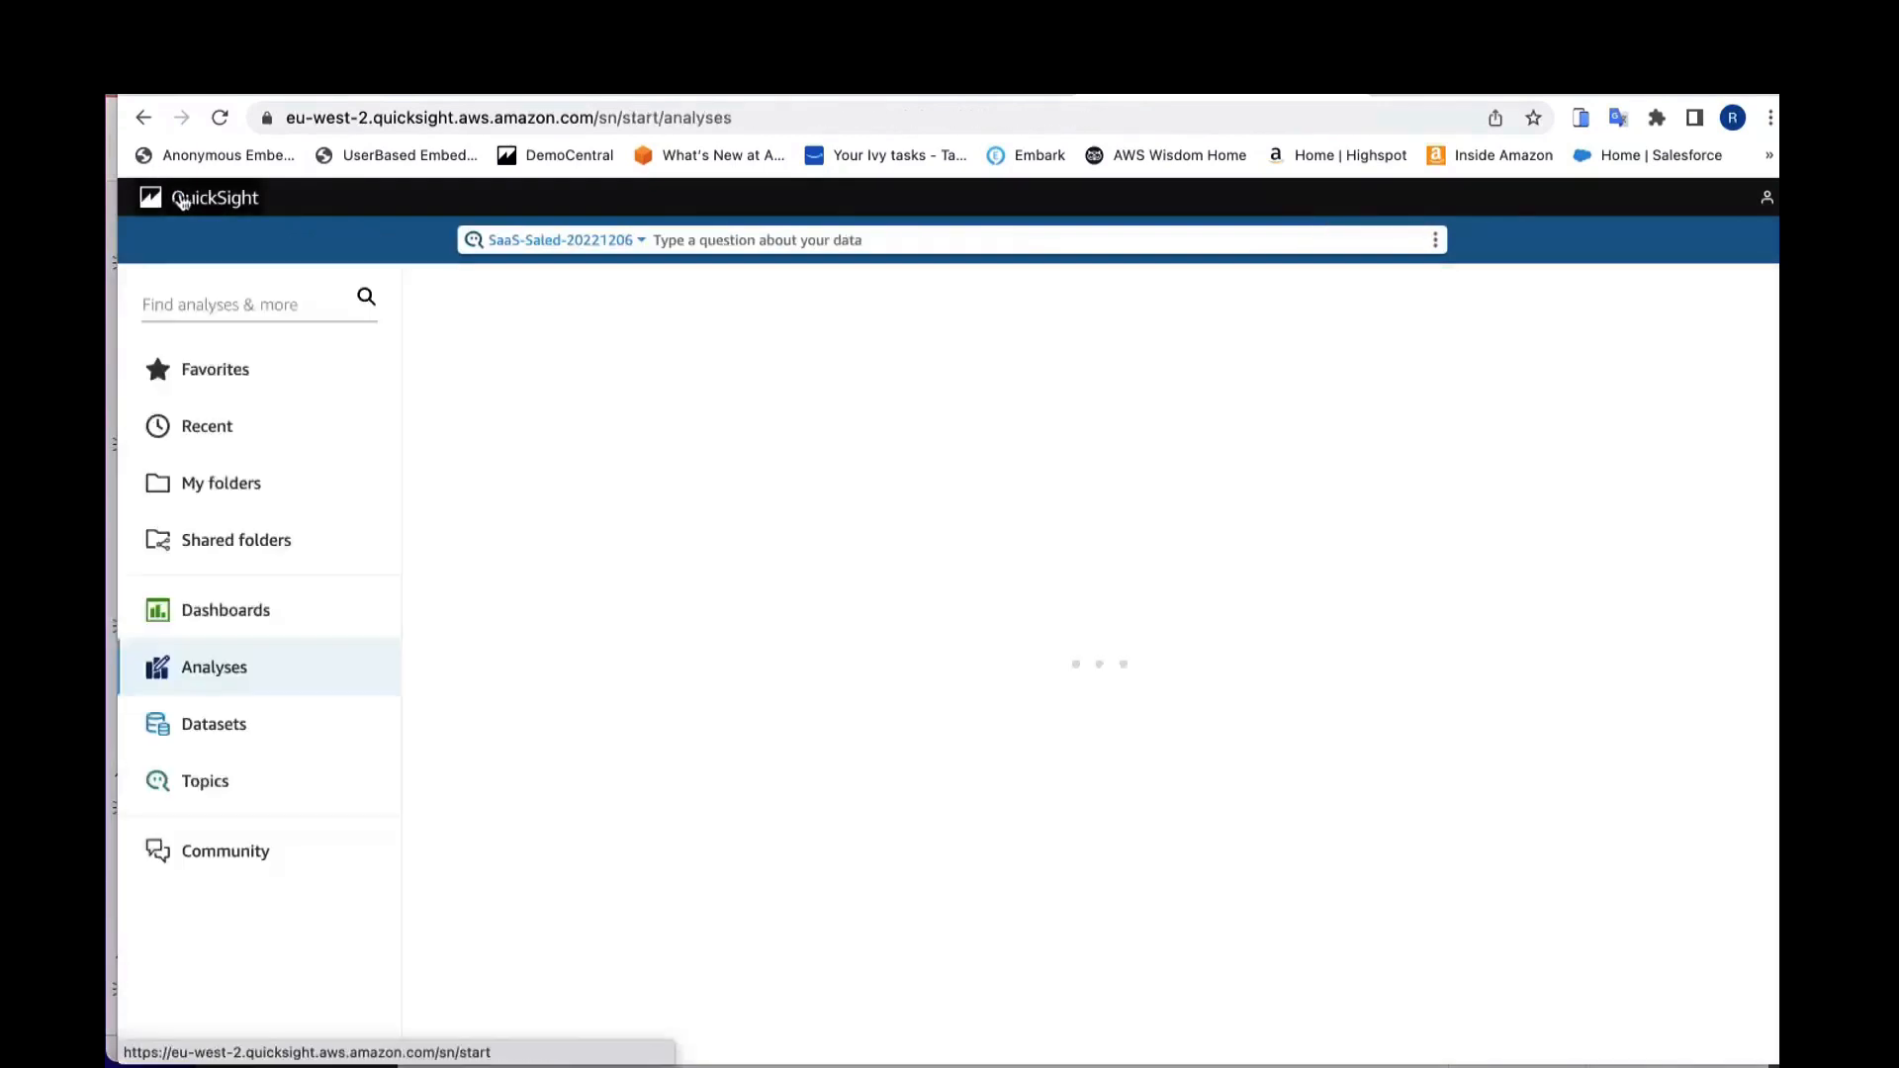
left_click(298, 723)
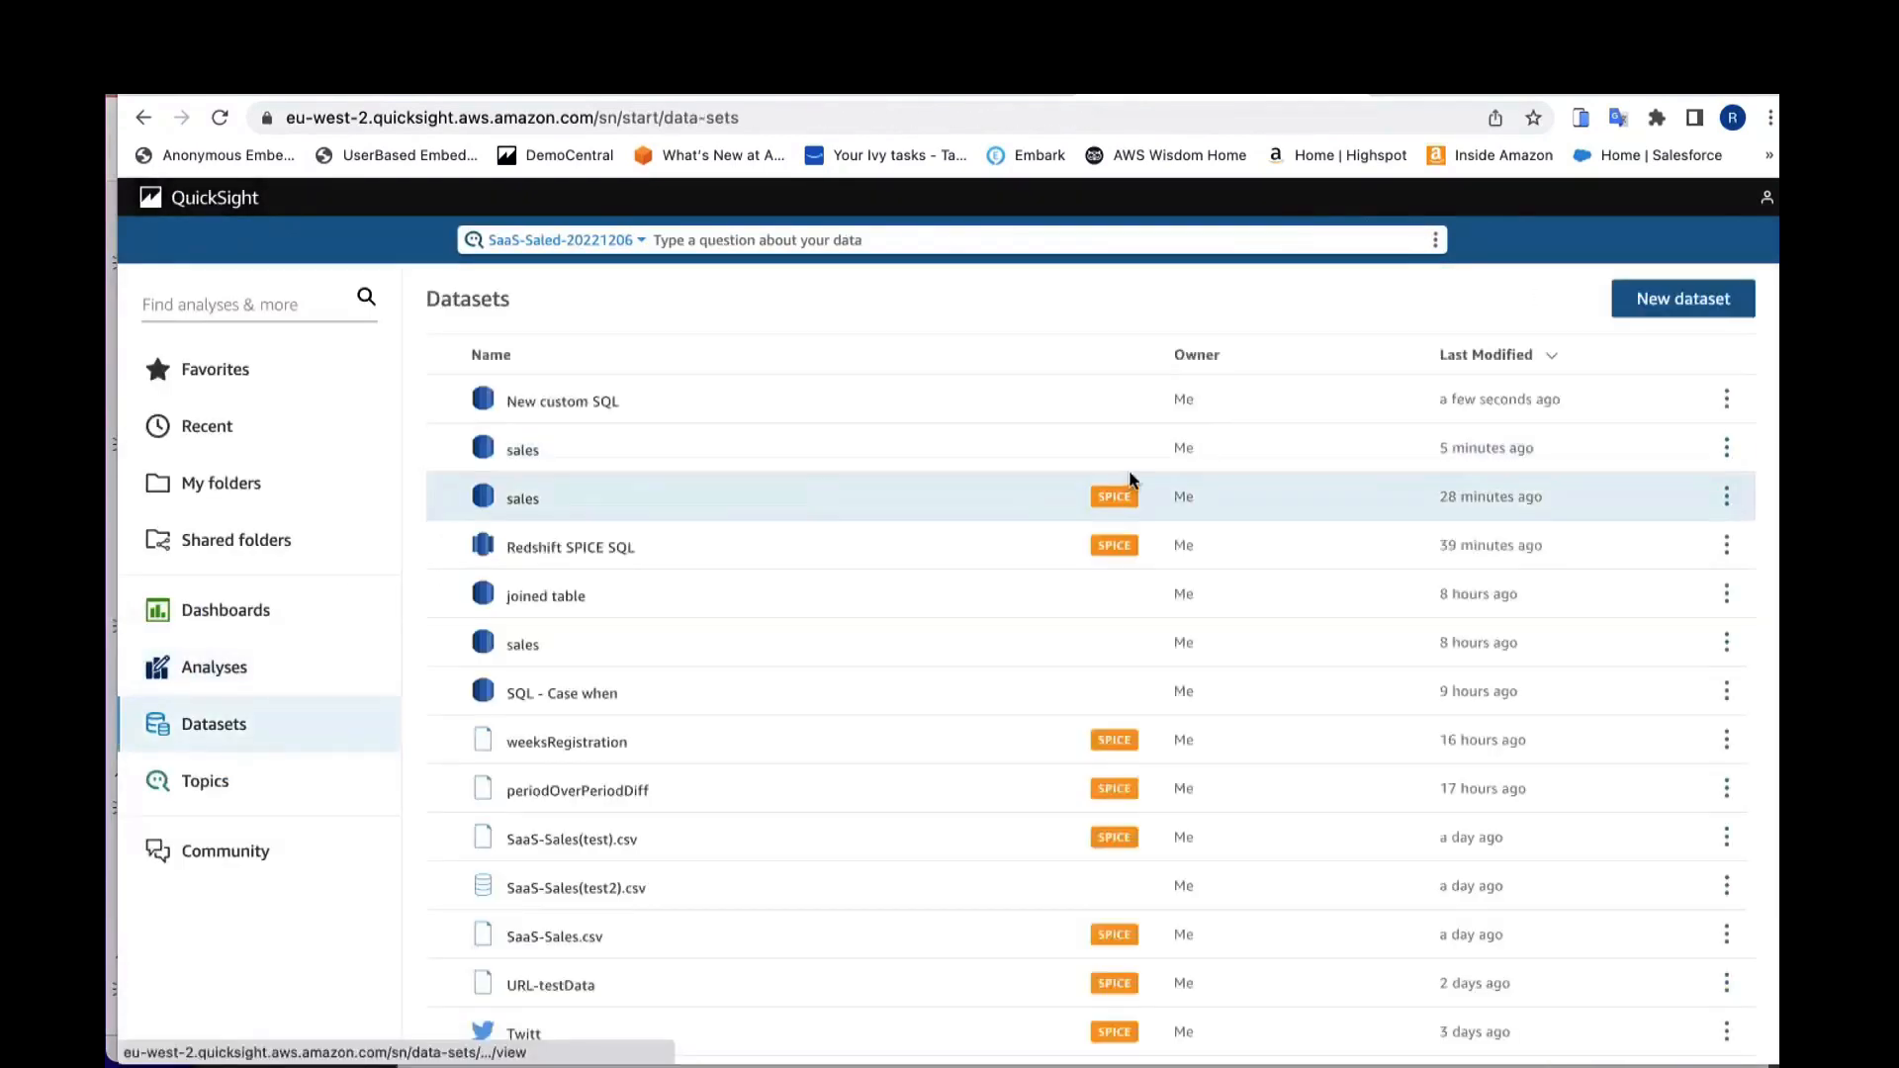
Step: Start a new dataset from the existing Athena data source
left_click(1684, 303)
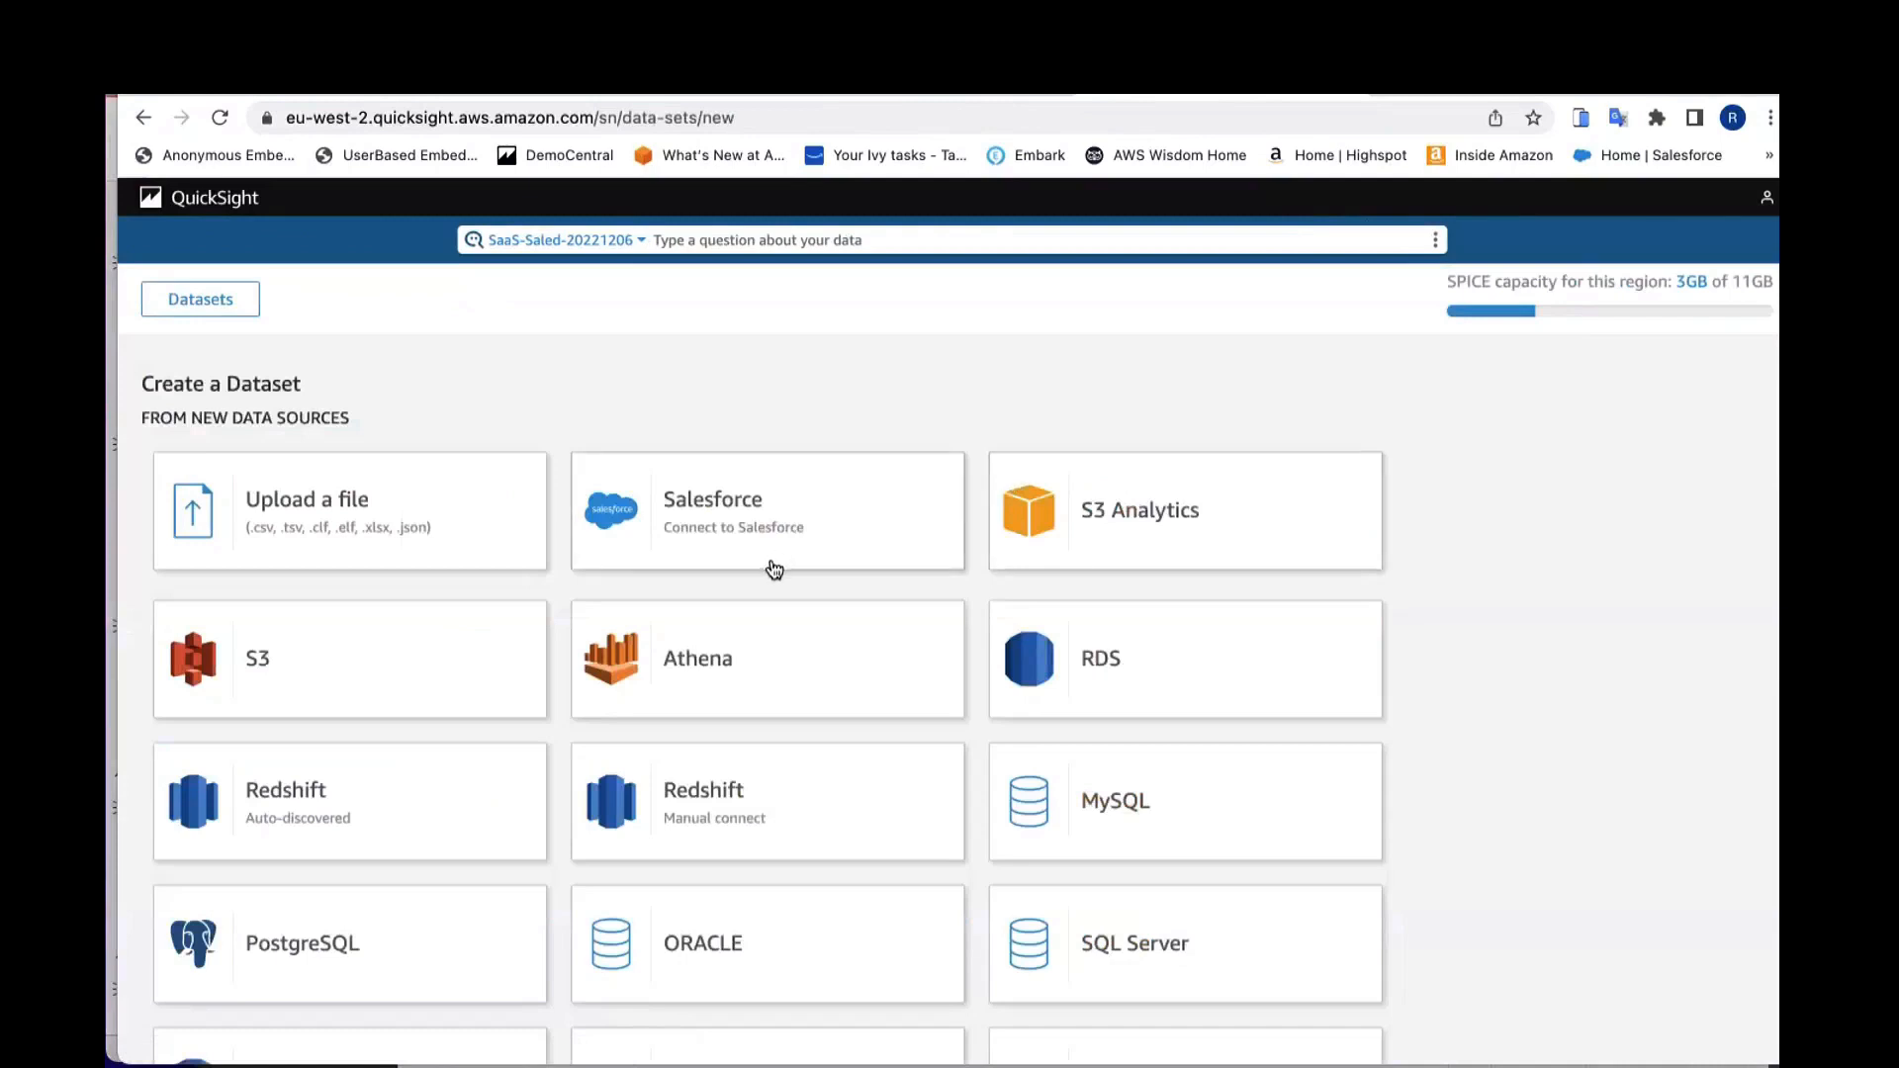
scroll(747, 601, "down", 3)
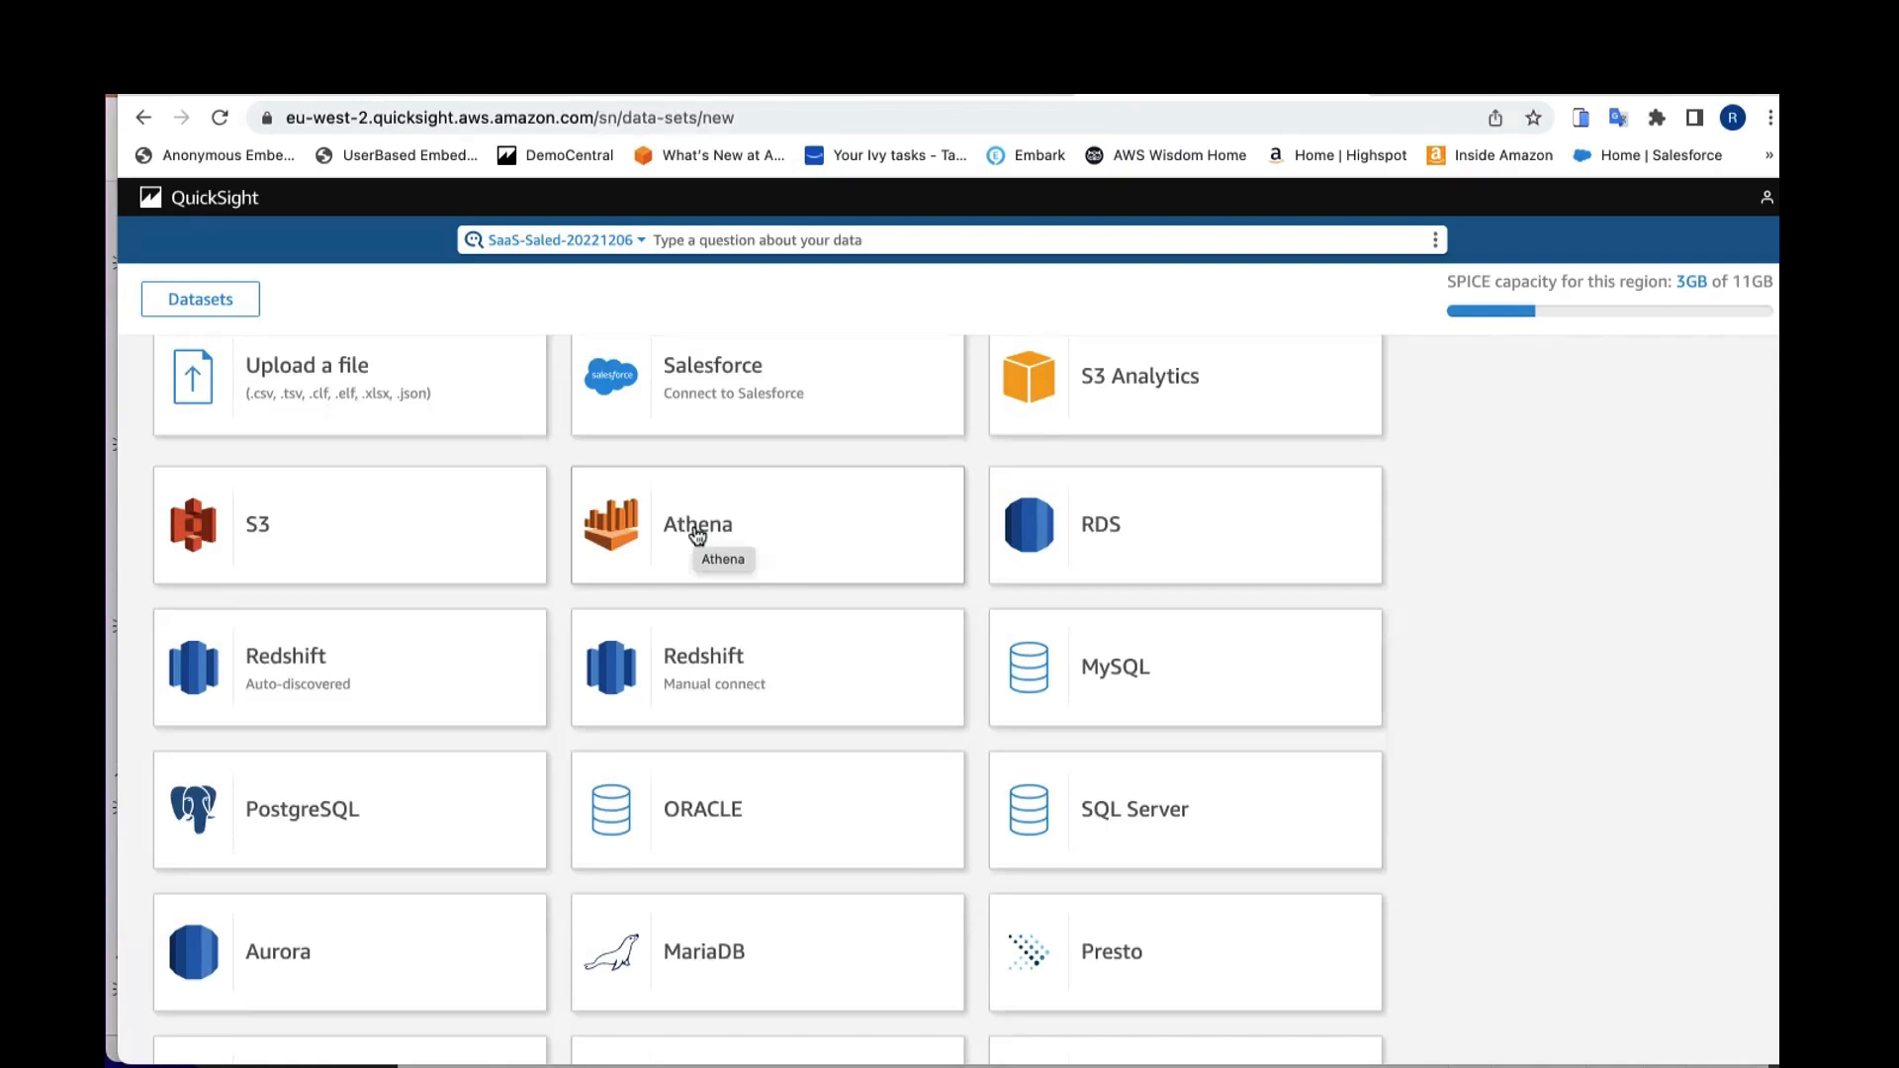
scroll(699, 533, "down", 10)
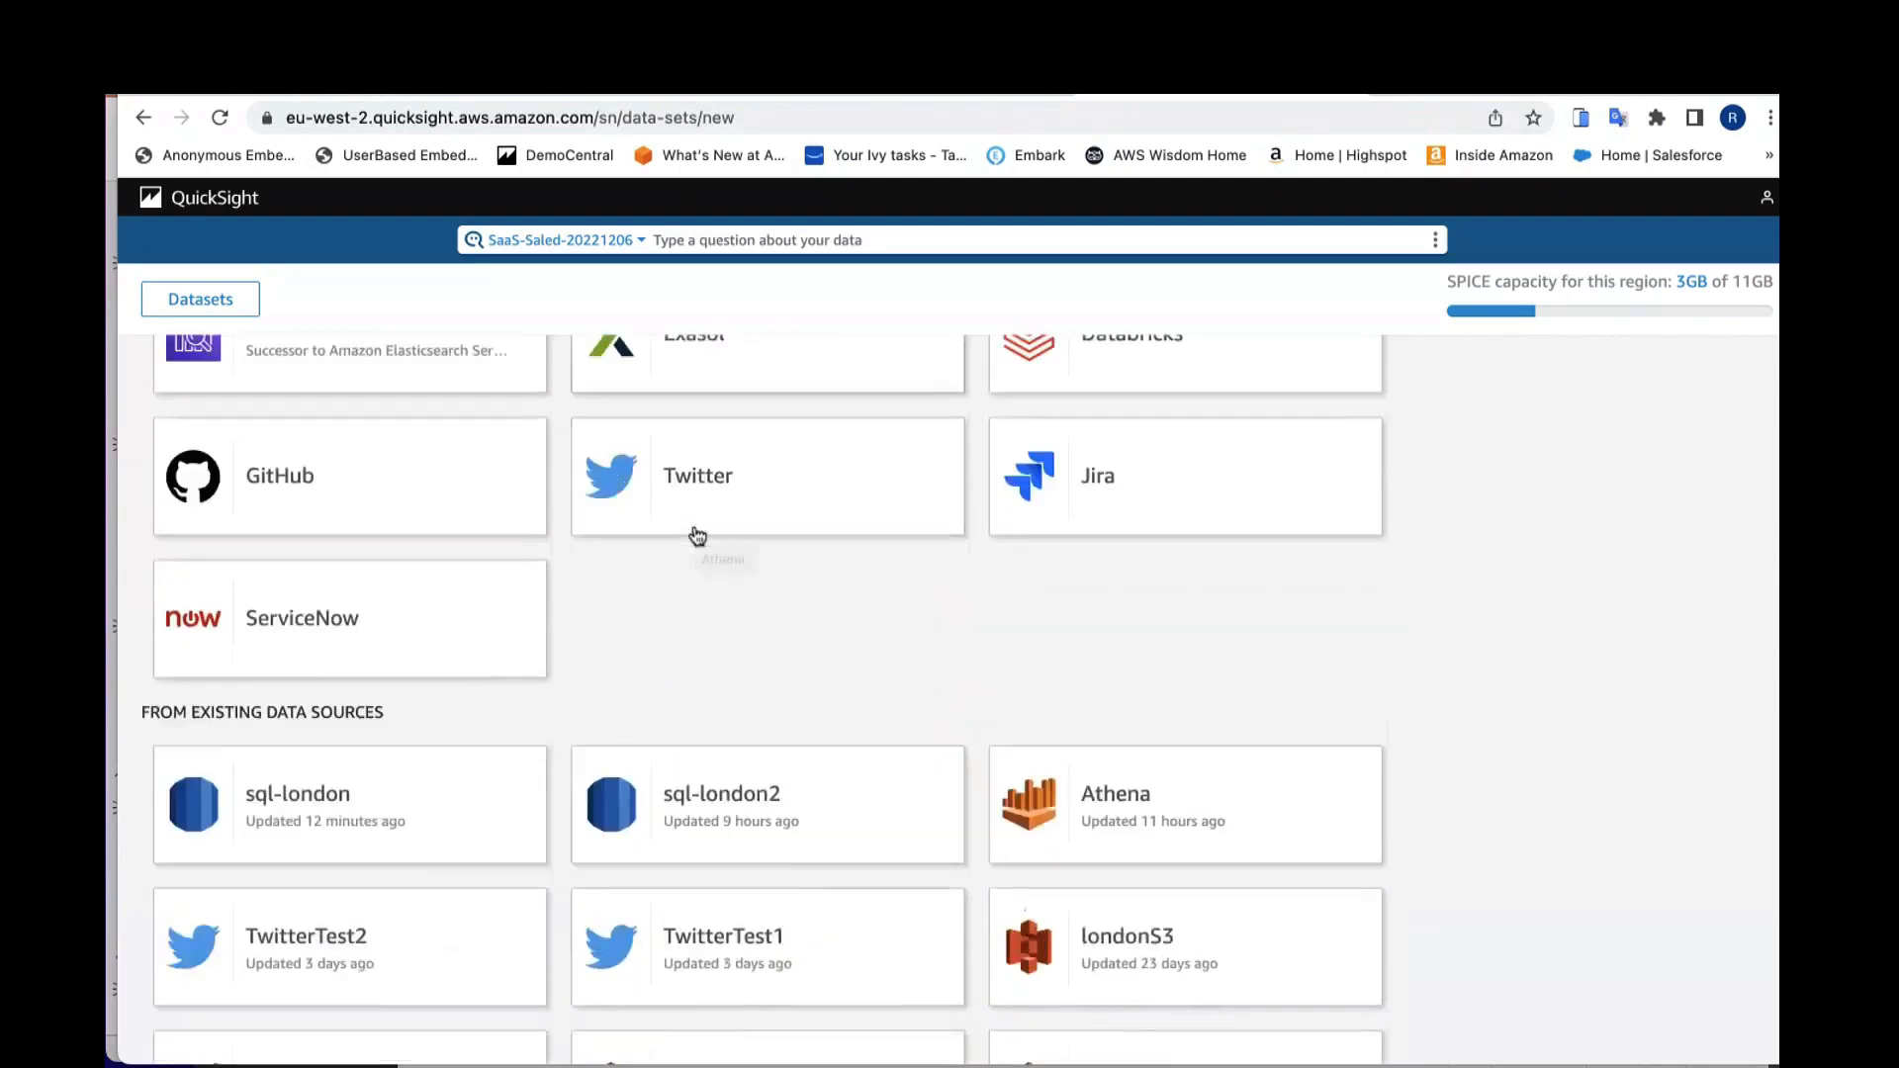
left_click(1138, 831)
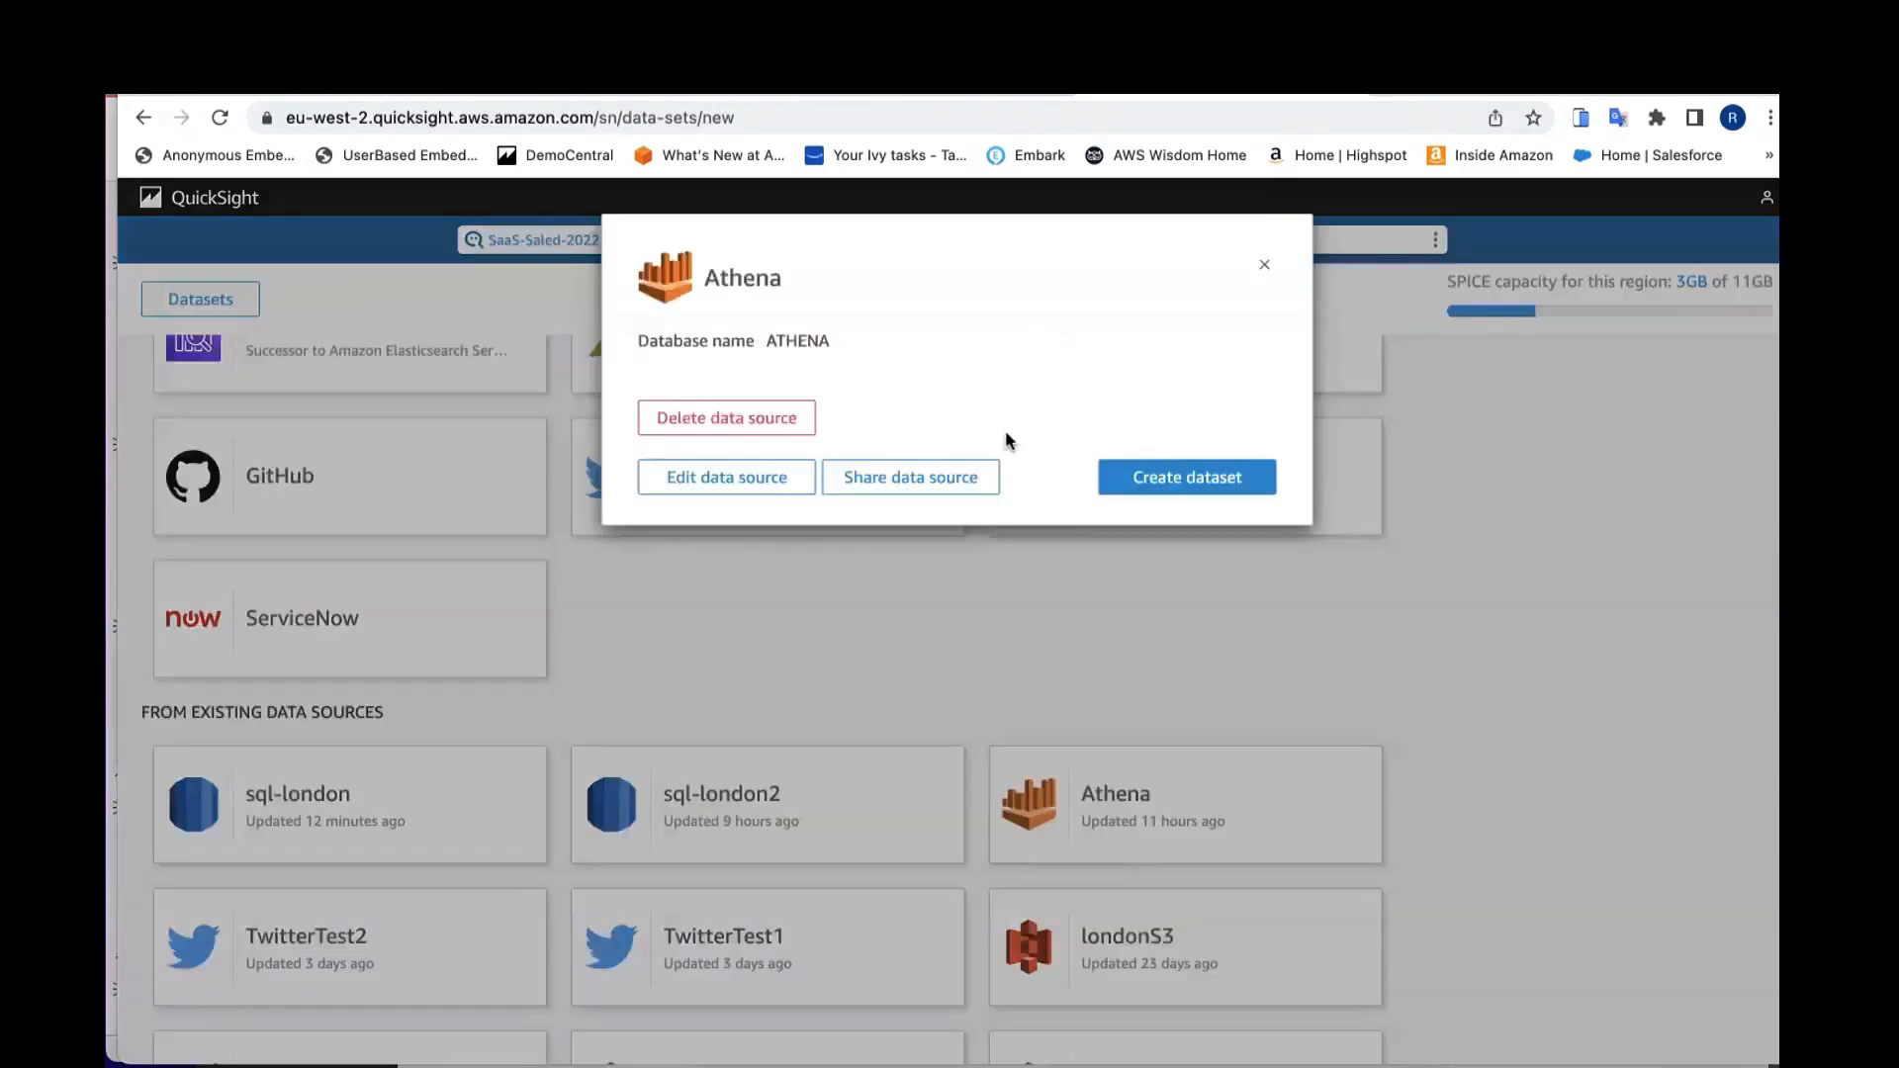
left_click(1144, 479)
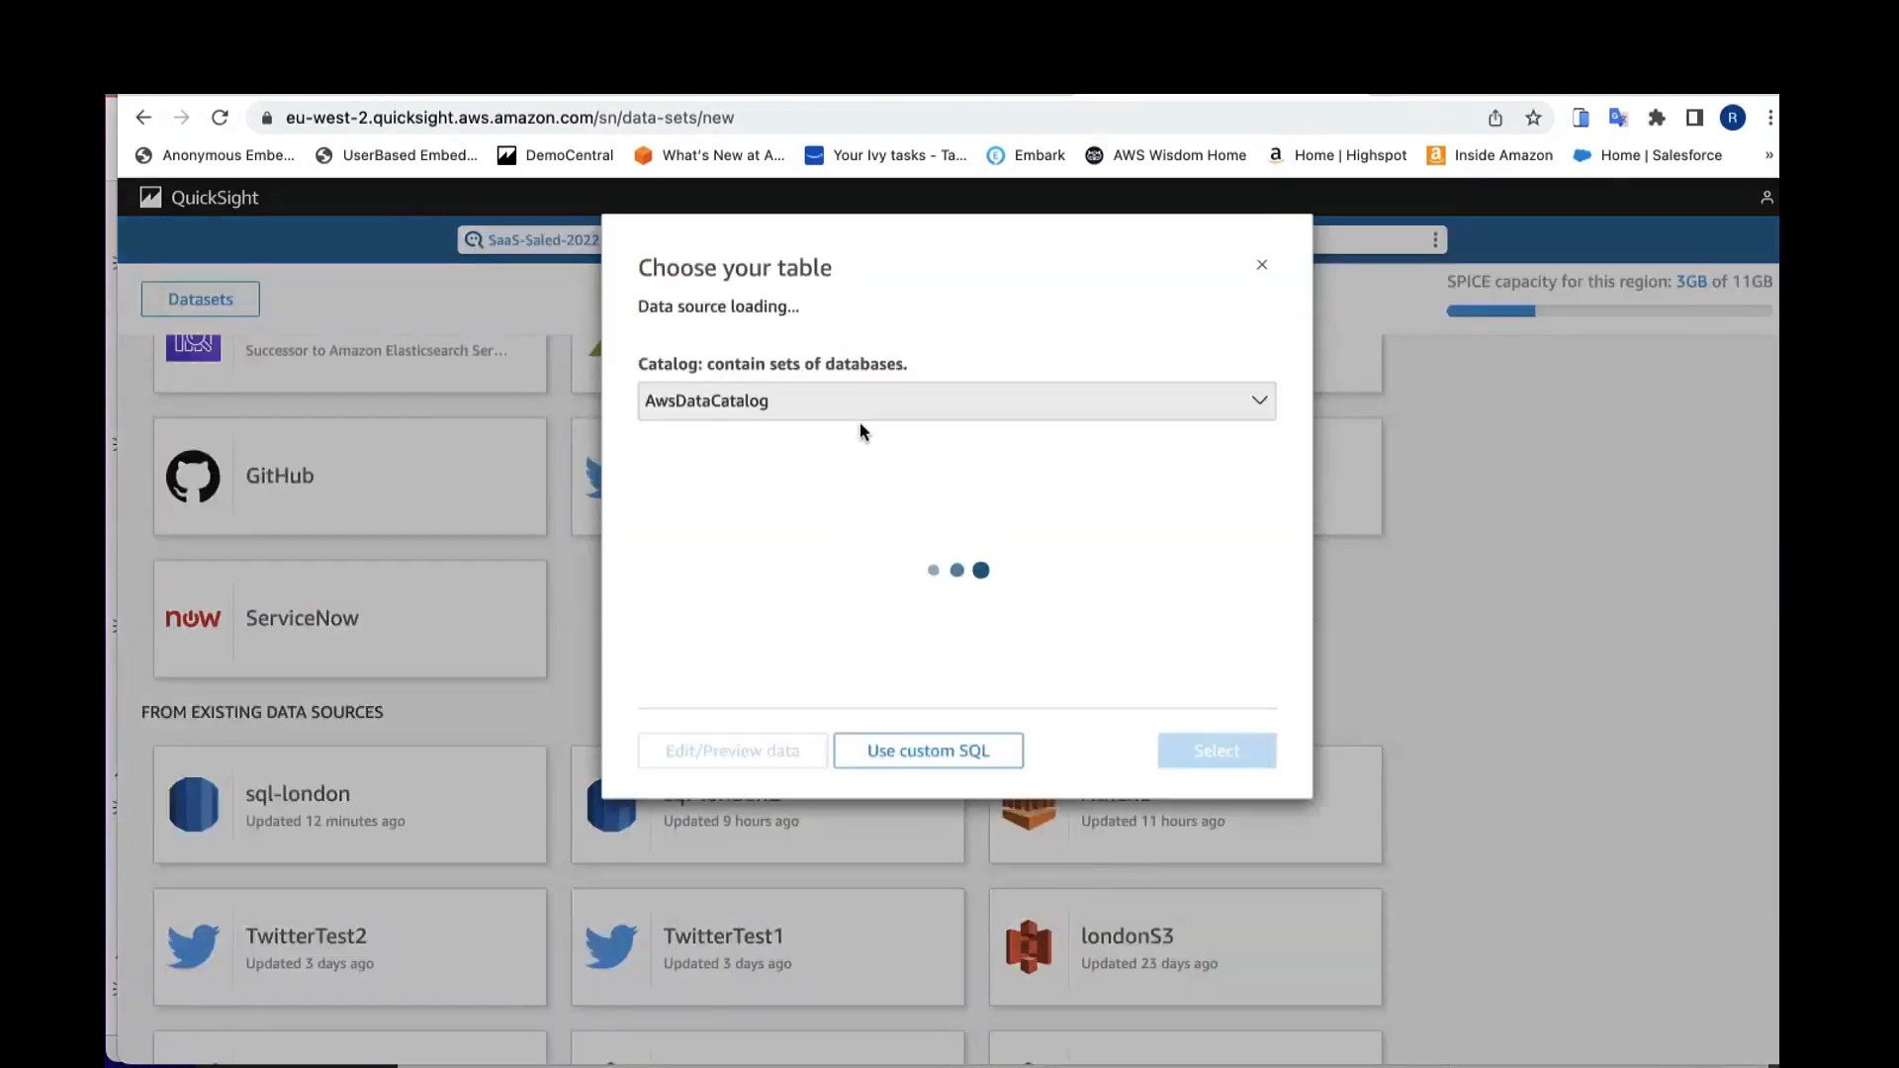
Step: Choose the vehicle database's datefilter table, open the custom SQL query dialog, then close it
left_click(851, 405)
left_click(893, 360)
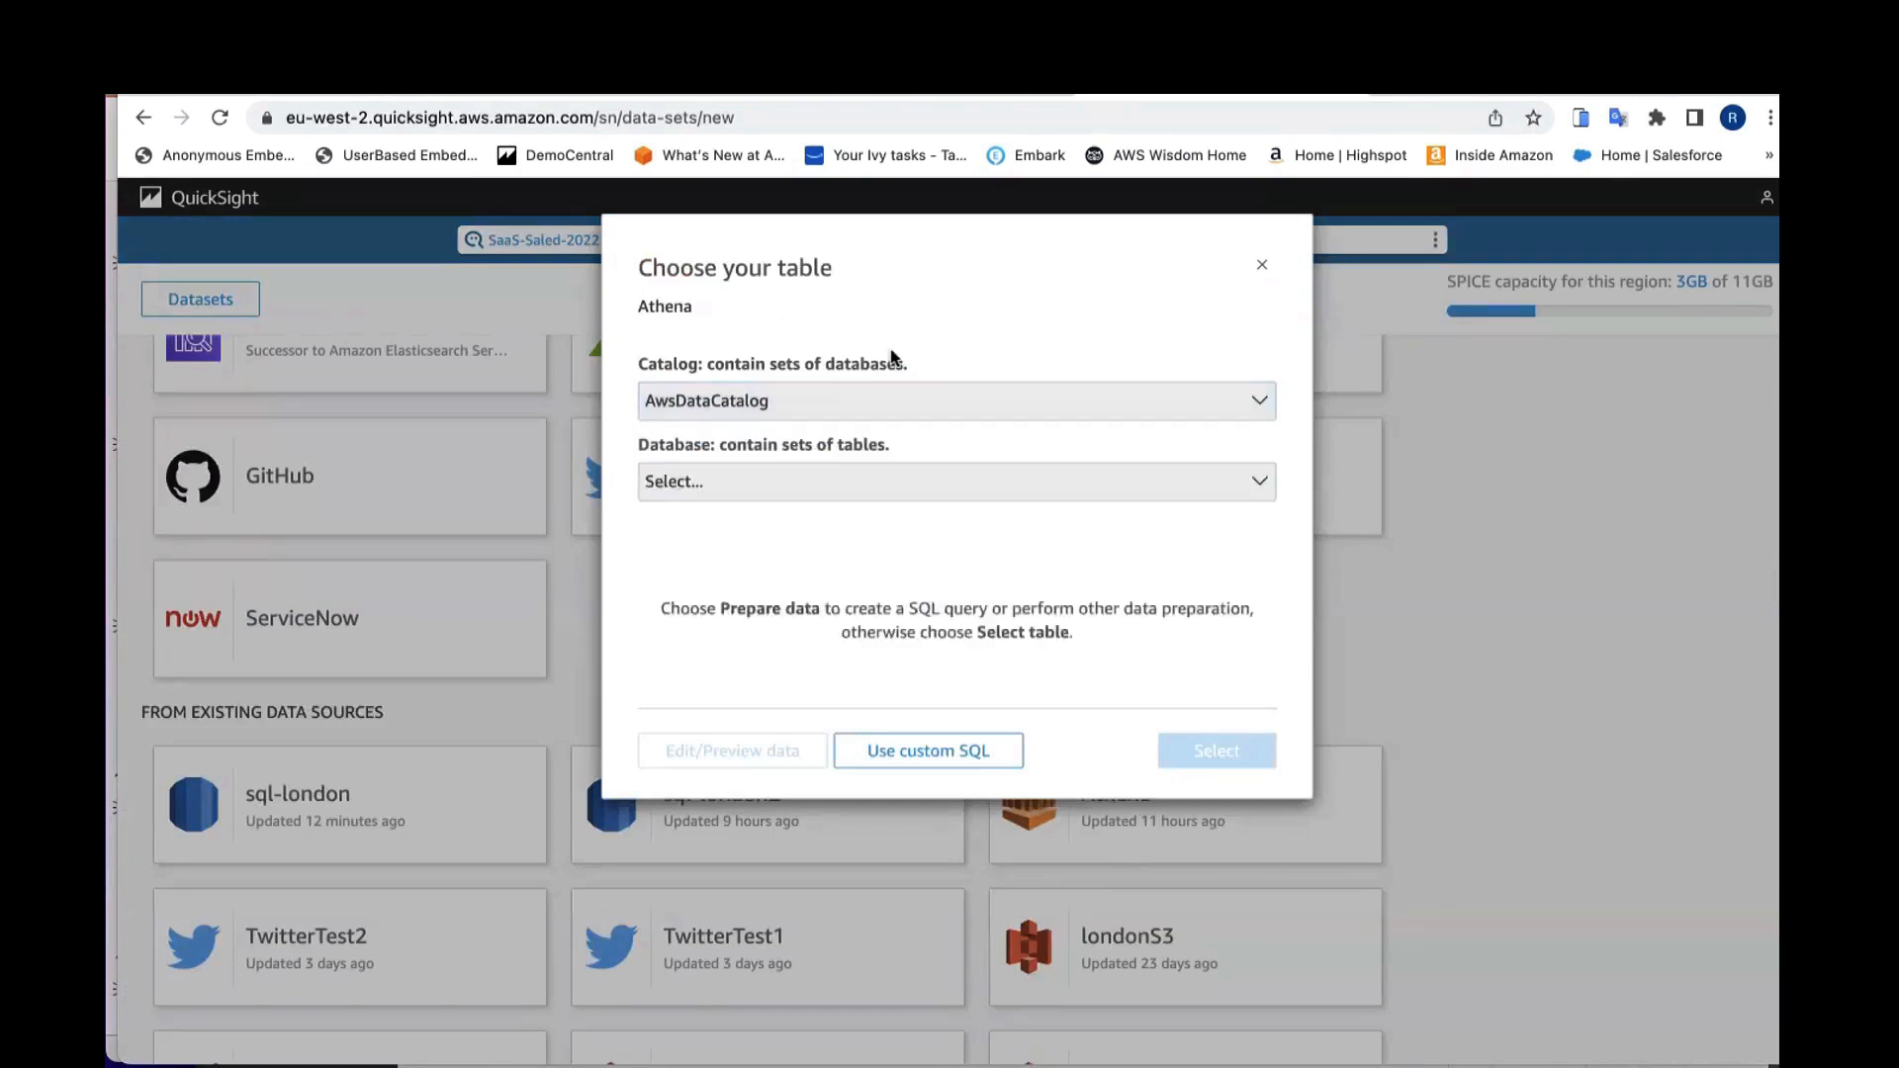
left_click(799, 498)
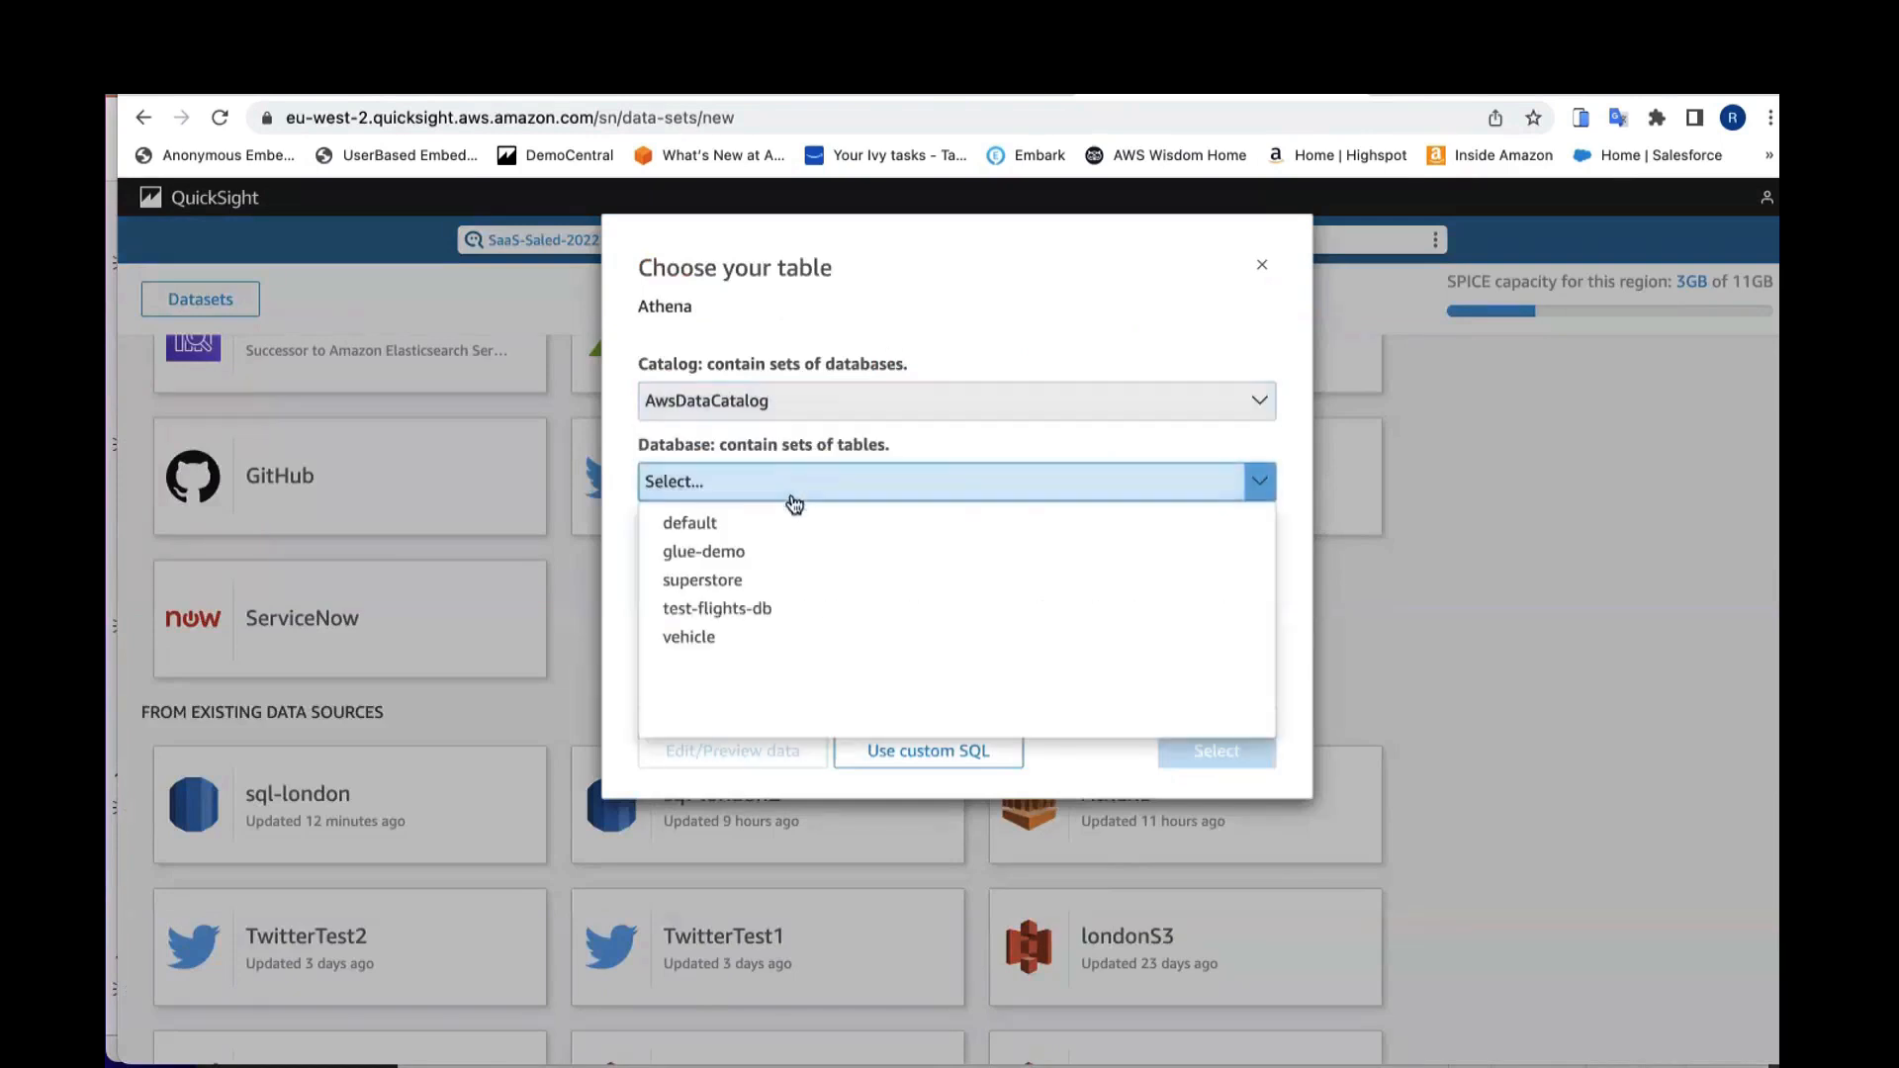
left_click(724, 639)
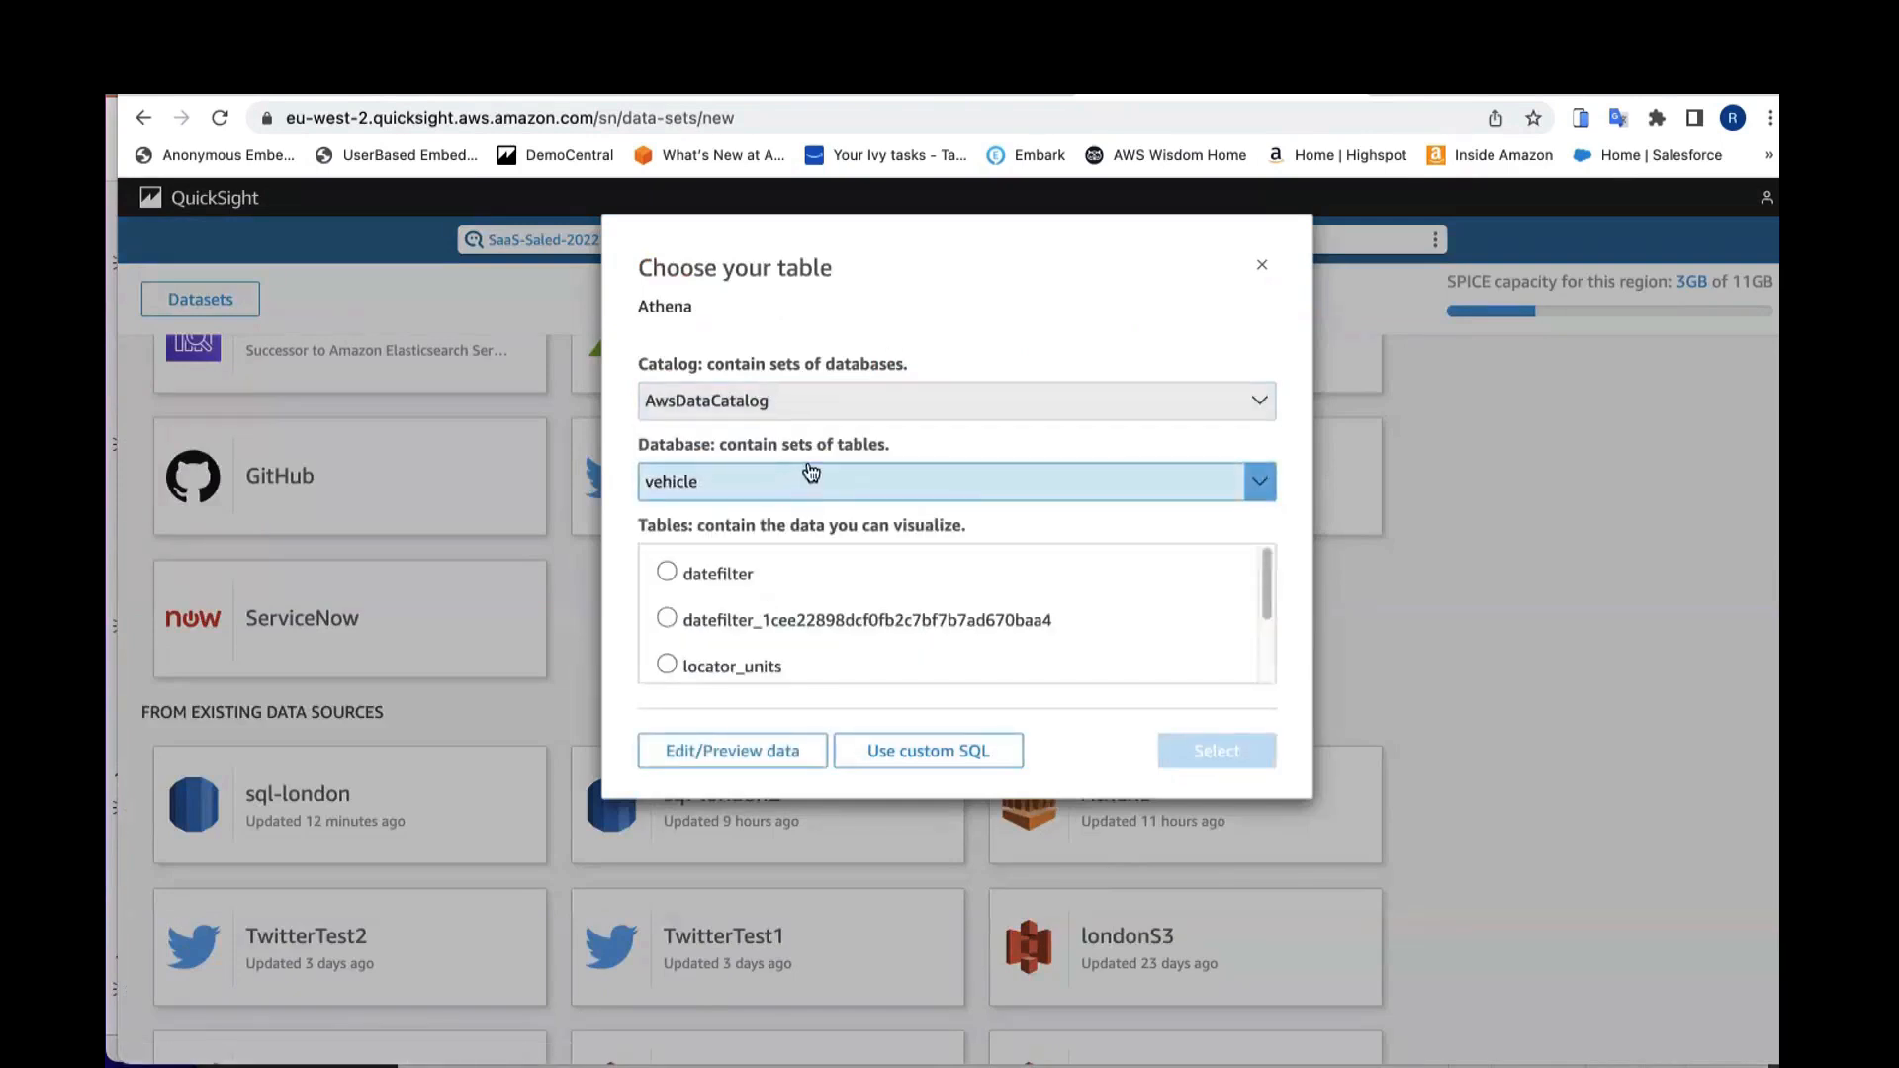
left_click(730, 582)
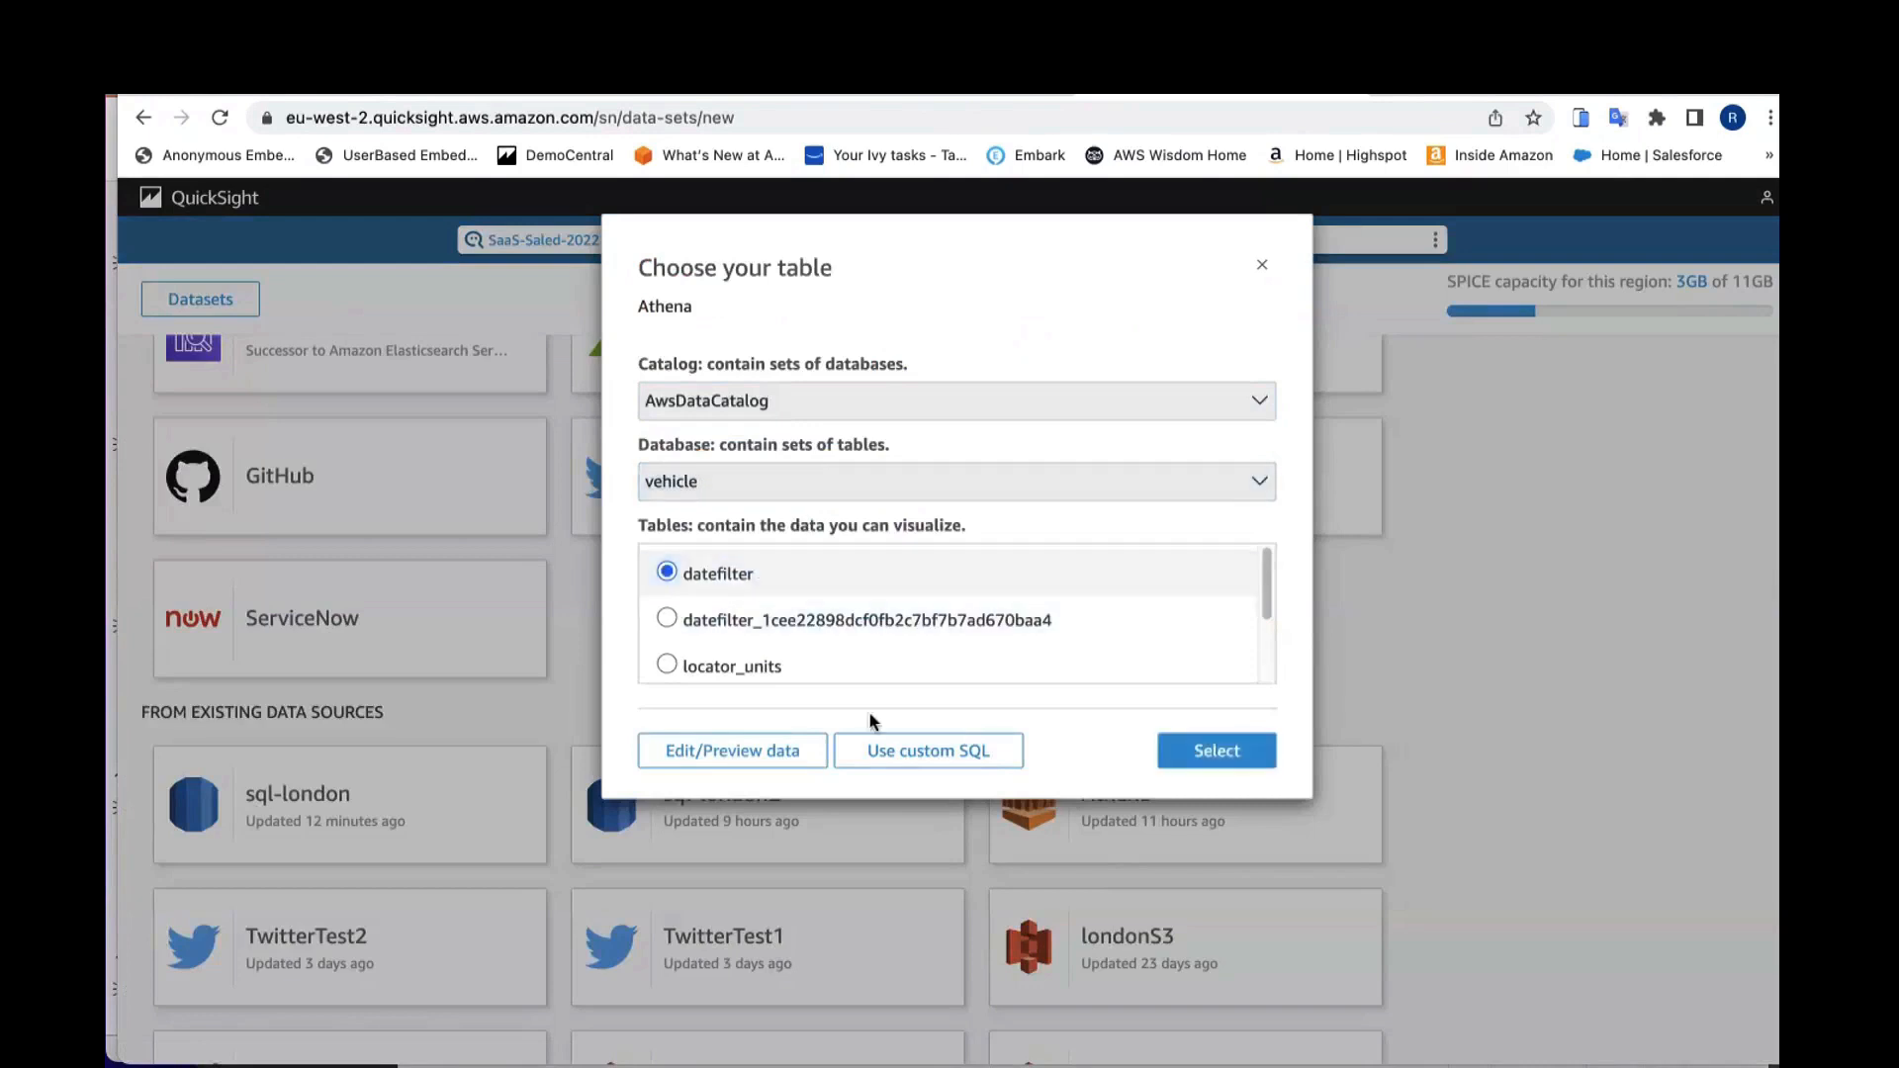
left_click(893, 751)
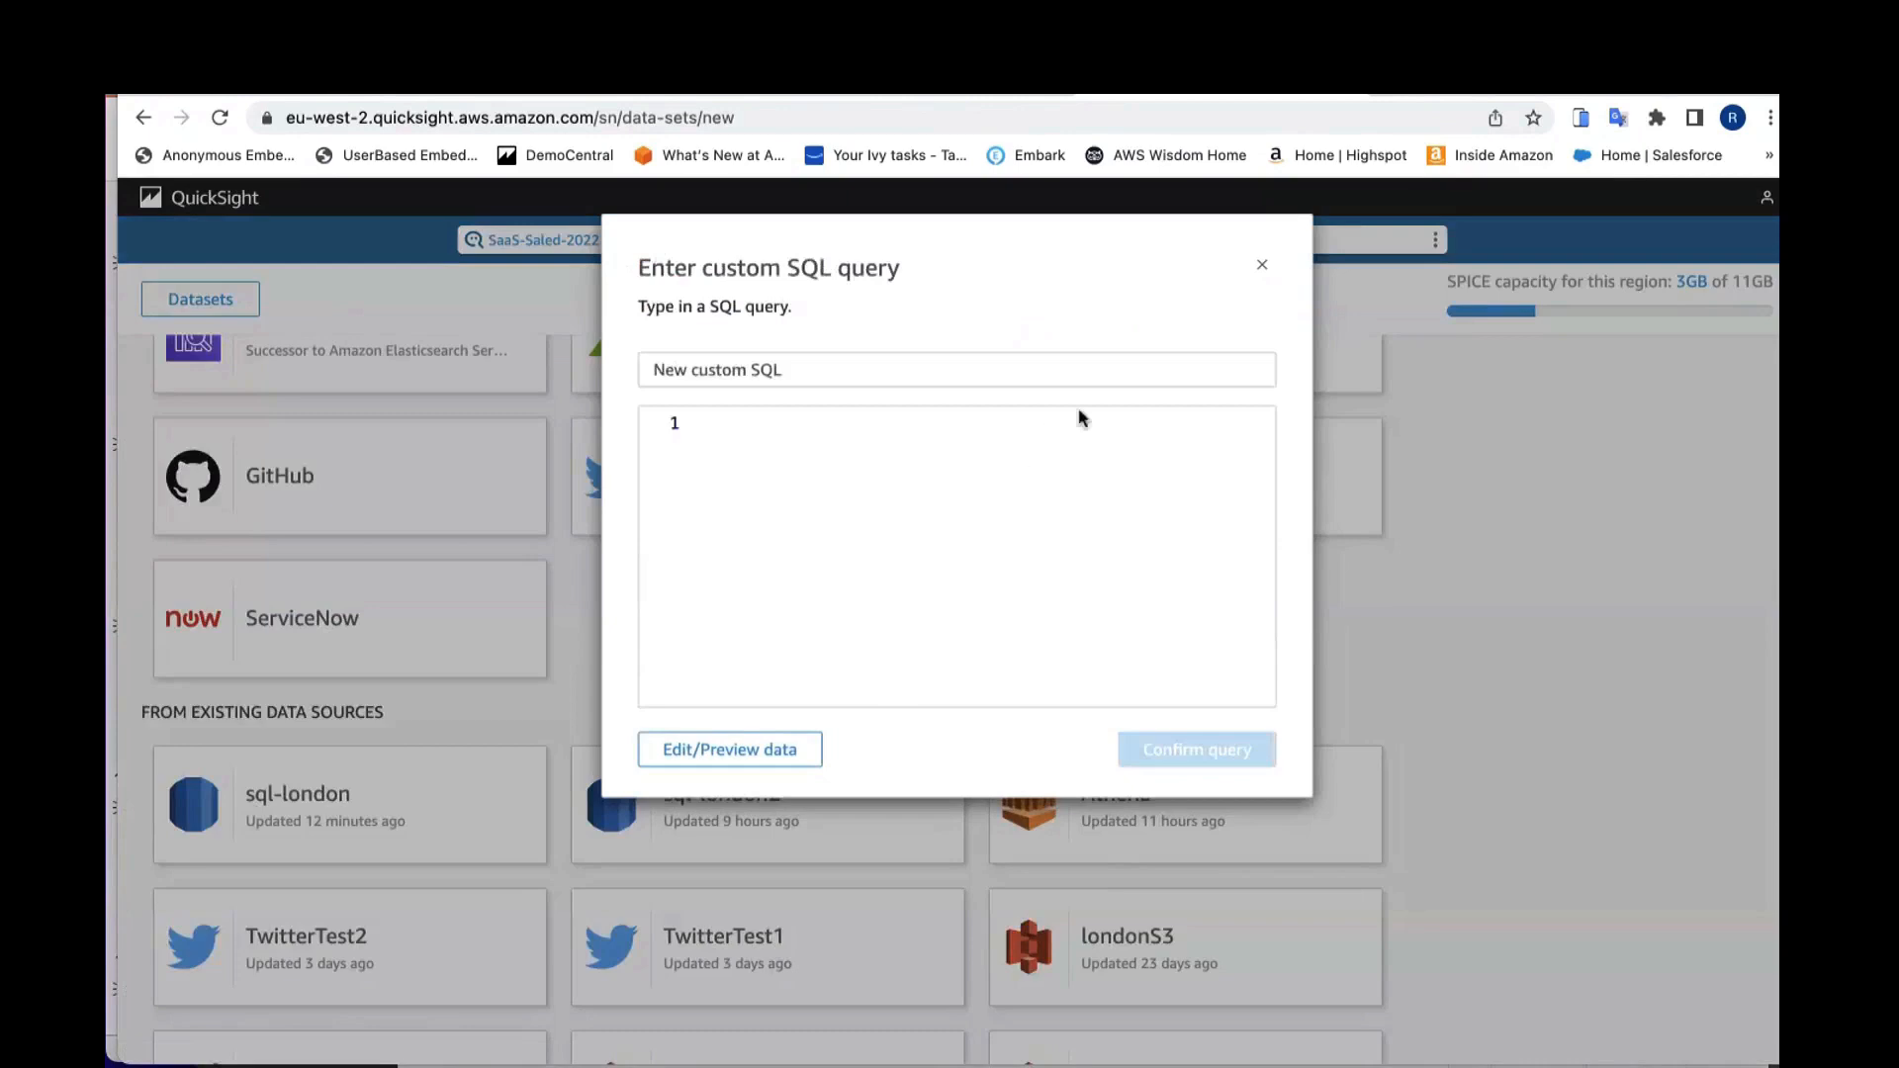
left_click(1264, 269)
Step: Switch to the presentation slide on custom SQL use case sharing
scroll(1268, 532, "up", 9)
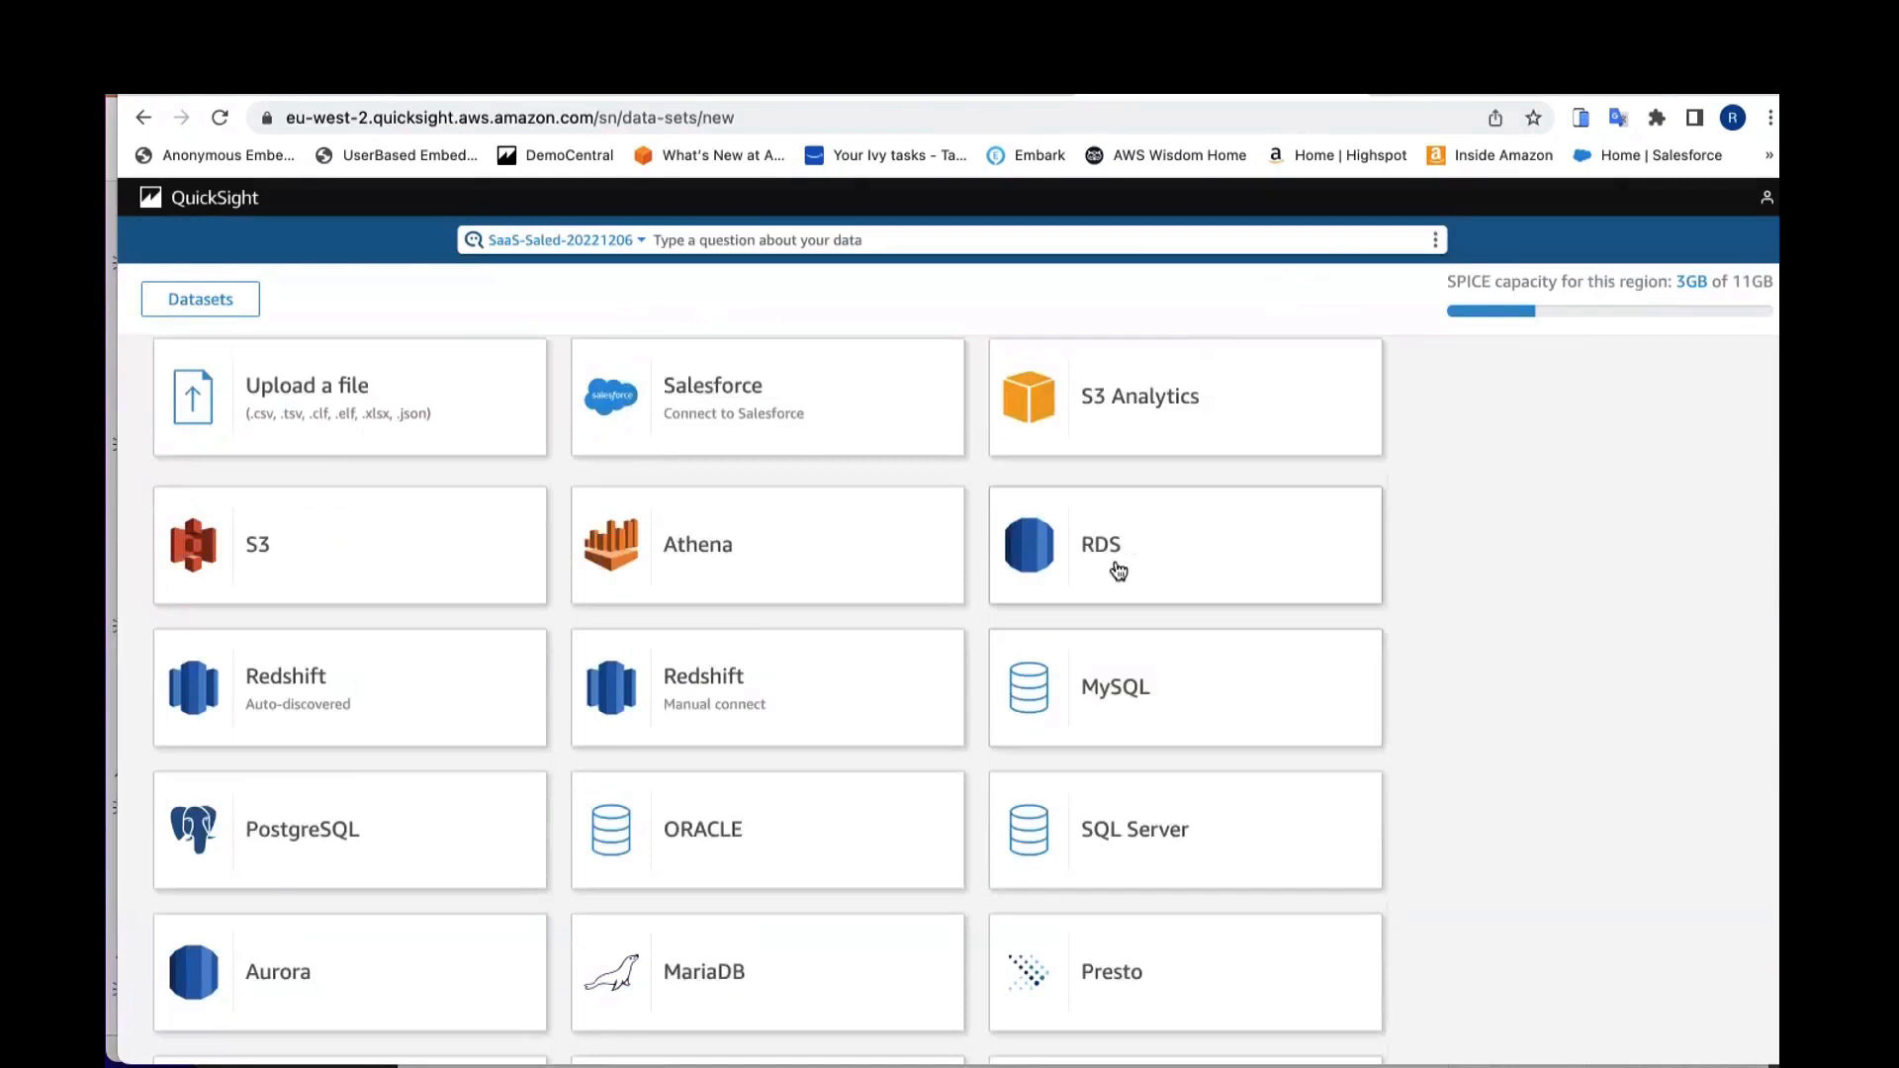
scroll(890, 677, "down", 3)
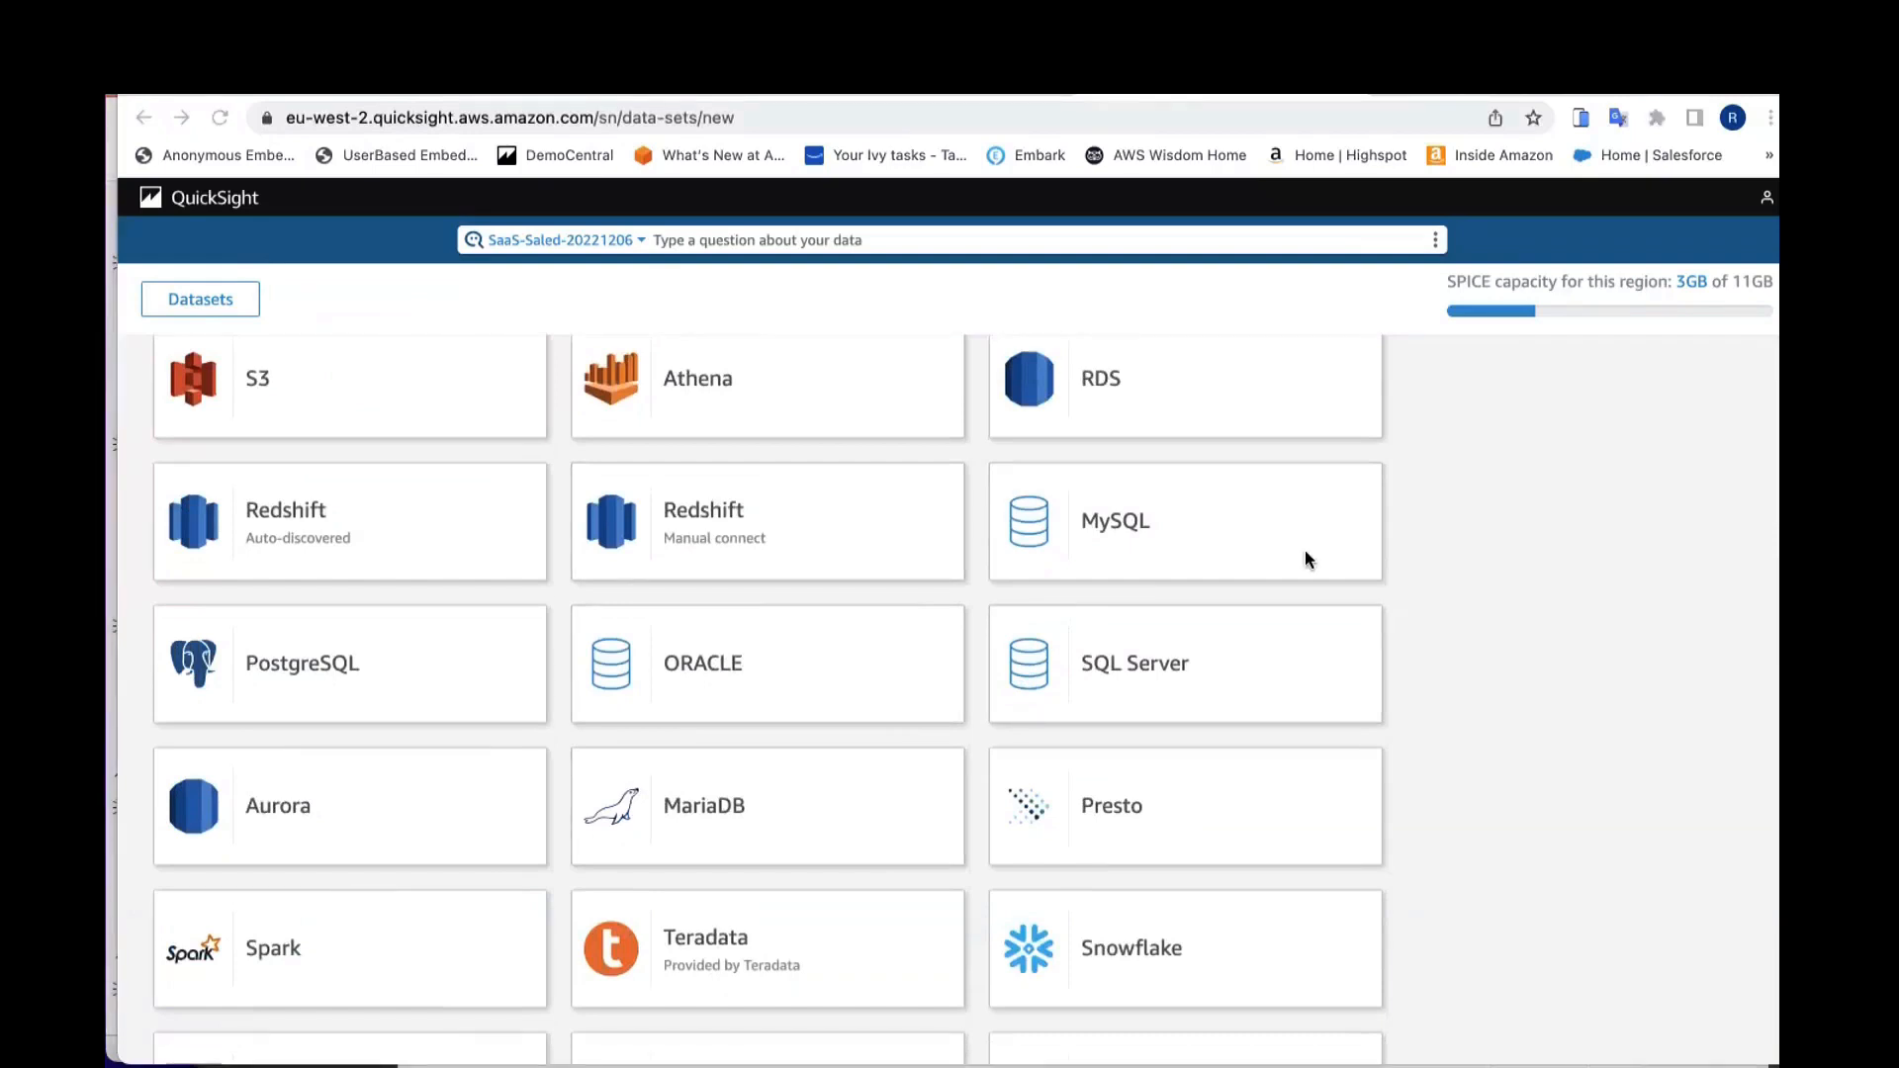
key("ctrl+Up")
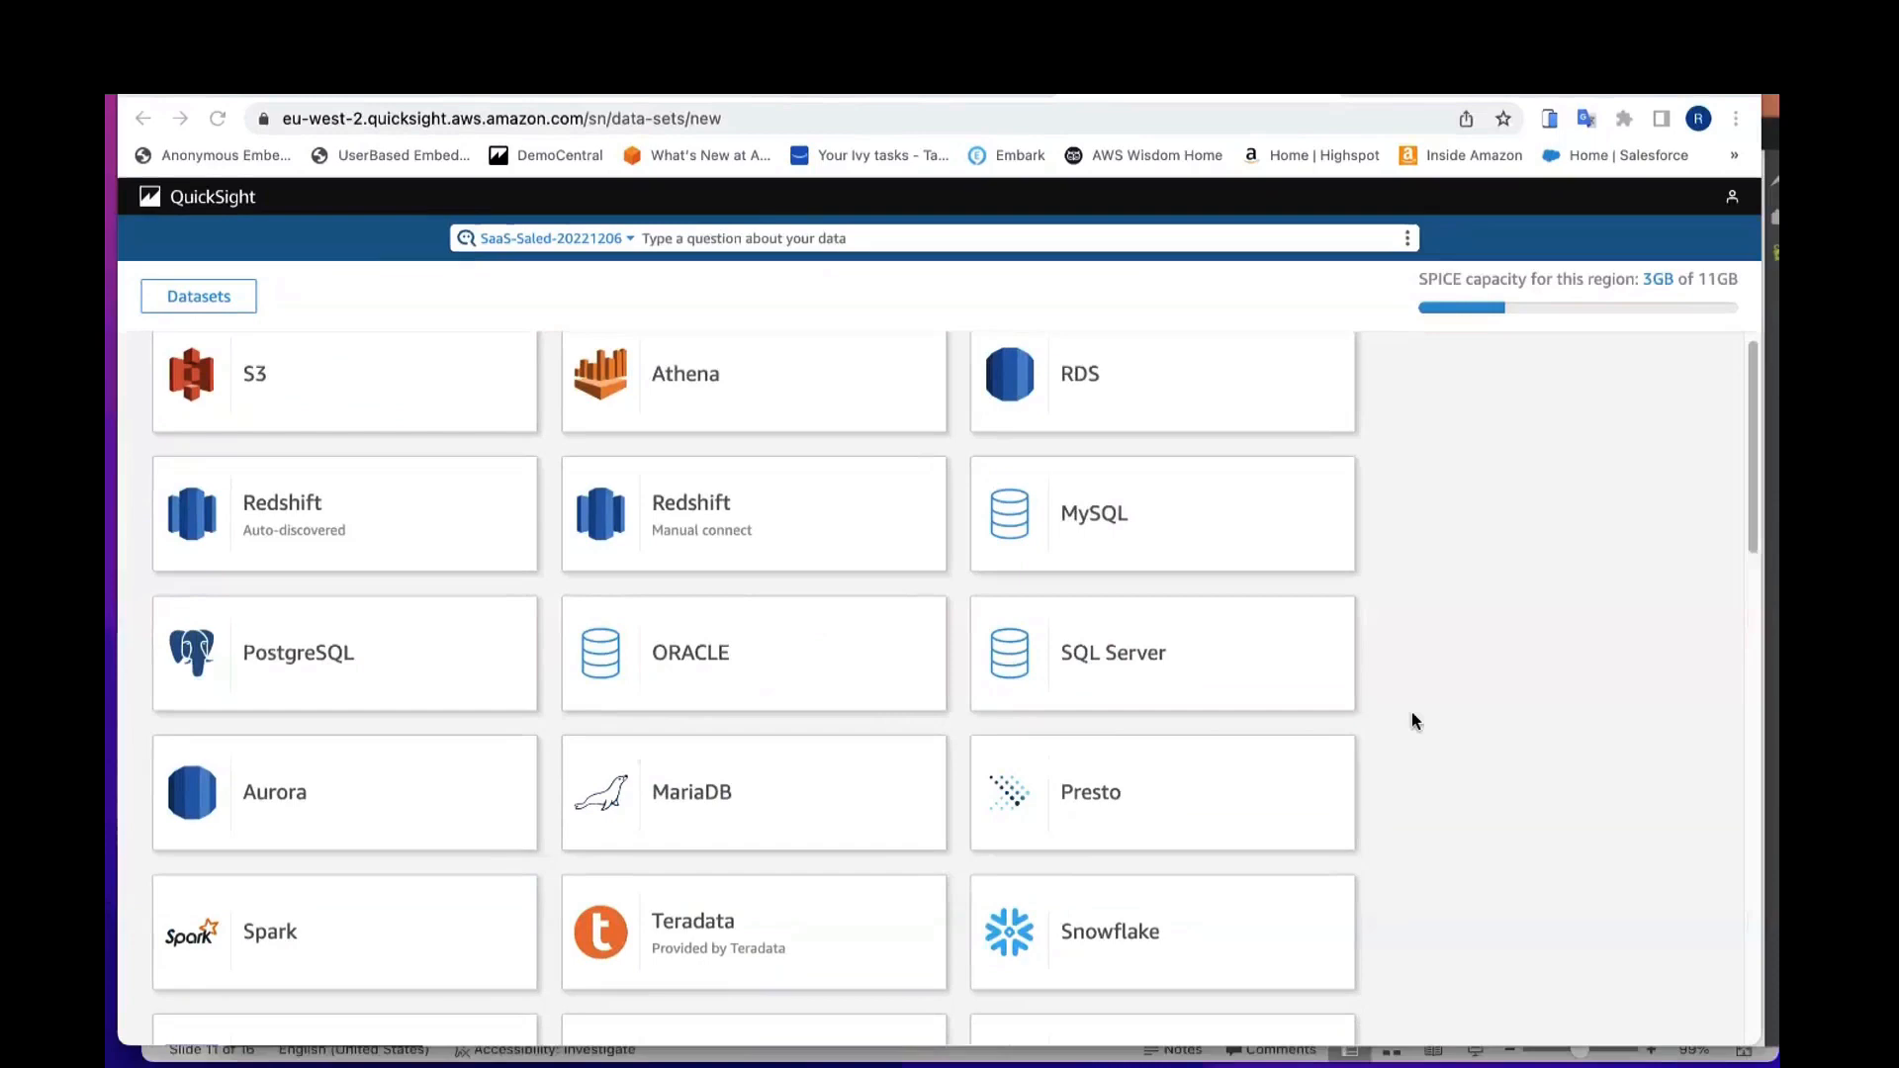
key("ctrl+Up")
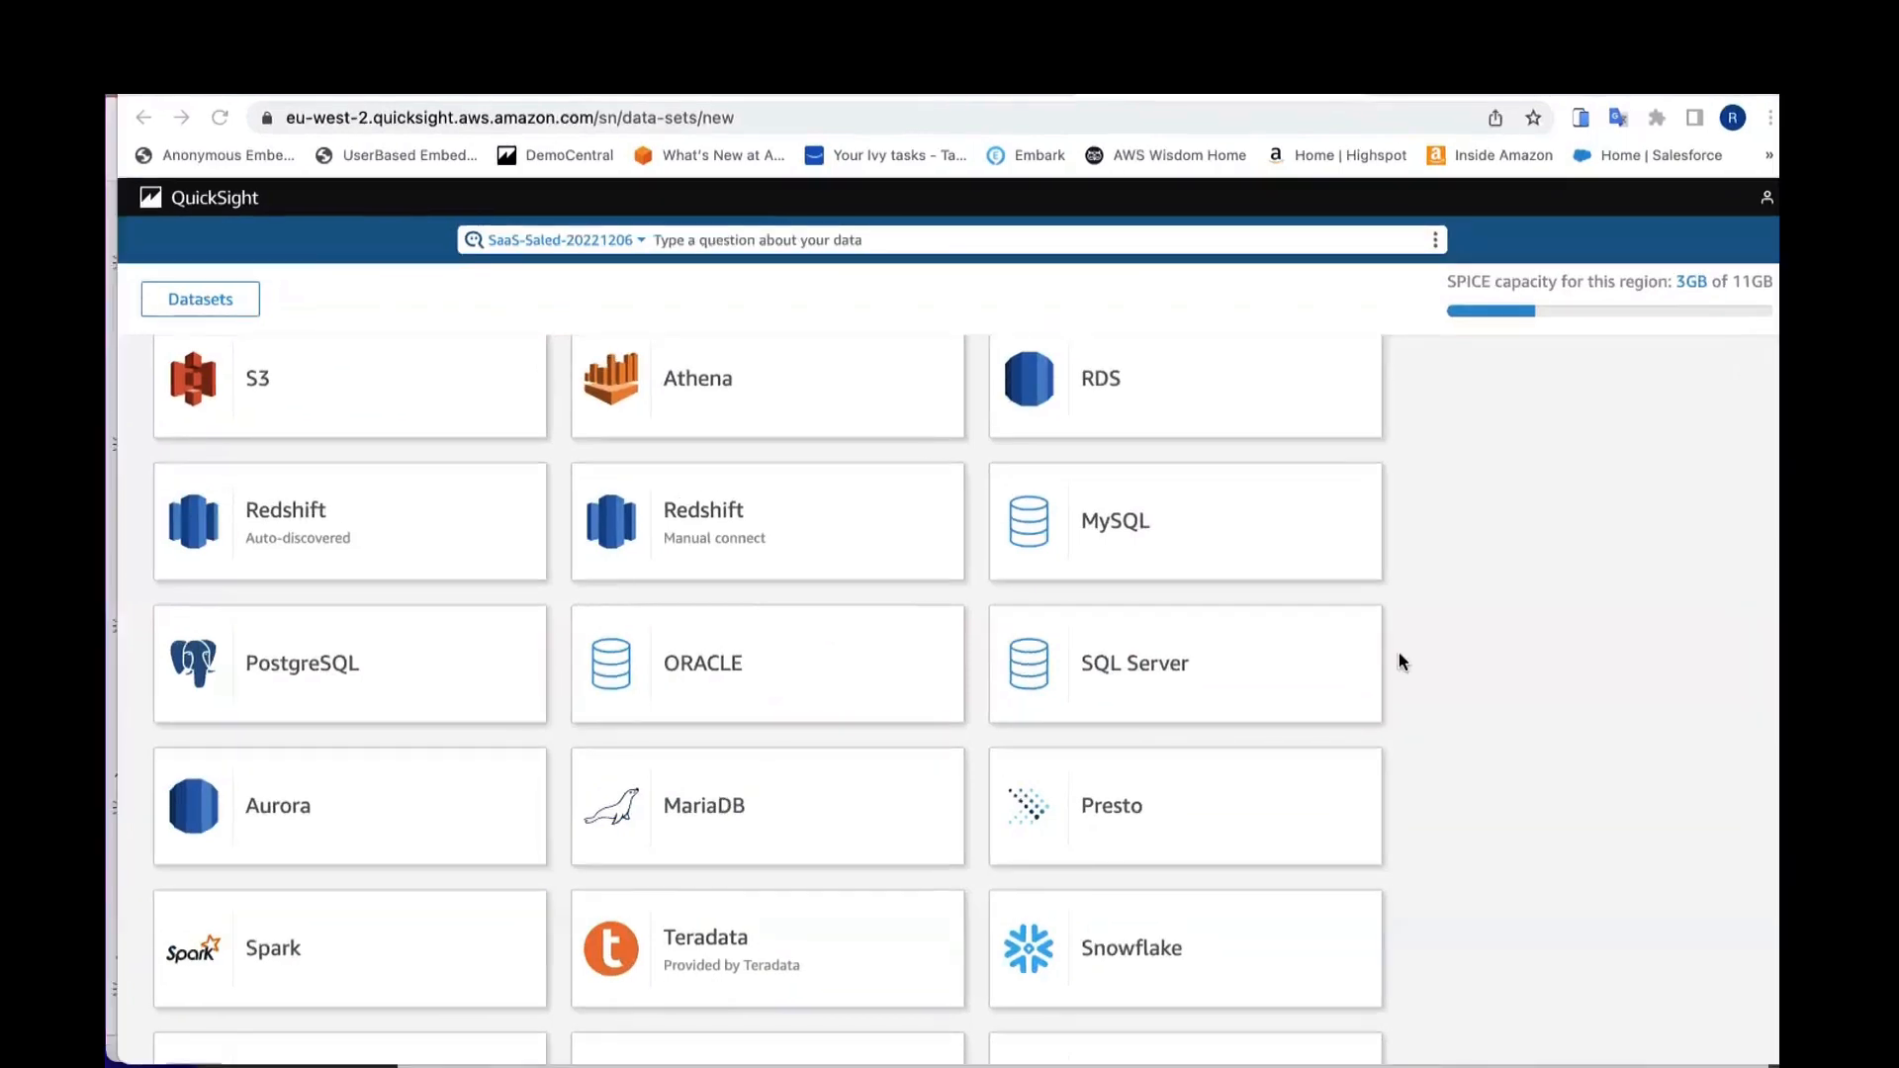
key("super+Tab")
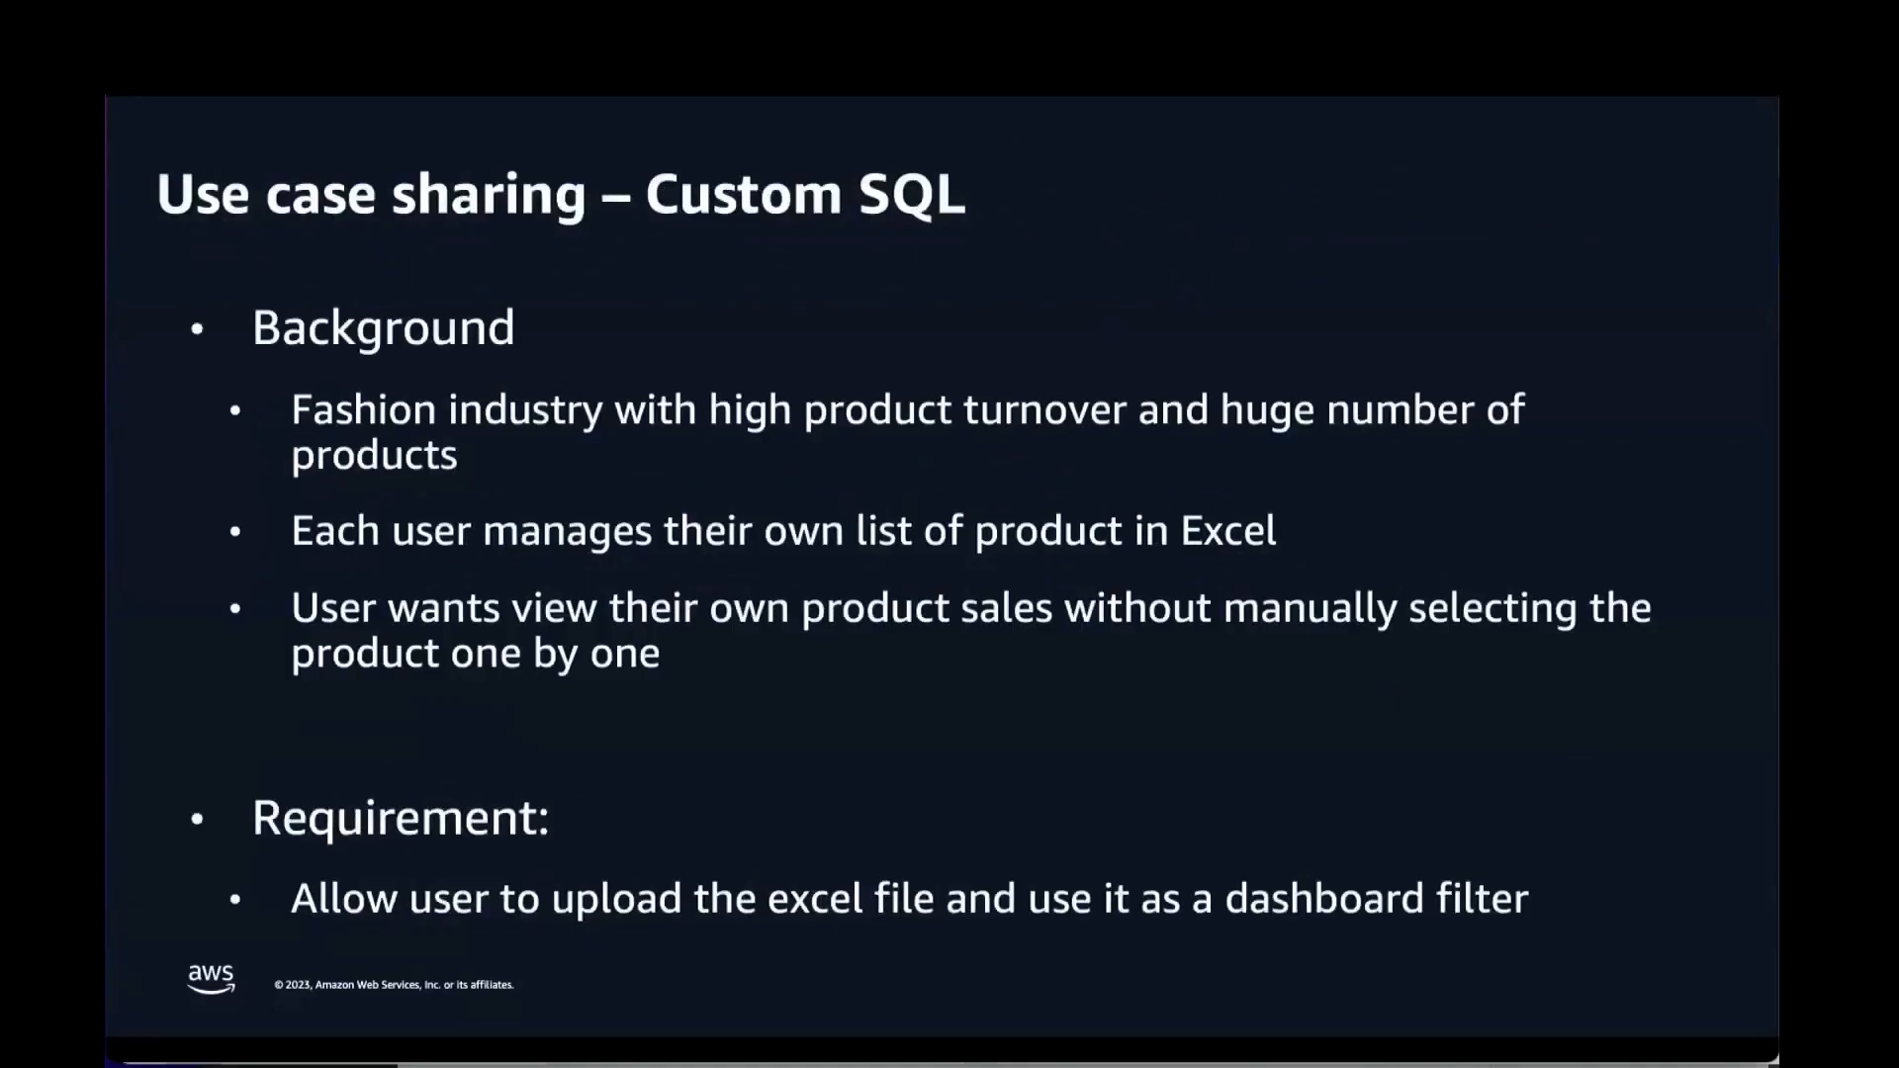